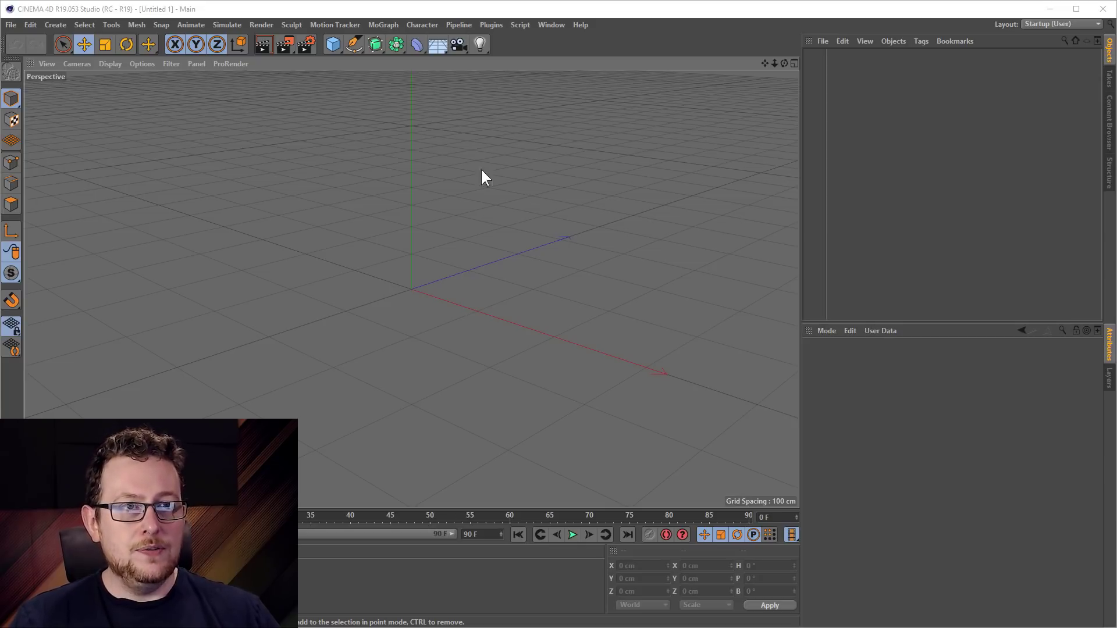
{"action": "left_click", "coordinate": [287, 23]}
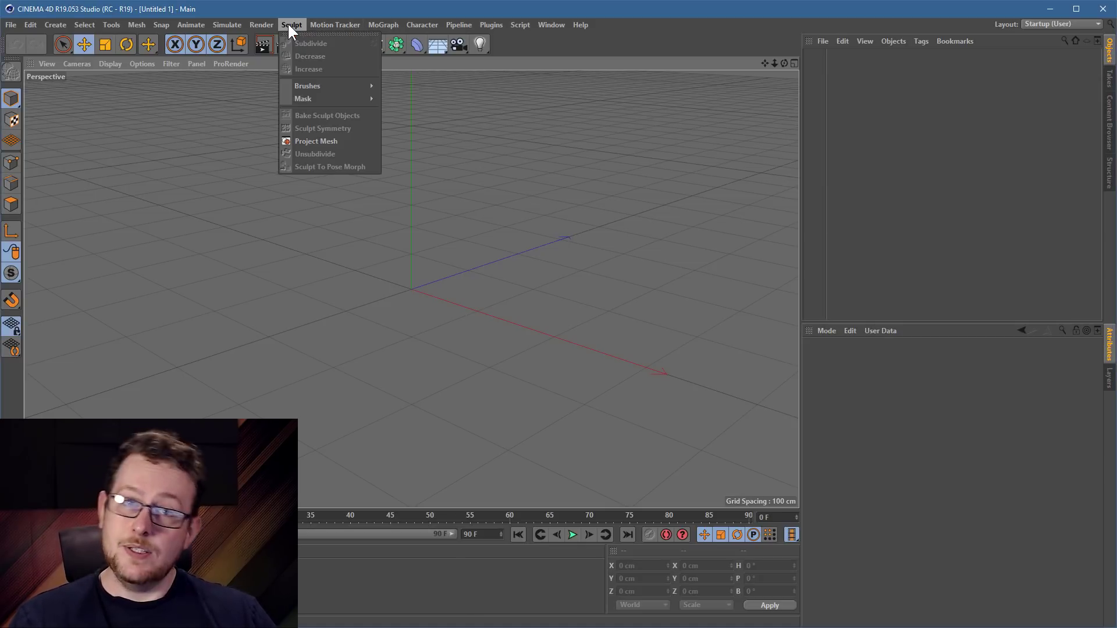
{"action": "mouse_move", "coordinate": [324, 86]}
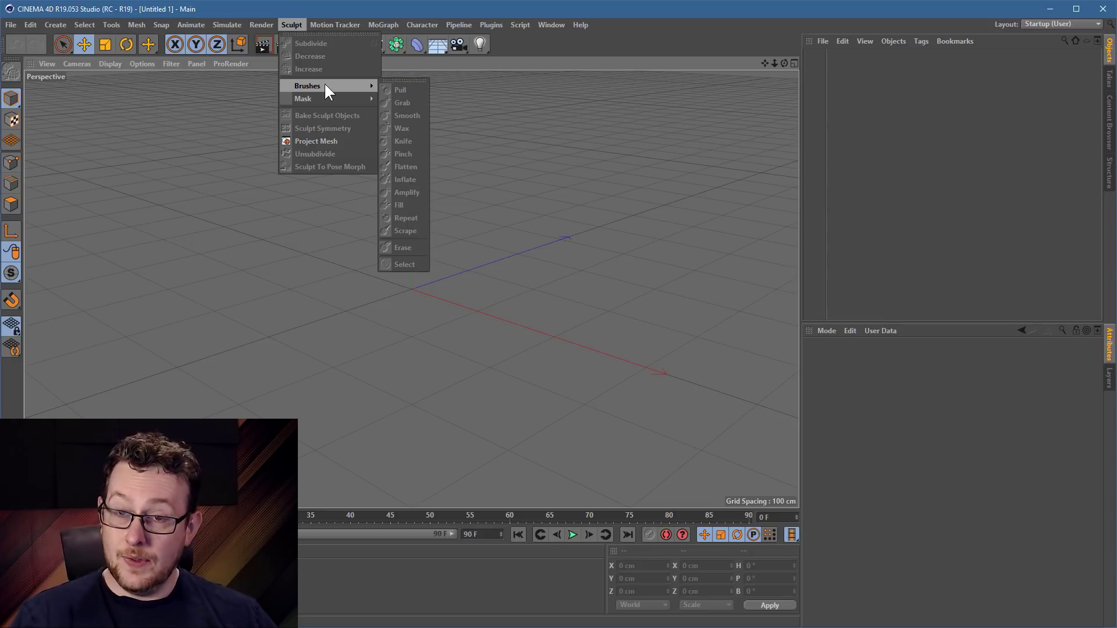
{"action": "left_click", "coordinate": [549, 124]}
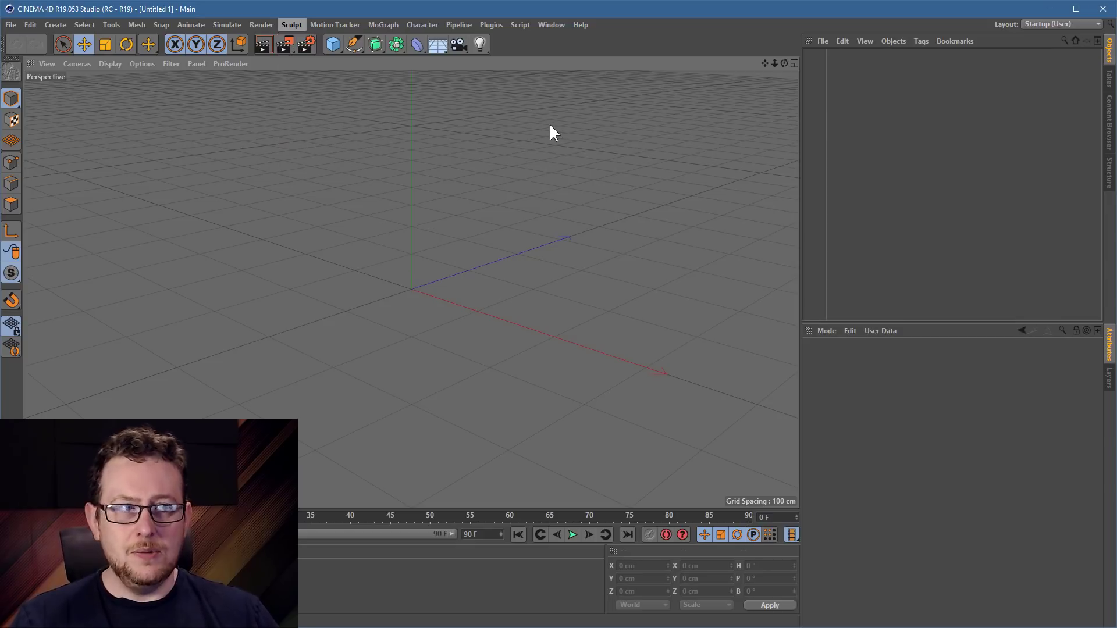
Switch the interface to the Sculpt (User) layout
{"action": "left_click", "coordinate": [1047, 21]}
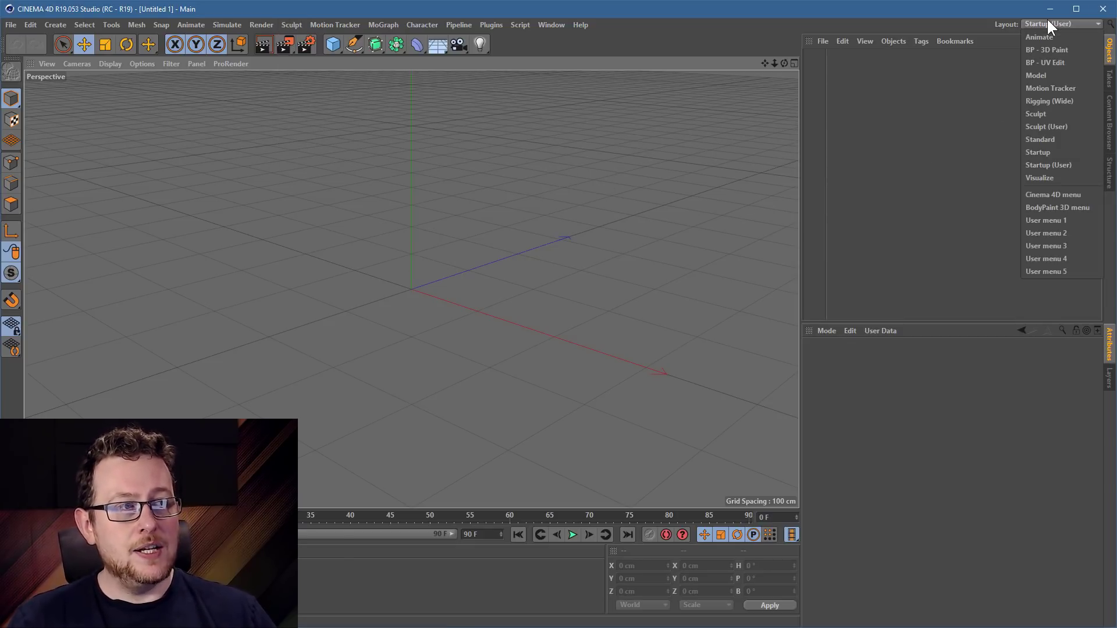
{"action": "left_click", "coordinate": [1061, 121]}
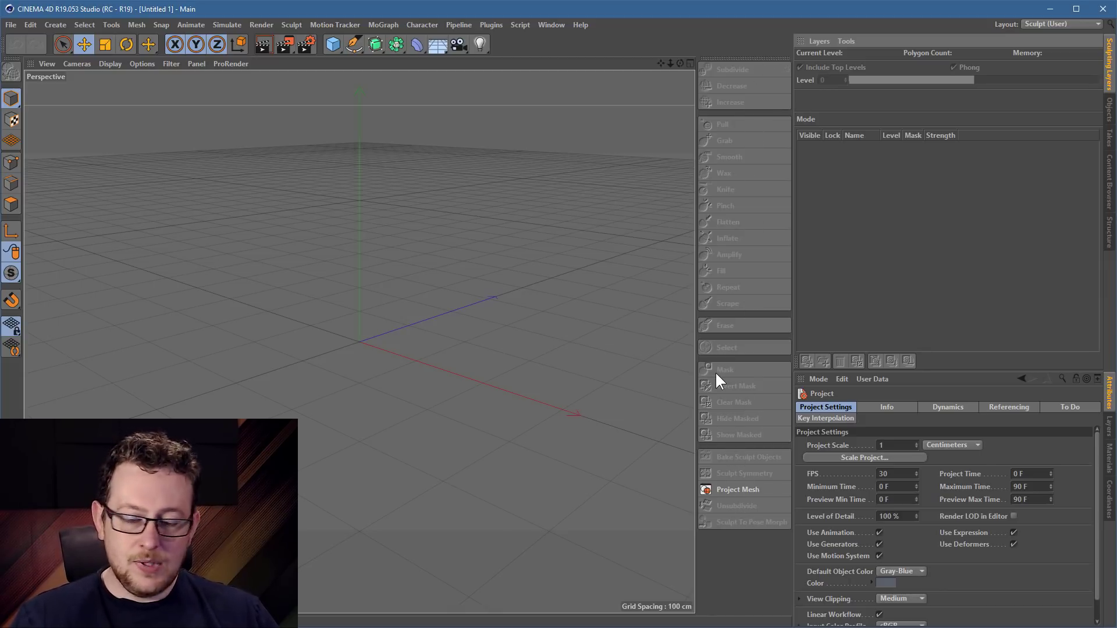
Add a sphere primitive and convert it into an editable polygon object
{"action": "left_click", "coordinate": [337, 41]}
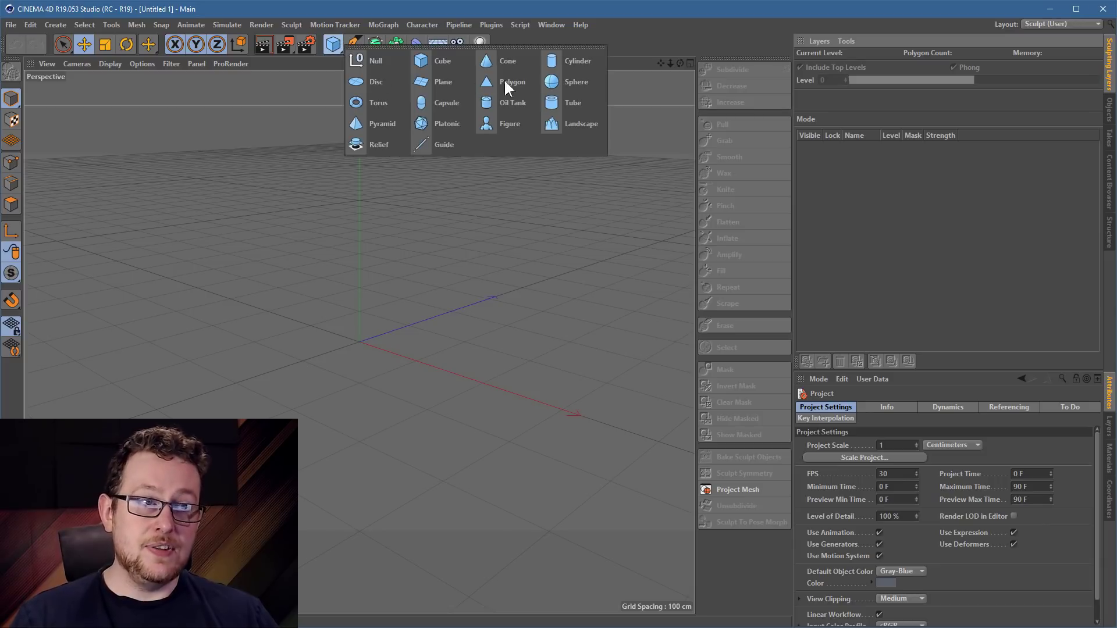
{"action": "left_click", "coordinate": [580, 82]}
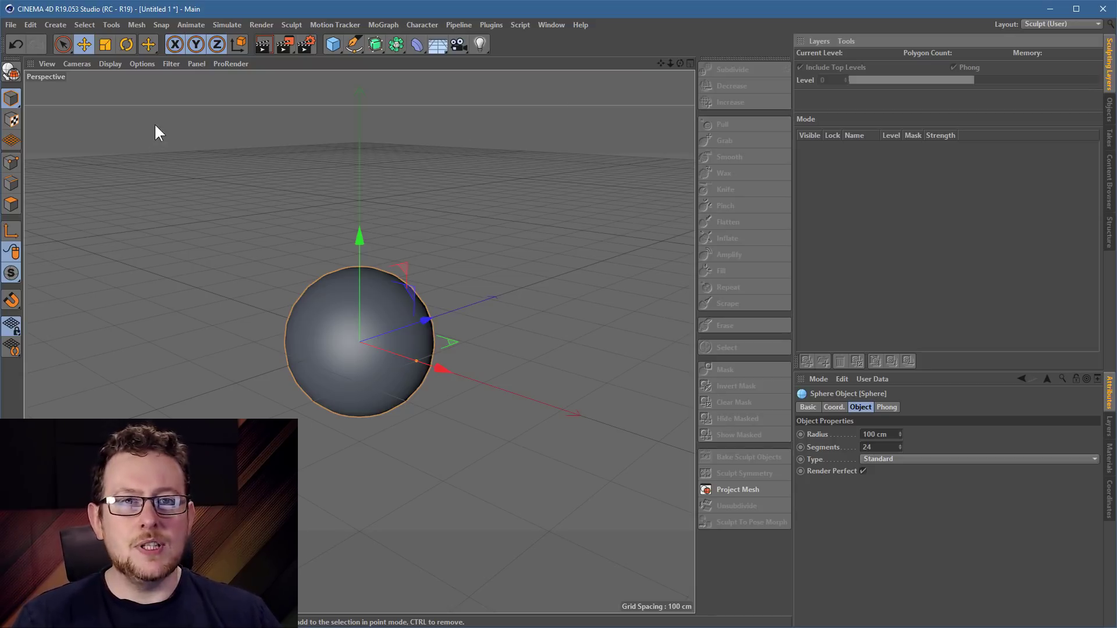
{"action": "left_click", "coordinate": [13, 73]}
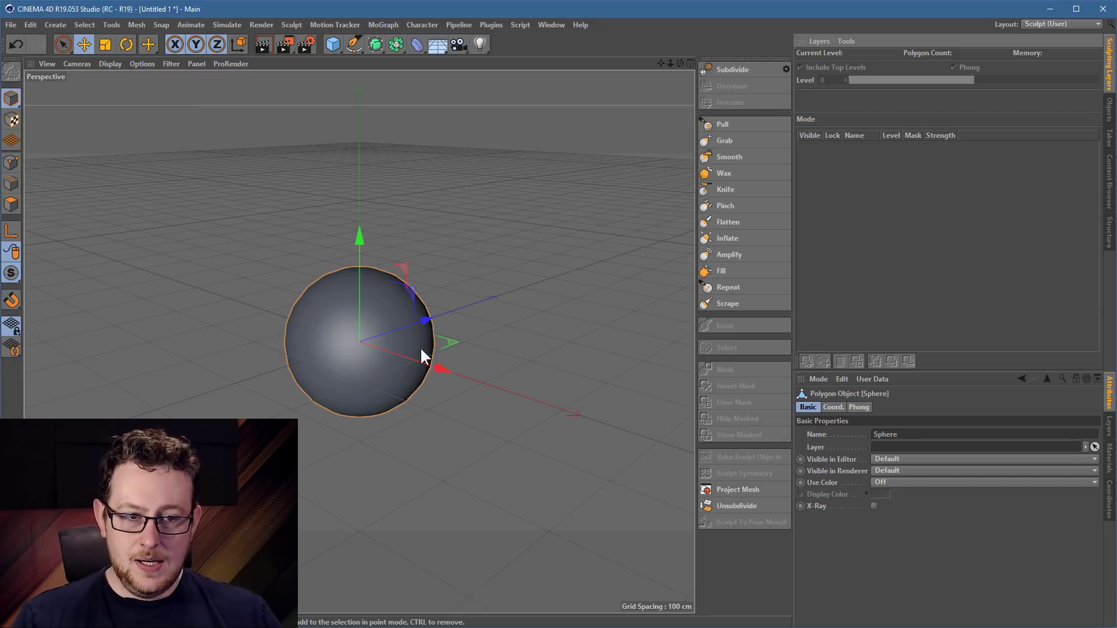
{"action": "mouse_move", "coordinate": [670, 63]}
{"action": "left_mouse_down"}
{"action": "mouse_move", "coordinate": [721, 65]}
{"action": "mouse_move", "coordinate": [667, 63]}
{"action": "left_mouse_up"}
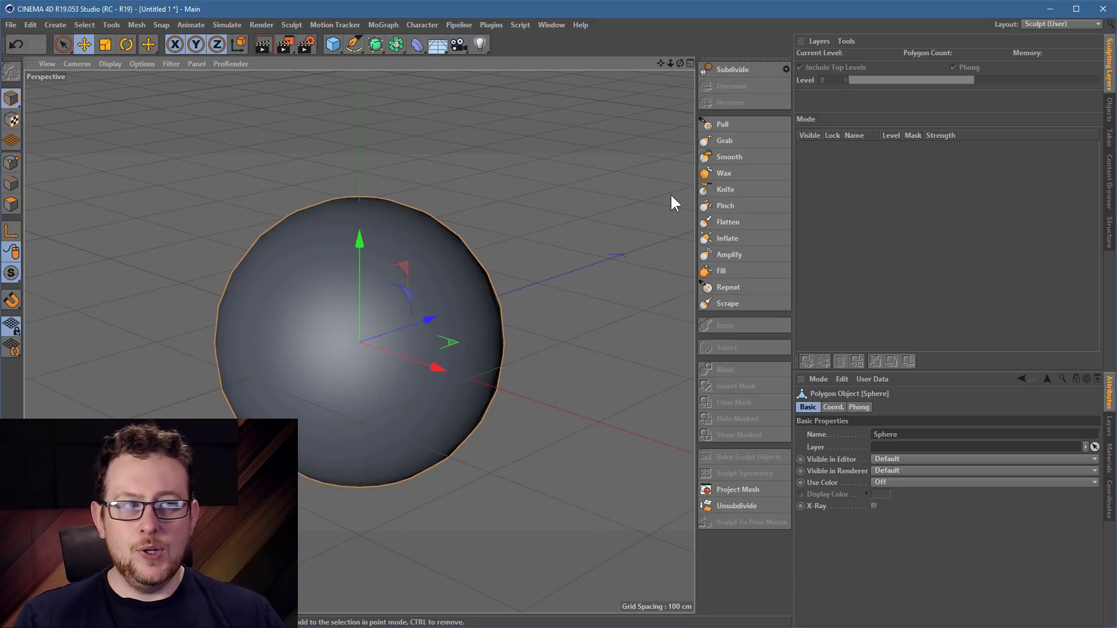
{"action": "left_click", "coordinate": [721, 272]}
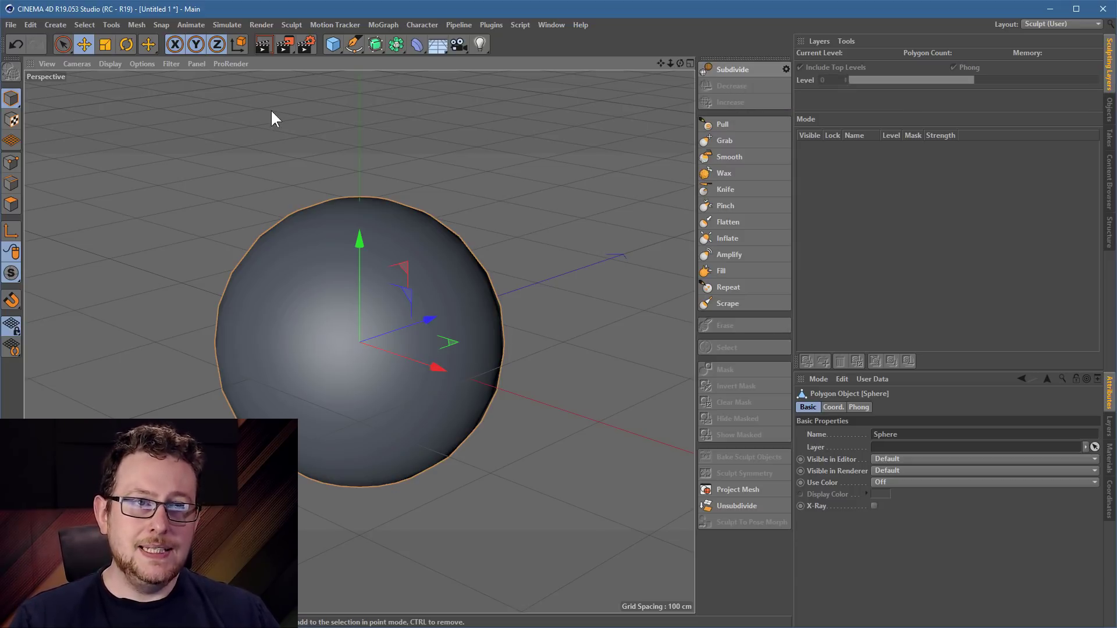
{"action": "left_click", "coordinate": [133, 25]}
{"action": "mouse_move", "coordinate": [164, 52]}
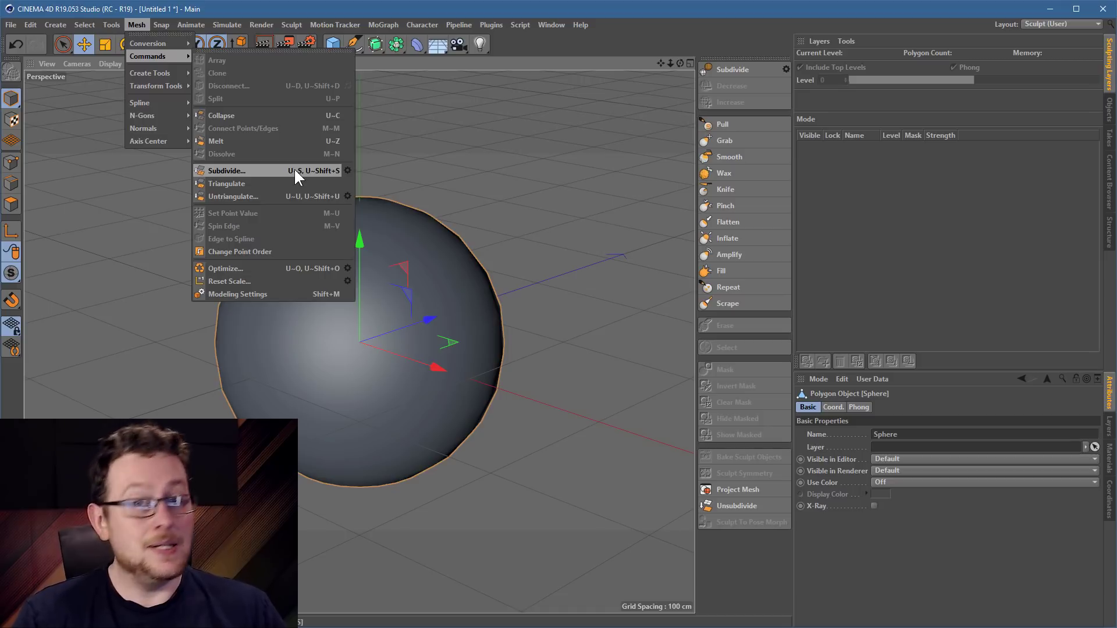
{"action": "left_click", "coordinate": [677, 109]}
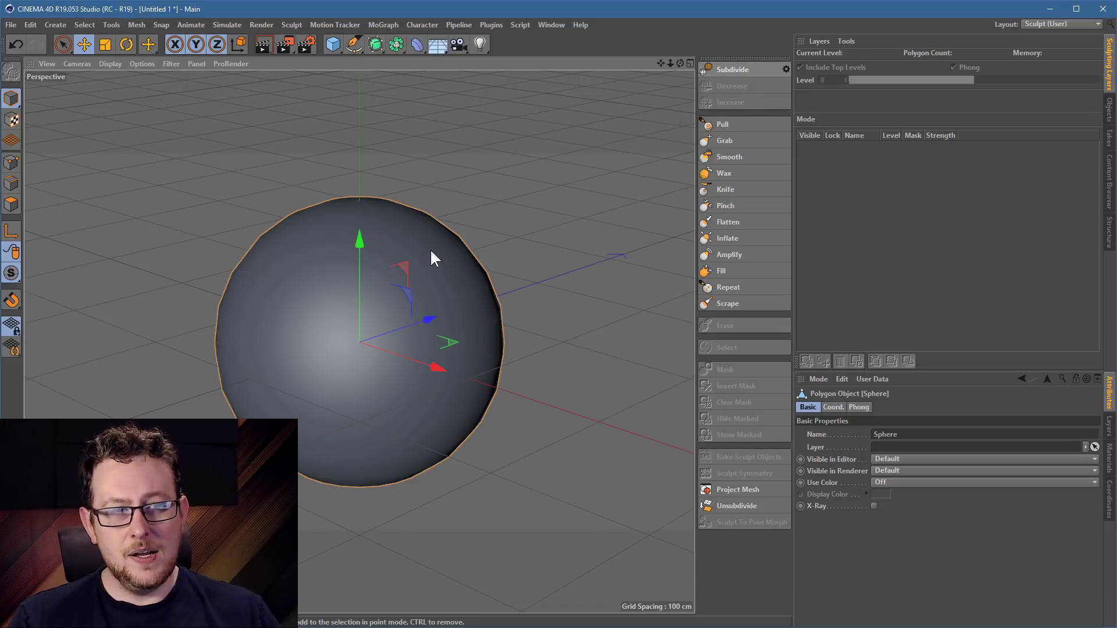
Set the viewport display to Gouraud Shading (Lines) so the sphere's polygon edges are drawn
{"action": "left_click", "coordinate": [110, 64]}
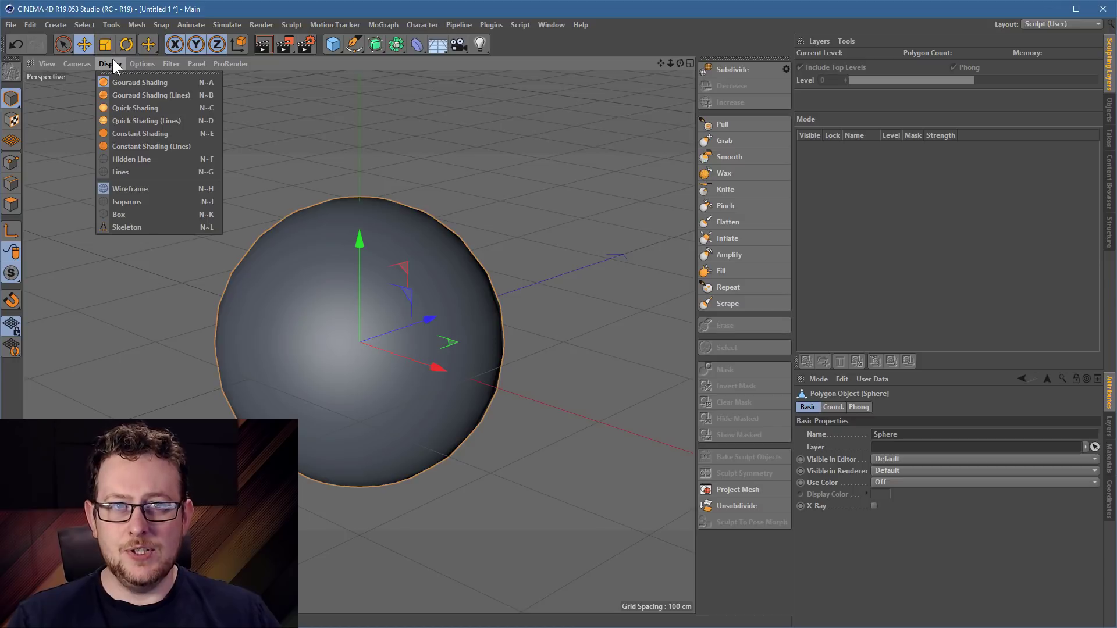
{"action": "left_click", "coordinate": [145, 96]}
{"action": "scroll", "coordinate": [372, 319], "scroll_direction": "up", "scroll_amount": 4}
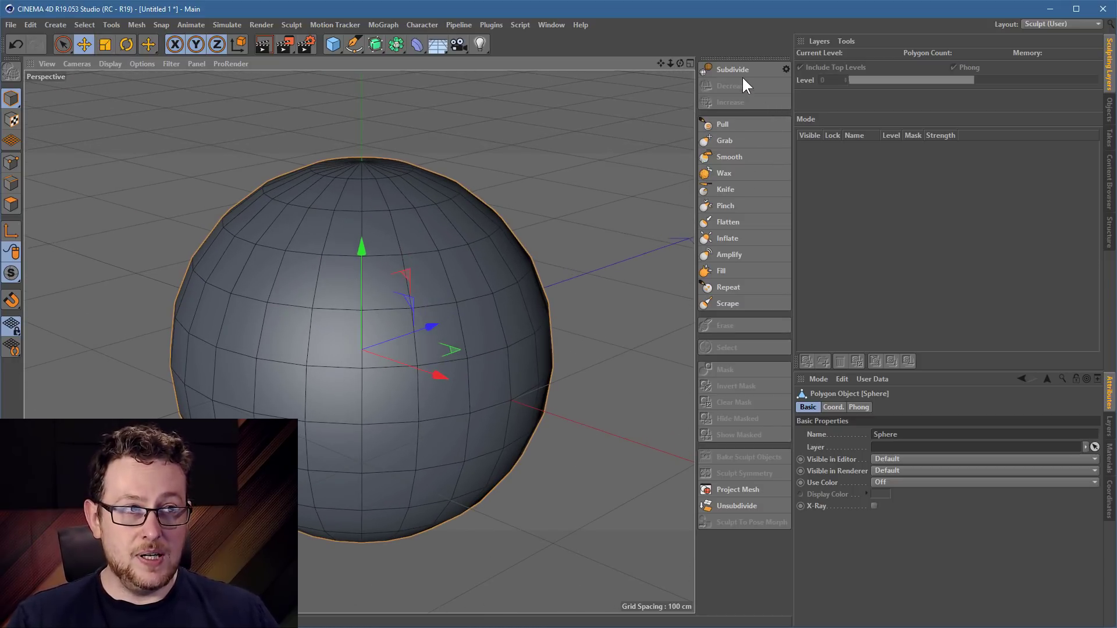
Turn the sphere into a sculpt object and subdivide it up to level 3
{"action": "left_click", "coordinate": [734, 69]}
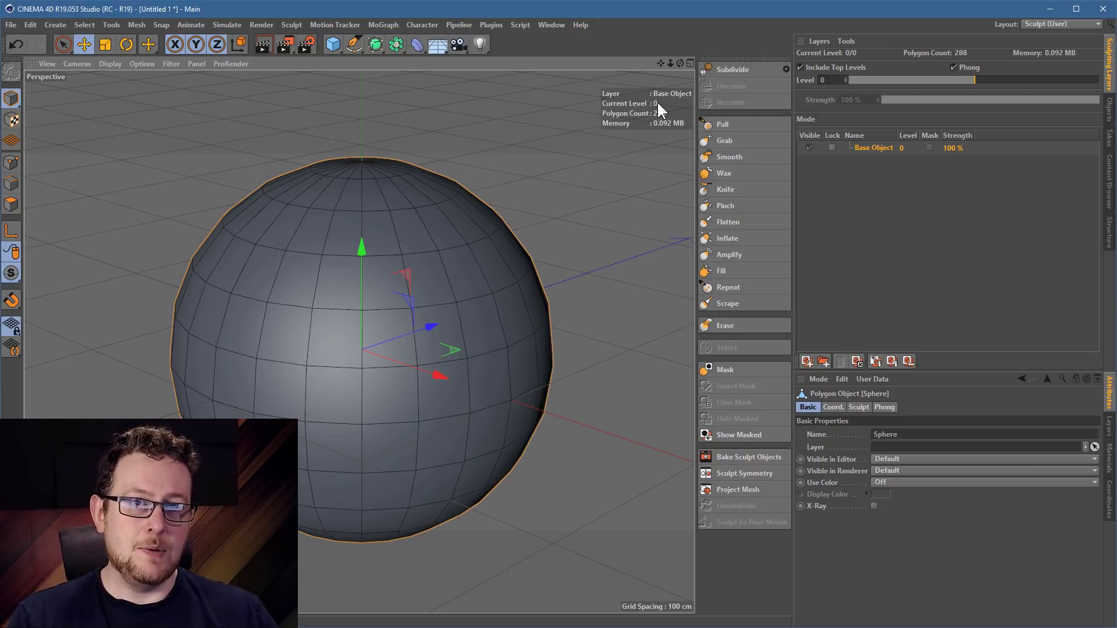
{"action": "left_click", "coordinate": [743, 68]}
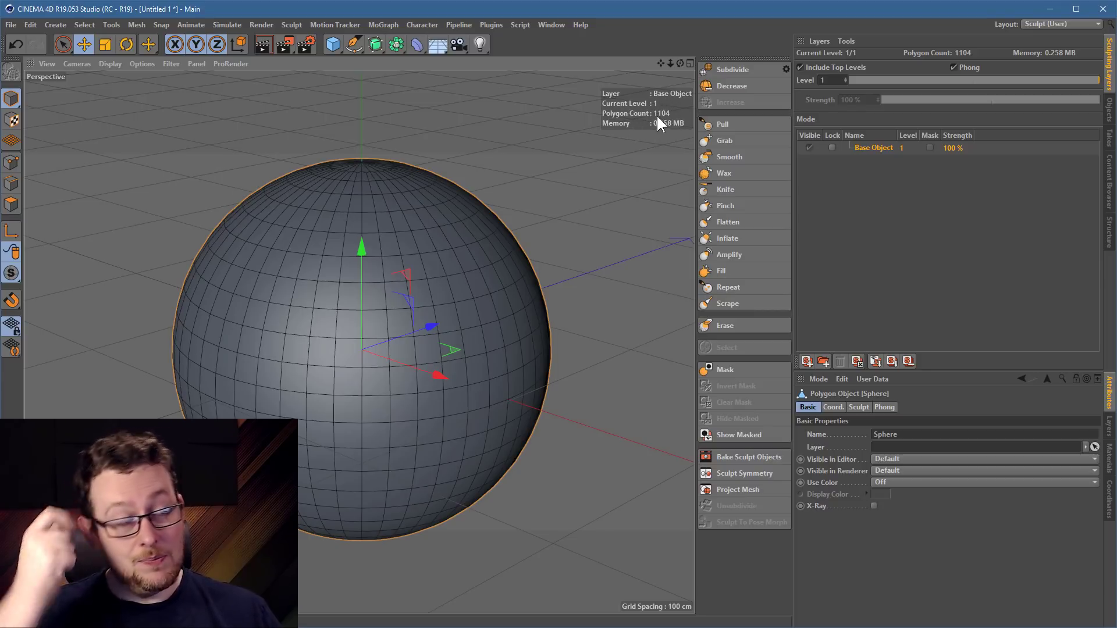
{"action": "left_click", "coordinate": [745, 70]}
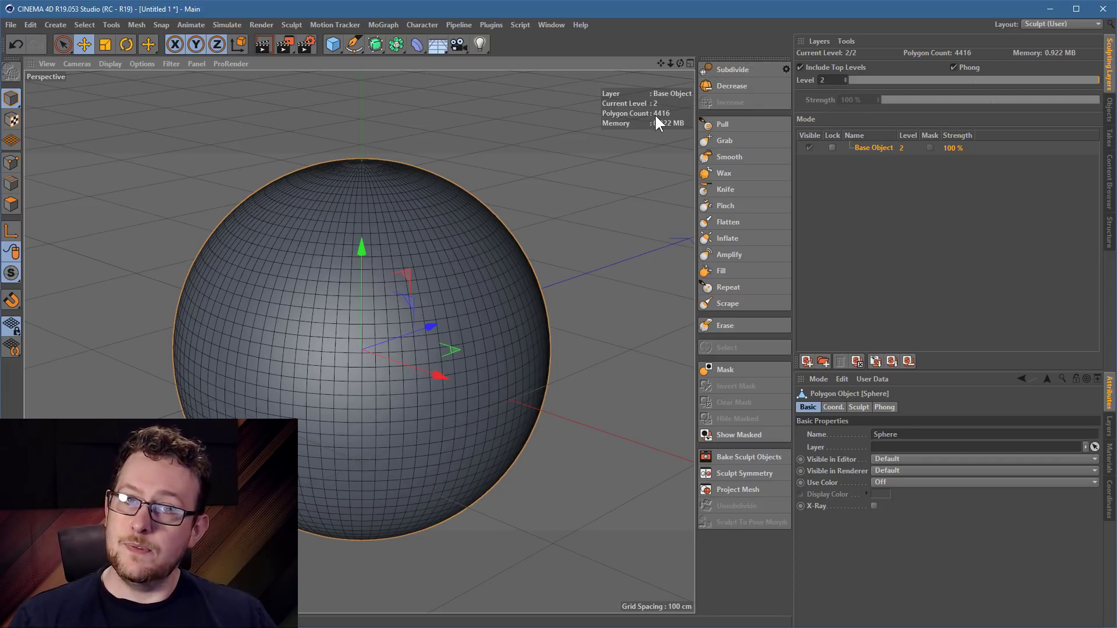
{"action": "left_click", "coordinate": [738, 66]}
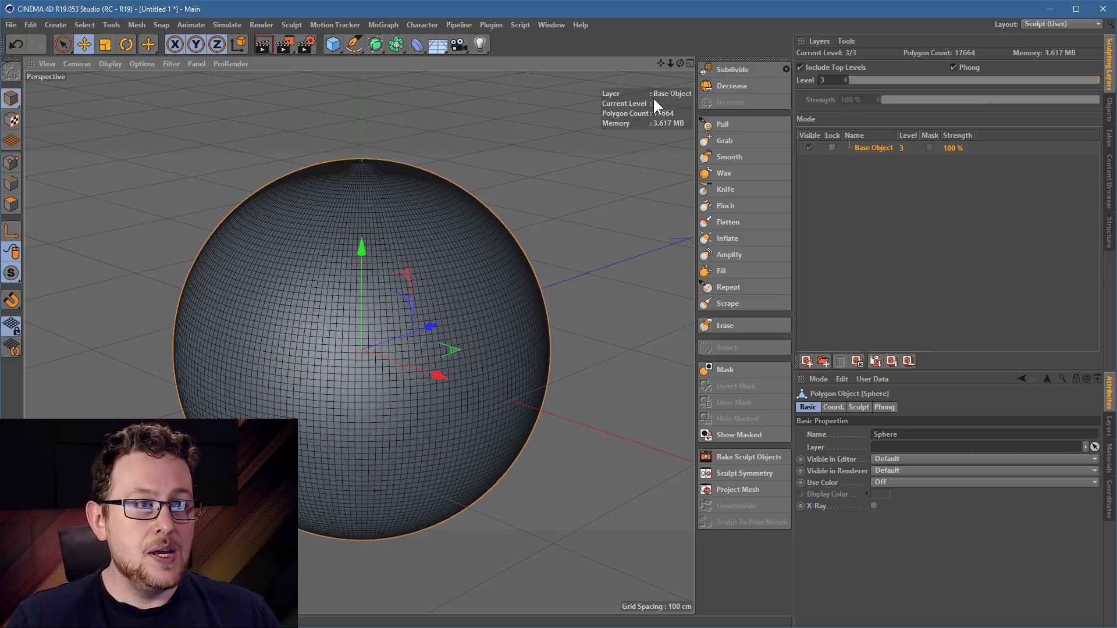
Decrease the sphere's sculpting resolution to level 1 and increase it back to level 3
{"action": "right_click_drag", "start_coordinate": [375, 294], "coordinate": [465, 302], "text": "alt"}
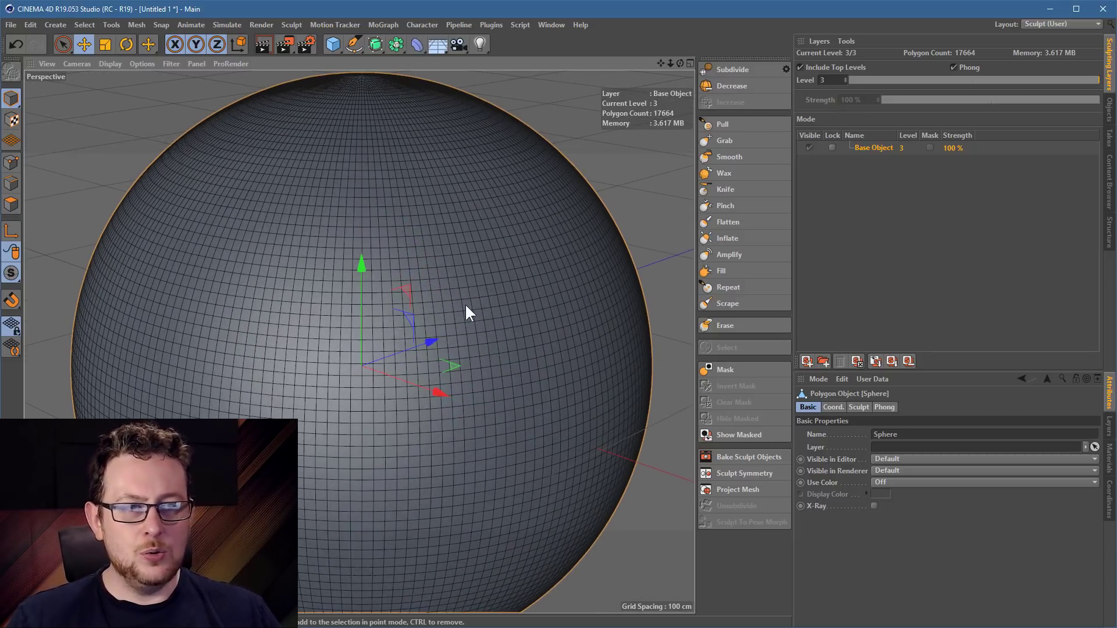
{"action": "left_click_drag", "start_coordinate": [464, 244], "coordinate": [472, 271], "text": "alt"}
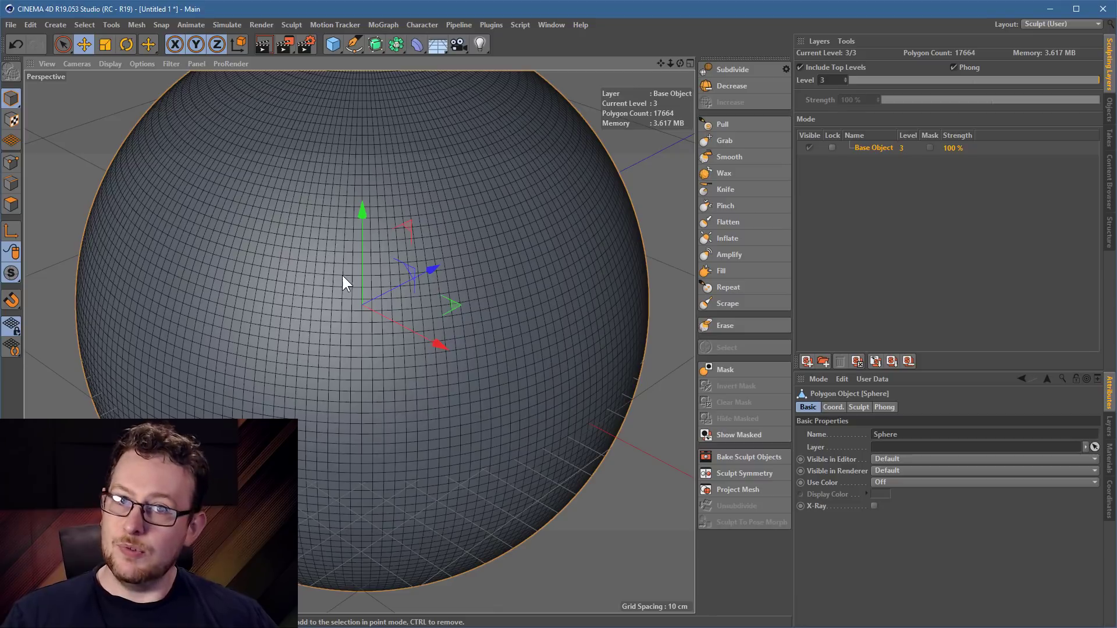
{"action": "left_click", "coordinate": [744, 86]}
{"action": "left_click", "coordinate": [744, 86]}
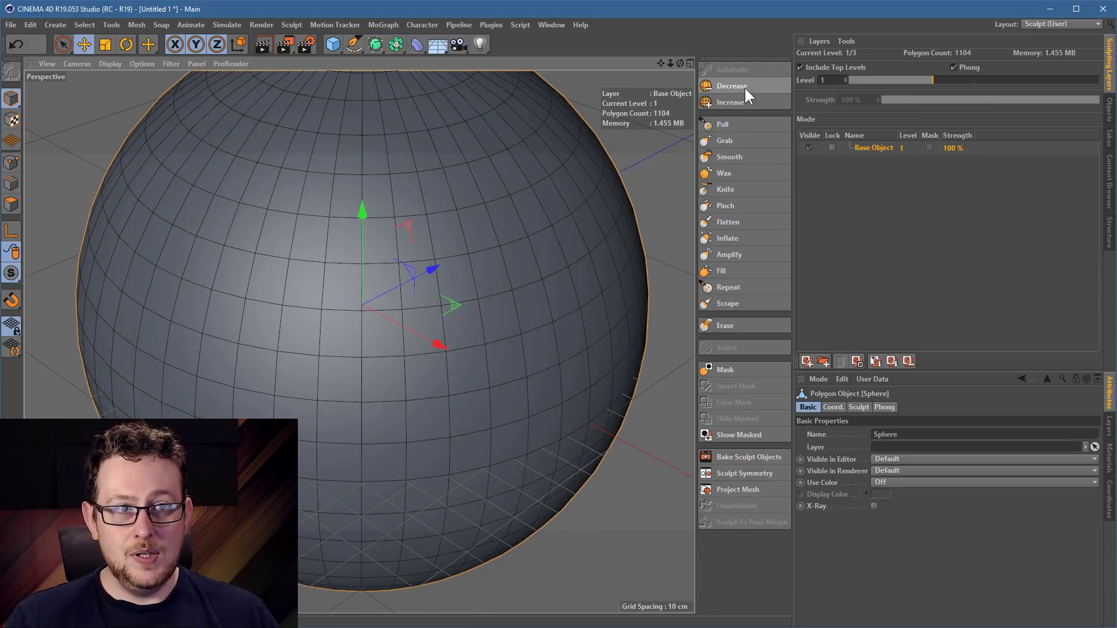
{"action": "left_click", "coordinate": [740, 100]}
{"action": "left_click", "coordinate": [740, 100]}
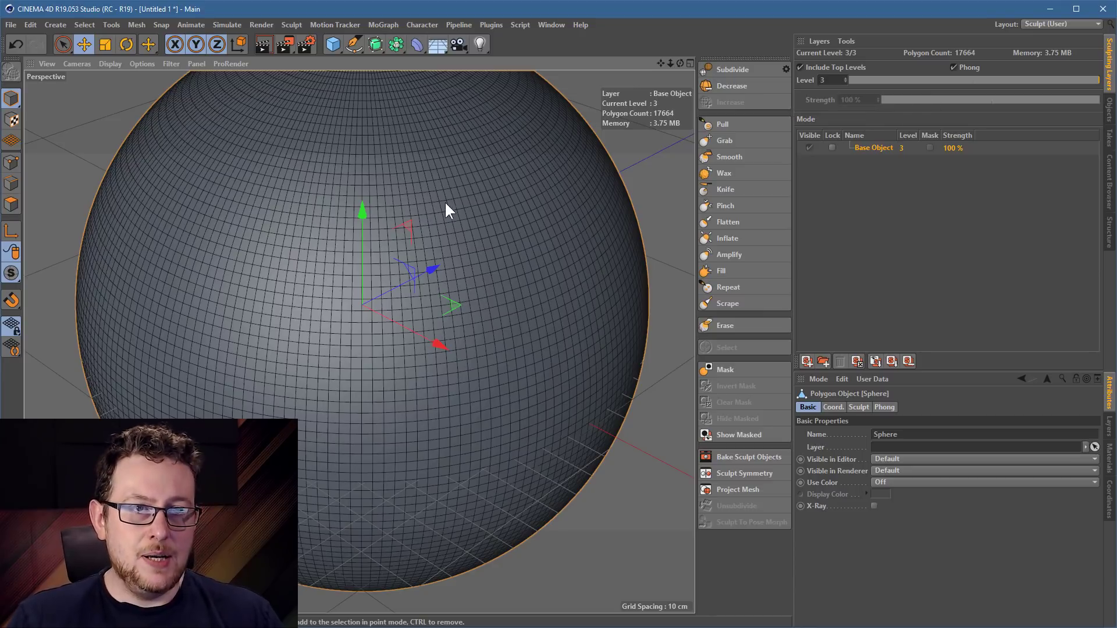
Set the display to plain Gouraud Shading and paint a raised wavy ridge across the sphere's front with the Pull brush
{"action": "left_click", "coordinate": [108, 62]}
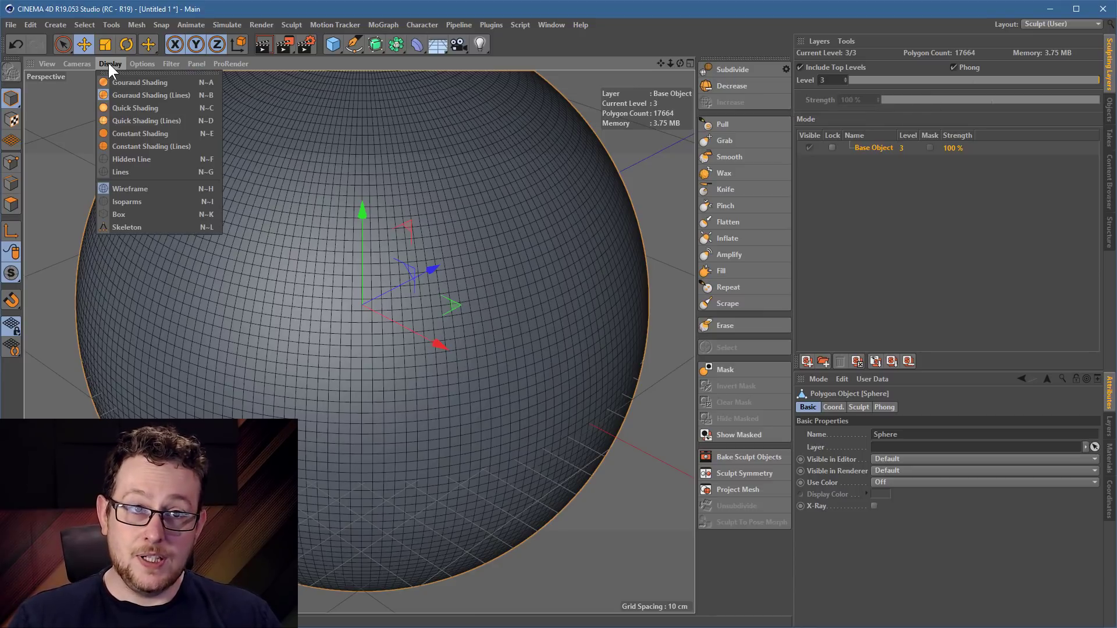
{"action": "left_click", "coordinate": [174, 80]}
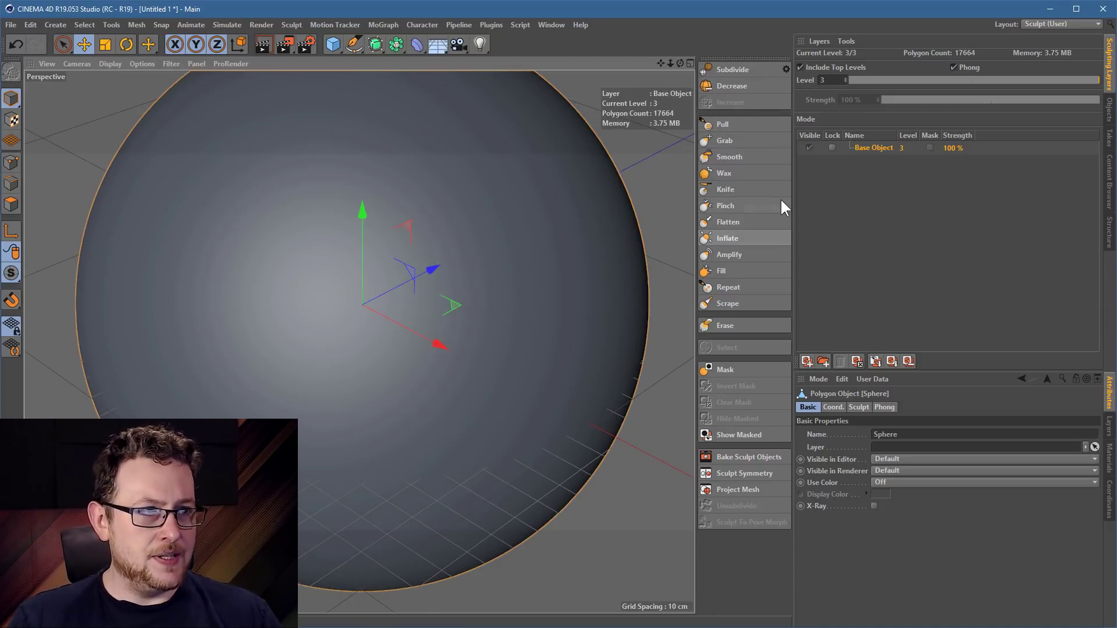
{"action": "left_click", "coordinate": [736, 124]}
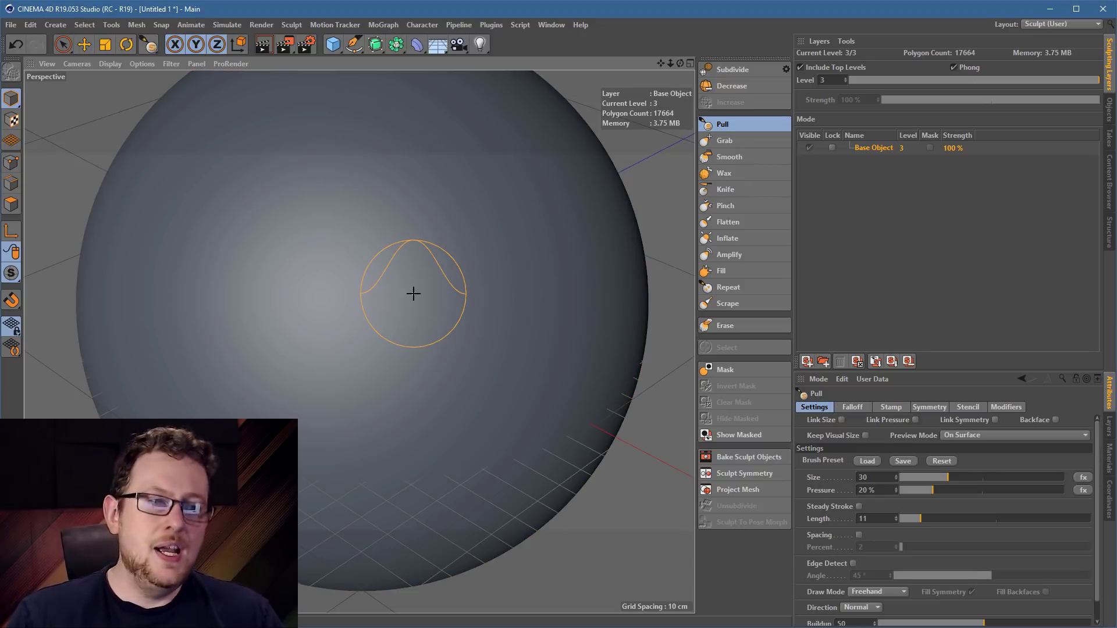
{"action": "mouse_move", "coordinate": [369, 307]}
{"action": "left_mouse_down"}
{"action": "mouse_move", "coordinate": [287, 291]}
{"action": "mouse_move", "coordinate": [225, 379]}
{"action": "mouse_move", "coordinate": [175, 299]}
{"action": "mouse_move", "coordinate": [291, 292]}
{"action": "mouse_move", "coordinate": [436, 249]}
{"action": "mouse_move", "coordinate": [511, 270]}
{"action": "left_mouse_up"}
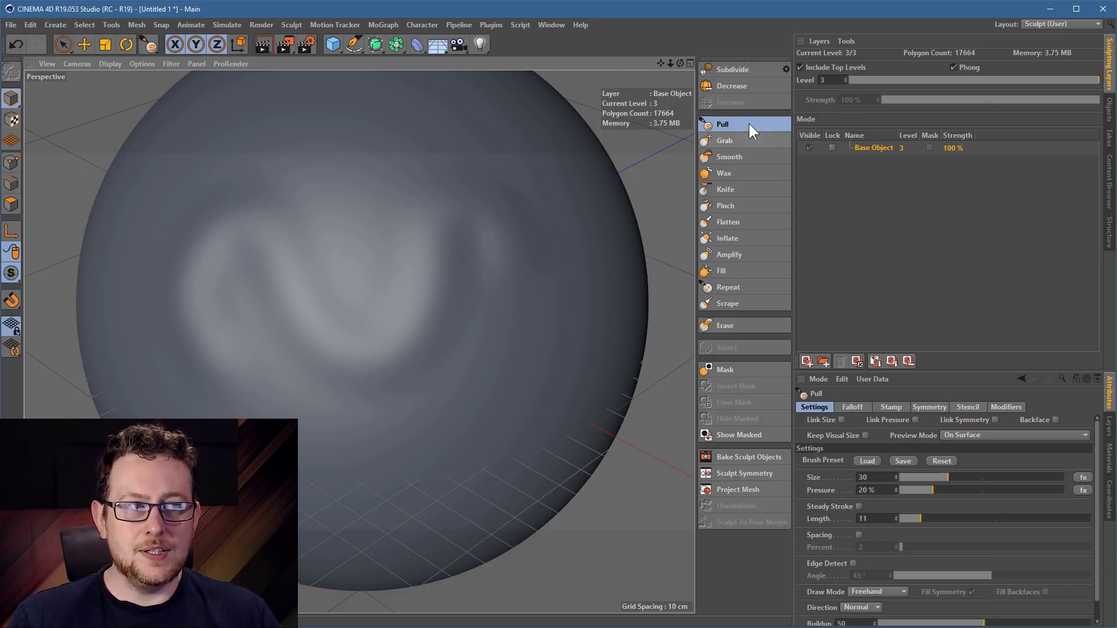
{"action": "mouse_move", "coordinate": [236, 357]}
{"action": "left_mouse_down"}
{"action": "mouse_move", "coordinate": [311, 220]}
{"action": "mouse_move", "coordinate": [269, 208]}
{"action": "mouse_move", "coordinate": [309, 264]}
{"action": "mouse_move", "coordinate": [199, 257]}
{"action": "mouse_move", "coordinate": [177, 297]}
{"action": "mouse_move", "coordinate": [353, 264]}
{"action": "left_mouse_up"}
Build up a rounded bump on a smooth area beside the wavy ridge with the Pull brush
{"action": "left_click_drag", "start_coordinate": [217, 253], "coordinate": [440, 204], "text": "alt"}
{"action": "mouse_move", "coordinate": [217, 259]}
{"action": "middle_mouse_down", "text": "alt"}
{"action": "mouse_move", "coordinate": [411, 207]}
{"action": "mouse_move", "coordinate": [448, 210]}
{"action": "middle_mouse_up", "text": "alt"}
{"action": "right_click_drag", "start_coordinate": [448, 209], "coordinate": [538, 177], "text": "alt"}
{"action": "mouse_move", "coordinate": [538, 177]}
{"action": "left_mouse_down", "text": "alt"}
{"action": "mouse_move", "coordinate": [419, 232]}
{"action": "mouse_move", "coordinate": [339, 242]}
{"action": "mouse_move", "coordinate": [392, 257]}
{"action": "mouse_move", "coordinate": [381, 249]}
{"action": "mouse_move", "coordinate": [337, 279]}
{"action": "left_mouse_up", "text": "alt"}
{"action": "middle_click_drag", "start_coordinate": [295, 256], "coordinate": [530, 296], "text": "alt"}
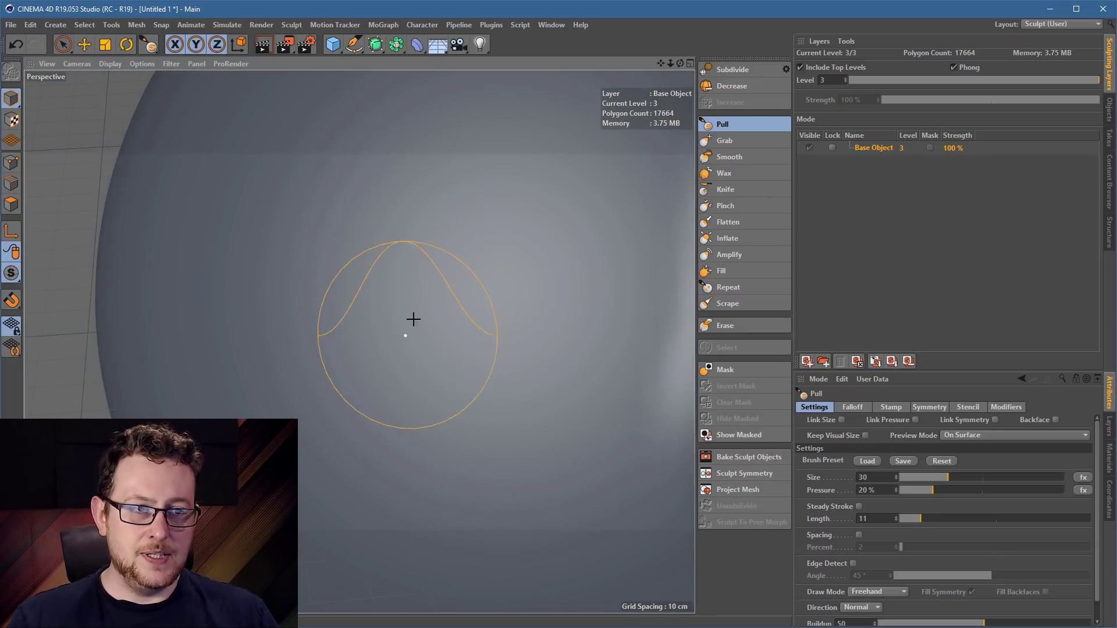
{"action": "right_click_drag", "start_coordinate": [421, 321], "coordinate": [463, 308], "text": "alt"}
{"action": "mouse_move", "coordinate": [489, 265]}
{"action": "left_mouse_down"}
{"action": "mouse_move", "coordinate": [493, 273]}
{"action": "mouse_move", "coordinate": [392, 309]}
{"action": "mouse_move", "coordinate": [456, 262]}
{"action": "mouse_move", "coordinate": [399, 279]}
{"action": "mouse_move", "coordinate": [368, 253]}
{"action": "left_mouse_up"}
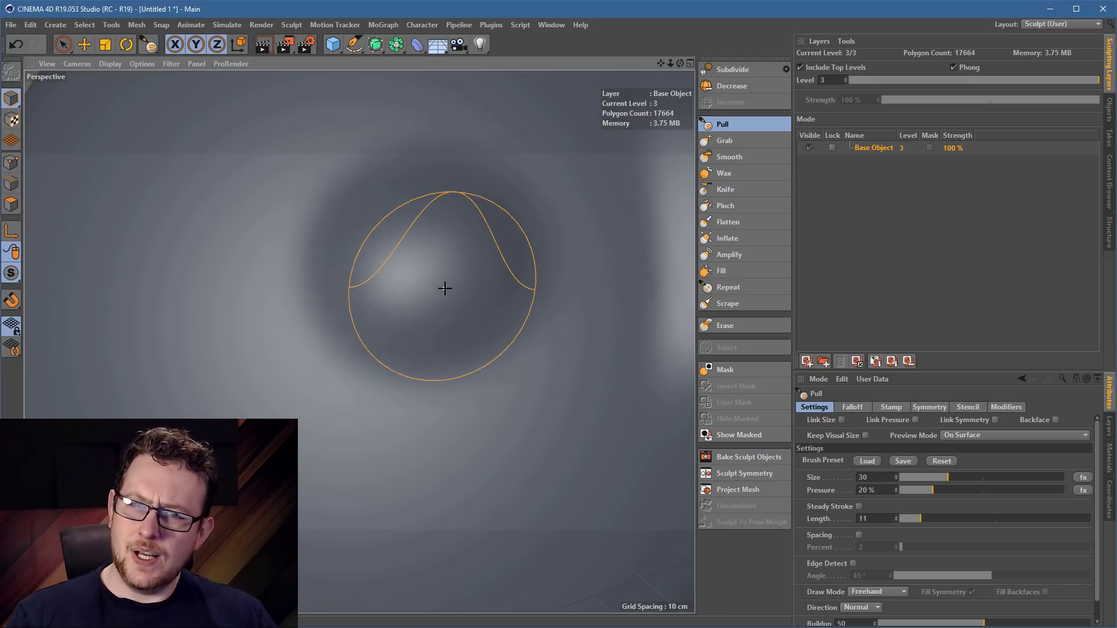
{"action": "mouse_move", "coordinate": [379, 304]}
{"action": "left_mouse_down", "text": "alt"}
{"action": "mouse_move", "coordinate": [557, 267]}
{"action": "mouse_move", "coordinate": [419, 289]}
{"action": "mouse_move", "coordinate": [451, 297]}
{"action": "mouse_move", "coordinate": [418, 283]}
{"action": "left_mouse_up", "text": "alt"}
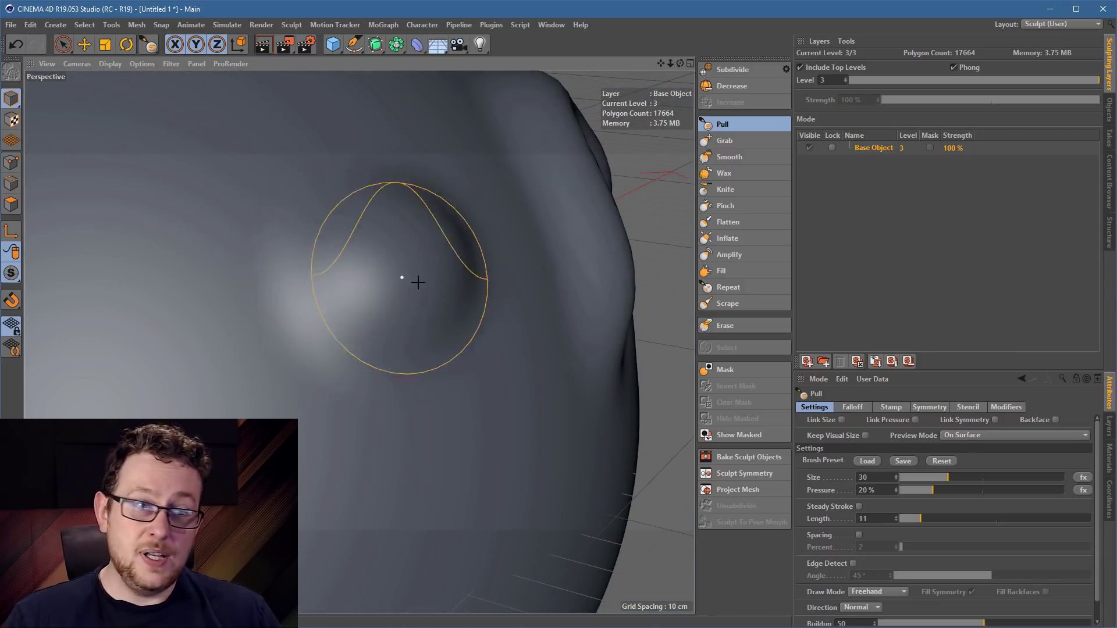
Set the display to Gouraud Shading (Lines) and sculpt a curved ridge around a hollow beside the bump with the Pull brush
{"action": "left_click", "coordinate": [109, 64]}
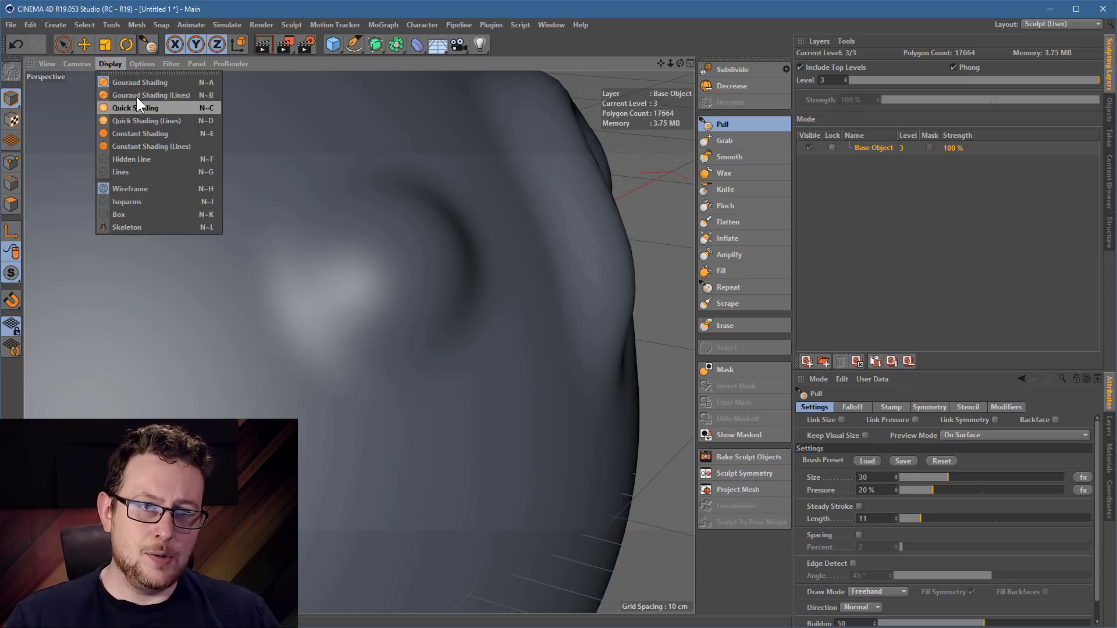
{"action": "left_click", "coordinate": [140, 95]}
{"action": "mouse_move", "coordinate": [307, 252]}
{"action": "left_mouse_down", "text": "alt"}
{"action": "mouse_move", "coordinate": [446, 342]}
{"action": "mouse_move", "coordinate": [426, 334]}
{"action": "mouse_move", "coordinate": [506, 312]}
{"action": "mouse_move", "coordinate": [424, 237]}
{"action": "left_mouse_up", "text": "alt"}
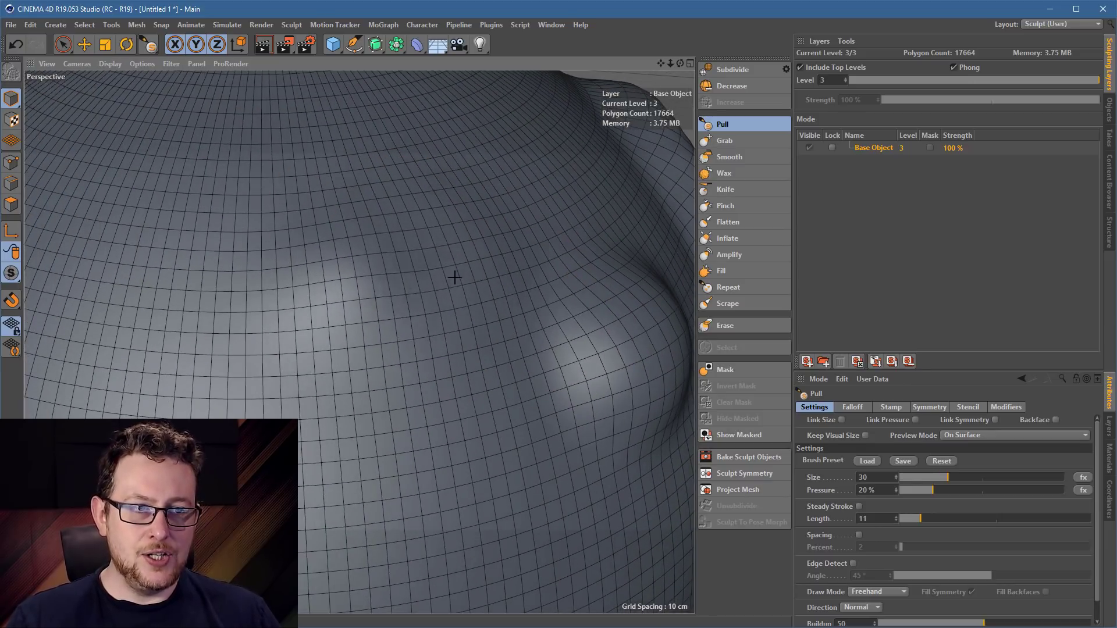
{"action": "mouse_move", "coordinate": [454, 277]}
{"action": "left_mouse_down"}
{"action": "mouse_move", "coordinate": [448, 239]}
{"action": "mouse_move", "coordinate": [419, 294]}
{"action": "mouse_move", "coordinate": [439, 259]}
{"action": "left_mouse_up"}
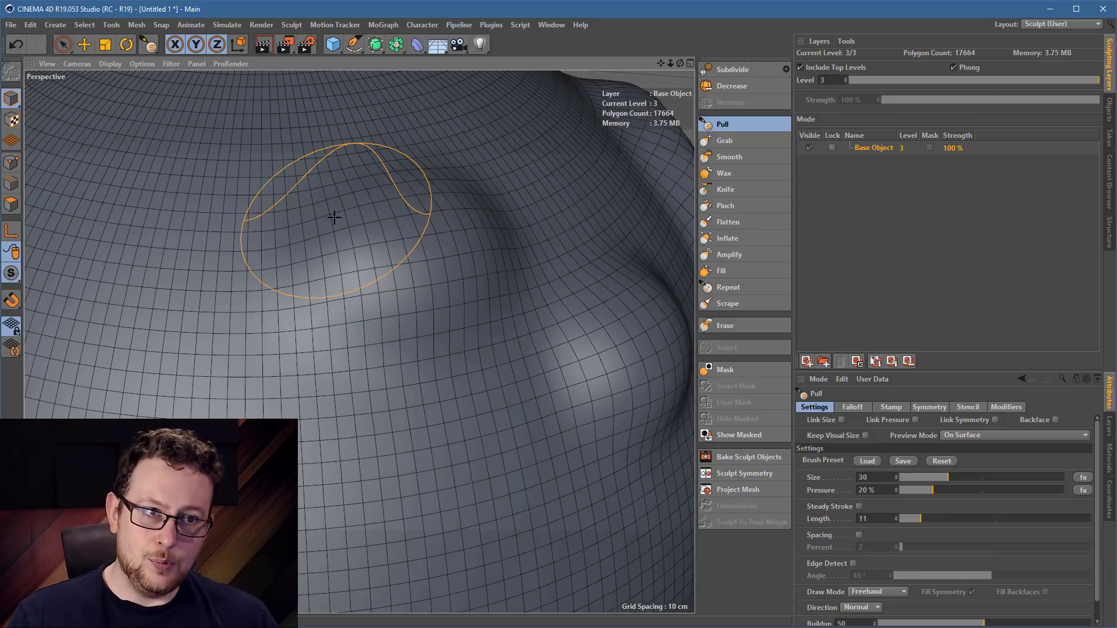
{"action": "mouse_move", "coordinate": [506, 257]}
{"action": "left_mouse_down"}
{"action": "mouse_move", "coordinate": [367, 234]}
{"action": "mouse_move", "coordinate": [289, 255]}
{"action": "mouse_move", "coordinate": [464, 280]}
{"action": "mouse_move", "coordinate": [277, 259]}
{"action": "mouse_move", "coordinate": [339, 277]}
{"action": "mouse_move", "coordinate": [335, 266]}
{"action": "mouse_move", "coordinate": [361, 242]}
{"action": "mouse_move", "coordinate": [357, 252]}
{"action": "mouse_move", "coordinate": [352, 242]}
{"action": "mouse_move", "coordinate": [381, 268]}
{"action": "mouse_move", "coordinate": [341, 212]}
{"action": "mouse_move", "coordinate": [344, 309]}
{"action": "mouse_move", "coordinate": [342, 280]}
{"action": "mouse_move", "coordinate": [396, 306]}
{"action": "mouse_move", "coordinate": [438, 291]}
{"action": "mouse_move", "coordinate": [309, 331]}
{"action": "mouse_move", "coordinate": [367, 316]}
{"action": "mouse_move", "coordinate": [346, 332]}
{"action": "mouse_move", "coordinate": [346, 314]}
{"action": "left_mouse_up"}
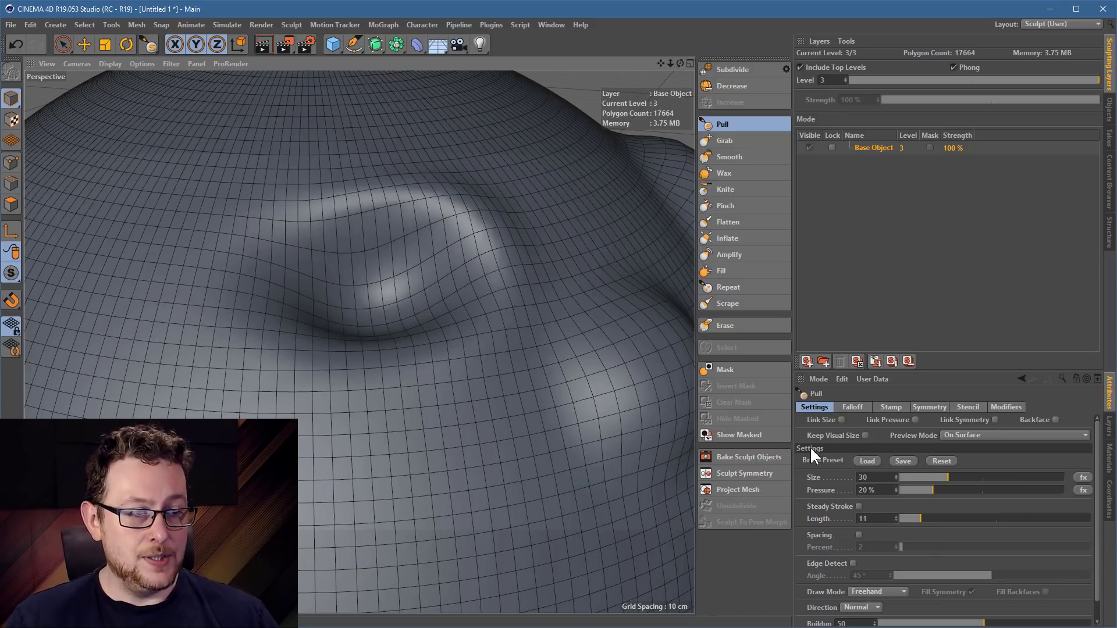
Set the Pull brush size to 46
{"action": "left_click", "coordinate": [819, 478]}
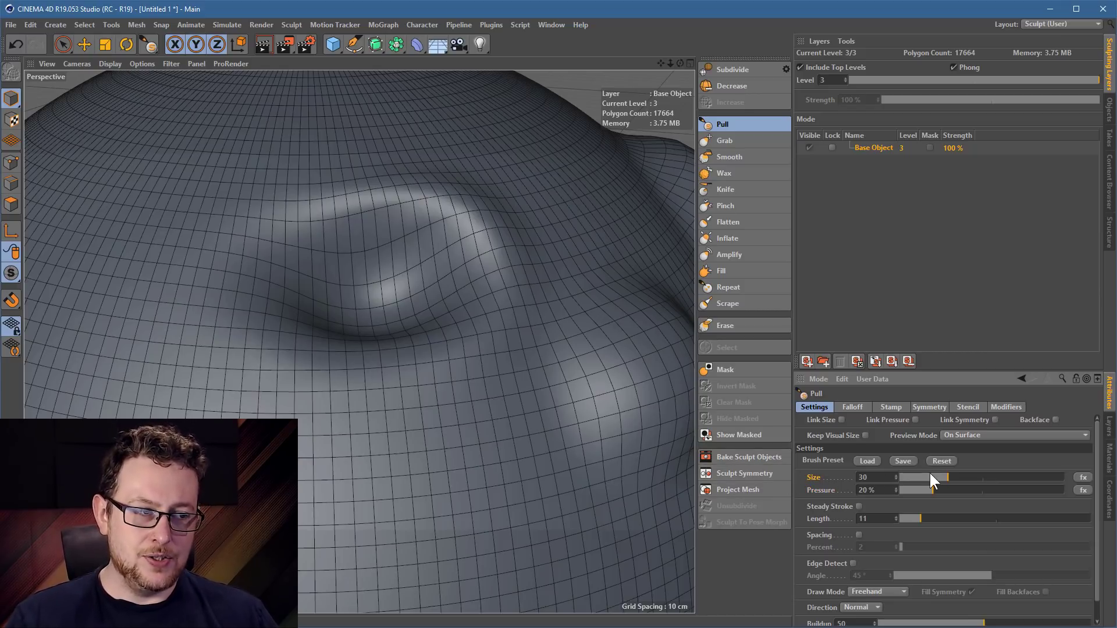
{"action": "left_click_drag", "start_coordinate": [927, 479], "coordinate": [919, 479]}
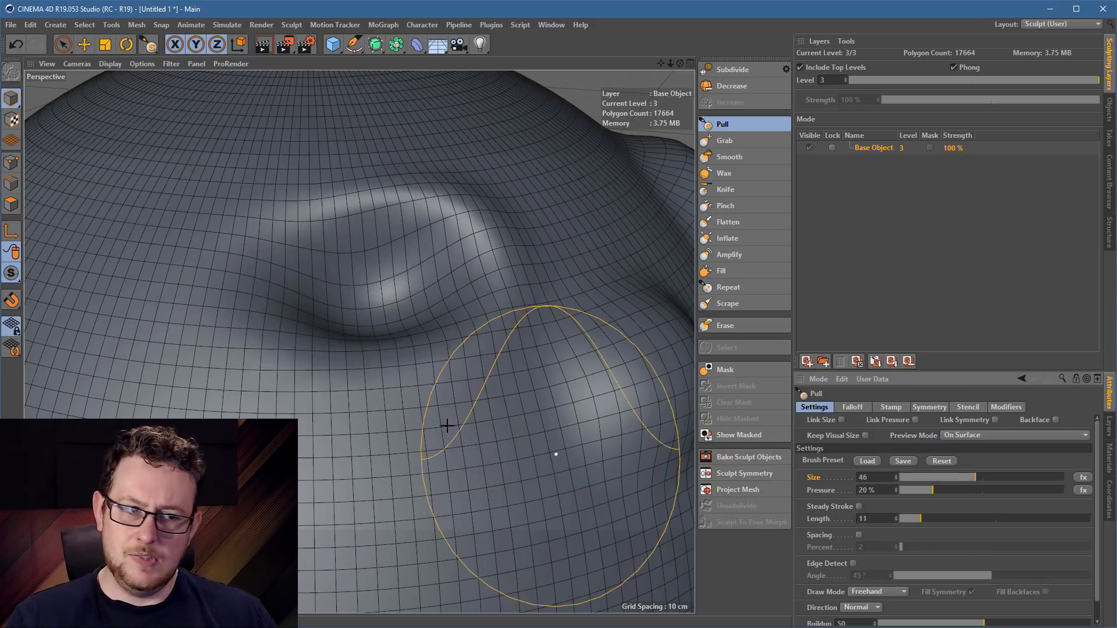
Raise a large round bump below the hollow with the Pull brush at size 21 and set the pressure to 53.9%
{"action": "left_click_drag", "start_coordinate": [933, 474], "coordinate": [917, 472]}
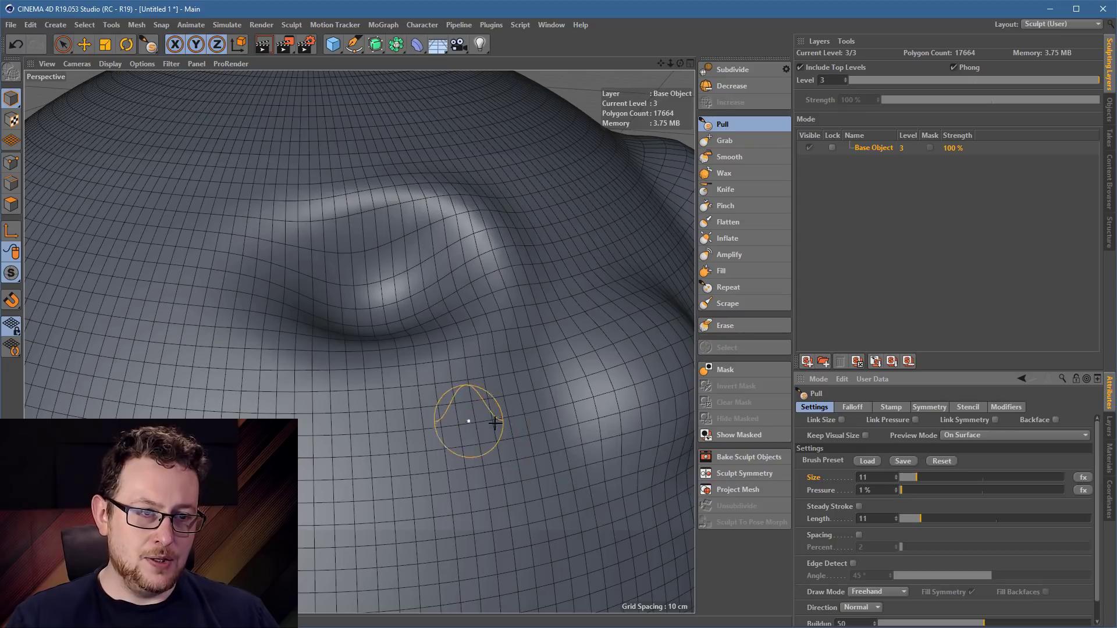
{"action": "left_click_drag", "start_coordinate": [986, 489], "coordinate": [918, 489]}
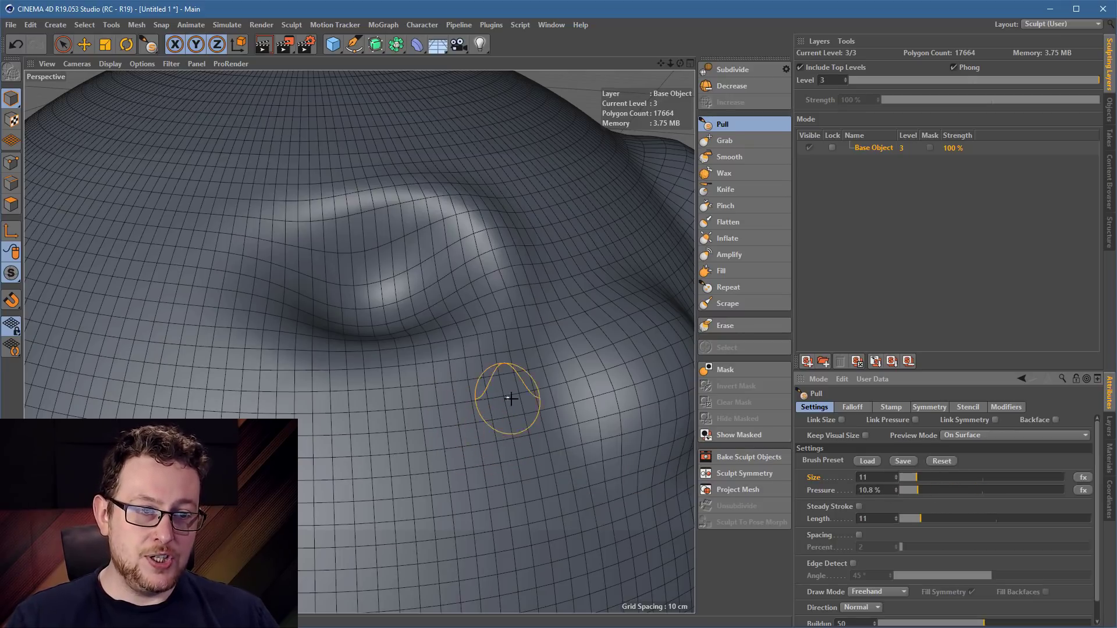
{"action": "left_click", "coordinate": [933, 478]}
{"action": "mouse_move", "coordinate": [419, 447]}
{"action": "left_mouse_down"}
{"action": "mouse_move", "coordinate": [531, 419]}
{"action": "mouse_move", "coordinate": [484, 374]}
{"action": "mouse_move", "coordinate": [424, 399]}
{"action": "mouse_move", "coordinate": [508, 398]}
{"action": "mouse_move", "coordinate": [386, 391]}
{"action": "mouse_move", "coordinate": [436, 404]}
{"action": "left_mouse_up"}
{"action": "left_click", "coordinate": [988, 490]}
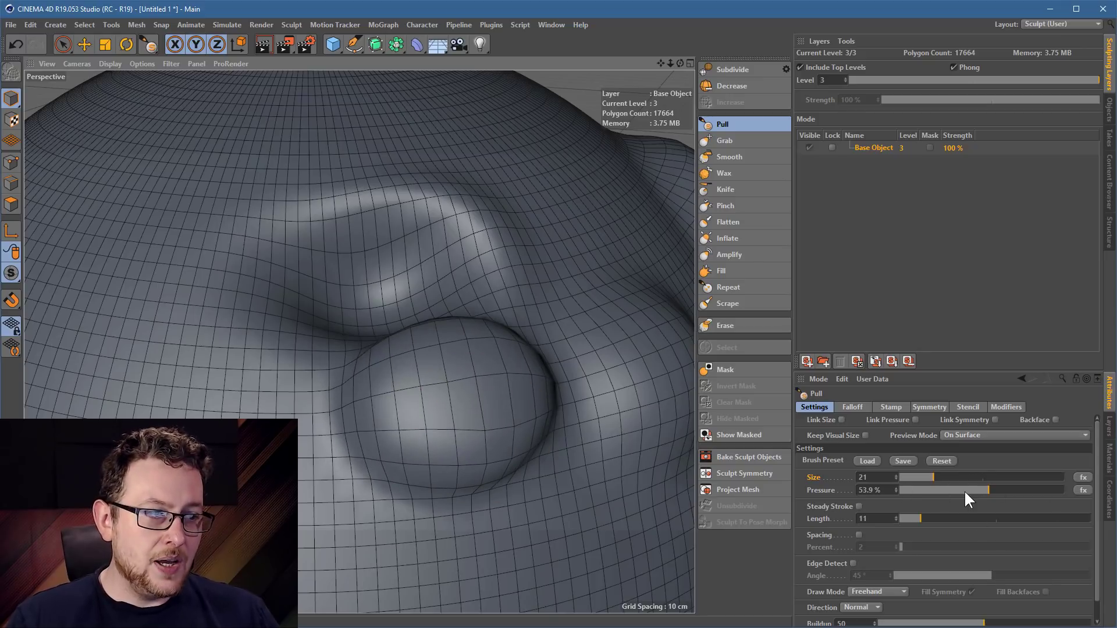
Adjust the Pull brush interactively on the model to size 47.23 and pressure 13.1%
{"action": "left_click_drag", "start_coordinate": [965, 490], "coordinate": [943, 492]}
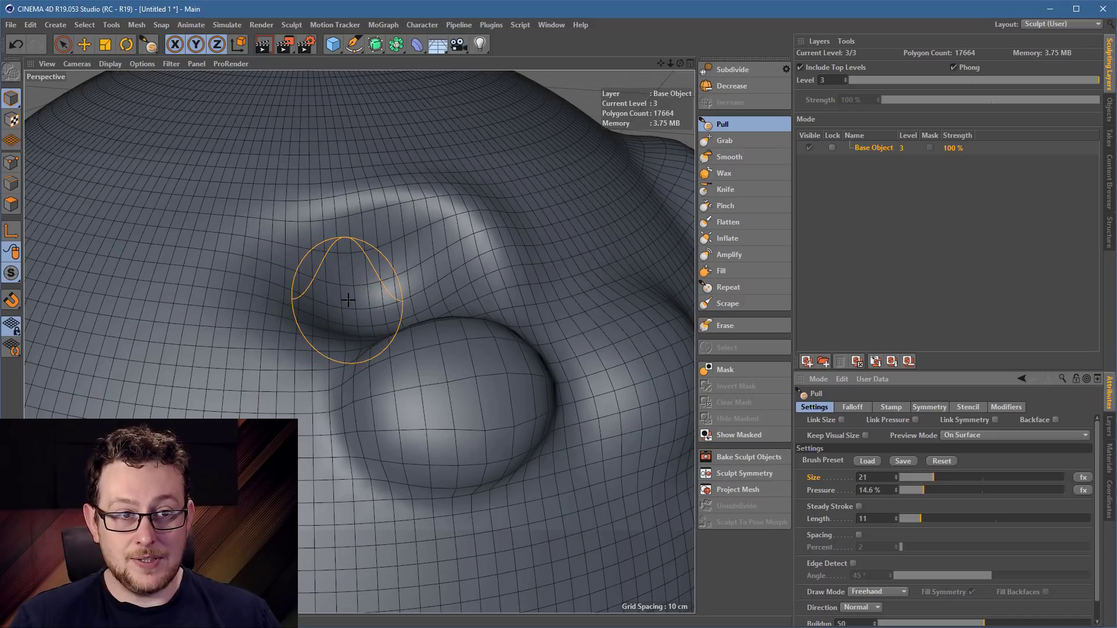
{"action": "mouse_move", "coordinate": [348, 299]}
{"action": "middle_mouse_down"}
{"action": "mouse_move", "coordinate": [289, 302]}
{"action": "mouse_move", "coordinate": [381, 295]}
{"action": "mouse_move", "coordinate": [312, 295]}
{"action": "mouse_move", "coordinate": [349, 295]}
{"action": "mouse_move", "coordinate": [318, 336]}
{"action": "middle_mouse_up"}
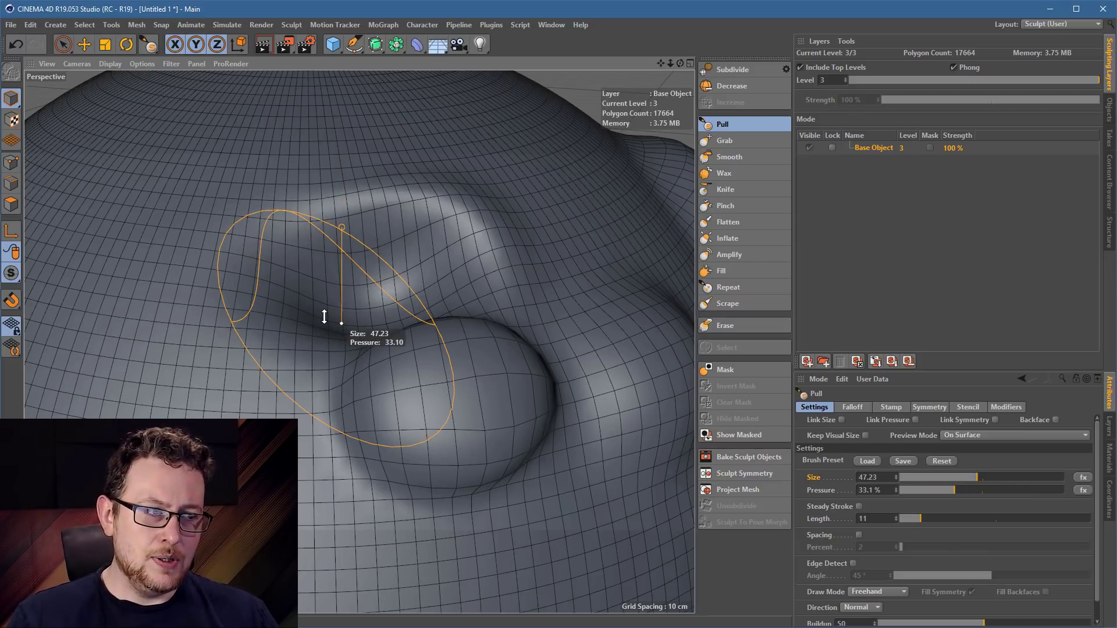
{"action": "middle_click_drag", "start_coordinate": [314, 331], "coordinate": [325, 317]}
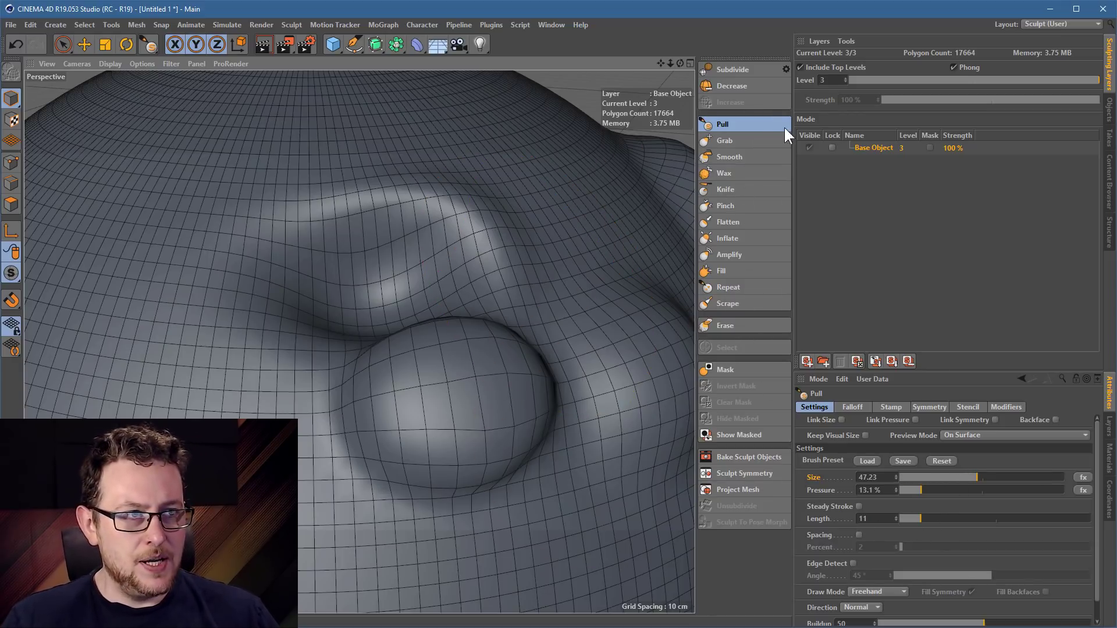
Stretch a tall horn outward from the upper side of the sphere with the Grab brush at size 60
{"action": "mouse_move", "coordinate": [465, 291]}
{"action": "left_mouse_down", "text": "alt"}
{"action": "mouse_move", "coordinate": [407, 320]}
{"action": "mouse_move", "coordinate": [478, 262]}
{"action": "mouse_move", "coordinate": [518, 284]}
{"action": "mouse_move", "coordinate": [476, 290]}
{"action": "left_mouse_up", "text": "alt"}
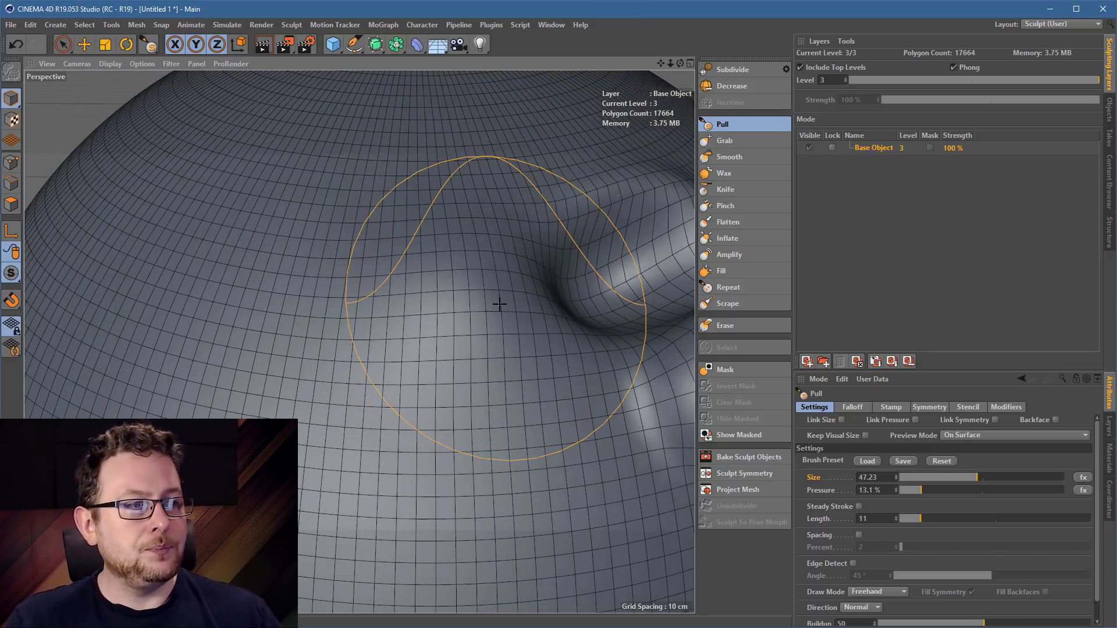
{"action": "left_click", "coordinate": [750, 140]}
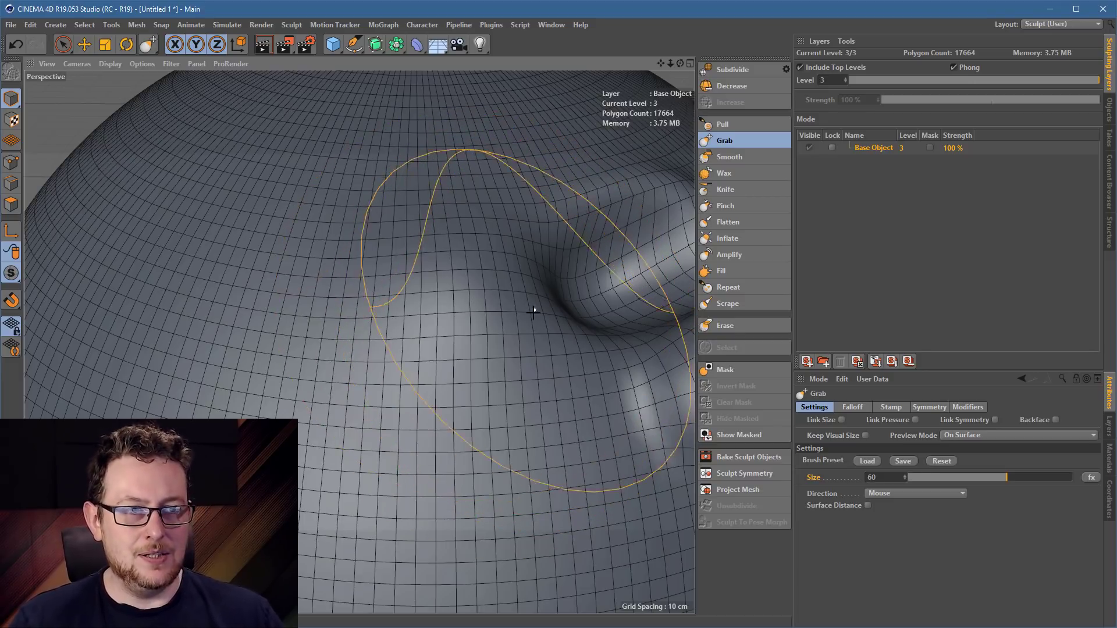
{"action": "mouse_move", "coordinate": [533, 310]}
{"action": "left_mouse_down", "text": "alt"}
{"action": "mouse_move", "coordinate": [359, 341]}
{"action": "mouse_move", "coordinate": [338, 419]}
{"action": "mouse_move", "coordinate": [361, 341]}
{"action": "mouse_move", "coordinate": [461, 354]}
{"action": "left_mouse_up", "text": "alt"}
{"action": "left_click_drag", "start_coordinate": [404, 289], "coordinate": [518, 108]}
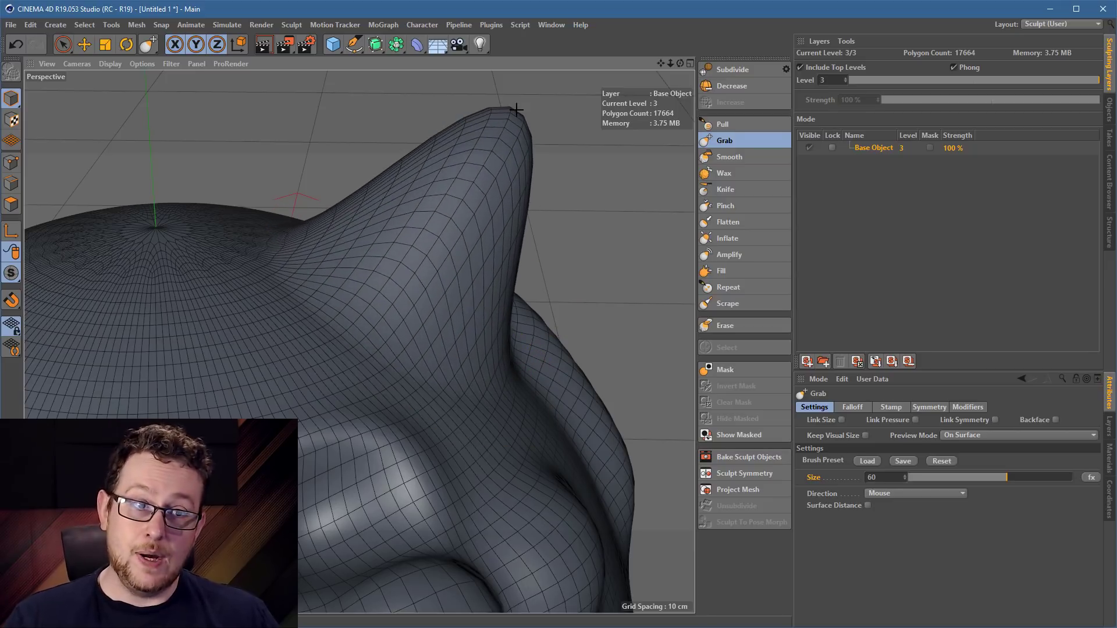
{"action": "middle_click_drag", "start_coordinate": [431, 272], "coordinate": [479, 289], "text": "alt"}
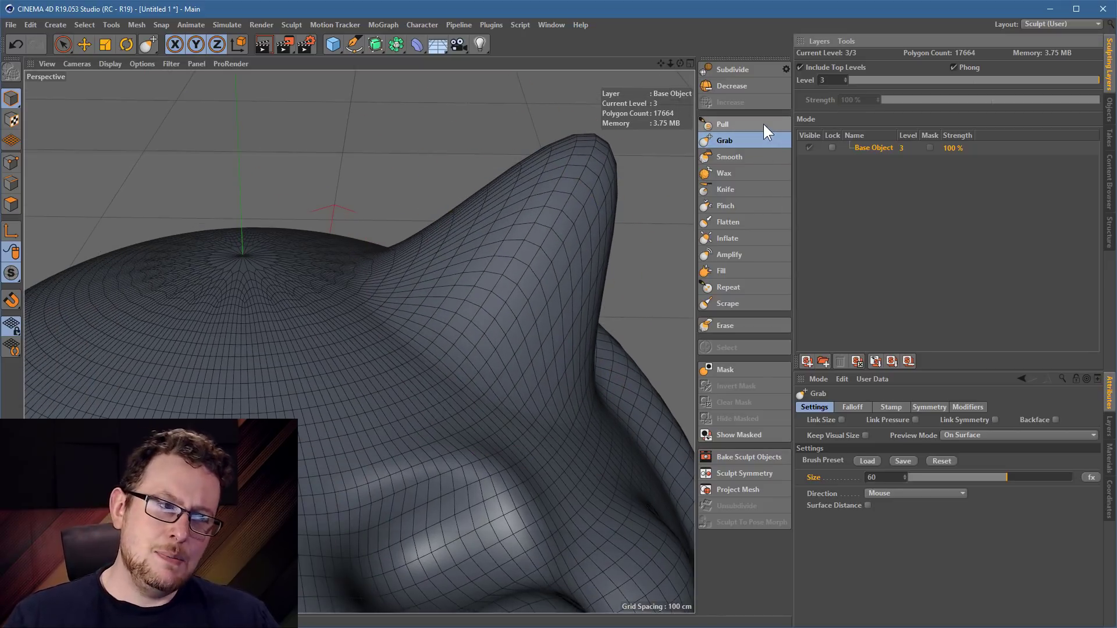
Raise a bump in front of the horn with the Pull brush and stretch it into a second peak with the Grab brush
{"action": "left_click", "coordinate": [763, 124]}
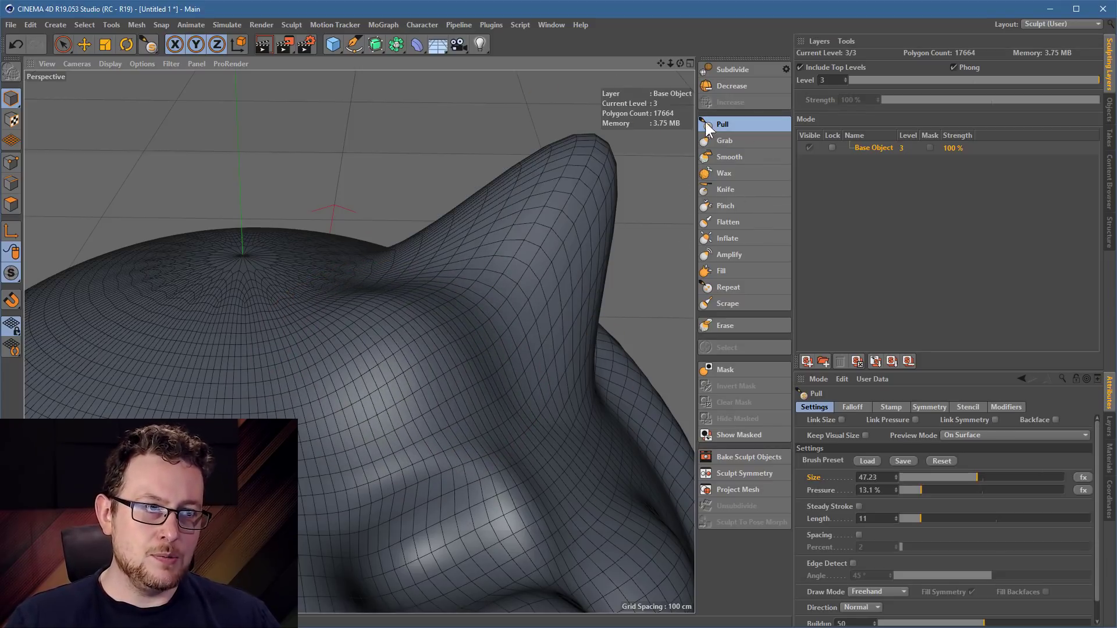
{"action": "left_click", "coordinate": [723, 140]}
{"action": "mouse_move", "coordinate": [395, 347]}
{"action": "left_mouse_down"}
{"action": "mouse_move", "coordinate": [399, 337]}
{"action": "mouse_move", "coordinate": [242, 175]}
{"action": "mouse_move", "coordinate": [498, 187]}
{"action": "mouse_move", "coordinate": [499, 324]}
{"action": "left_mouse_up"}
Smooth the surface of the sculpted bulges with the Smooth brush at size 30 and 100% pressure
{"action": "left_click", "coordinate": [735, 157]}
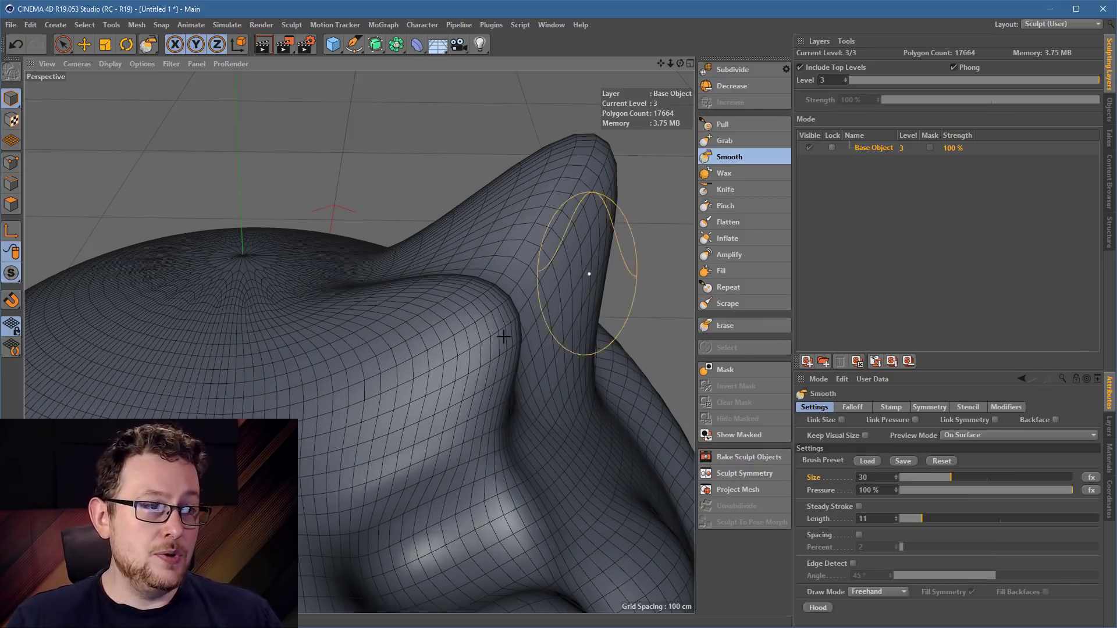
{"action": "scroll", "coordinate": [481, 324], "scroll_direction": "up", "scroll_amount": 5}
{"action": "mouse_move", "coordinate": [493, 261]}
{"action": "left_mouse_down", "text": "alt"}
{"action": "mouse_move", "coordinate": [486, 309]}
{"action": "mouse_move", "coordinate": [546, 239]}
{"action": "mouse_move", "coordinate": [468, 197]}
{"action": "mouse_move", "coordinate": [463, 251]}
{"action": "left_mouse_up", "text": "alt"}
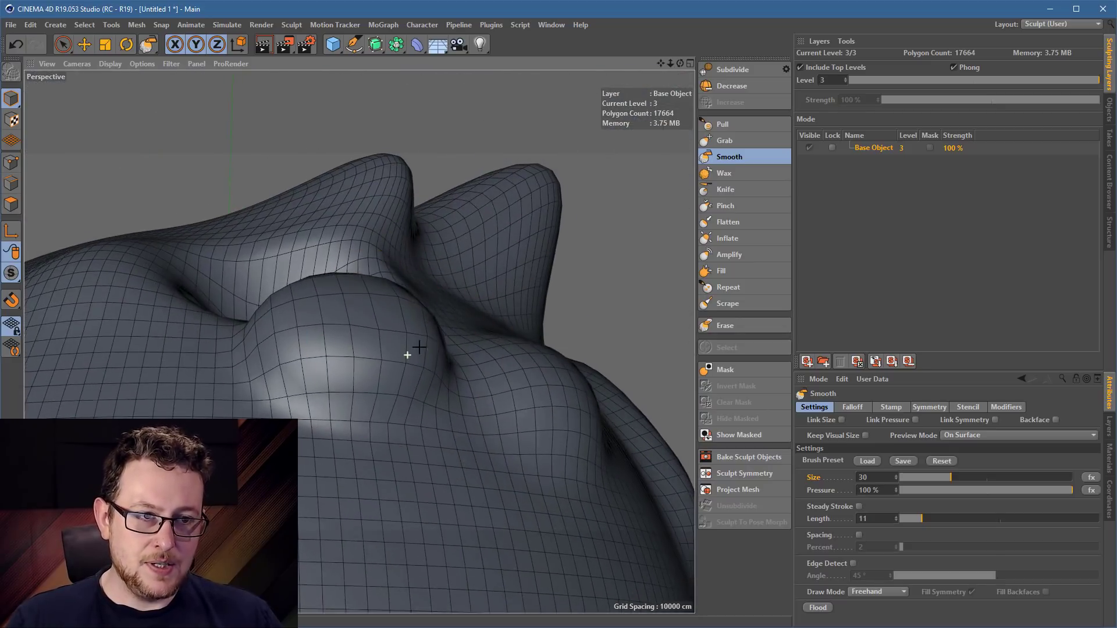
{"action": "right_click_drag", "start_coordinate": [359, 342], "coordinate": [436, 336], "text": "alt"}
{"action": "mouse_move", "coordinate": [429, 351]}
{"action": "left_mouse_down", "text": "alt"}
{"action": "mouse_move", "coordinate": [481, 304]}
{"action": "mouse_move", "coordinate": [429, 341]}
{"action": "mouse_move", "coordinate": [295, 330]}
{"action": "mouse_move", "coordinate": [393, 314]}
{"action": "mouse_move", "coordinate": [438, 392]}
{"action": "mouse_move", "coordinate": [349, 308]}
{"action": "left_mouse_up", "text": "alt"}
{"action": "mouse_move", "coordinate": [277, 302]}
{"action": "left_mouse_down"}
{"action": "mouse_move", "coordinate": [415, 271]}
{"action": "mouse_move", "coordinate": [374, 224]}
{"action": "mouse_move", "coordinate": [368, 314]}
{"action": "mouse_move", "coordinate": [394, 339]}
{"action": "left_mouse_up"}
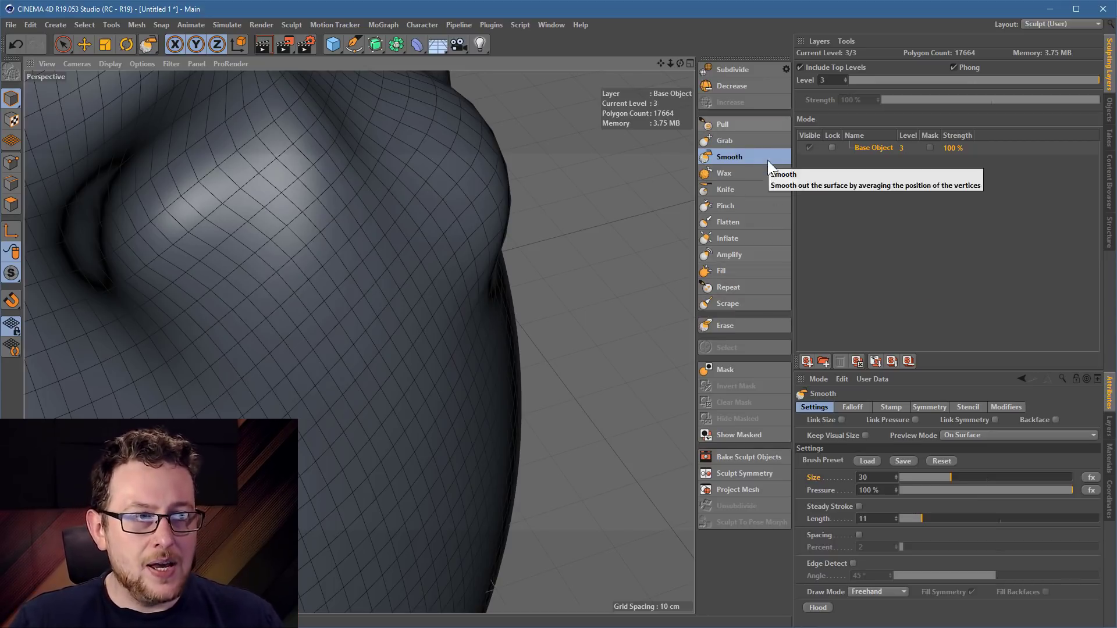
Cut a diagonal crease into the smooth surface below the bumps with the Knife brush at size 30 and 20% pressure
{"action": "left_click", "coordinate": [750, 189]}
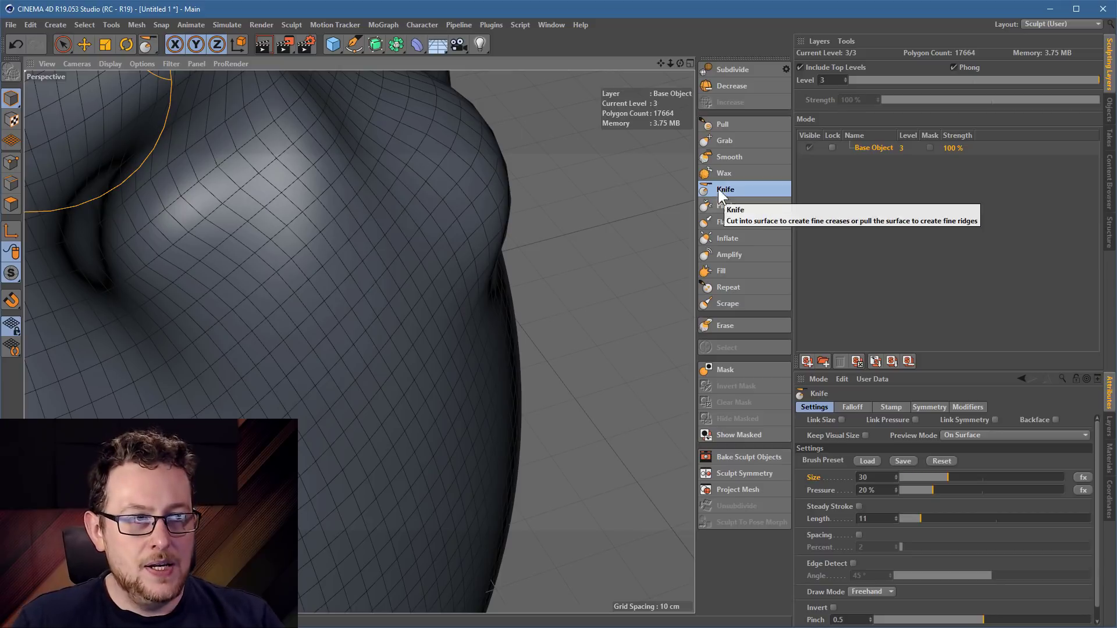
{"action": "mouse_move", "coordinate": [459, 304]}
{"action": "left_mouse_down", "text": "alt"}
{"action": "mouse_move", "coordinate": [341, 285]}
{"action": "mouse_move", "coordinate": [351, 275]}
{"action": "left_mouse_up", "text": "alt"}
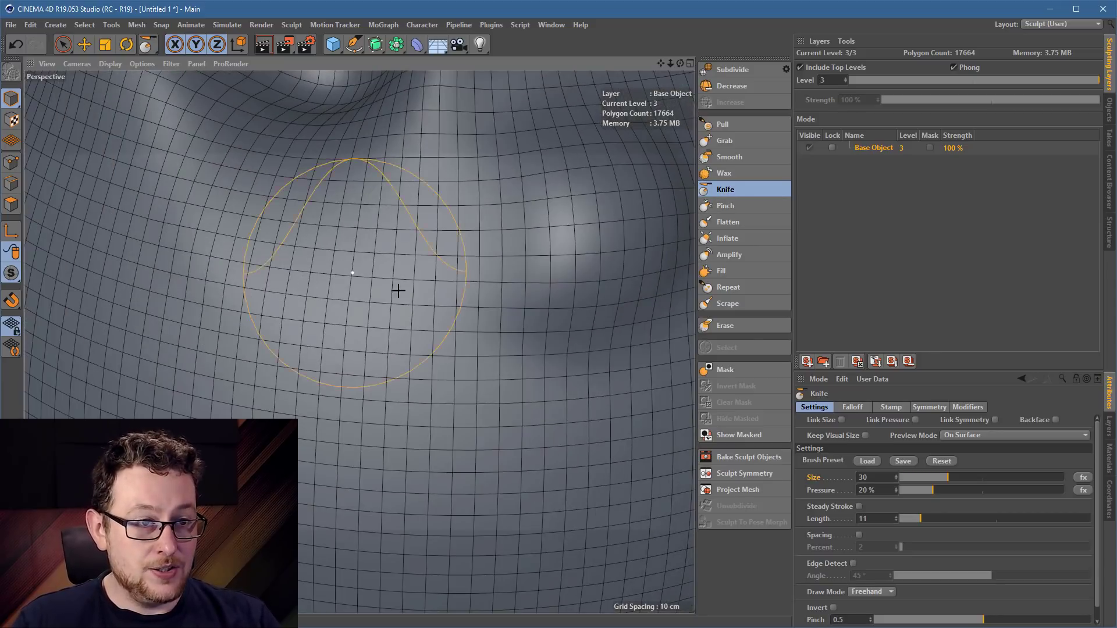
{"action": "left_click_drag", "start_coordinate": [463, 326], "coordinate": [456, 341], "text": "alt"}
{"action": "mouse_move", "coordinate": [456, 341]}
{"action": "middle_mouse_down", "text": "alt"}
{"action": "mouse_move", "coordinate": [397, 277]}
{"action": "mouse_move", "coordinate": [411, 261]}
{"action": "middle_mouse_up", "text": "alt"}
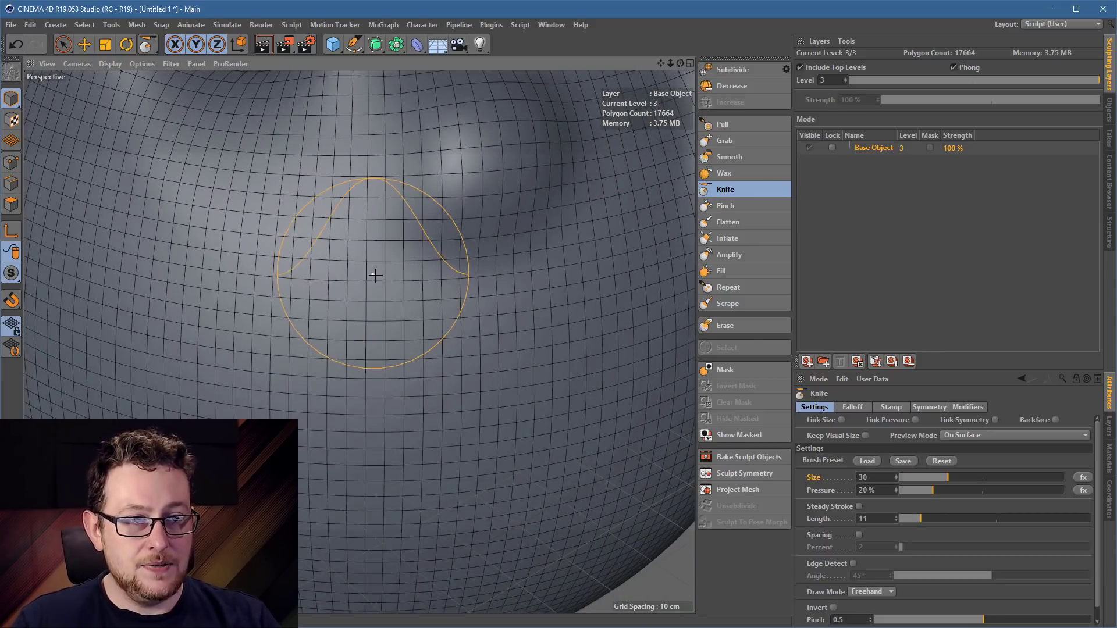
{"action": "mouse_move", "coordinate": [374, 274]}
{"action": "left_mouse_down"}
{"action": "mouse_move", "coordinate": [463, 320]}
{"action": "mouse_move", "coordinate": [560, 417]}
{"action": "mouse_move", "coordinate": [374, 271]}
{"action": "left_mouse_up"}
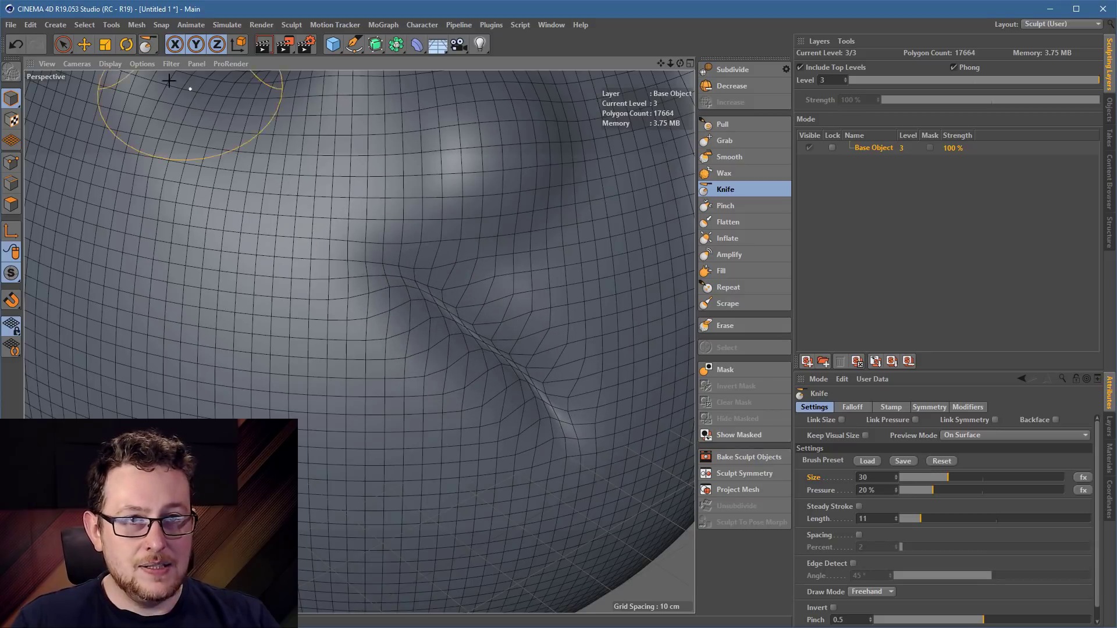
Set the display to plain Gouraud Shading and cut a curved crease beside the diagonal one with the Knife brush
{"action": "left_click", "coordinate": [110, 64]}
{"action": "left_click", "coordinate": [133, 78]}
{"action": "mouse_move", "coordinate": [449, 267]}
{"action": "left_mouse_down", "text": "alt"}
{"action": "mouse_move", "coordinate": [469, 219]}
{"action": "mouse_move", "coordinate": [519, 234]}
{"action": "mouse_move", "coordinate": [494, 279]}
{"action": "mouse_move", "coordinate": [399, 281]}
{"action": "mouse_move", "coordinate": [512, 204]}
{"action": "left_mouse_up", "text": "alt"}
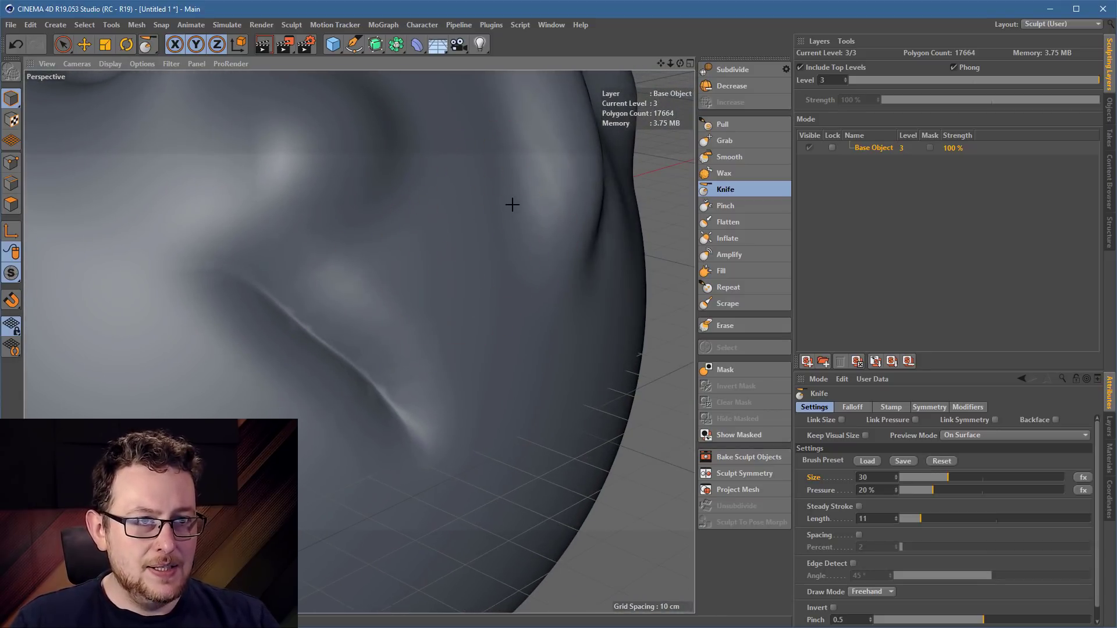
{"action": "mouse_move", "coordinate": [473, 334]}
{"action": "left_mouse_down"}
{"action": "mouse_move", "coordinate": [483, 404]}
{"action": "mouse_move", "coordinate": [512, 207]}
{"action": "mouse_move", "coordinate": [481, 403]}
{"action": "left_mouse_up"}
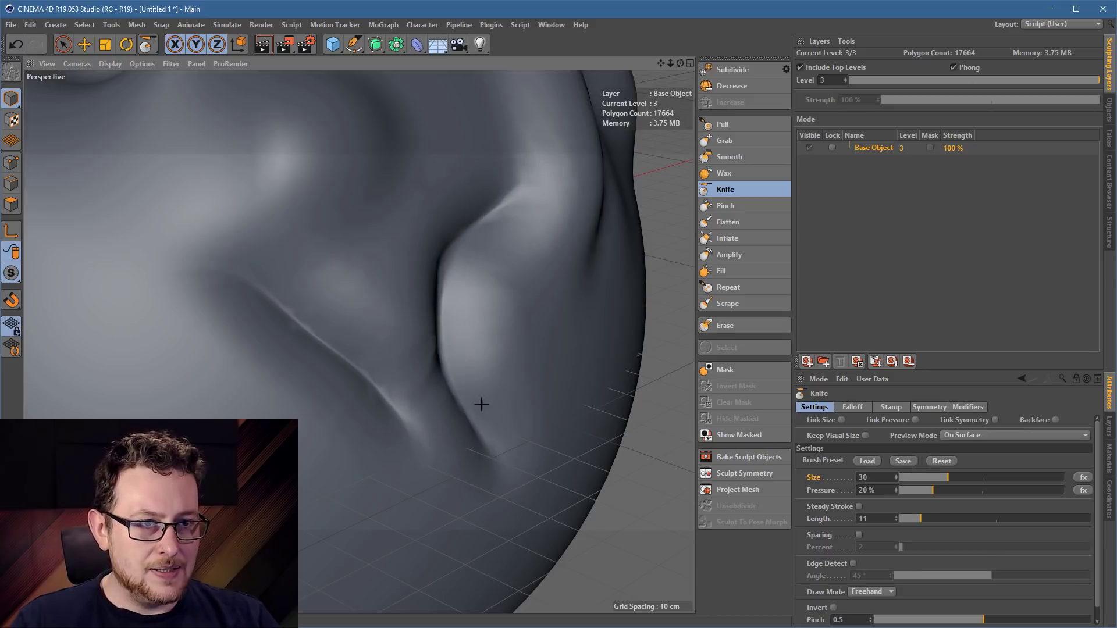
{"action": "mouse_move", "coordinate": [485, 296]}
{"action": "left_mouse_down", "text": "alt"}
{"action": "mouse_move", "coordinate": [411, 276]}
{"action": "mouse_move", "coordinate": [443, 232]}
{"action": "mouse_move", "coordinate": [479, 259]}
{"action": "mouse_move", "coordinate": [461, 324]}
{"action": "left_mouse_up", "text": "alt"}
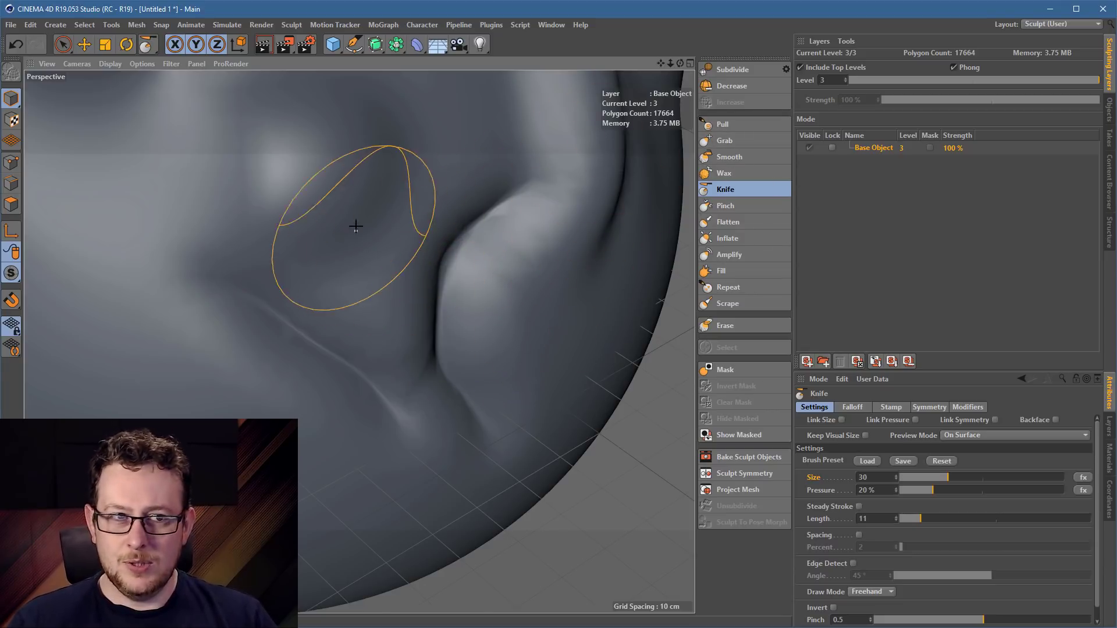
Subdivide the sculpt object three more times to reach level 6
{"action": "middle_click_drag", "start_coordinate": [354, 226], "coordinate": [404, 306], "text": "alt"}
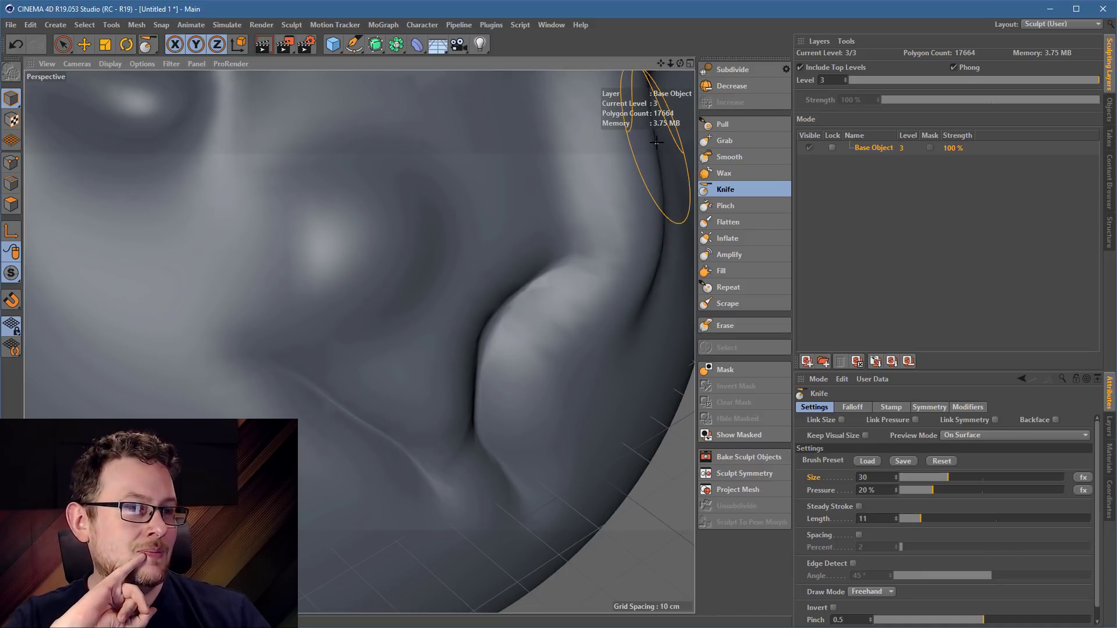
{"action": "left_click", "coordinate": [741, 68]}
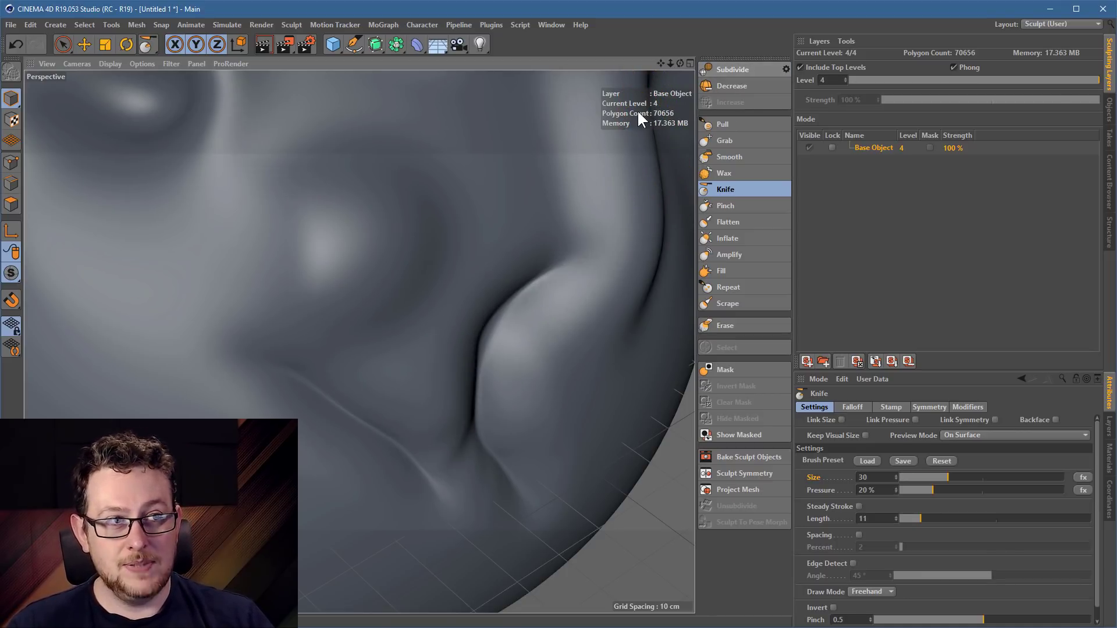
{"action": "left_click", "coordinate": [761, 68]}
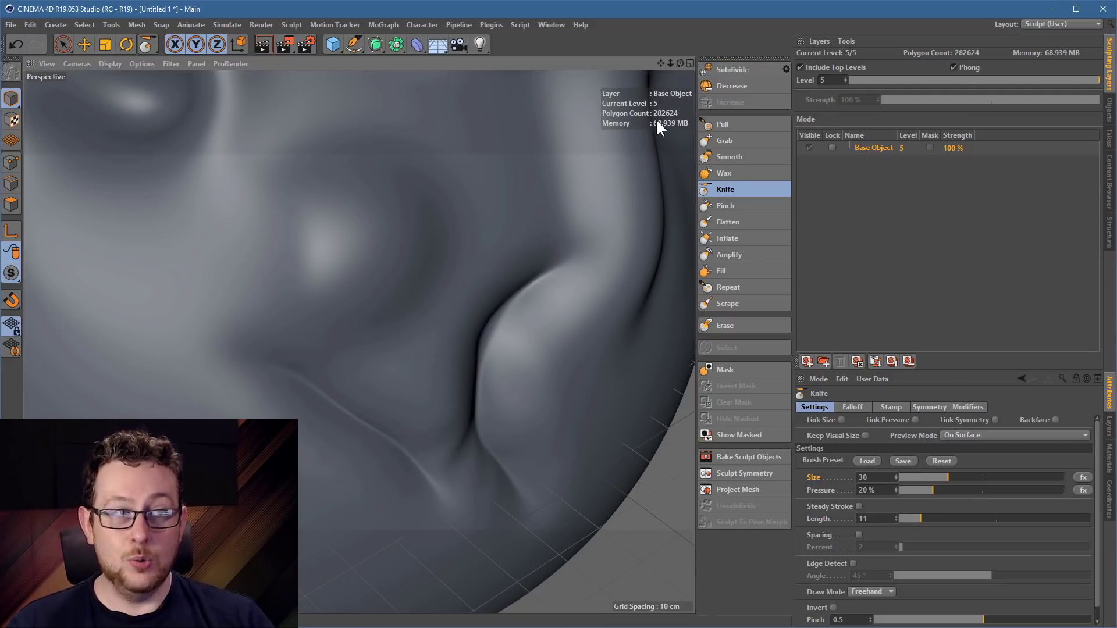
{"action": "left_click", "coordinate": [730, 68]}
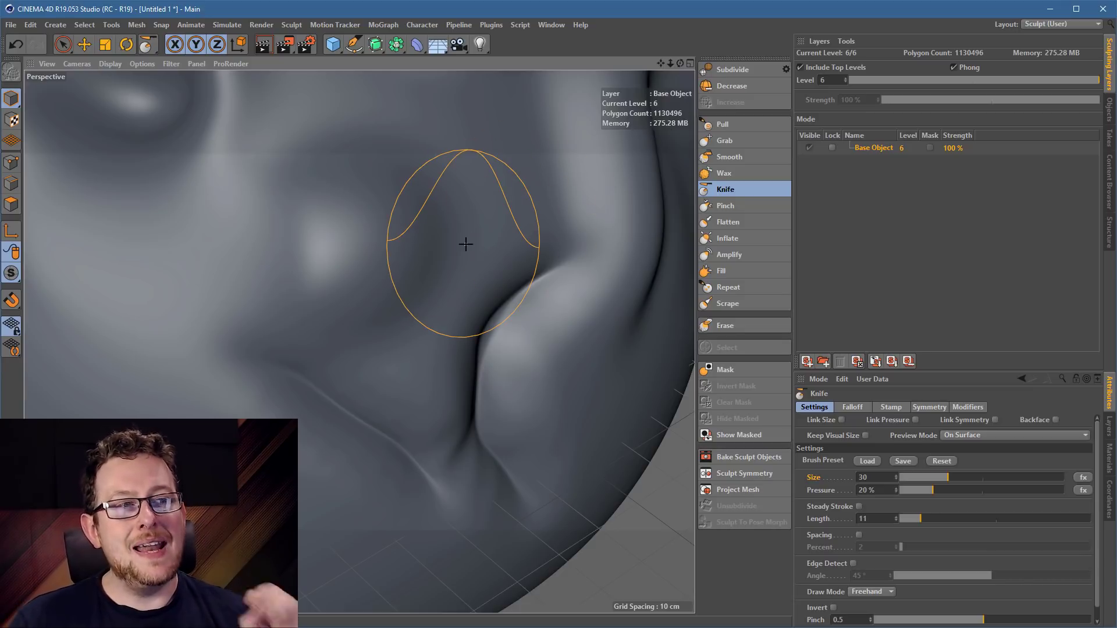
Set the Knife brush size to 13.414 and carve a wavy crease with further creases crossing it on the sphere's side
{"action": "mouse_move", "coordinate": [481, 267]}
{"action": "left_mouse_down", "text": "alt"}
{"action": "mouse_move", "coordinate": [382, 267]}
{"action": "mouse_move", "coordinate": [209, 152]}
{"action": "mouse_move", "coordinate": [411, 221]}
{"action": "mouse_move", "coordinate": [374, 204]}
{"action": "mouse_move", "coordinate": [361, 367]}
{"action": "left_mouse_up", "text": "alt"}
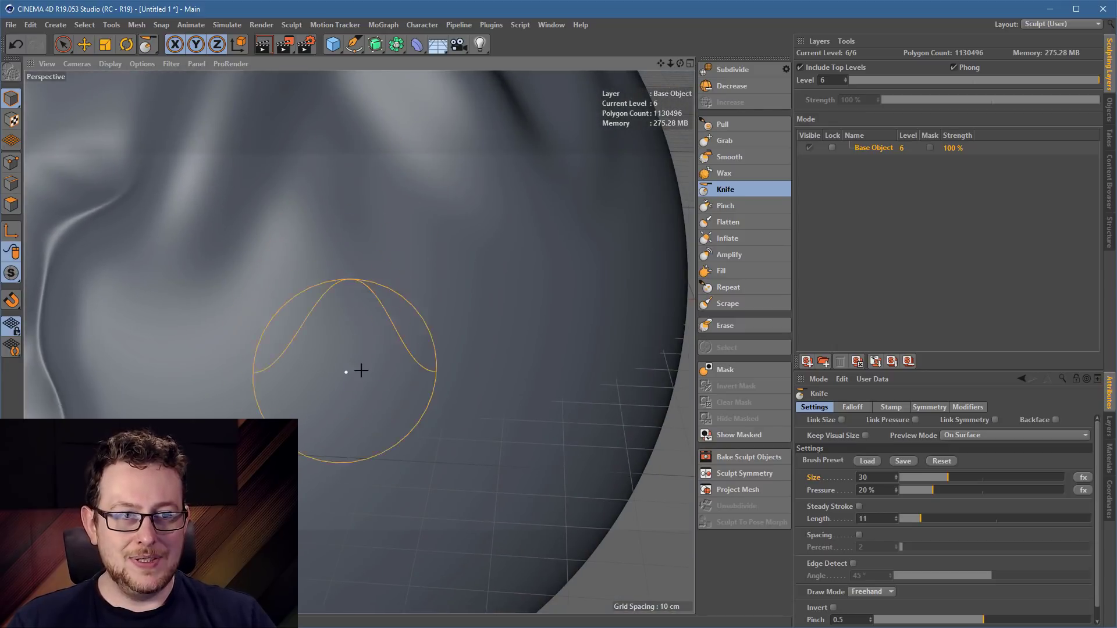
{"action": "middle_click_drag", "start_coordinate": [362, 367], "coordinate": [338, 362]}
{"action": "mouse_move", "coordinate": [212, 369]}
{"action": "left_mouse_down"}
{"action": "mouse_move", "coordinate": [227, 319]}
{"action": "mouse_move", "coordinate": [291, 297]}
{"action": "mouse_move", "coordinate": [360, 335]}
{"action": "mouse_move", "coordinate": [414, 294]}
{"action": "mouse_move", "coordinate": [444, 242]}
{"action": "mouse_move", "coordinate": [491, 297]}
{"action": "mouse_move", "coordinate": [560, 298]}
{"action": "mouse_move", "coordinate": [337, 309]}
{"action": "mouse_move", "coordinate": [294, 244]}
{"action": "mouse_move", "coordinate": [407, 327]}
{"action": "mouse_move", "coordinate": [397, 313]}
{"action": "left_mouse_up"}
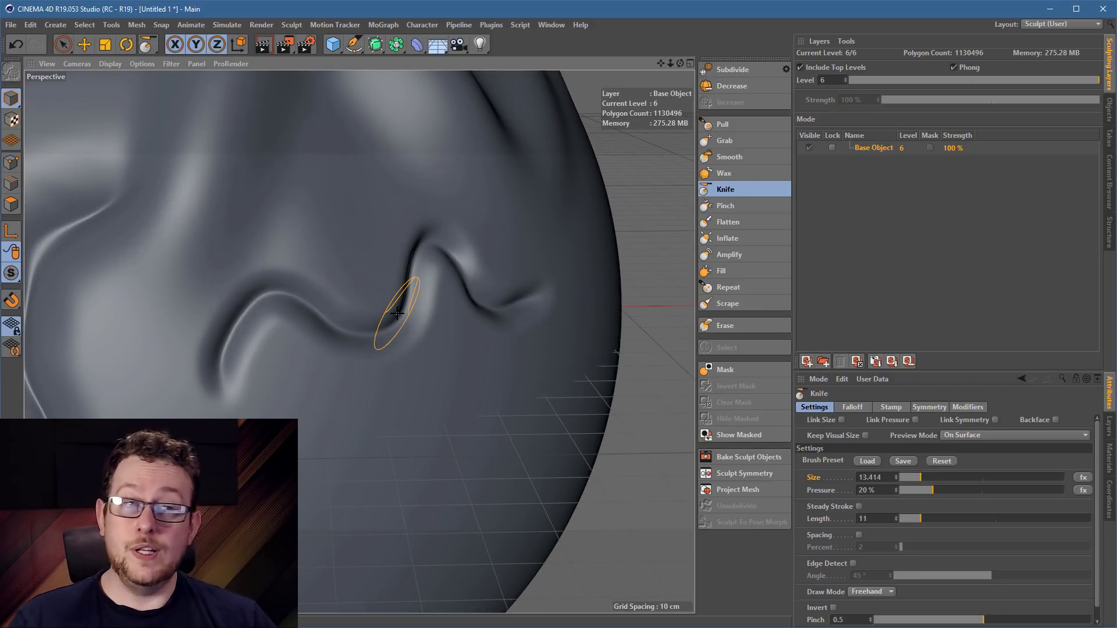
{"action": "left_click_drag", "start_coordinate": [364, 394], "coordinate": [349, 178]}
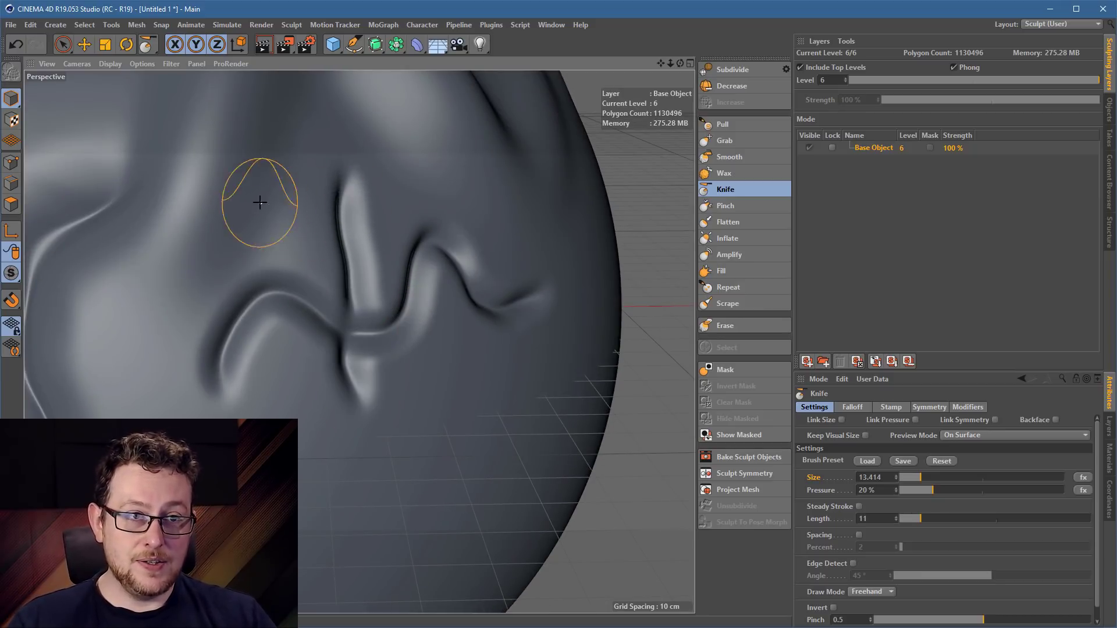
{"action": "mouse_move", "coordinate": [247, 192]}
{"action": "left_mouse_down"}
{"action": "mouse_move", "coordinate": [421, 369]}
{"action": "mouse_move", "coordinate": [539, 351]}
{"action": "mouse_move", "coordinate": [542, 336]}
{"action": "mouse_move", "coordinate": [403, 344]}
{"action": "mouse_move", "coordinate": [414, 316]}
{"action": "mouse_move", "coordinate": [357, 339]}
{"action": "left_mouse_up"}
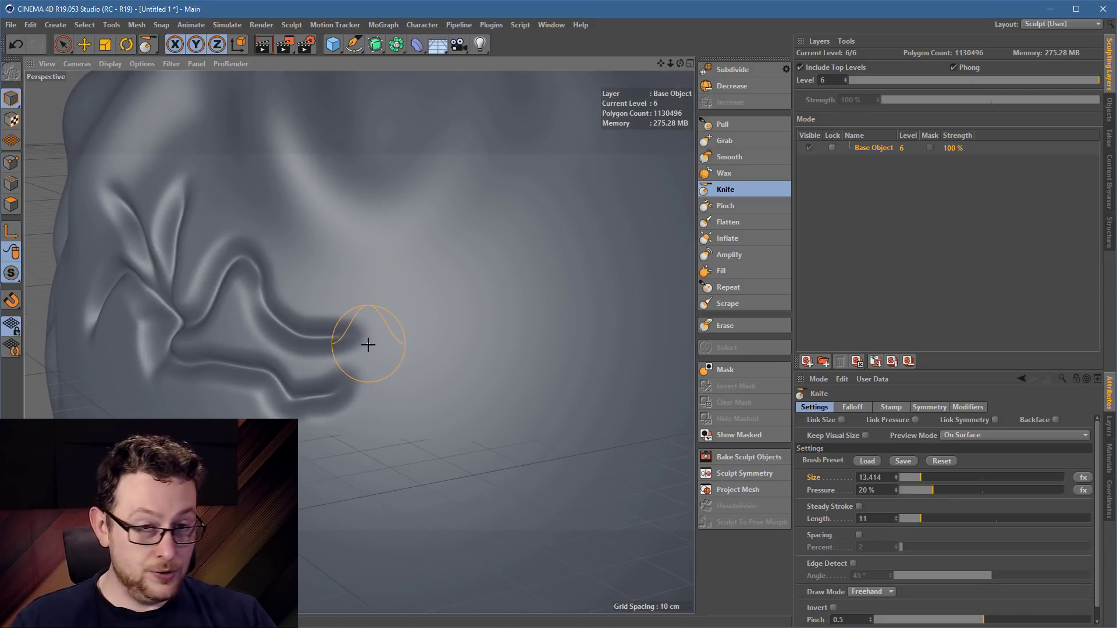
Carve three parallel, slightly wavy vertical grooves on the smooth area beside the crossed creases with the Knife brush
{"action": "left_click_drag", "start_coordinate": [508, 372], "coordinate": [513, 192]}
{"action": "left_click_drag", "start_coordinate": [601, 382], "coordinate": [584, 202]}
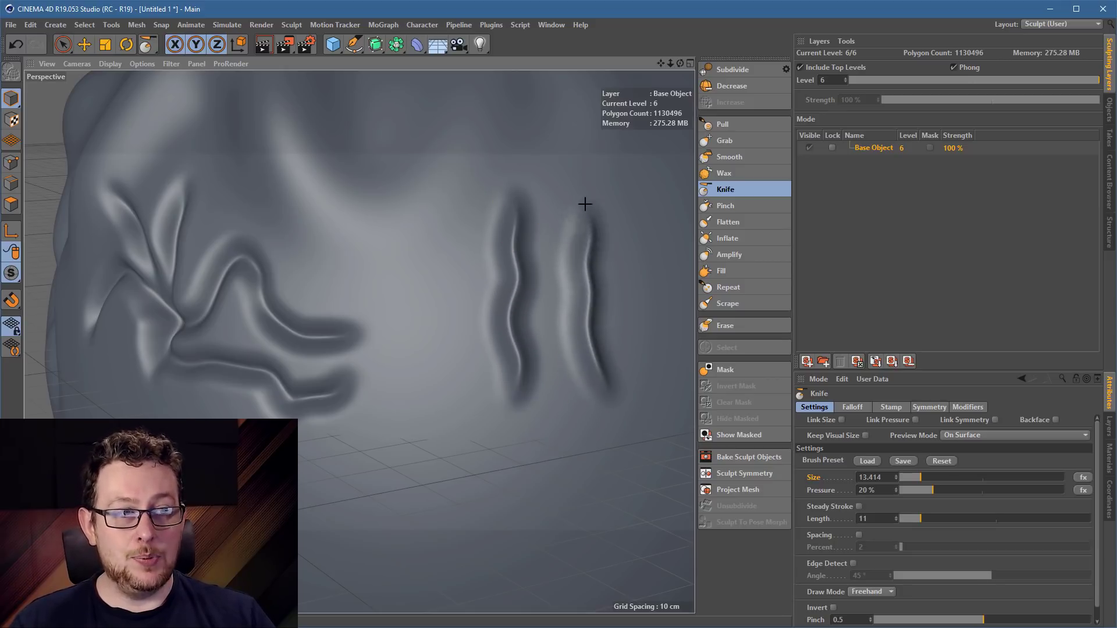
{"action": "left_click_drag", "start_coordinate": [675, 377], "coordinate": [628, 313]}
{"action": "left_click_drag", "start_coordinate": [640, 260], "coordinate": [639, 214]}
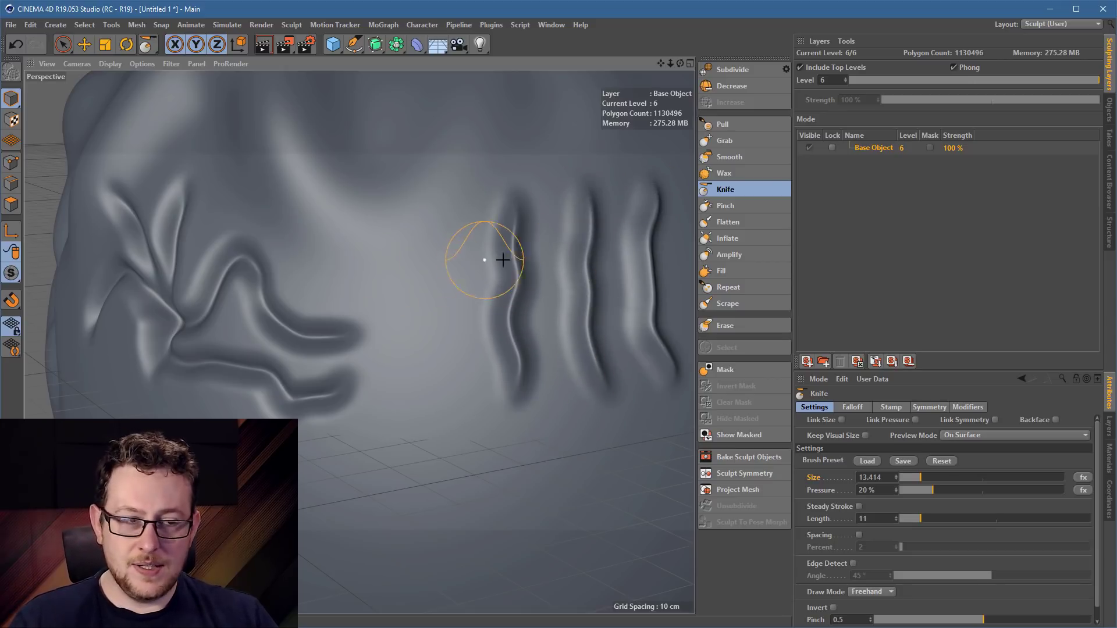
{"action": "mouse_move", "coordinate": [573, 255]}
{"action": "middle_mouse_down", "text": "alt"}
{"action": "mouse_move", "coordinate": [464, 279]}
{"action": "mouse_move", "coordinate": [356, 280]}
{"action": "middle_mouse_up", "text": "alt"}
{"action": "left_click_drag", "start_coordinate": [483, 278], "coordinate": [443, 285], "text": "alt"}
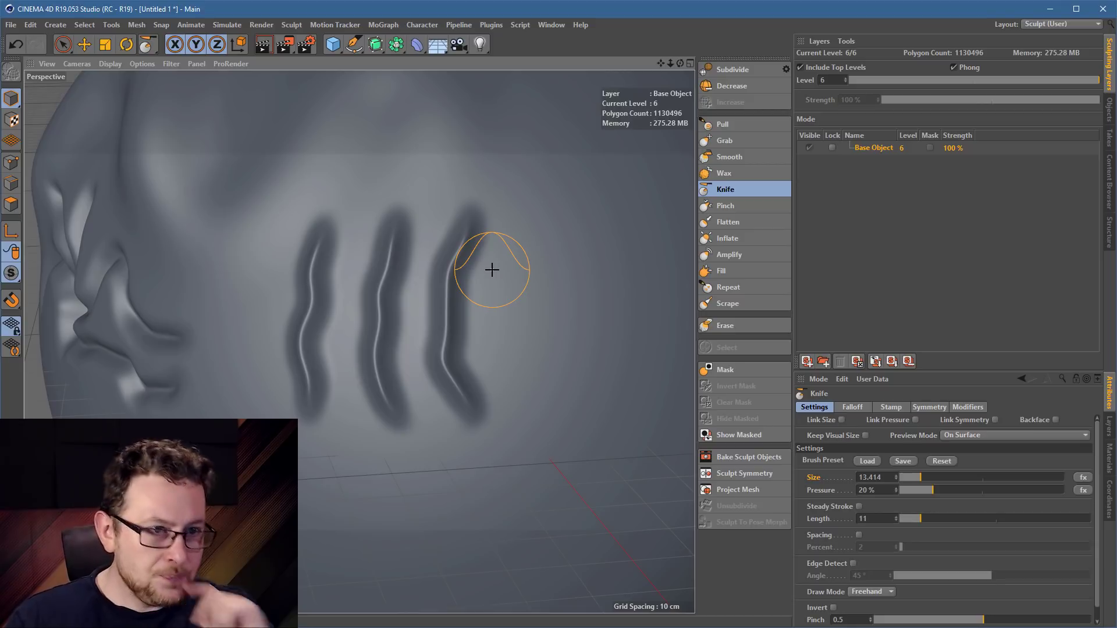
Set the Knife brush to size 34.208 and pressure 6% for the smooth area beyond the three grooves
{"action": "mouse_move", "coordinate": [465, 294]}
{"action": "middle_mouse_down"}
{"action": "mouse_move", "coordinate": [535, 290]}
{"action": "mouse_move", "coordinate": [538, 302]}
{"action": "middle_mouse_up"}
{"action": "left_click_drag", "start_coordinate": [572, 281], "coordinate": [254, 332], "text": "alt"}
{"action": "left_click_drag", "start_coordinate": [333, 330], "coordinate": [300, 337], "text": "alt"}
{"action": "middle_click_drag", "start_coordinate": [413, 388], "coordinate": [476, 372], "text": "alt"}
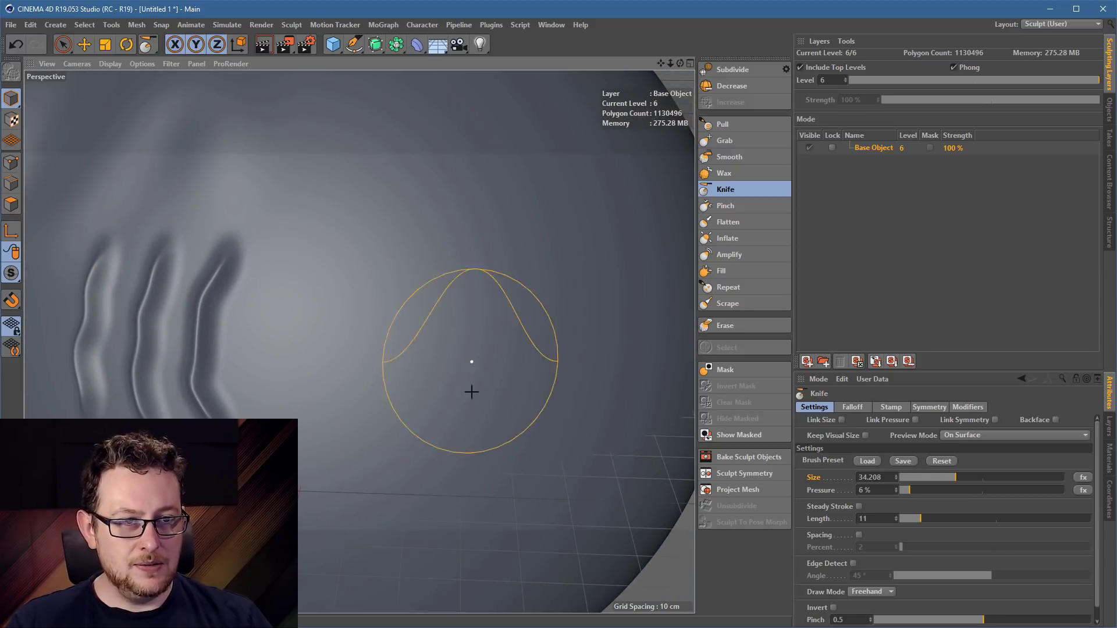
Try a broad horizontal Knife stroke beside the three grooves, undo it, and set the brush pressure to 11%
{"action": "left_click_drag", "start_coordinate": [307, 385], "coordinate": [523, 363]}
{"action": "key", "text": "ctrl+z"}
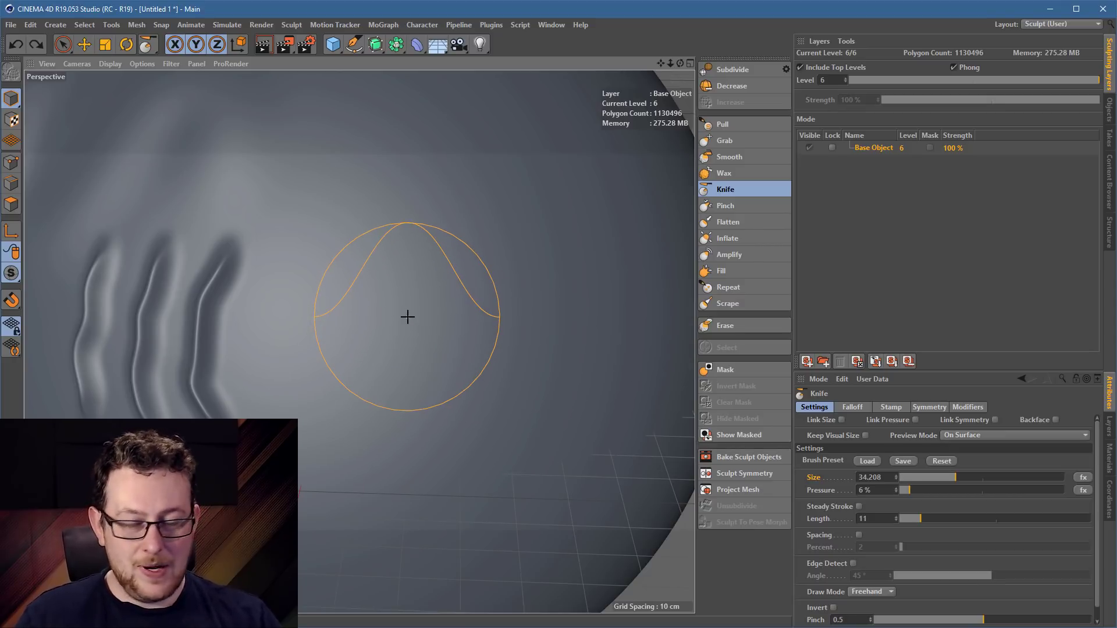
{"action": "middle_click_drag", "start_coordinate": [390, 331], "coordinate": [390, 331]}
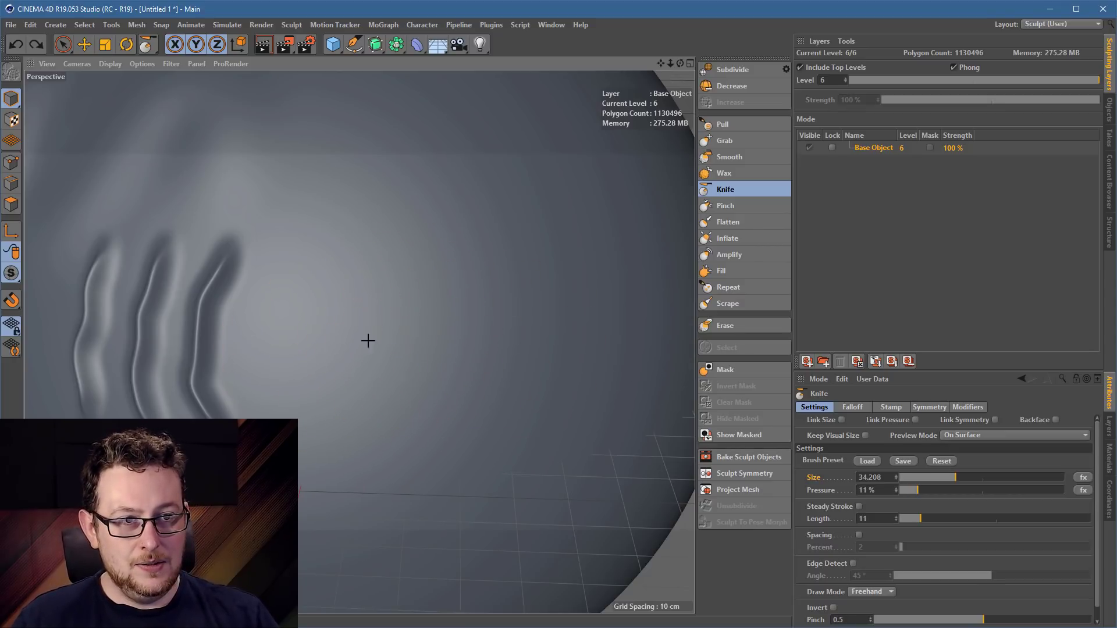
Carve two broad, wavy horizontal Knife creases that meet across the smooth area beside the three vertical grooves
{"action": "mouse_move", "coordinate": [323, 348]}
{"action": "left_mouse_down"}
{"action": "mouse_move", "coordinate": [510, 341]}
{"action": "mouse_move", "coordinate": [357, 269]}
{"action": "mouse_move", "coordinate": [237, 294]}
{"action": "left_mouse_up"}
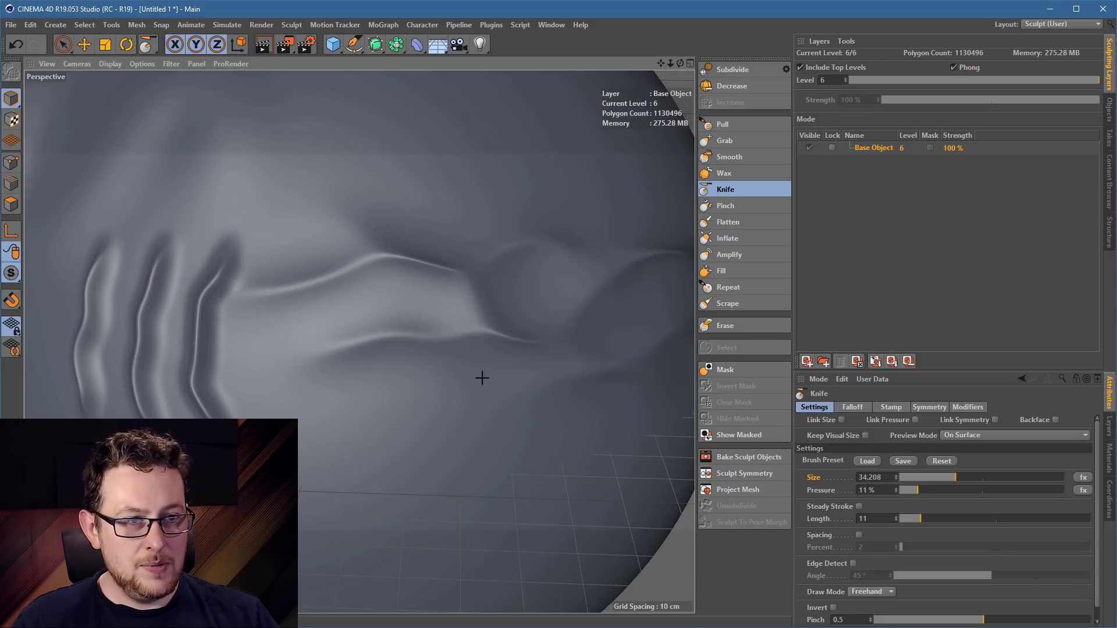
{"action": "scroll", "coordinate": [582, 343], "scroll_direction": "up", "scroll_amount": 5}
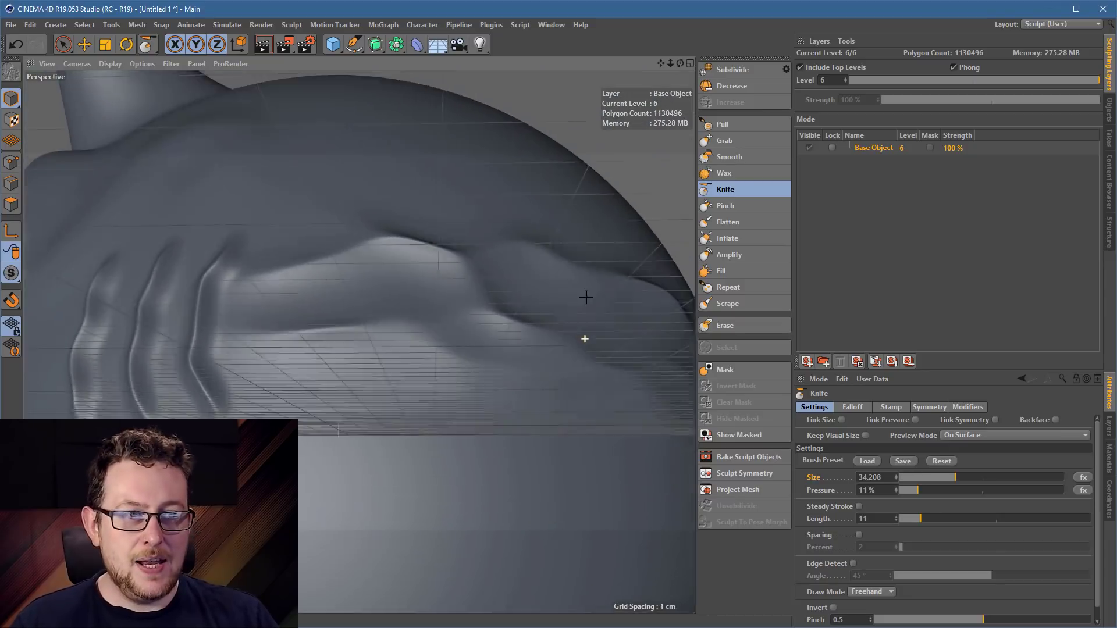
{"action": "mouse_move", "coordinate": [586, 297]}
{"action": "left_mouse_down", "text": "alt"}
{"action": "mouse_move", "coordinate": [498, 304]}
{"action": "mouse_move", "coordinate": [641, 364]}
{"action": "mouse_move", "coordinate": [668, 362]}
{"action": "mouse_move", "coordinate": [521, 299]}
{"action": "mouse_move", "coordinate": [614, 346]}
{"action": "mouse_move", "coordinate": [586, 342]}
{"action": "left_mouse_up", "text": "alt"}
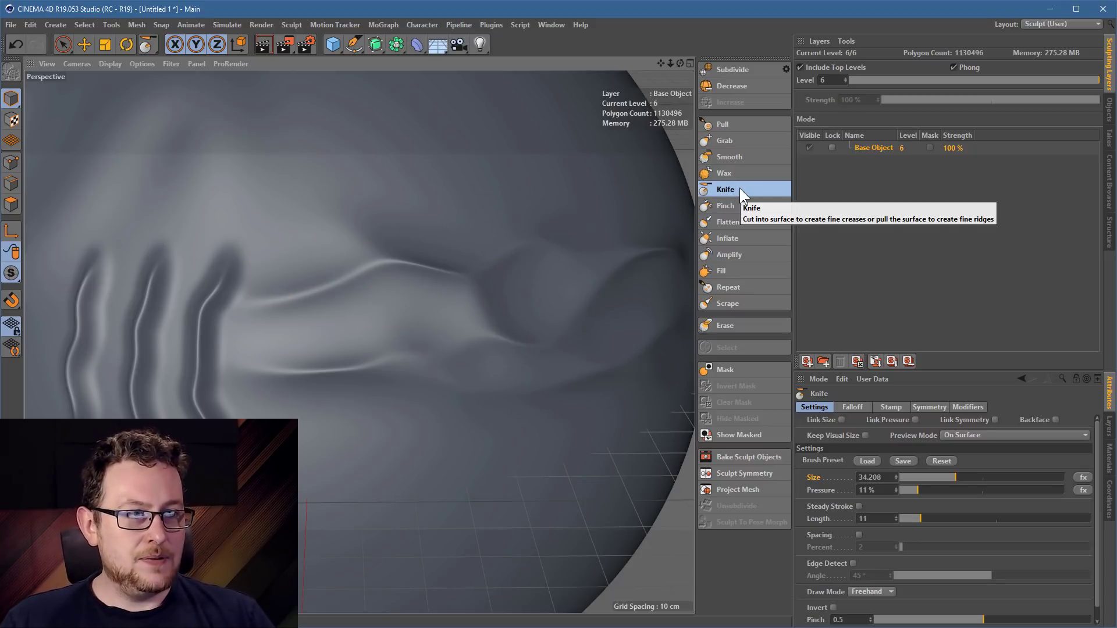
Sharpen the upper wavy ridge of the broad Knife creases along its length with the Pinch brush
{"action": "left_click", "coordinate": [740, 207]}
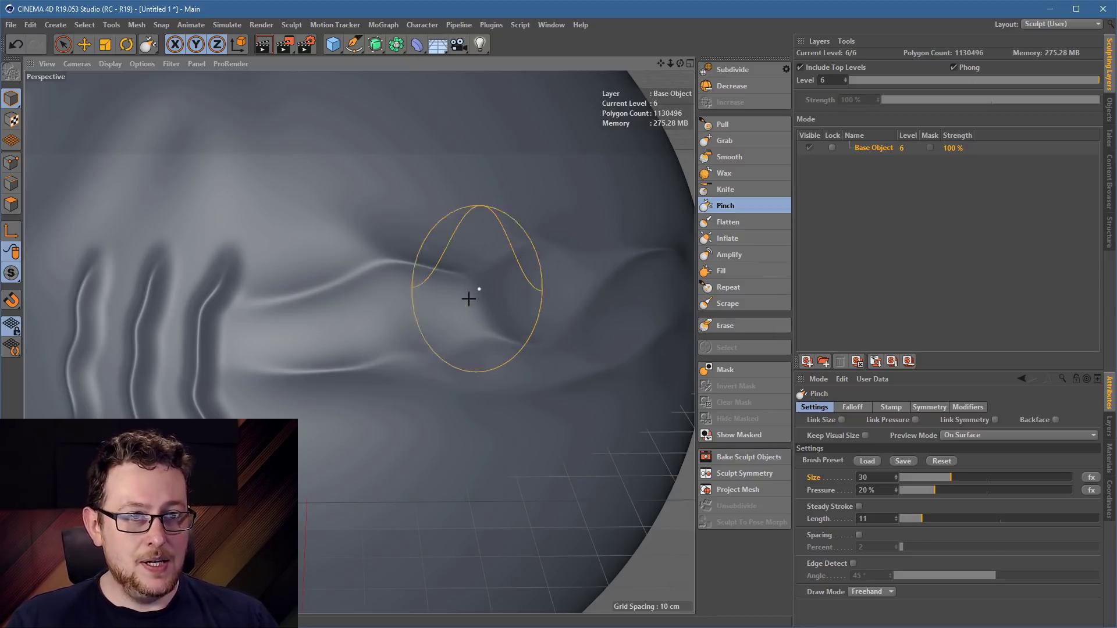
{"action": "left_click_drag", "start_coordinate": [479, 289], "coordinate": [437, 264], "text": "alt"}
{"action": "middle_click_drag", "start_coordinate": [560, 320], "coordinate": [469, 357], "text": "alt"}
{"action": "right_click_drag", "start_coordinate": [486, 324], "coordinate": [583, 297], "text": "alt"}
{"action": "middle_click_drag", "start_coordinate": [483, 347], "coordinate": [537, 301], "text": "alt"}
{"action": "mouse_move", "coordinate": [524, 283]}
{"action": "left_mouse_down", "text": "alt"}
{"action": "mouse_move", "coordinate": [571, 302]}
{"action": "mouse_move", "coordinate": [595, 369]}
{"action": "left_mouse_up", "text": "alt"}
{"action": "mouse_move", "coordinate": [547, 316]}
{"action": "left_mouse_down", "text": "alt"}
{"action": "mouse_move", "coordinate": [508, 304]}
{"action": "mouse_move", "coordinate": [484, 240]}
{"action": "left_mouse_up", "text": "alt"}
{"action": "middle_click_drag", "start_coordinate": [521, 282], "coordinate": [481, 345], "text": "alt"}
{"action": "mouse_move", "coordinate": [610, 329]}
{"action": "left_mouse_down"}
{"action": "mouse_move", "coordinate": [431, 266]}
{"action": "mouse_move", "coordinate": [384, 299]}
{"action": "mouse_move", "coordinate": [638, 324]}
{"action": "mouse_move", "coordinate": [309, 327]}
{"action": "left_mouse_up"}
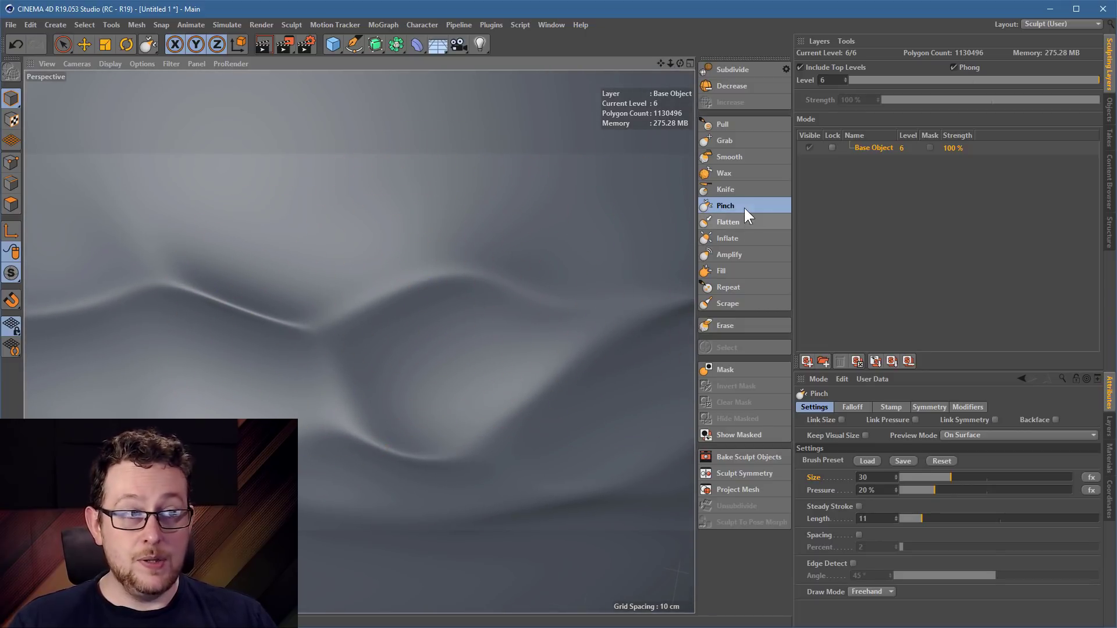
{"action": "mouse_move", "coordinate": [410, 267]}
{"action": "left_mouse_down"}
{"action": "mouse_move", "coordinate": [227, 342]}
{"action": "mouse_move", "coordinate": [436, 269]}
{"action": "mouse_move", "coordinate": [633, 314]}
{"action": "left_mouse_up"}
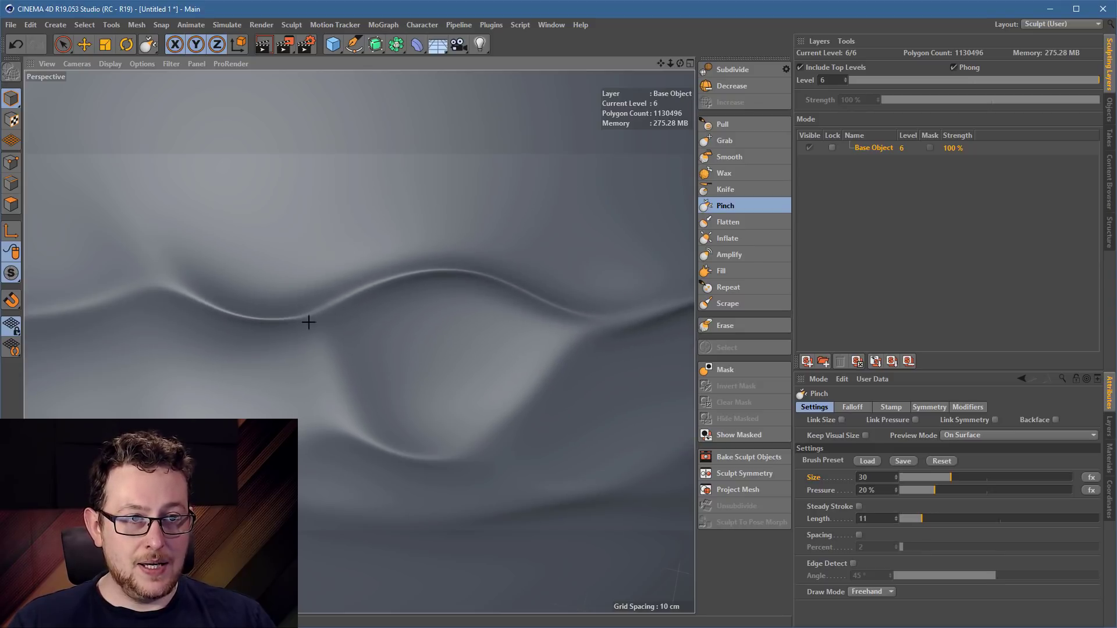
{"action": "left_click_drag", "start_coordinate": [309, 322], "coordinate": [276, 347]}
{"action": "mouse_move", "coordinate": [441, 349]}
{"action": "left_mouse_down", "text": "alt"}
{"action": "mouse_move", "coordinate": [576, 319]}
{"action": "mouse_move", "coordinate": [415, 330]}
{"action": "left_mouse_up", "text": "alt"}
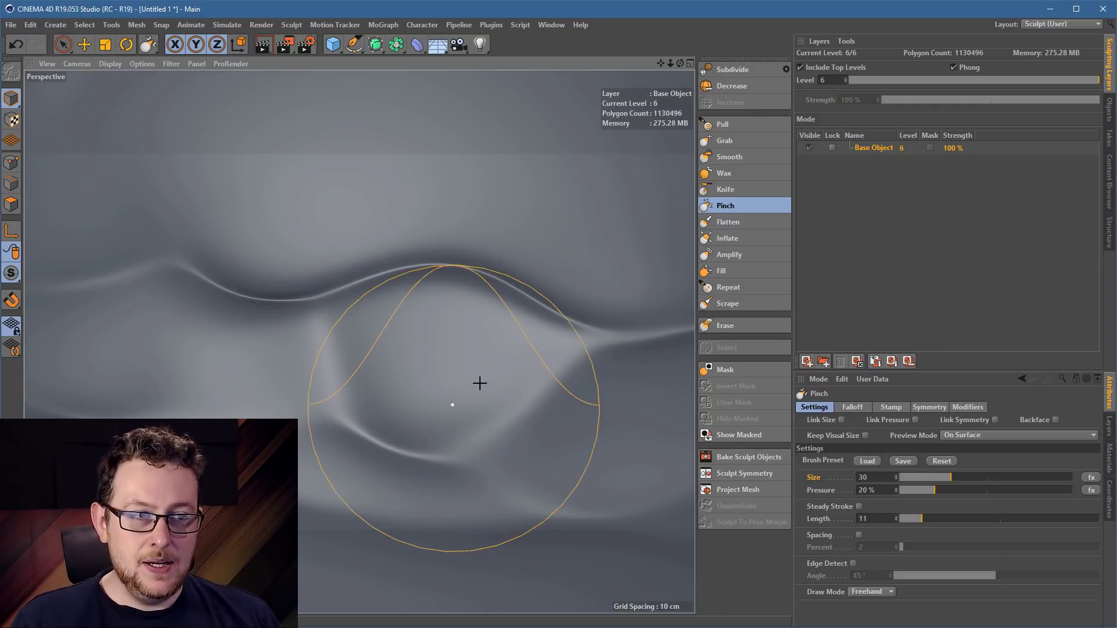
Pinch the slanted connecting fold and the lower crease below the upper ridge into sharper edges
{"action": "left_click_drag", "start_coordinate": [451, 403], "coordinate": [228, 338], "text": "alt"}
{"action": "middle_click_drag", "start_coordinate": [229, 339], "coordinate": [67, 369], "text": "alt"}
{"action": "middle_click_drag", "start_coordinate": [369, 340], "coordinate": [573, 210], "text": "alt"}
{"action": "middle_click_drag", "start_coordinate": [307, 347], "coordinate": [419, 349], "text": "alt"}
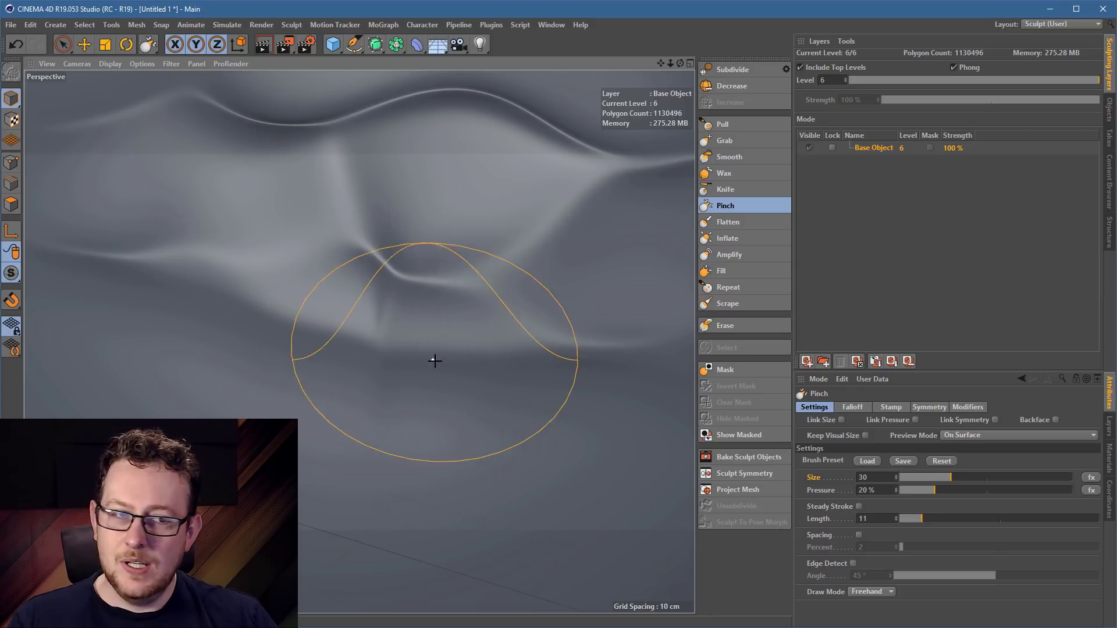
{"action": "middle_click_drag", "start_coordinate": [411, 360], "coordinate": [355, 358], "text": "alt"}
{"action": "left_click_drag", "start_coordinate": [316, 355], "coordinate": [396, 347]}
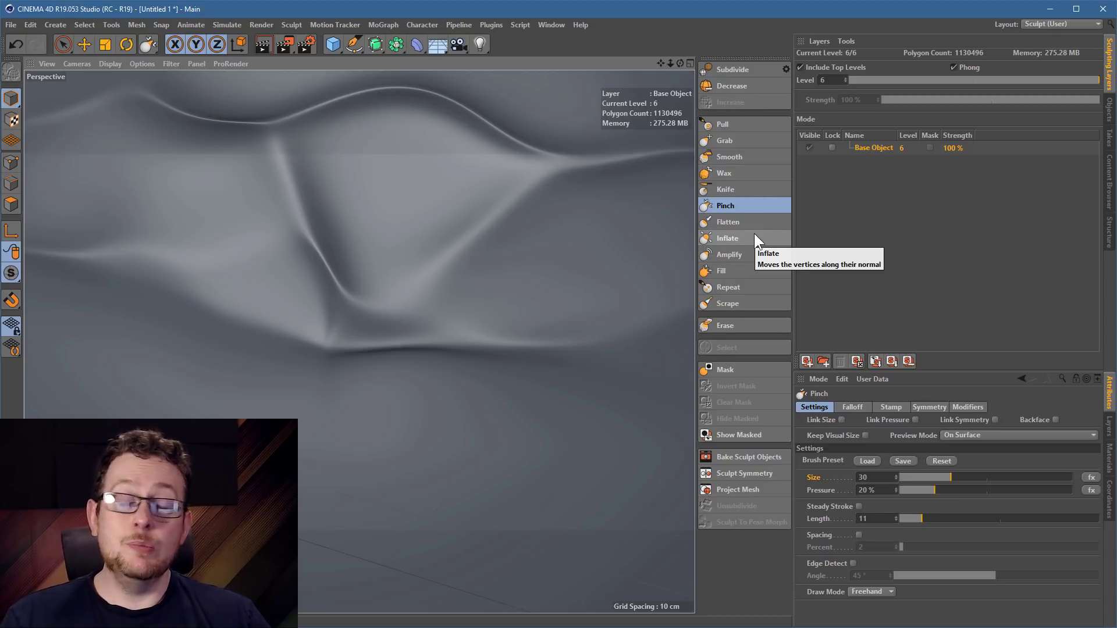
Try the Smooth brush on the pinched ridges and undo the smoothing
{"action": "left_click", "coordinate": [721, 158]}
{"action": "mouse_move", "coordinate": [620, 217]}
{"action": "left_mouse_down", "text": "alt"}
{"action": "mouse_move", "coordinate": [466, 332]}
{"action": "mouse_move", "coordinate": [429, 429]}
{"action": "left_mouse_up", "text": "alt"}
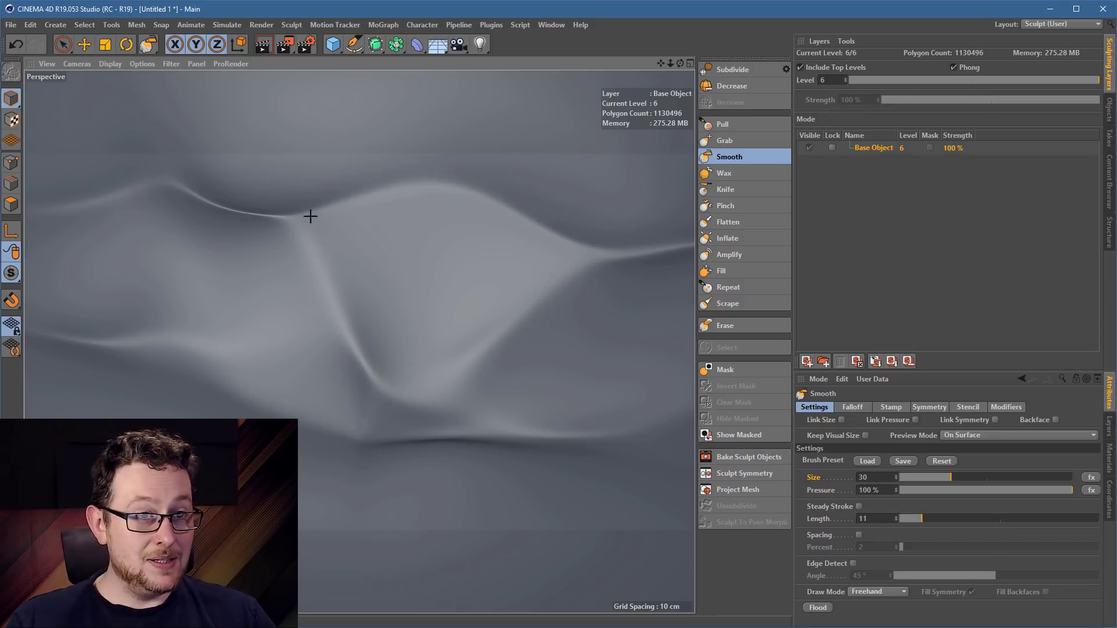
{"action": "left_click", "coordinate": [16, 49]}
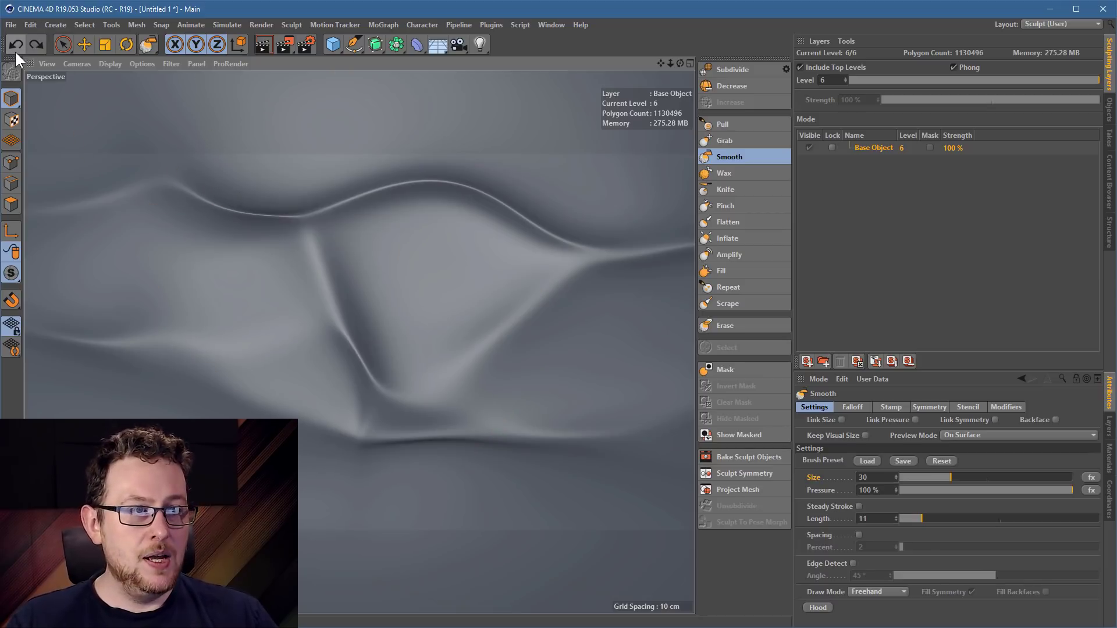
Set the Wax brush to size 17.235 and pressure 16% for the crossed creases on the sphere's other side
{"action": "left_click", "coordinate": [738, 173]}
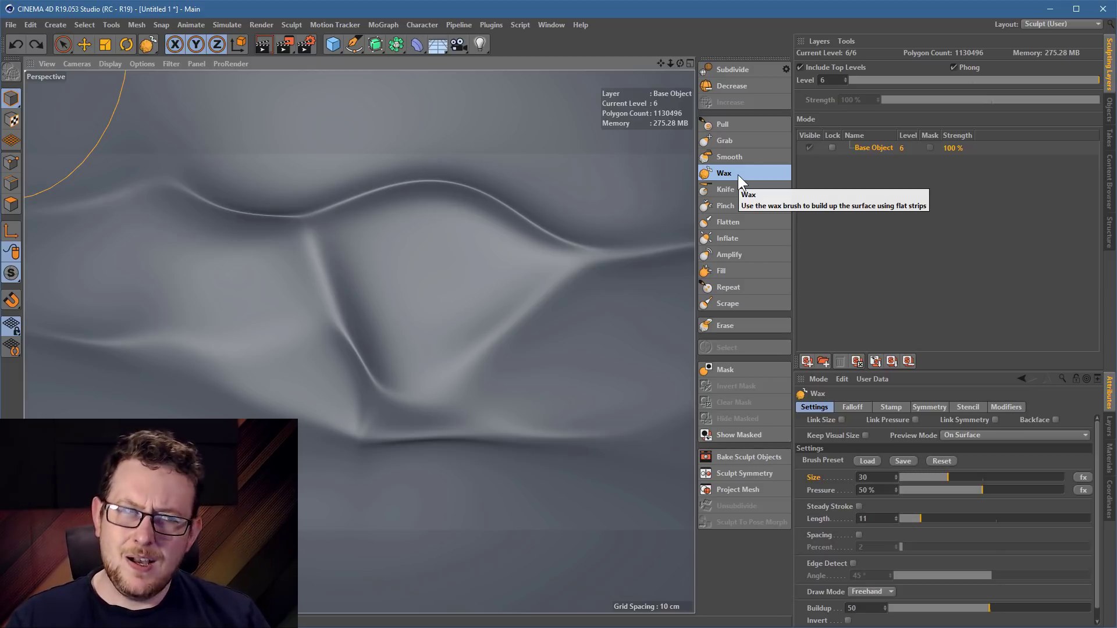
{"action": "mouse_move", "coordinate": [448, 207]}
{"action": "left_mouse_down", "text": "alt"}
{"action": "mouse_move", "coordinate": [448, 192]}
{"action": "mouse_move", "coordinate": [403, 209]}
{"action": "mouse_move", "coordinate": [330, 271]}
{"action": "mouse_move", "coordinate": [341, 260]}
{"action": "left_mouse_up", "text": "alt"}
{"action": "mouse_move", "coordinate": [359, 342]}
{"action": "left_mouse_down", "text": "alt"}
{"action": "mouse_move", "coordinate": [529, 299]}
{"action": "mouse_move", "coordinate": [587, 303]}
{"action": "left_mouse_up", "text": "alt"}
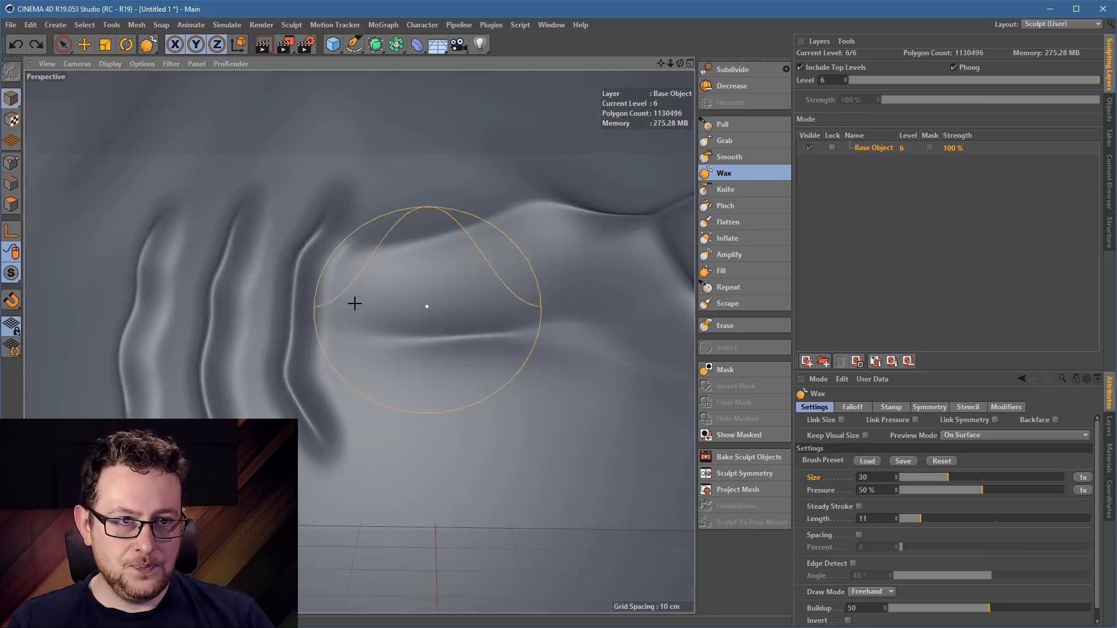
{"action": "left_click_drag", "start_coordinate": [349, 305], "coordinate": [576, 310], "text": "alt"}
{"action": "left_click_drag", "start_coordinate": [407, 310], "coordinate": [547, 308], "text": "alt"}
{"action": "mouse_move", "coordinate": [236, 312]}
{"action": "left_mouse_down", "text": "alt"}
{"action": "mouse_move", "coordinate": [369, 302]}
{"action": "mouse_move", "coordinate": [500, 320]}
{"action": "left_mouse_up", "text": "alt"}
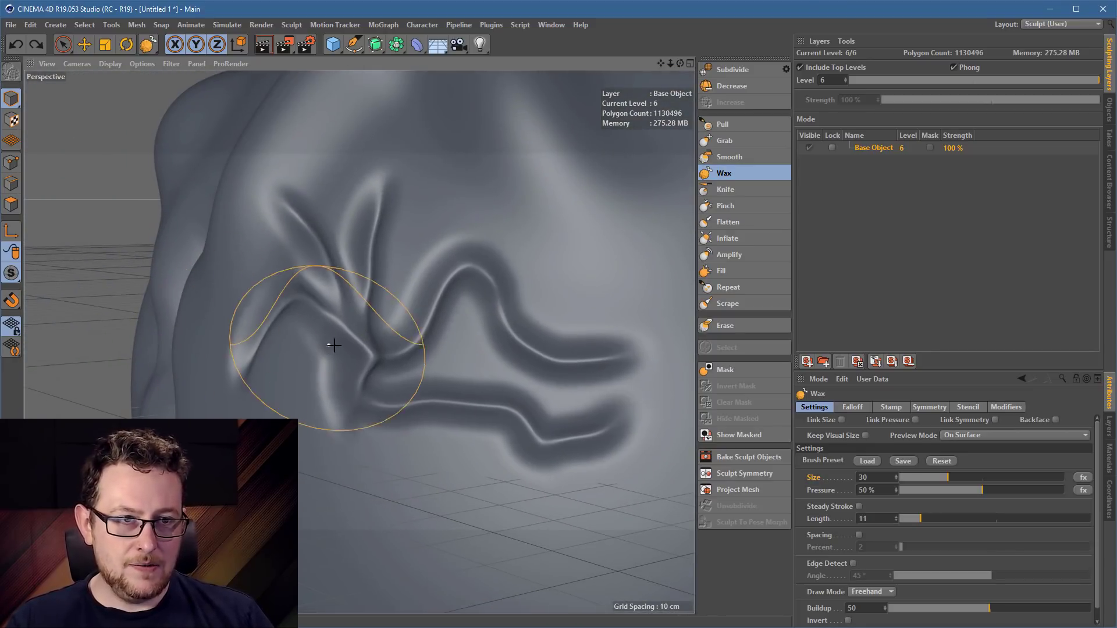
{"action": "left_click_drag", "start_coordinate": [334, 344], "coordinate": [505, 284], "text": "alt"}
{"action": "right_click_drag", "start_coordinate": [505, 283], "coordinate": [536, 297], "text": "alt"}
{"action": "mouse_move", "coordinate": [535, 297]}
{"action": "left_mouse_down", "text": "alt"}
{"action": "mouse_move", "coordinate": [558, 281]}
{"action": "mouse_move", "coordinate": [558, 298]}
{"action": "left_mouse_up", "text": "alt"}
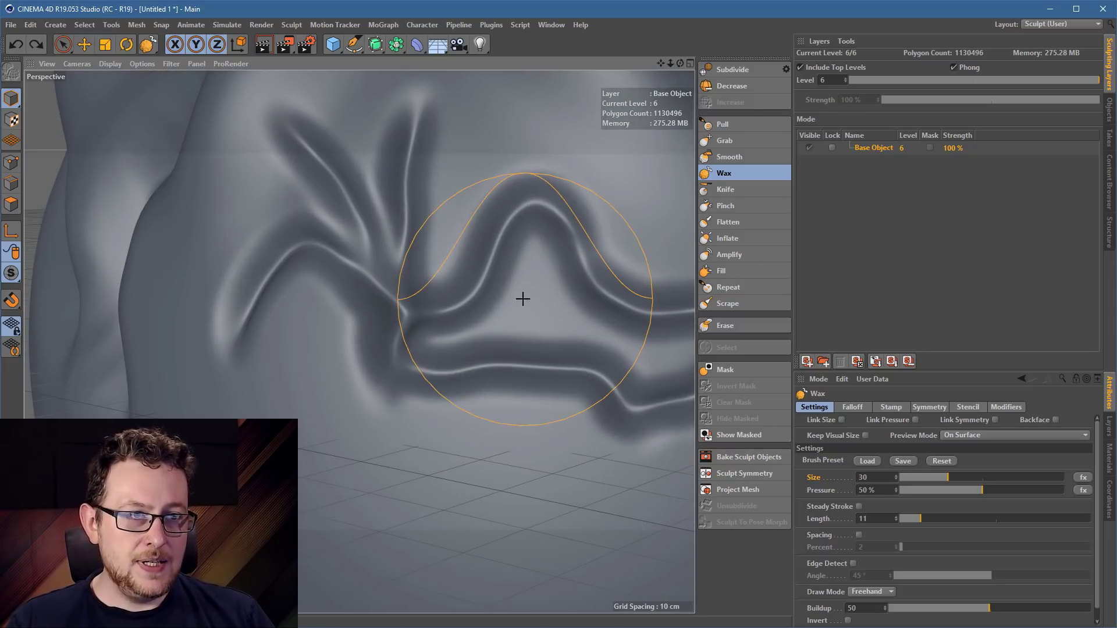
{"action": "mouse_move", "coordinate": [544, 267]}
{"action": "middle_mouse_down"}
{"action": "mouse_move", "coordinate": [516, 316]}
{"action": "mouse_move", "coordinate": [490, 319]}
{"action": "mouse_move", "coordinate": [433, 359]}
{"action": "middle_mouse_up"}
{"action": "mouse_move", "coordinate": [433, 357]}
{"action": "left_mouse_down", "text": "alt"}
{"action": "mouse_move", "coordinate": [546, 335]}
{"action": "mouse_move", "coordinate": [450, 355]}
{"action": "mouse_move", "coordinate": [426, 336]}
{"action": "left_mouse_up", "text": "alt"}
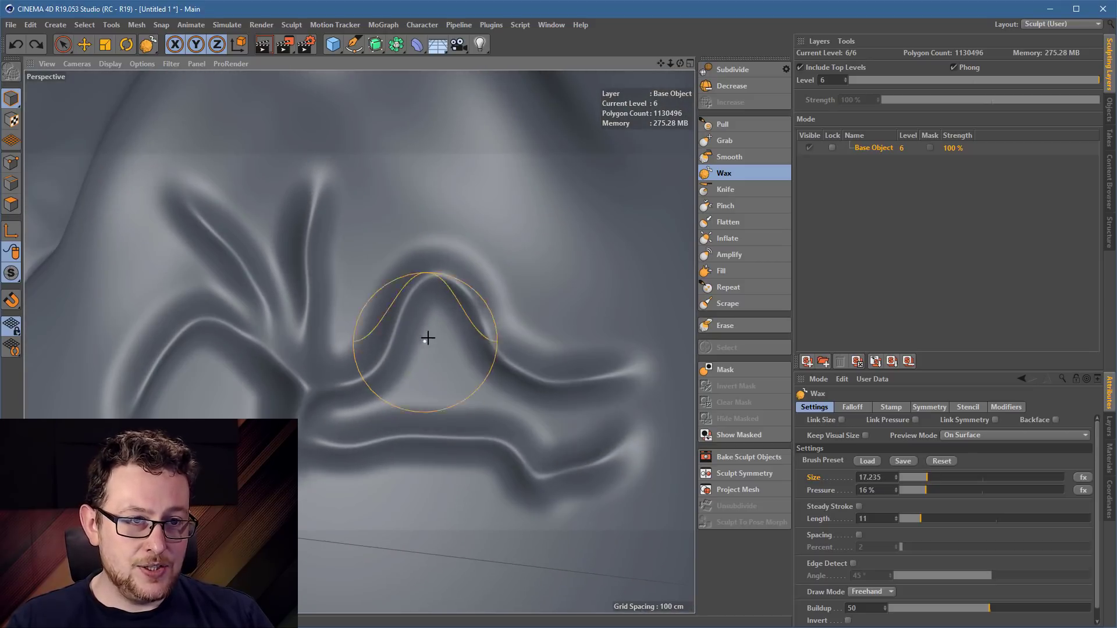
Build up the surface with the Wax brush to fill in the arched crease beside the crossing point
{"action": "right_click_drag", "start_coordinate": [426, 337], "coordinate": [442, 326], "text": "alt"}
{"action": "mouse_move", "coordinate": [441, 326]}
{"action": "left_mouse_down", "text": "alt"}
{"action": "mouse_move", "coordinate": [382, 344]}
{"action": "mouse_move", "coordinate": [456, 264]}
{"action": "mouse_move", "coordinate": [350, 383]}
{"action": "mouse_move", "coordinate": [432, 276]}
{"action": "mouse_move", "coordinate": [594, 386]}
{"action": "mouse_move", "coordinate": [476, 261]}
{"action": "mouse_move", "coordinate": [375, 368]}
{"action": "left_mouse_up", "text": "alt"}
{"action": "left_click_drag", "start_coordinate": [552, 346], "coordinate": [382, 334], "text": "shift"}
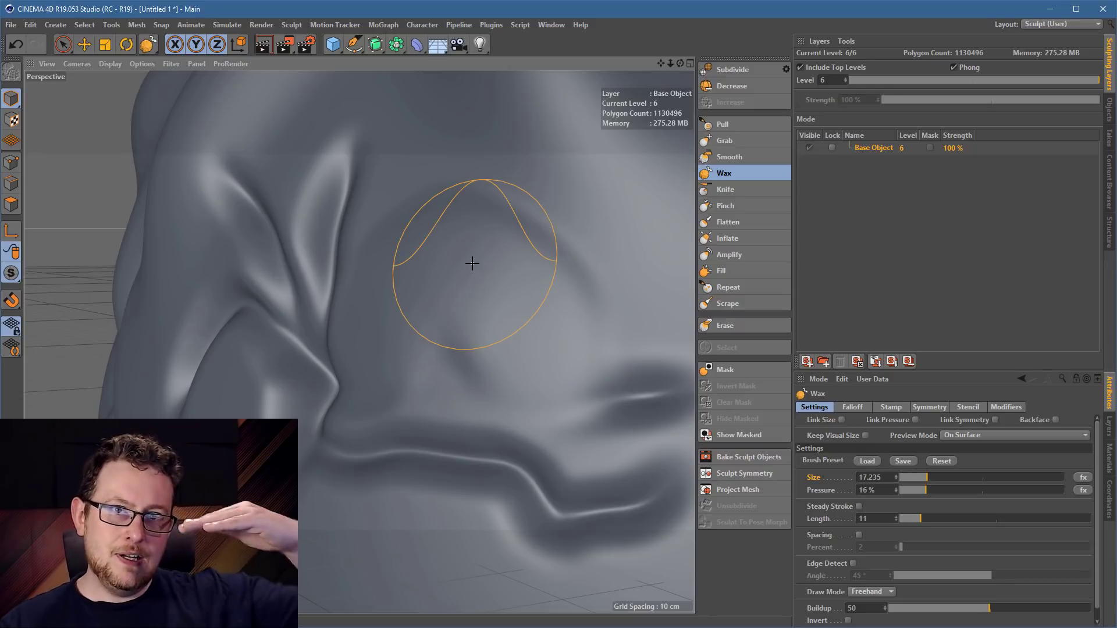
{"action": "mouse_move", "coordinate": [433, 225]}
{"action": "left_mouse_down", "text": "alt"}
{"action": "mouse_move", "coordinate": [399, 260]}
{"action": "mouse_move", "coordinate": [357, 249]}
{"action": "mouse_move", "coordinate": [530, 203]}
{"action": "mouse_move", "coordinate": [531, 238]}
{"action": "left_mouse_up", "text": "alt"}
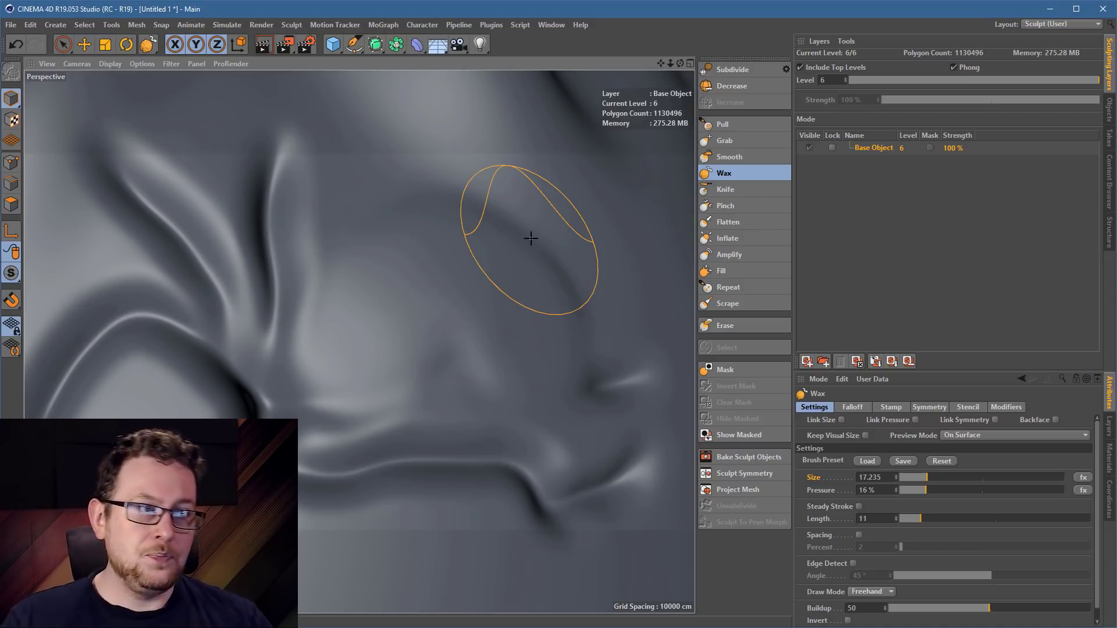
Level the three parallel vertical grooves with the Flatten brush at size 30 and pressure 100%
{"action": "left_click", "coordinate": [737, 225]}
{"action": "mouse_move", "coordinate": [527, 262]}
{"action": "left_mouse_down", "text": "alt"}
{"action": "mouse_move", "coordinate": [479, 299]}
{"action": "mouse_move", "coordinate": [227, 318]}
{"action": "mouse_move", "coordinate": [352, 339]}
{"action": "left_mouse_up", "text": "alt"}
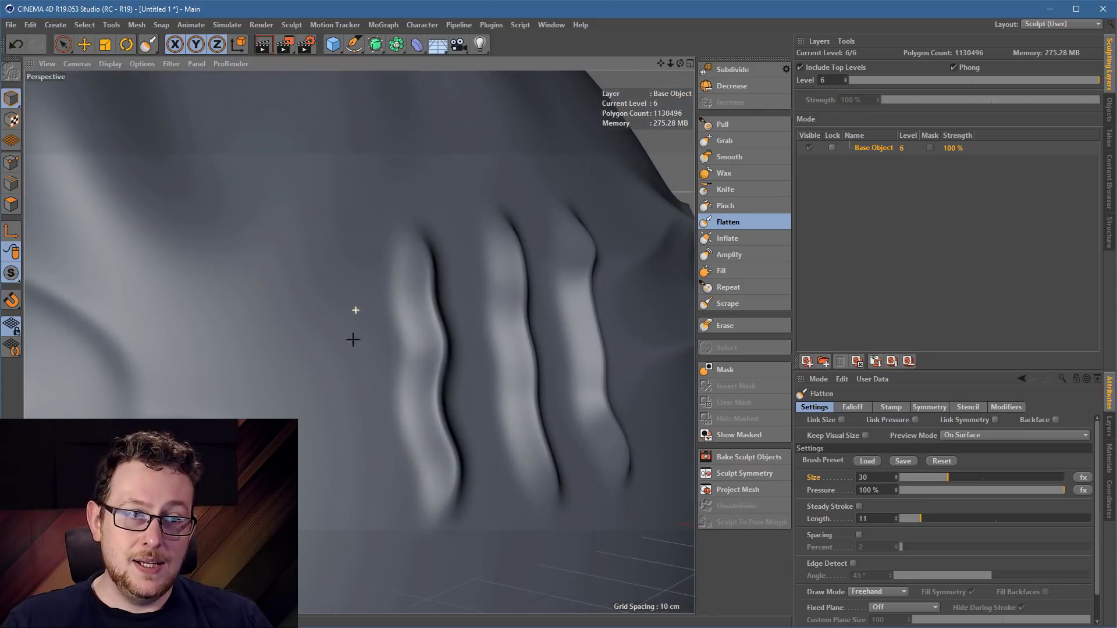
{"action": "left_click_drag", "start_coordinate": [415, 268], "coordinate": [445, 512]}
{"action": "mouse_move", "coordinate": [523, 506]}
{"action": "left_mouse_down"}
{"action": "mouse_move", "coordinate": [541, 216]}
{"action": "mouse_move", "coordinate": [602, 337]}
{"action": "mouse_move", "coordinate": [630, 496]}
{"action": "left_mouse_up"}
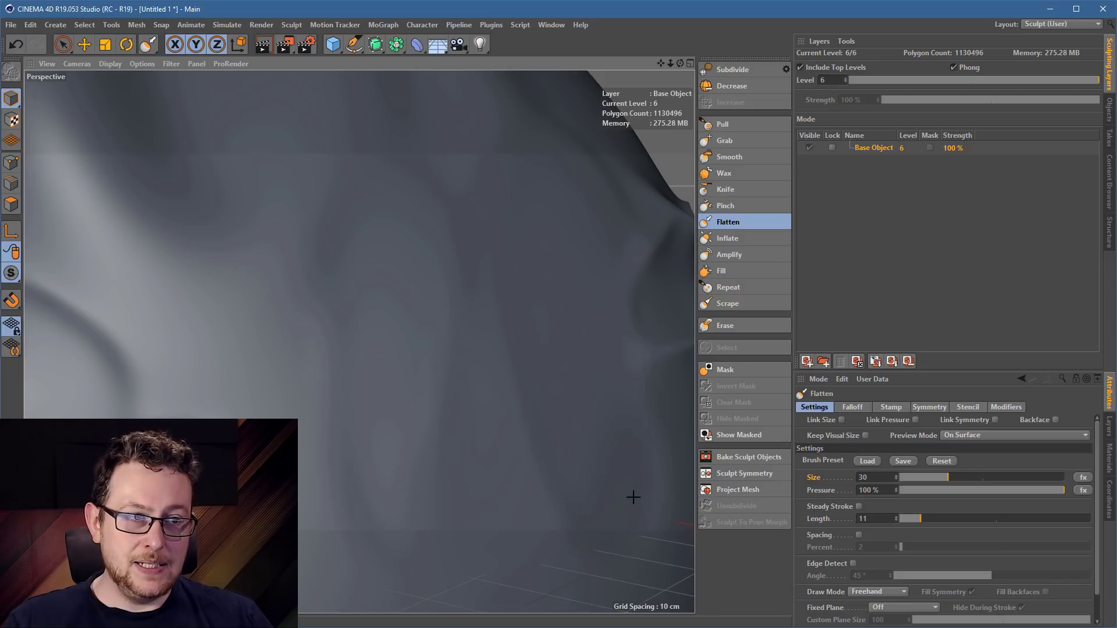
Shave down the near end of the pinched upper ridge with the Scrape brush at size 30
{"action": "left_click_drag", "start_coordinate": [543, 358], "coordinate": [483, 344], "text": "alt"}
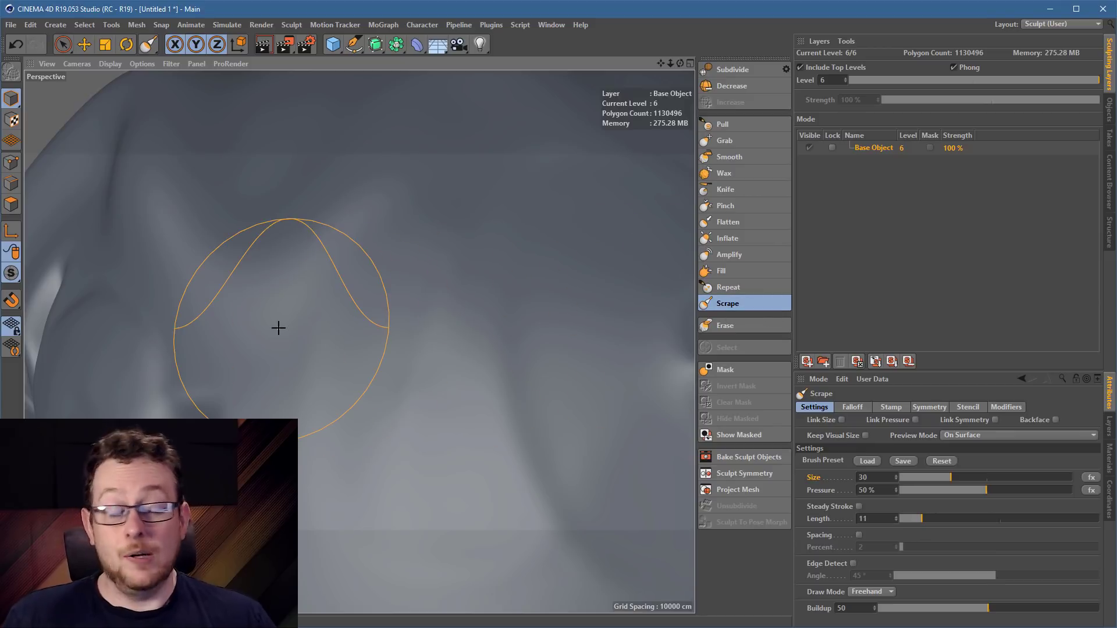
{"action": "left_click_drag", "start_coordinate": [283, 316], "coordinate": [108, 282], "text": "alt"}
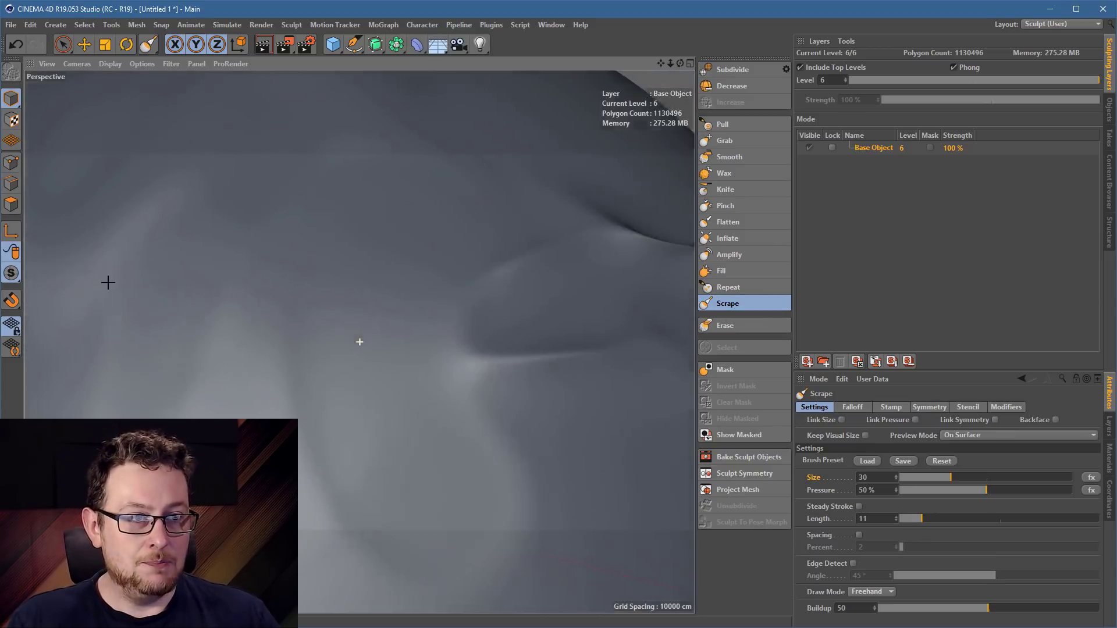
{"action": "left_click_drag", "start_coordinate": [269, 282], "coordinate": [306, 282], "text": "alt"}
{"action": "left_click_drag", "start_coordinate": [398, 292], "coordinate": [326, 331], "text": "alt"}
{"action": "middle_click_drag", "start_coordinate": [458, 297], "coordinate": [321, 394], "text": "alt"}
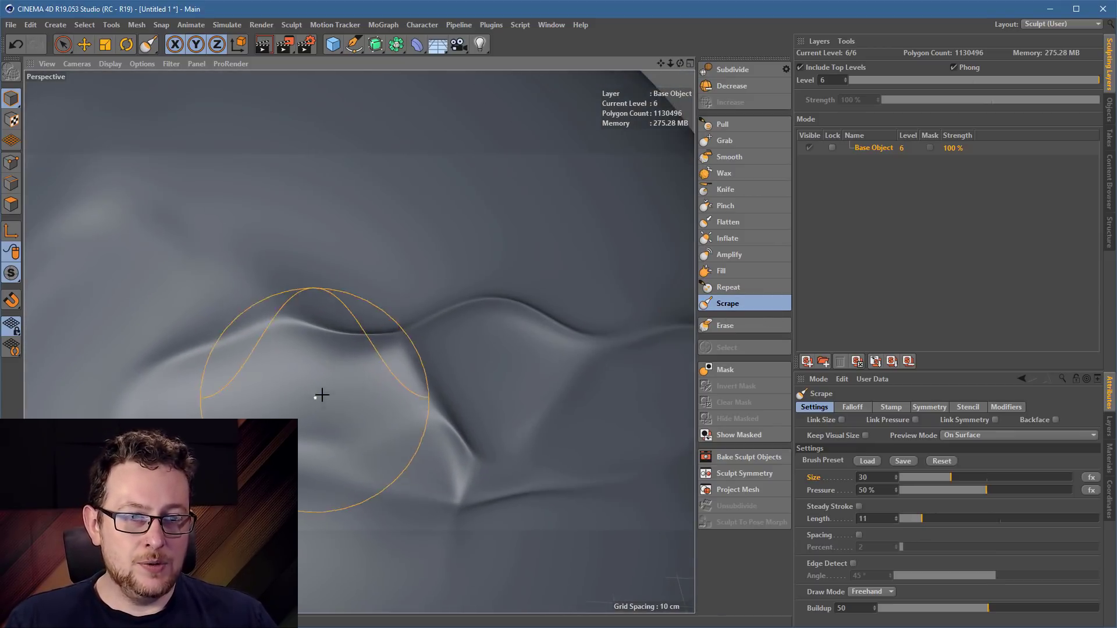
{"action": "left_click_drag", "start_coordinate": [322, 394], "coordinate": [342, 394], "text": "alt"}
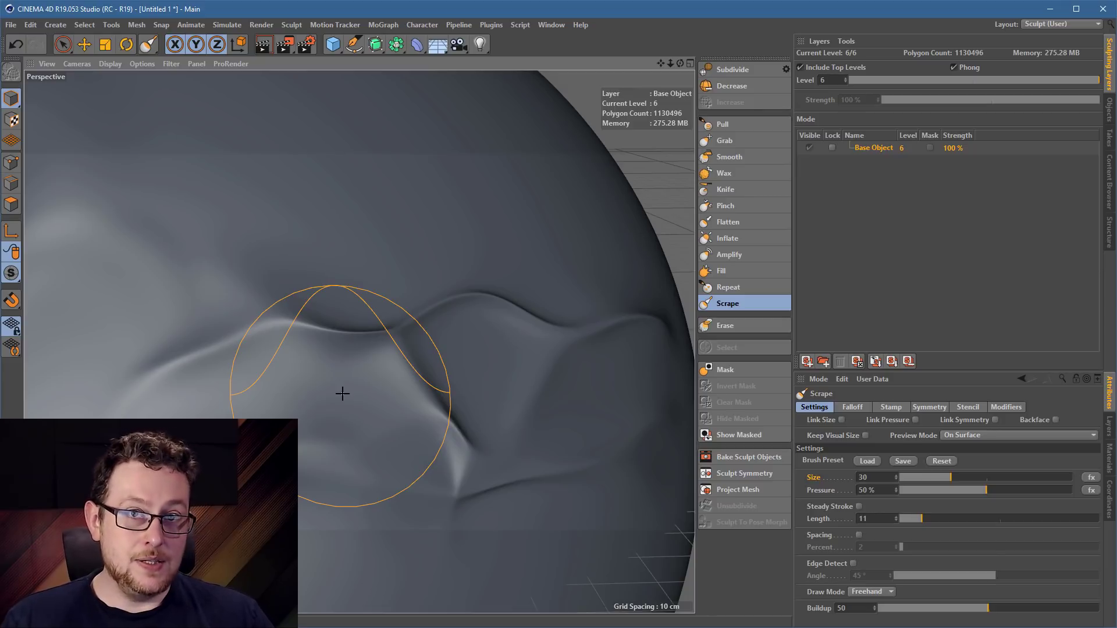
{"action": "mouse_move", "coordinate": [364, 386]}
{"action": "left_mouse_down", "text": "alt"}
{"action": "mouse_move", "coordinate": [486, 411]}
{"action": "mouse_move", "coordinate": [327, 421]}
{"action": "mouse_move", "coordinate": [365, 389]}
{"action": "mouse_move", "coordinate": [169, 382]}
{"action": "left_mouse_up", "text": "alt"}
{"action": "mouse_move", "coordinate": [382, 326]}
{"action": "left_mouse_down", "text": "alt"}
{"action": "mouse_move", "coordinate": [341, 366]}
{"action": "mouse_move", "coordinate": [411, 396]}
{"action": "mouse_move", "coordinate": [395, 344]}
{"action": "mouse_move", "coordinate": [447, 330]}
{"action": "left_mouse_up", "text": "alt"}
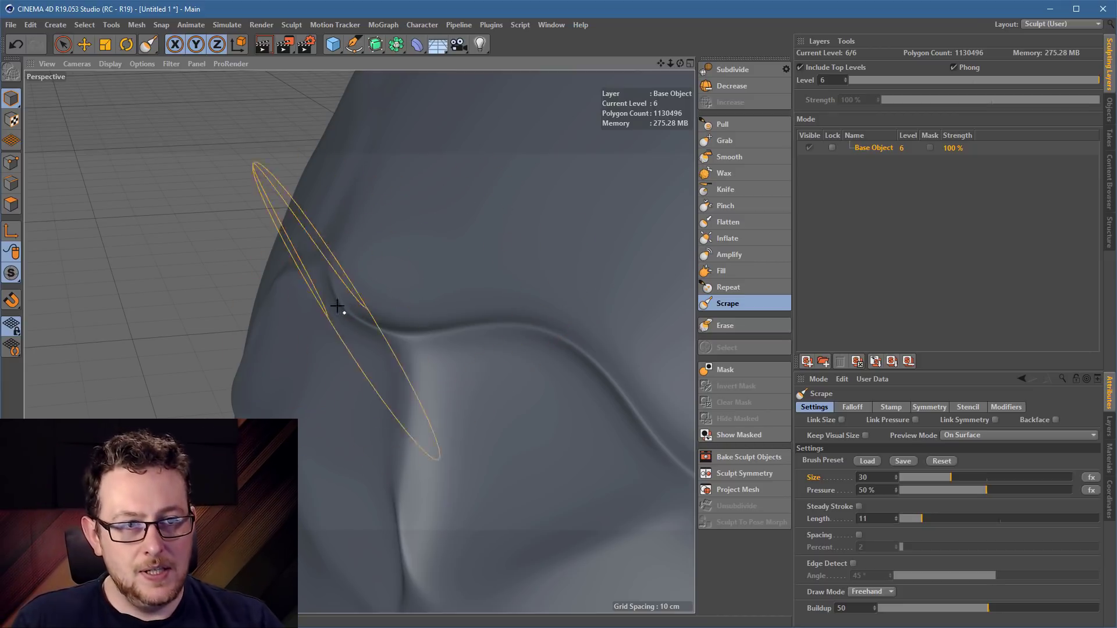
{"action": "mouse_move", "coordinate": [603, 376]}
{"action": "left_mouse_down"}
{"action": "mouse_move", "coordinate": [491, 347]}
{"action": "mouse_move", "coordinate": [377, 335]}
{"action": "left_mouse_up"}
{"action": "mouse_move", "coordinate": [464, 401]}
{"action": "left_mouse_down", "text": "alt"}
{"action": "mouse_move", "coordinate": [566, 389]}
{"action": "mouse_move", "coordinate": [561, 401]}
{"action": "left_mouse_up", "text": "alt"}
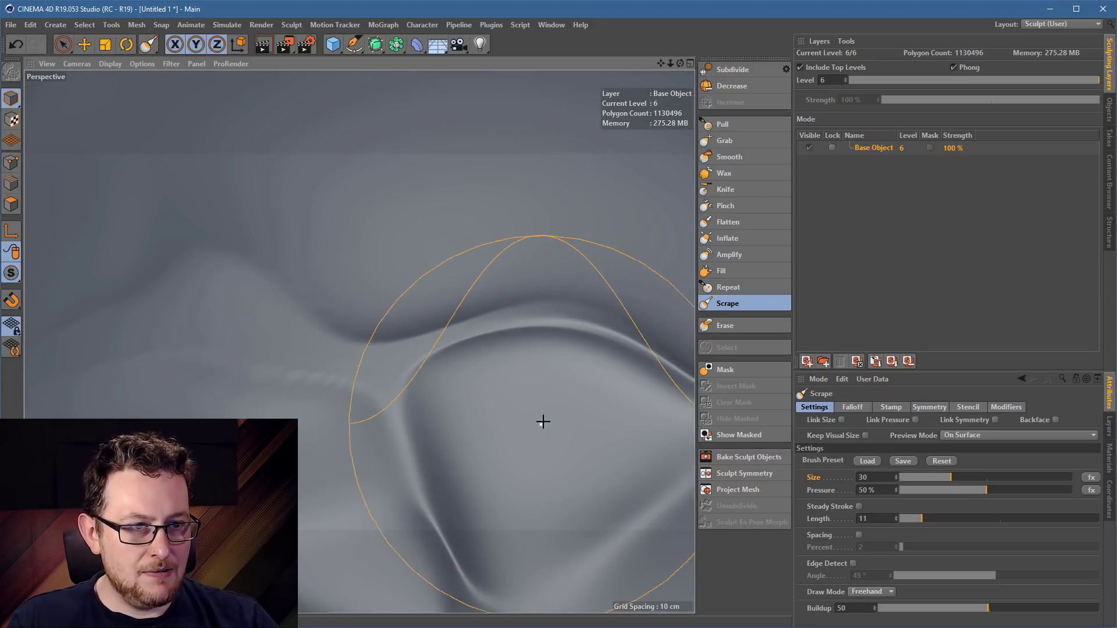
Set the Scrape brush size to 11.839 and plane the crest of the wavy ridge into a narrow flat band
{"action": "middle_click_drag", "start_coordinate": [549, 422], "coordinate": [485, 431]}
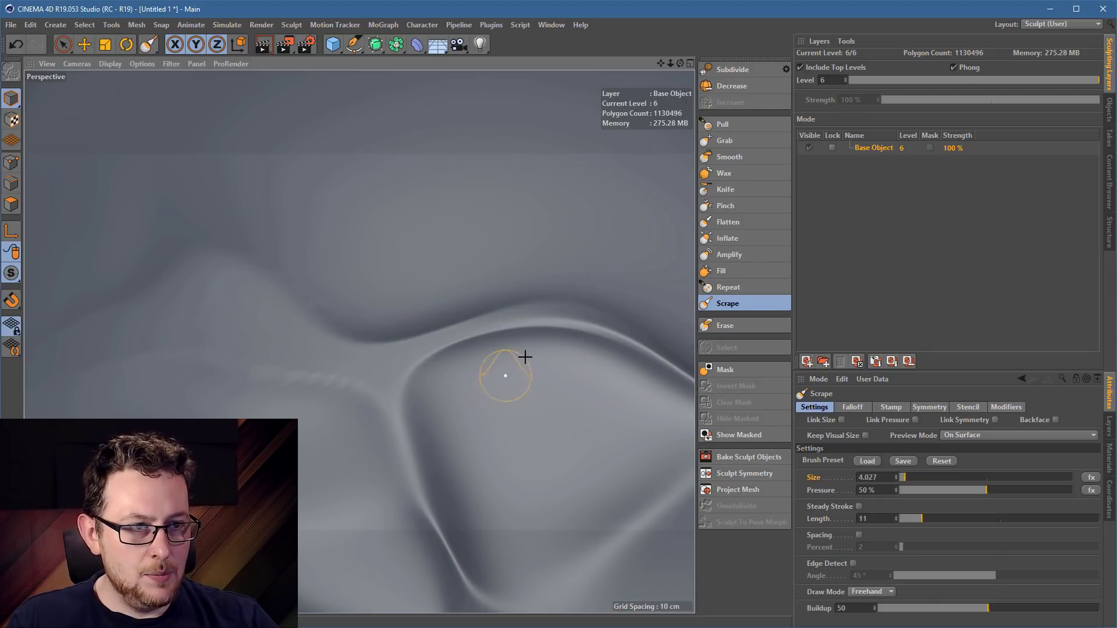
{"action": "mouse_move", "coordinate": [449, 383]}
{"action": "left_mouse_down", "text": "alt"}
{"action": "mouse_move", "coordinate": [571, 364]}
{"action": "mouse_move", "coordinate": [509, 342]}
{"action": "mouse_move", "coordinate": [391, 347]}
{"action": "mouse_move", "coordinate": [372, 400]}
{"action": "mouse_move", "coordinate": [473, 394]}
{"action": "mouse_move", "coordinate": [456, 412]}
{"action": "mouse_move", "coordinate": [523, 441]}
{"action": "mouse_move", "coordinate": [251, 314]}
{"action": "mouse_move", "coordinate": [420, 326]}
{"action": "left_mouse_up", "text": "alt"}
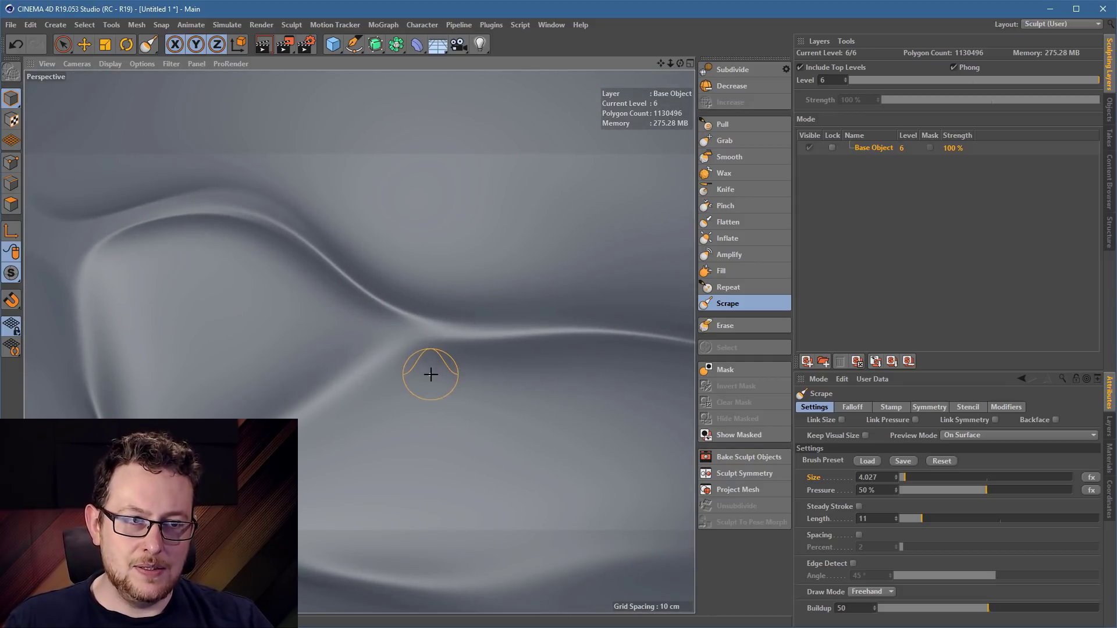
{"action": "middle_click_drag", "start_coordinate": [430, 374], "coordinate": [429, 333]}
{"action": "left_click_drag", "start_coordinate": [428, 334], "coordinate": [691, 352]}
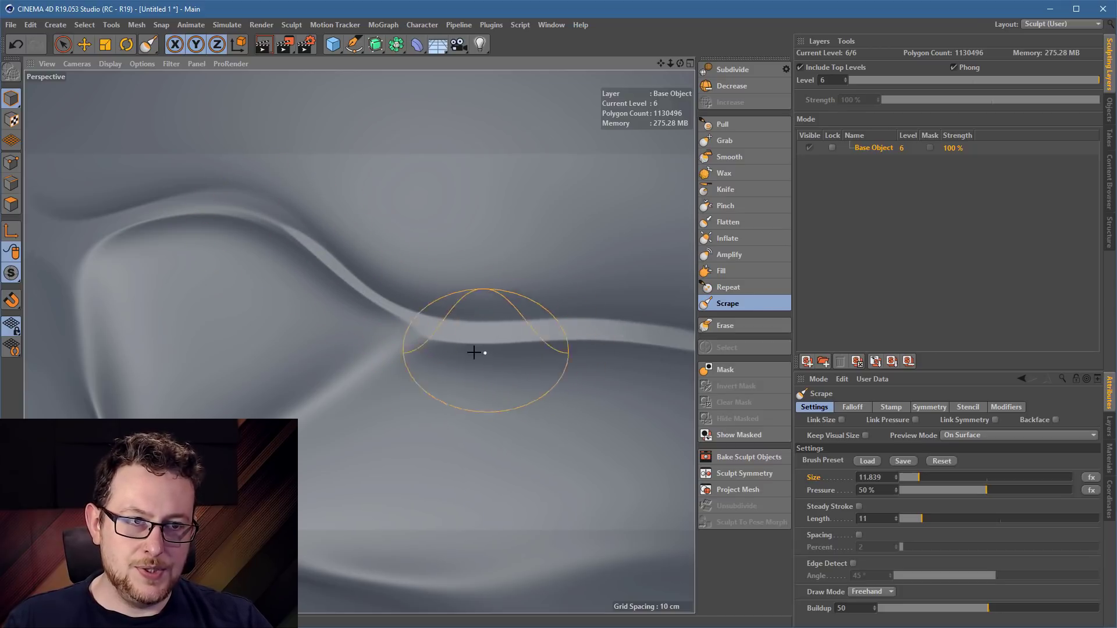
{"action": "mouse_move", "coordinate": [481, 349]}
{"action": "left_mouse_down", "text": "alt"}
{"action": "mouse_move", "coordinate": [324, 341]}
{"action": "mouse_move", "coordinate": [411, 299]}
{"action": "mouse_move", "coordinate": [408, 374]}
{"action": "left_mouse_up", "text": "alt"}
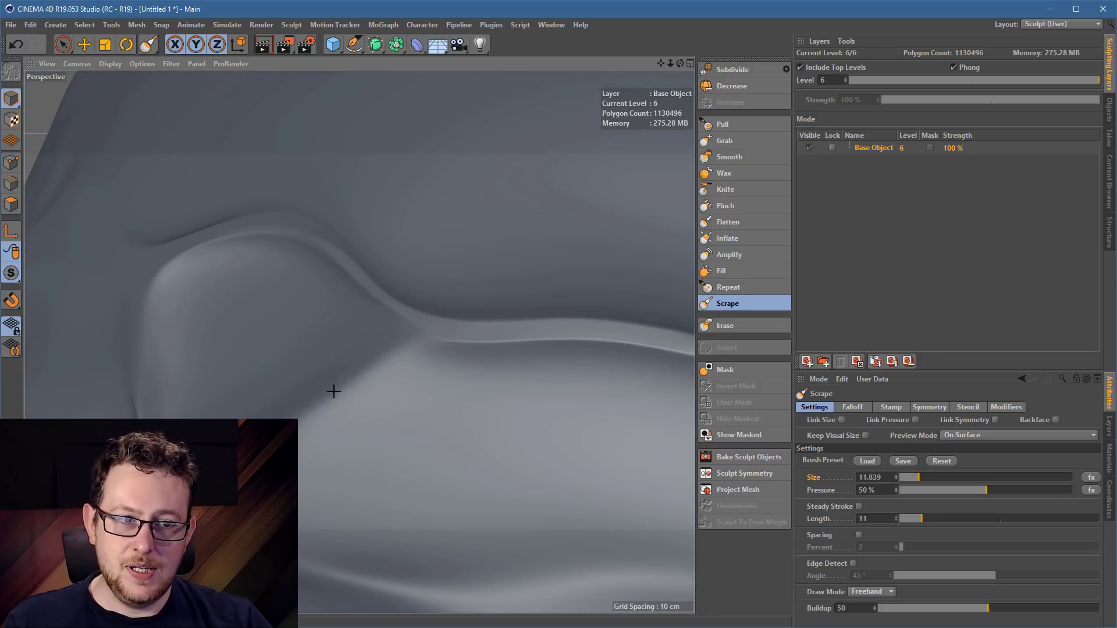
{"action": "mouse_move", "coordinate": [331, 434]}
{"action": "left_mouse_down", "text": "alt"}
{"action": "mouse_move", "coordinate": [382, 433]}
{"action": "mouse_move", "coordinate": [379, 379]}
{"action": "left_mouse_up", "text": "alt"}
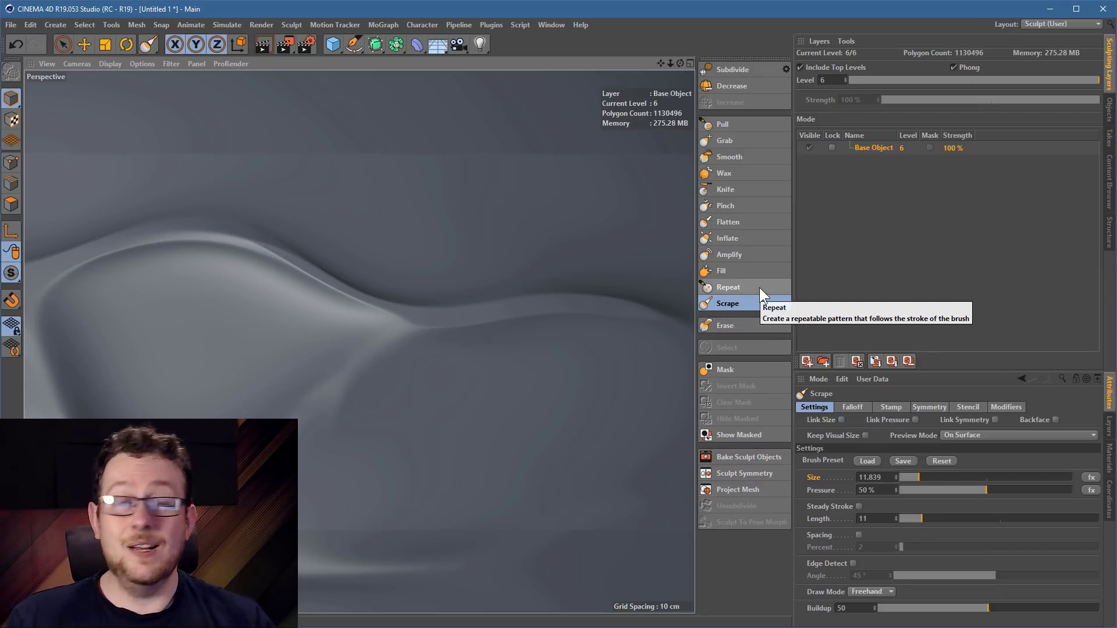
Fill in the arched crease beside the crossing point with the Fill brush at size 30 and pressure 50%
{"action": "left_click", "coordinate": [747, 274]}
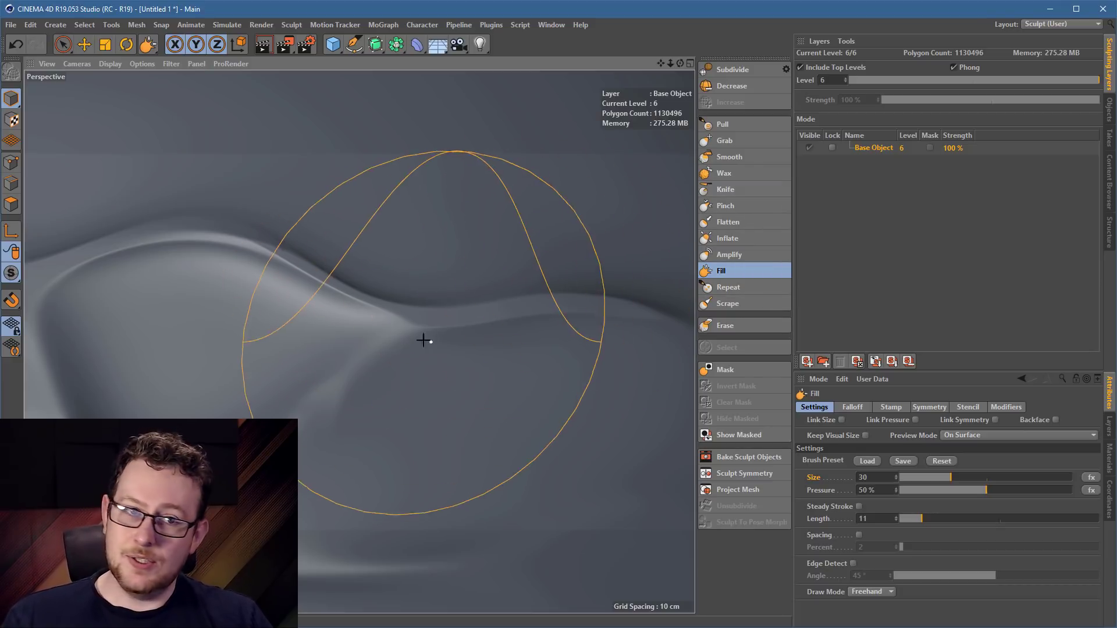
{"action": "middle_click_drag", "start_coordinate": [224, 397], "coordinate": [387, 432], "text": "alt"}
{"action": "mouse_move", "coordinate": [387, 428]}
{"action": "left_mouse_down", "text": "alt"}
{"action": "mouse_move", "coordinate": [429, 373]}
{"action": "mouse_move", "coordinate": [380, 440]}
{"action": "left_mouse_up", "text": "alt"}
{"action": "mouse_move", "coordinate": [243, 368]}
{"action": "left_mouse_down"}
{"action": "mouse_move", "coordinate": [248, 350]}
{"action": "mouse_move", "coordinate": [348, 320]}
{"action": "mouse_move", "coordinate": [424, 387]}
{"action": "mouse_move", "coordinate": [302, 473]}
{"action": "mouse_move", "coordinate": [209, 418]}
{"action": "left_mouse_up"}
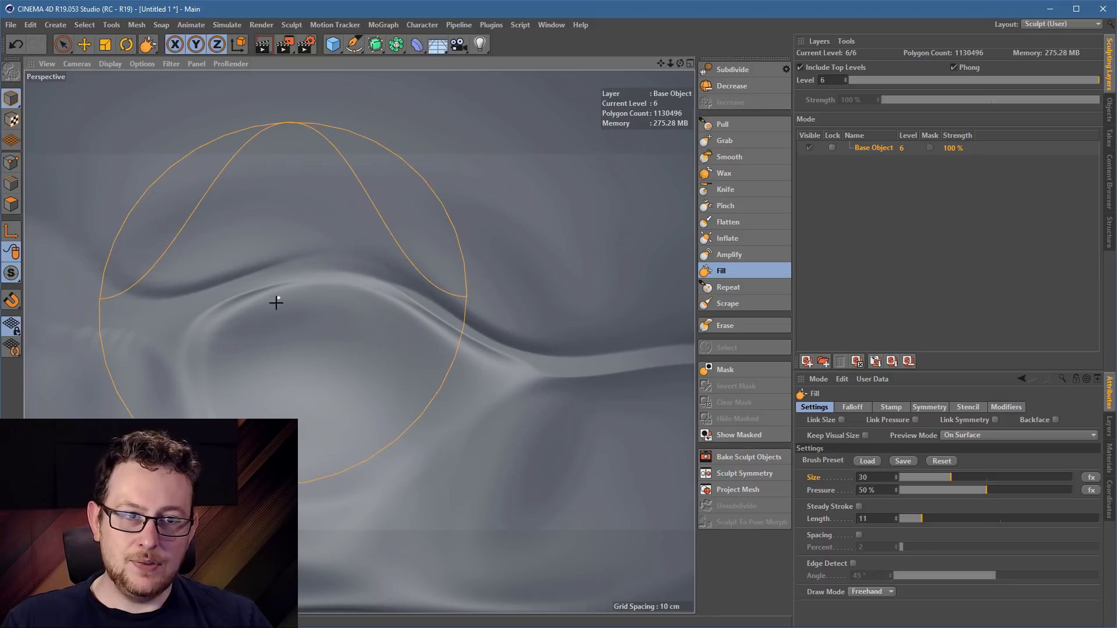
{"action": "mouse_move", "coordinate": [274, 298]}
{"action": "left_mouse_down", "text": "alt"}
{"action": "mouse_move", "coordinate": [394, 369]}
{"action": "mouse_move", "coordinate": [364, 391]}
{"action": "mouse_move", "coordinate": [277, 392]}
{"action": "mouse_move", "coordinate": [236, 373]}
{"action": "mouse_move", "coordinate": [394, 299]}
{"action": "mouse_move", "coordinate": [172, 311]}
{"action": "mouse_move", "coordinate": [607, 282]}
{"action": "mouse_move", "coordinate": [185, 279]}
{"action": "mouse_move", "coordinate": [374, 294]}
{"action": "mouse_move", "coordinate": [411, 249]}
{"action": "mouse_move", "coordinate": [365, 302]}
{"action": "mouse_move", "coordinate": [384, 237]}
{"action": "mouse_move", "coordinate": [320, 337]}
{"action": "mouse_move", "coordinate": [304, 282]}
{"action": "left_mouse_up", "text": "alt"}
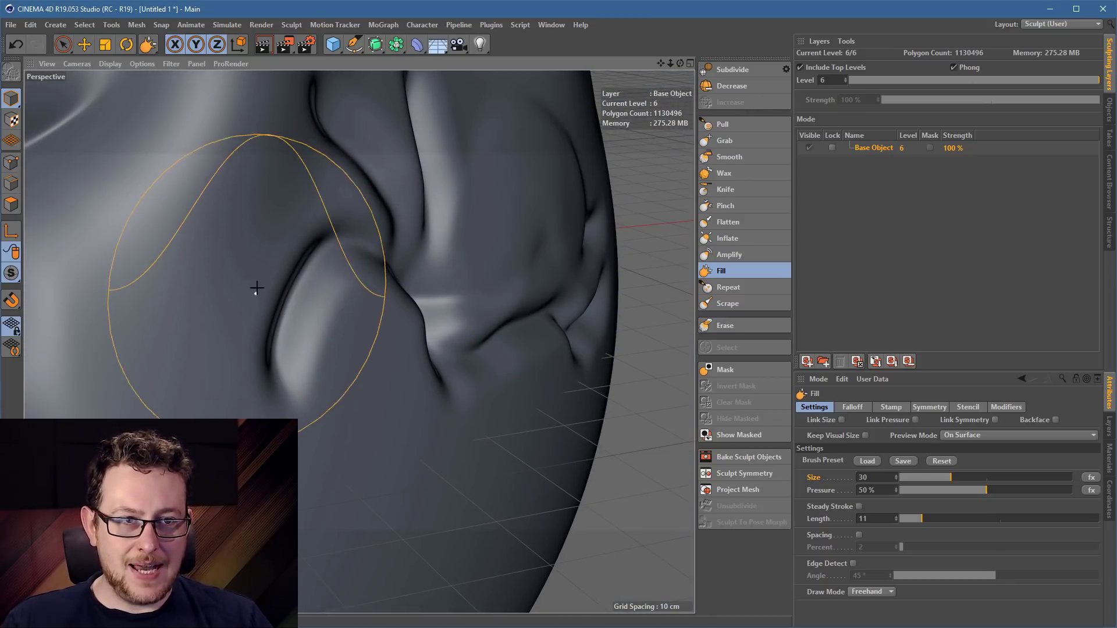
{"action": "left_click_drag", "start_coordinate": [245, 309], "coordinate": [293, 313], "text": "alt"}
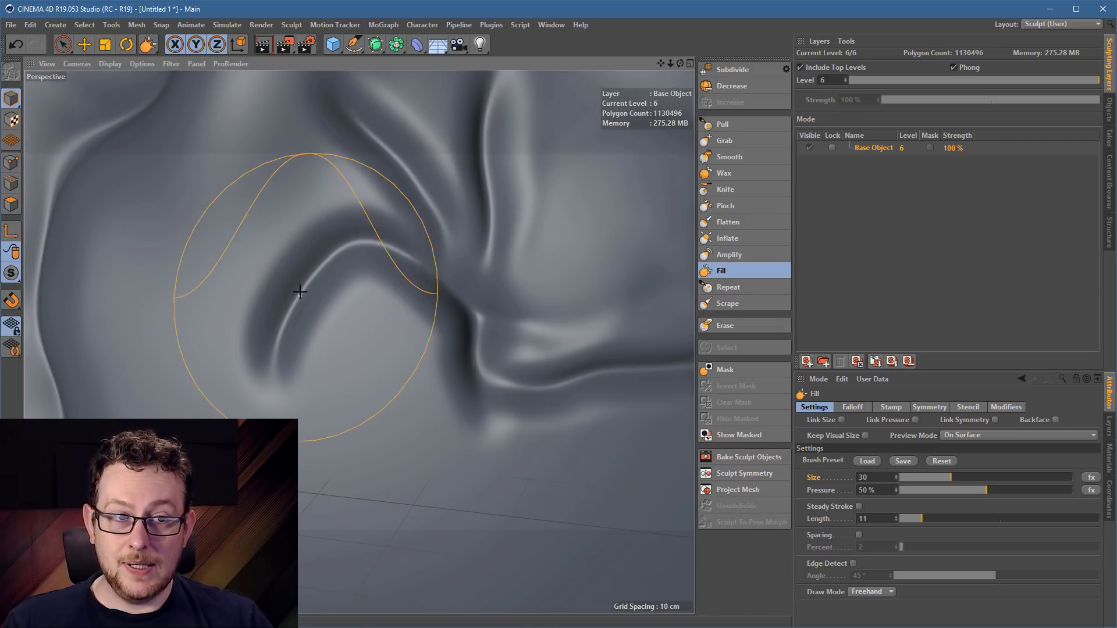
{"action": "mouse_move", "coordinate": [309, 265]}
{"action": "left_mouse_down"}
{"action": "mouse_move", "coordinate": [249, 381]}
{"action": "mouse_move", "coordinate": [314, 266]}
{"action": "mouse_move", "coordinate": [257, 394]}
{"action": "left_mouse_up"}
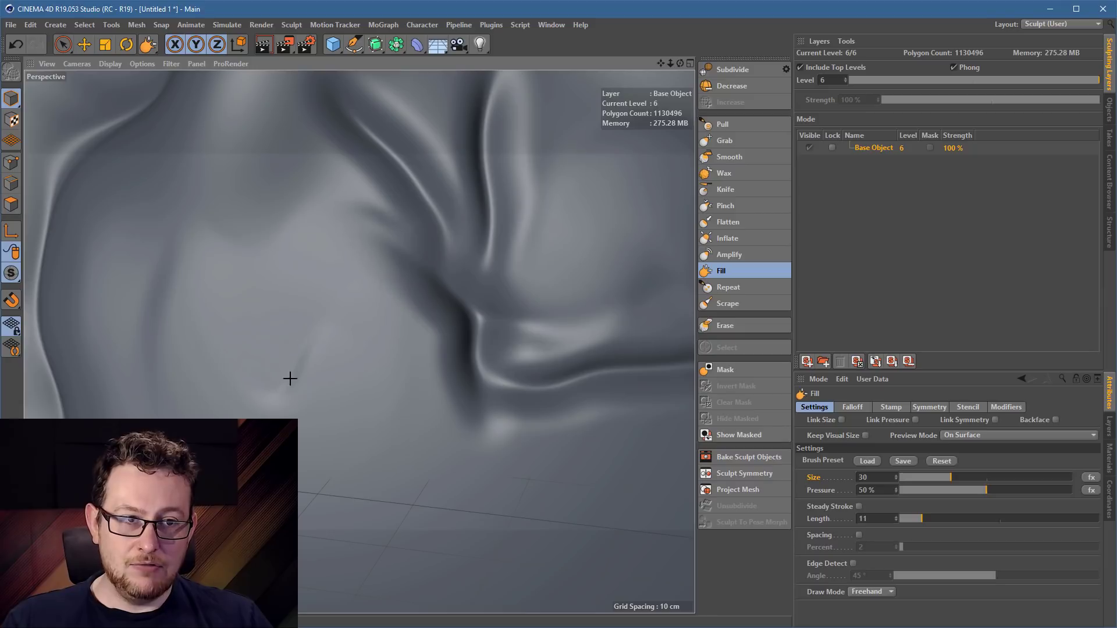
{"action": "left_click_drag", "start_coordinate": [303, 348], "coordinate": [318, 340]}
Build up the horizontal crease below the two upright grooves with the Wax brush at size 17.235 and pressure 16%
{"action": "mouse_move", "coordinate": [414, 375]}
{"action": "middle_mouse_down", "text": "alt"}
{"action": "mouse_move", "coordinate": [298, 414]}
{"action": "mouse_move", "coordinate": [305, 429]}
{"action": "middle_mouse_up", "text": "alt"}
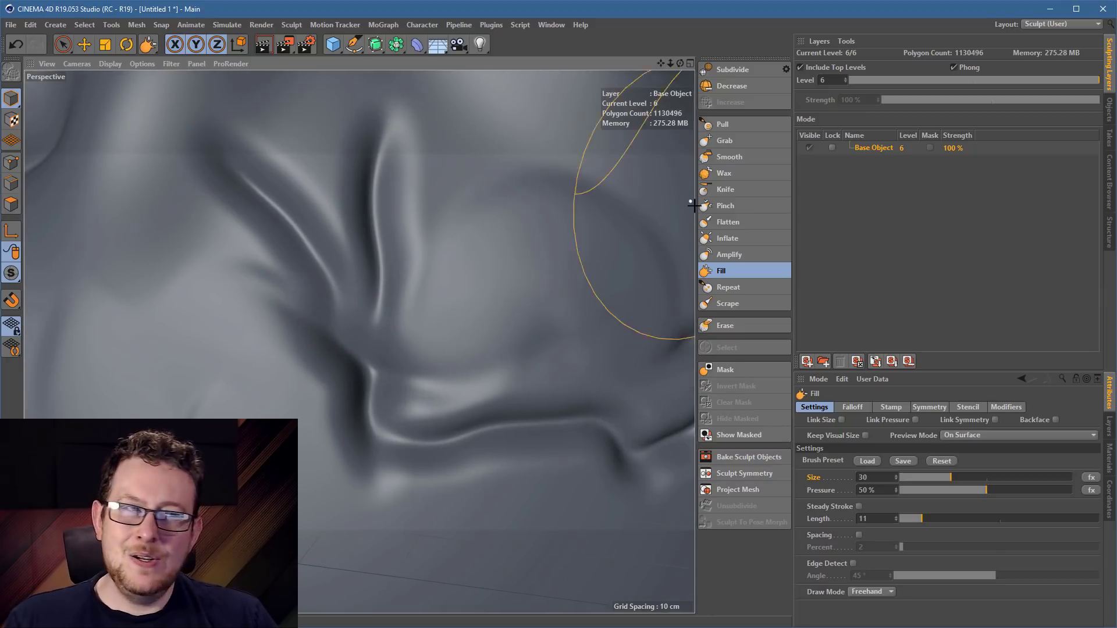
{"action": "left_click", "coordinate": [747, 178]}
{"action": "mouse_move", "coordinate": [411, 444]}
{"action": "left_mouse_down"}
{"action": "mouse_move", "coordinate": [506, 424]}
{"action": "mouse_move", "coordinate": [386, 448]}
{"action": "mouse_move", "coordinate": [364, 396]}
{"action": "mouse_move", "coordinate": [341, 379]}
{"action": "left_mouse_up"}
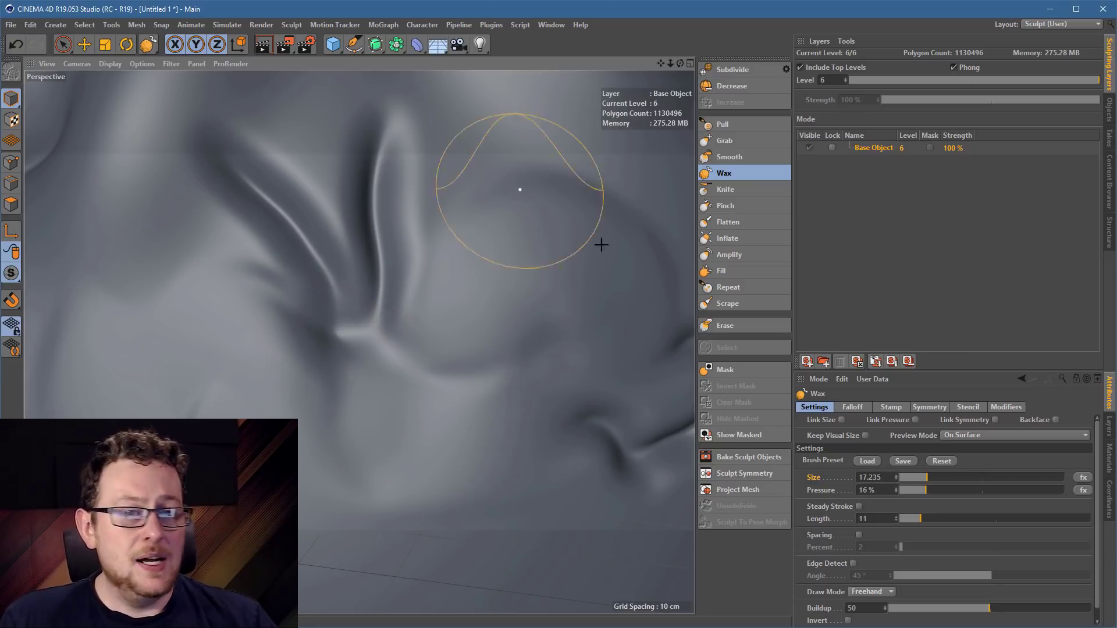
Remove the long raised form and the pinched ridge beside it with the Erase brush at size 30 and pressure 100%
{"action": "left_click", "coordinate": [749, 325]}
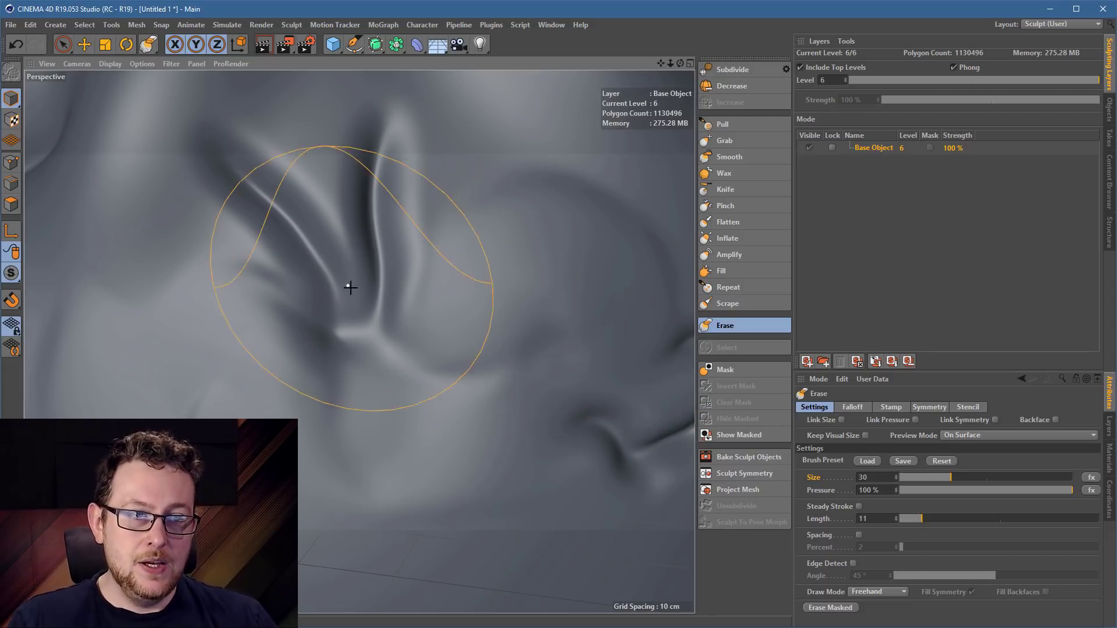
{"action": "left_click_drag", "start_coordinate": [349, 285], "coordinate": [474, 302], "text": "alt"}
{"action": "mouse_move", "coordinate": [476, 301]}
{"action": "right_mouse_down", "text": "alt"}
{"action": "mouse_move", "coordinate": [354, 330]}
{"action": "mouse_move", "coordinate": [360, 342]}
{"action": "right_mouse_up", "text": "alt"}
{"action": "left_click_drag", "start_coordinate": [360, 342], "coordinate": [244, 363], "text": "alt"}
{"action": "left_click_drag", "start_coordinate": [359, 322], "coordinate": [227, 349], "text": "alt"}
{"action": "left_click_drag", "start_coordinate": [436, 341], "coordinate": [326, 333], "text": "alt"}
{"action": "mouse_move", "coordinate": [595, 384]}
{"action": "left_mouse_down", "text": "alt"}
{"action": "mouse_move", "coordinate": [554, 371]}
{"action": "mouse_move", "coordinate": [623, 391]}
{"action": "left_mouse_up", "text": "alt"}
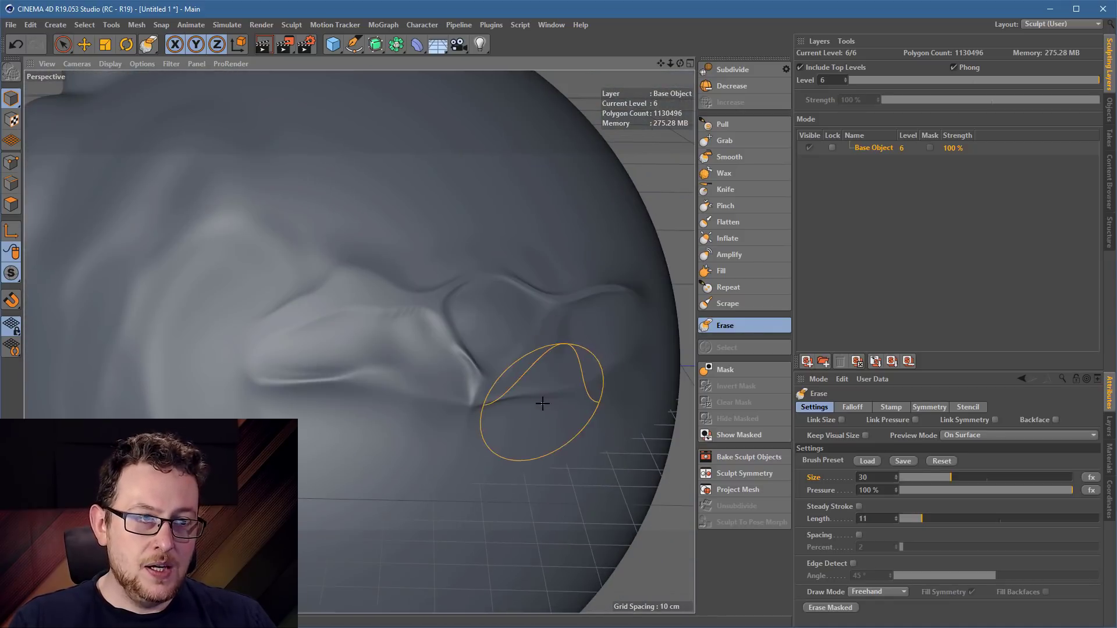
{"action": "middle_click_drag", "start_coordinate": [541, 403], "coordinate": [594, 357], "text": "alt"}
{"action": "mouse_move", "coordinate": [505, 364]}
{"action": "left_mouse_down"}
{"action": "mouse_move", "coordinate": [519, 252]}
{"action": "mouse_move", "coordinate": [424, 223]}
{"action": "mouse_move", "coordinate": [425, 343]}
{"action": "mouse_move", "coordinate": [447, 380]}
{"action": "left_mouse_up"}
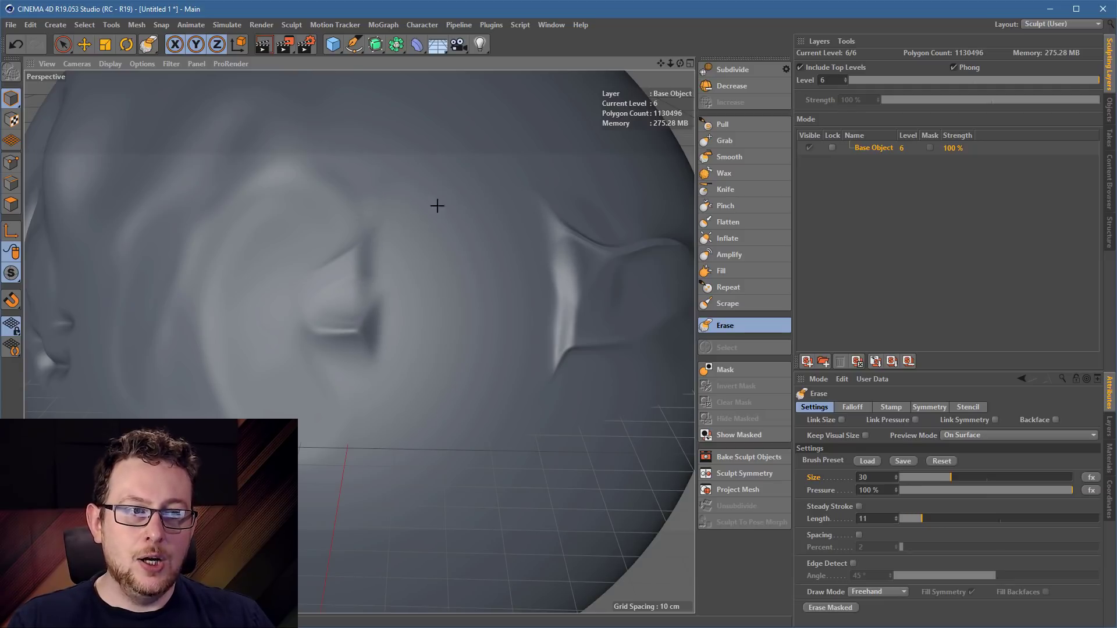
{"action": "mouse_move", "coordinate": [437, 205]}
{"action": "left_mouse_down"}
{"action": "mouse_move", "coordinate": [351, 354]}
{"action": "mouse_move", "coordinate": [339, 199]}
{"action": "mouse_move", "coordinate": [289, 389]}
{"action": "mouse_move", "coordinate": [221, 399]}
{"action": "left_mouse_up"}
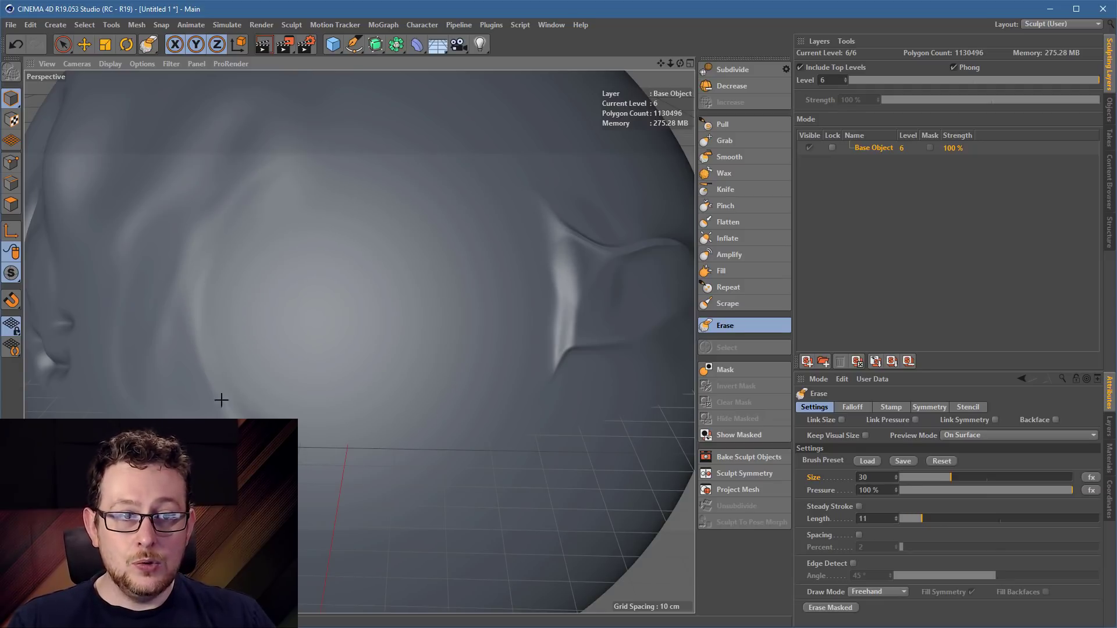
{"action": "mouse_move", "coordinate": [554, 313]}
{"action": "left_mouse_down"}
{"action": "mouse_move", "coordinate": [569, 210]}
{"action": "mouse_move", "coordinate": [583, 392]}
{"action": "left_mouse_up"}
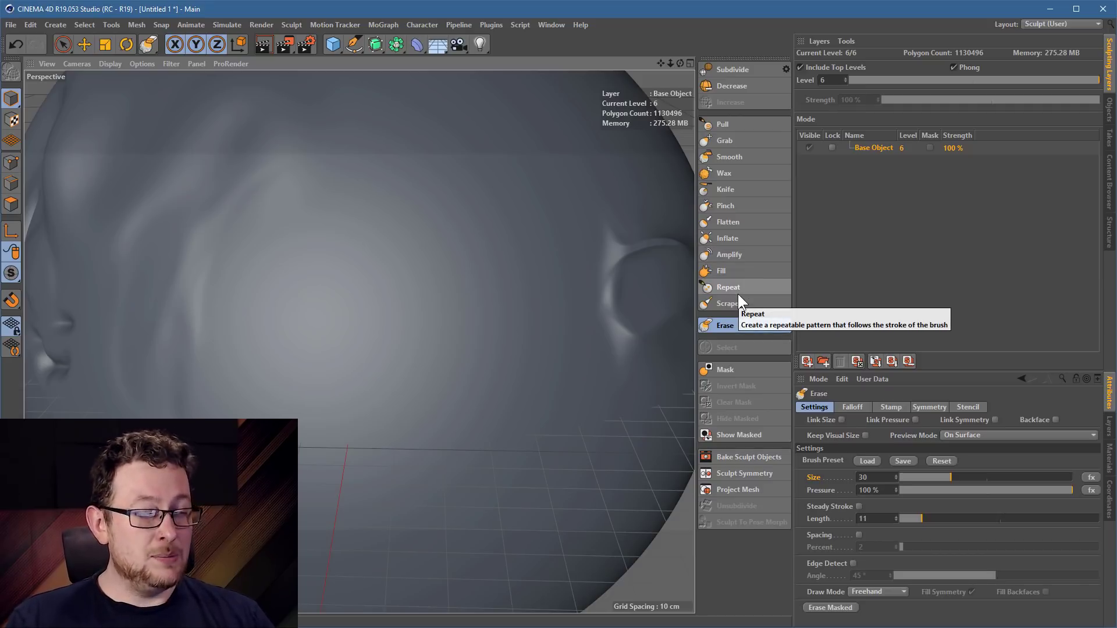
Exaggerate the existing ridges and grooves around the sphere with the Amplify brush at size 30 and pressure 50%
{"action": "left_click", "coordinate": [759, 242]}
{"action": "left_click", "coordinate": [754, 253]}
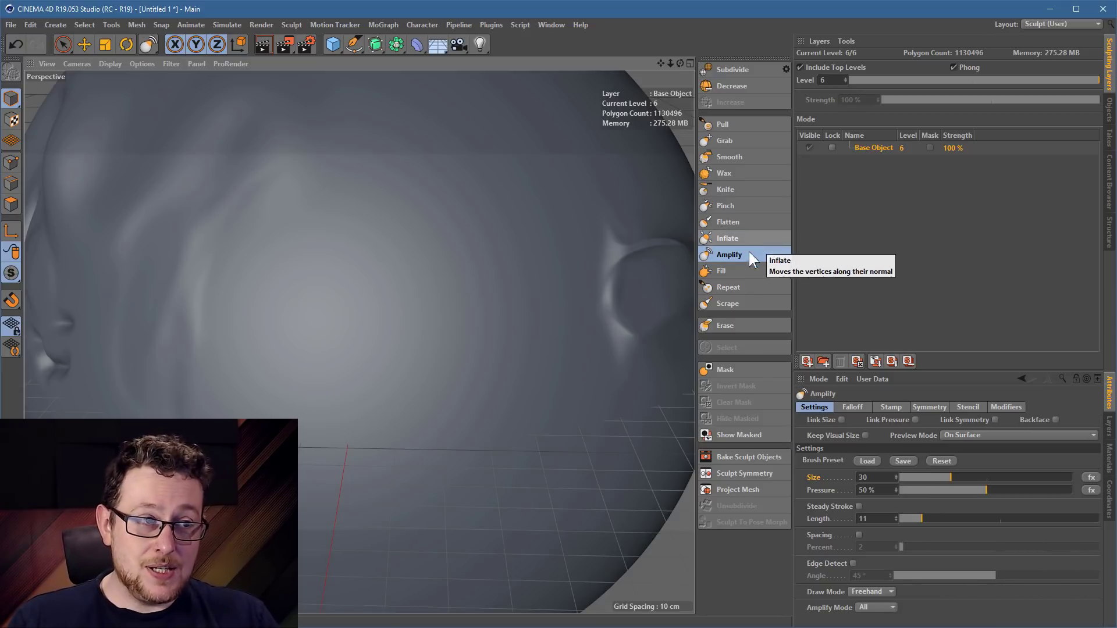
{"action": "left_click_drag", "start_coordinate": [235, 301], "coordinate": [419, 294], "text": "alt"}
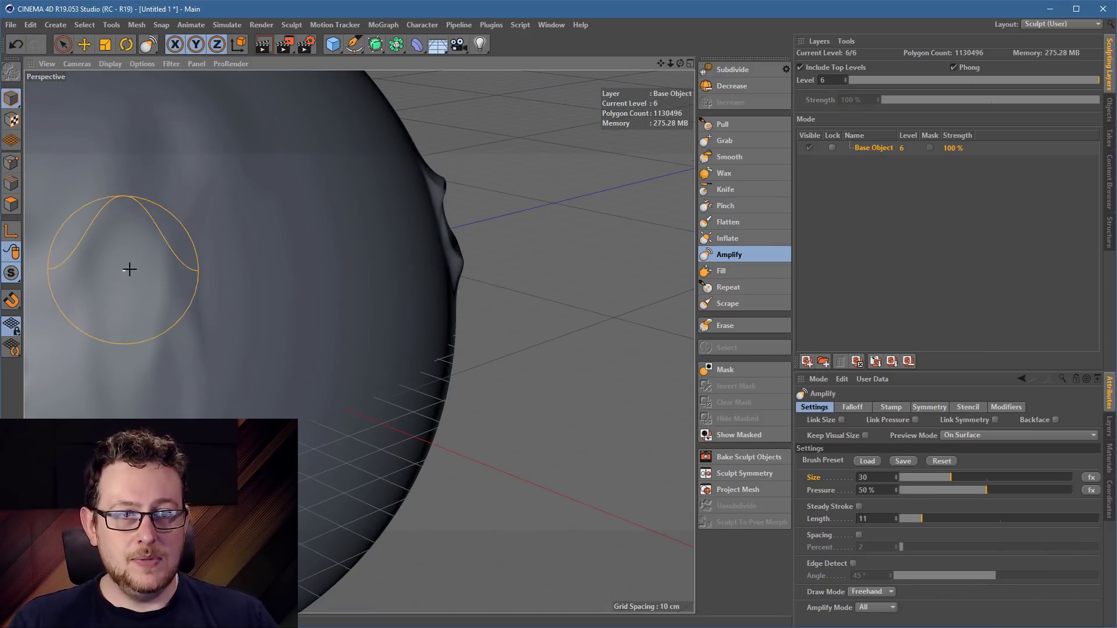
{"action": "left_click_drag", "start_coordinate": [130, 267], "coordinate": [563, 267], "text": "alt"}
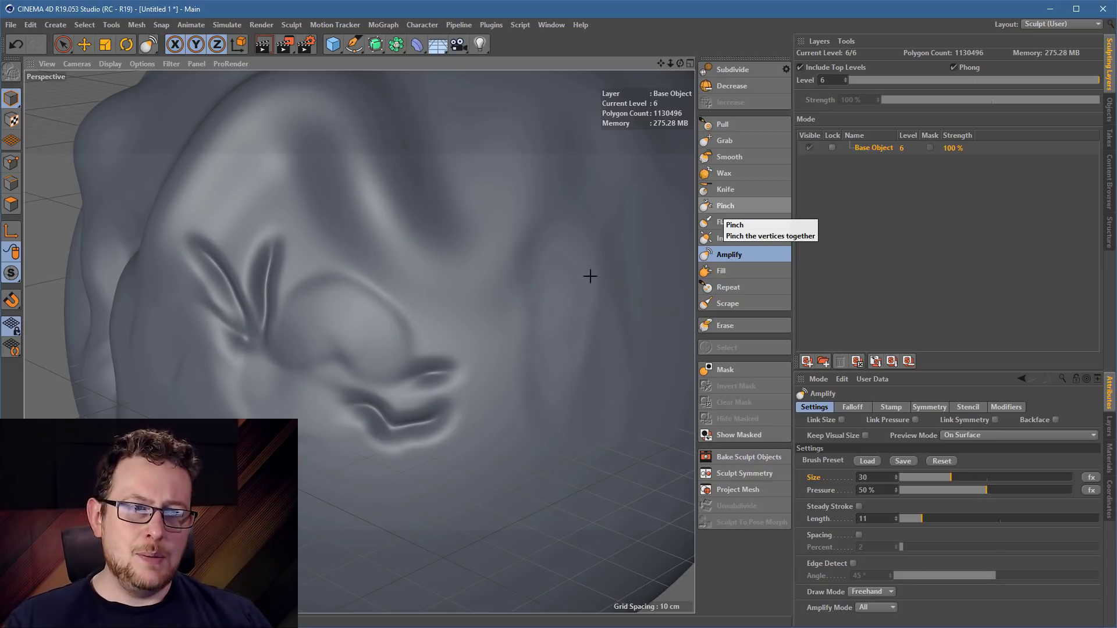
{"action": "left_click_drag", "start_coordinate": [264, 294], "coordinate": [357, 293], "text": "alt"}
{"action": "middle_click_drag", "start_coordinate": [273, 287], "coordinate": [349, 289], "text": "alt"}
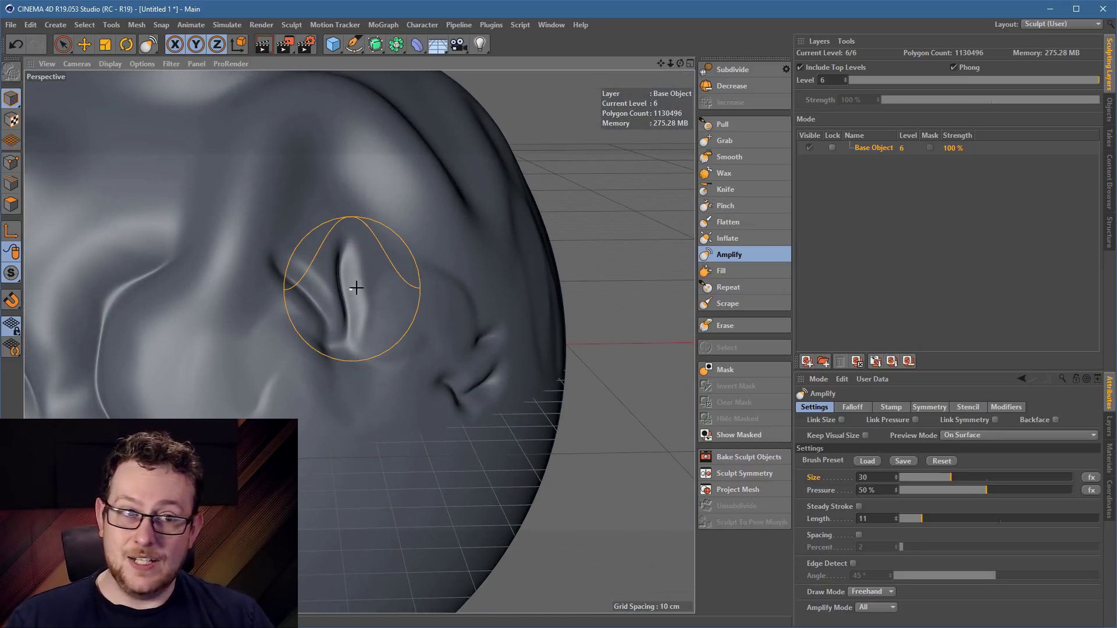
{"action": "left_click_drag", "start_coordinate": [354, 292], "coordinate": [296, 311], "text": "alt"}
{"action": "mouse_move", "coordinate": [214, 228]}
{"action": "left_mouse_down"}
{"action": "mouse_move", "coordinate": [263, 238]}
{"action": "mouse_move", "coordinate": [314, 302]}
{"action": "mouse_move", "coordinate": [259, 331]}
{"action": "mouse_move", "coordinate": [326, 449]}
{"action": "mouse_move", "coordinate": [496, 424]}
{"action": "mouse_move", "coordinate": [474, 391]}
{"action": "mouse_move", "coordinate": [349, 349]}
{"action": "mouse_move", "coordinate": [287, 367]}
{"action": "mouse_move", "coordinate": [464, 302]}
{"action": "mouse_move", "coordinate": [370, 373]}
{"action": "mouse_move", "coordinate": [307, 255]}
{"action": "mouse_move", "coordinate": [421, 270]}
{"action": "mouse_move", "coordinate": [425, 285]}
{"action": "left_mouse_up"}
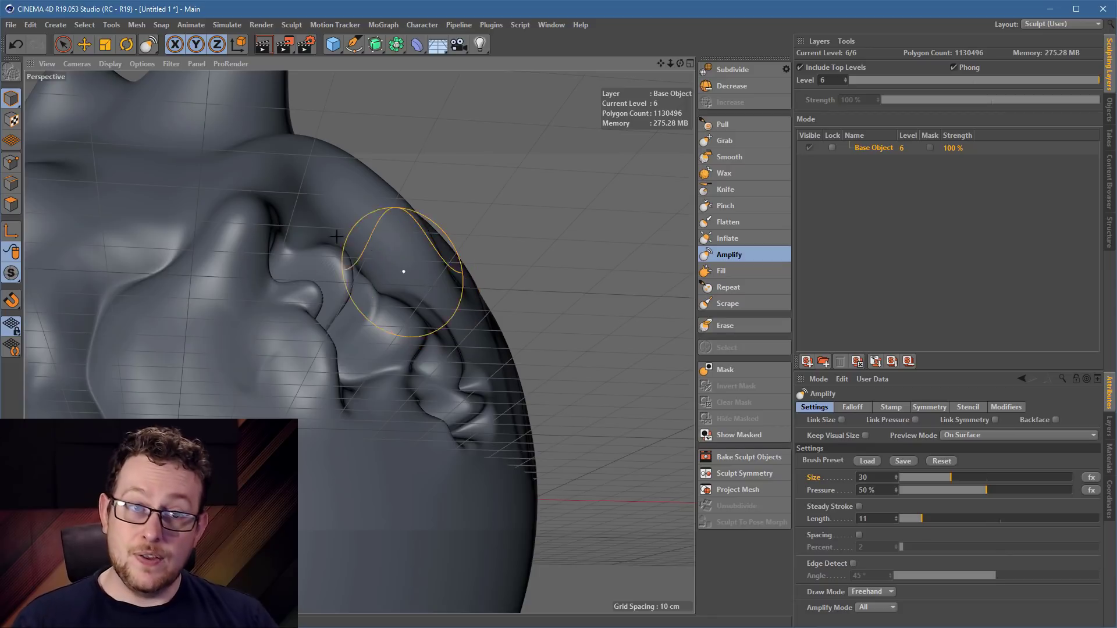
{"action": "middle_click_drag", "start_coordinate": [186, 229], "coordinate": [490, 258], "text": "alt"}
{"action": "left_click_drag", "start_coordinate": [489, 275], "coordinate": [466, 348], "text": "alt"}
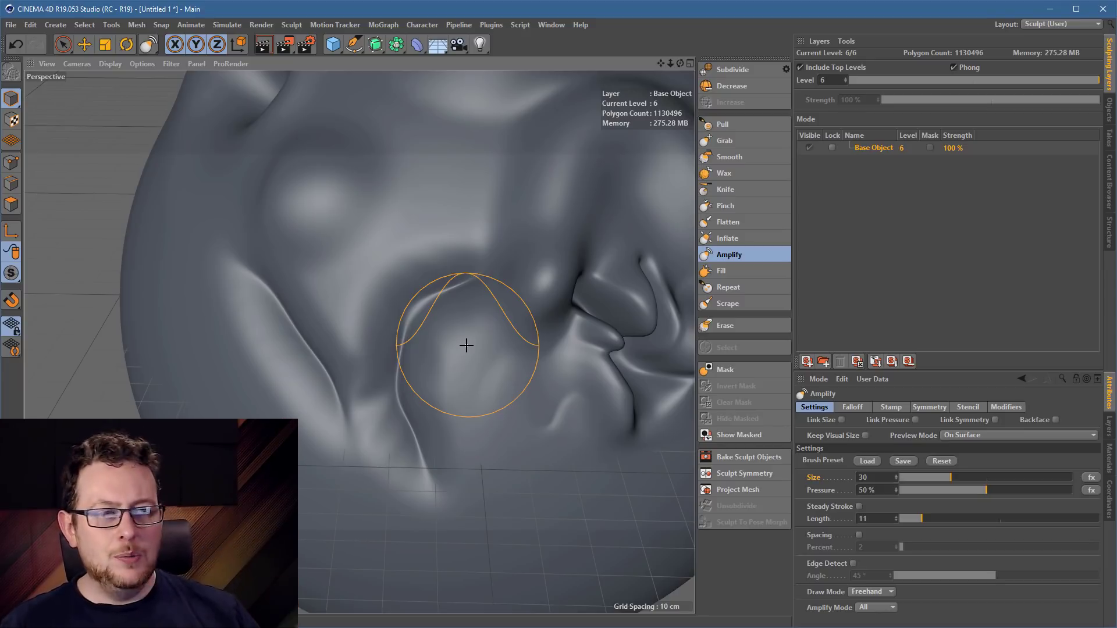
Swell the rounded bump into a bulging lobe with the Inflate brush at size 30 and pressure 20%
{"action": "left_click", "coordinate": [743, 240]}
{"action": "mouse_move", "coordinate": [432, 248]}
{"action": "left_mouse_down", "text": "alt"}
{"action": "mouse_move", "coordinate": [418, 290]}
{"action": "mouse_move", "coordinate": [428, 256]}
{"action": "left_mouse_up", "text": "alt"}
{"action": "middle_click_drag", "start_coordinate": [428, 256], "coordinate": [513, 334], "text": "alt"}
{"action": "left_click_drag", "start_coordinate": [514, 334], "coordinate": [389, 305], "text": "alt"}
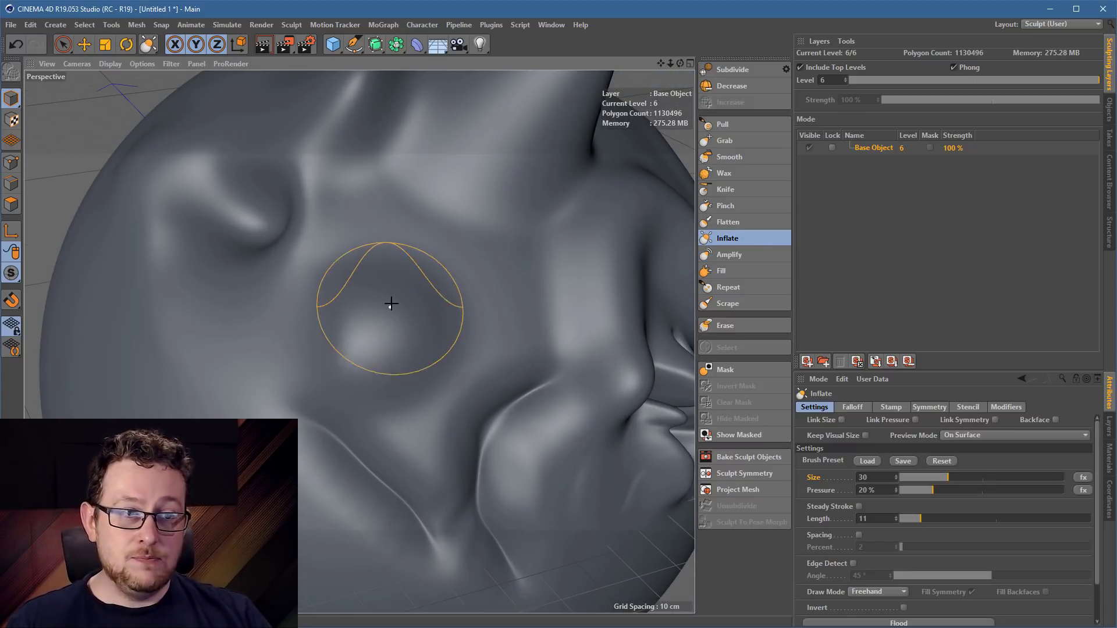
{"action": "mouse_move", "coordinate": [388, 342]}
{"action": "left_mouse_down"}
{"action": "mouse_move", "coordinate": [356, 366]}
{"action": "mouse_move", "coordinate": [407, 300]}
{"action": "mouse_move", "coordinate": [292, 359]}
{"action": "mouse_move", "coordinate": [389, 322]}
{"action": "mouse_move", "coordinate": [396, 338]}
{"action": "left_mouse_up"}
{"action": "mouse_move", "coordinate": [399, 338]}
{"action": "left_mouse_down", "text": "alt"}
{"action": "mouse_move", "coordinate": [228, 300]}
{"action": "mouse_move", "coordinate": [421, 321]}
{"action": "mouse_move", "coordinate": [341, 306]}
{"action": "mouse_move", "coordinate": [363, 371]}
{"action": "mouse_move", "coordinate": [456, 311]}
{"action": "mouse_move", "coordinate": [416, 326]}
{"action": "mouse_move", "coordinate": [643, 370]}
{"action": "mouse_move", "coordinate": [635, 394]}
{"action": "left_mouse_up", "text": "alt"}
{"action": "left_click_drag", "start_coordinate": [419, 386], "coordinate": [515, 302], "text": "alt"}
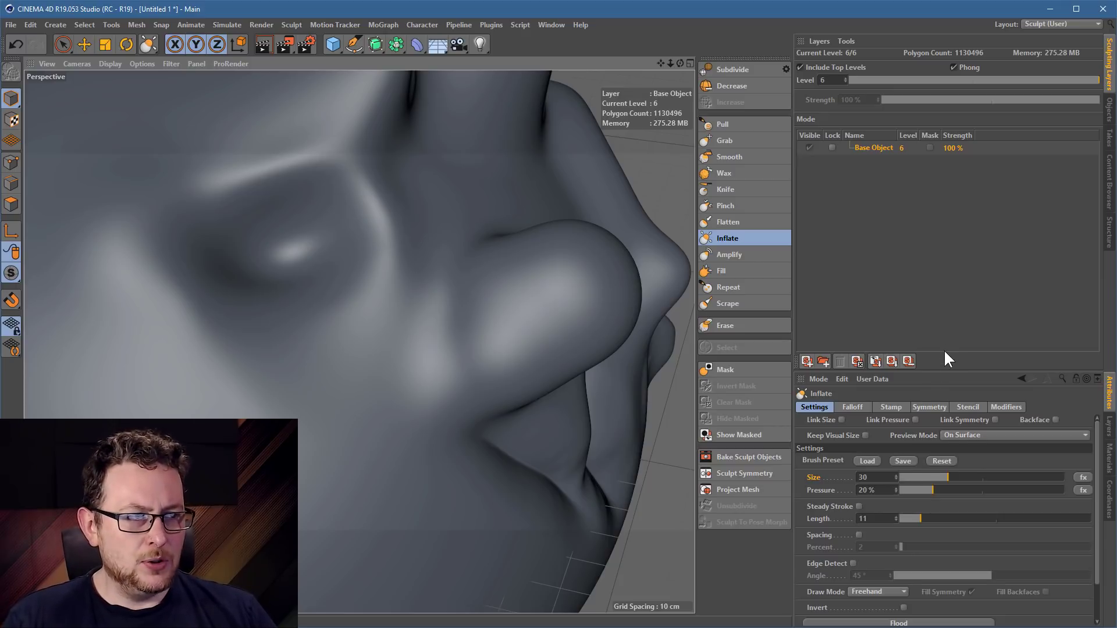
Enlarge the brush settings area, link the size across all brushes and set it to 24
{"action": "left_click_drag", "start_coordinate": [939, 370], "coordinate": [946, 274]}
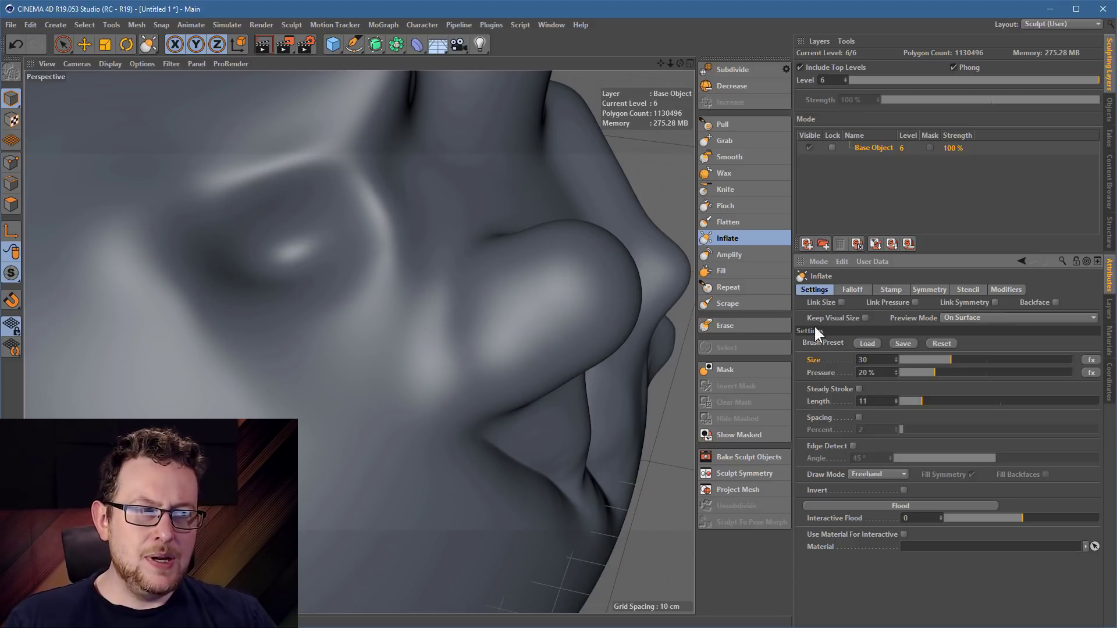
{"action": "left_click", "coordinate": [728, 123]}
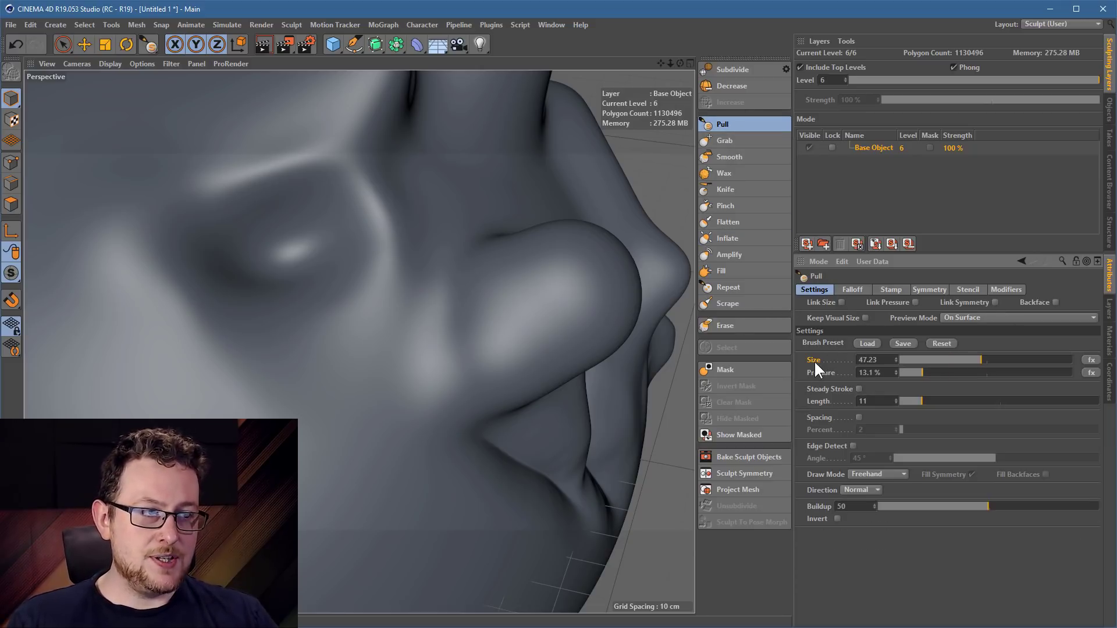
{"action": "left_click", "coordinate": [742, 139]}
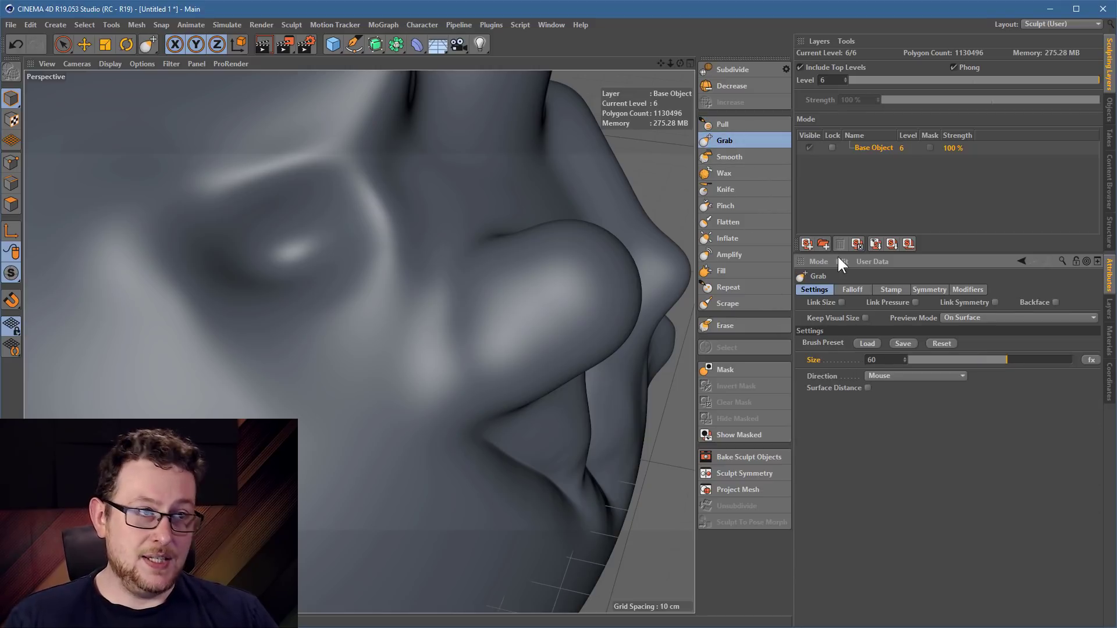
{"action": "left_click", "coordinate": [731, 189]}
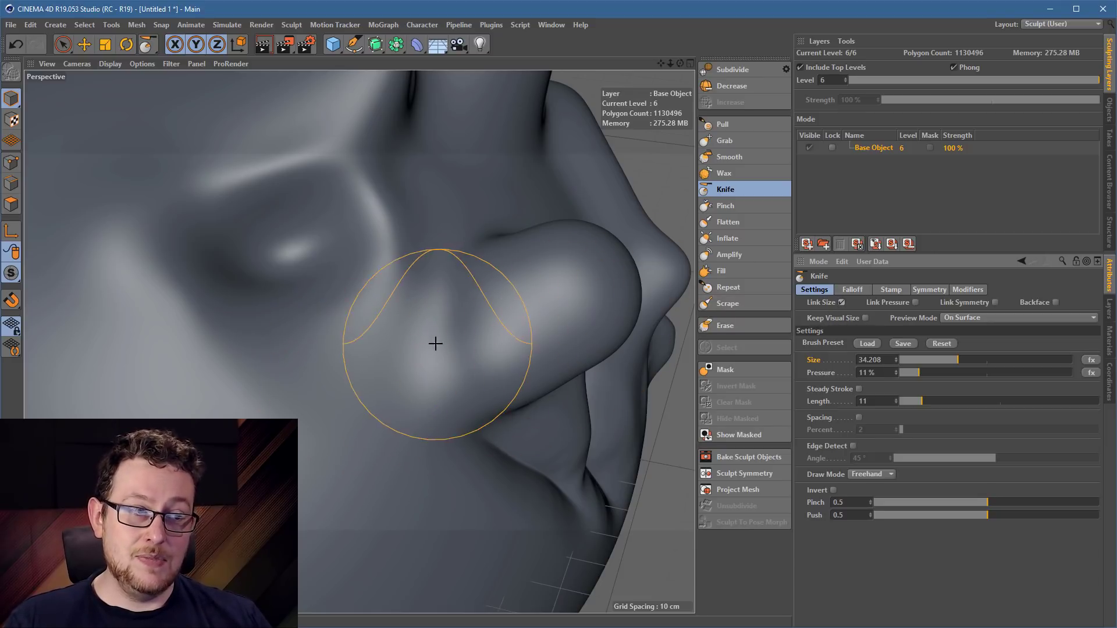
{"action": "left_click", "coordinate": [939, 359]}
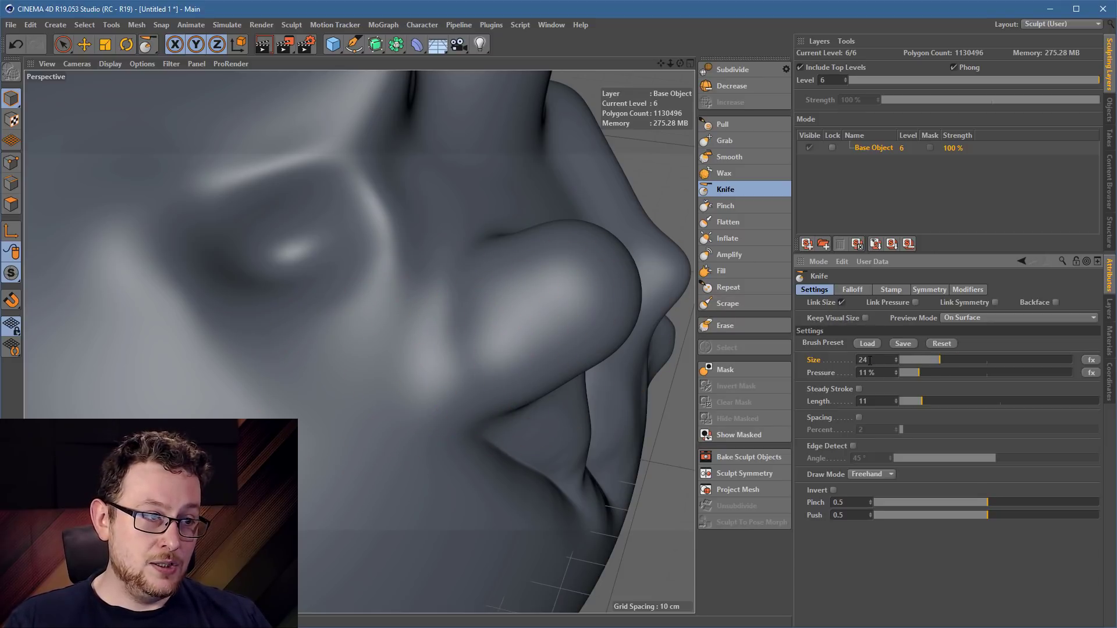
{"action": "left_click", "coordinate": [721, 172]}
{"action": "left_click", "coordinate": [727, 158]}
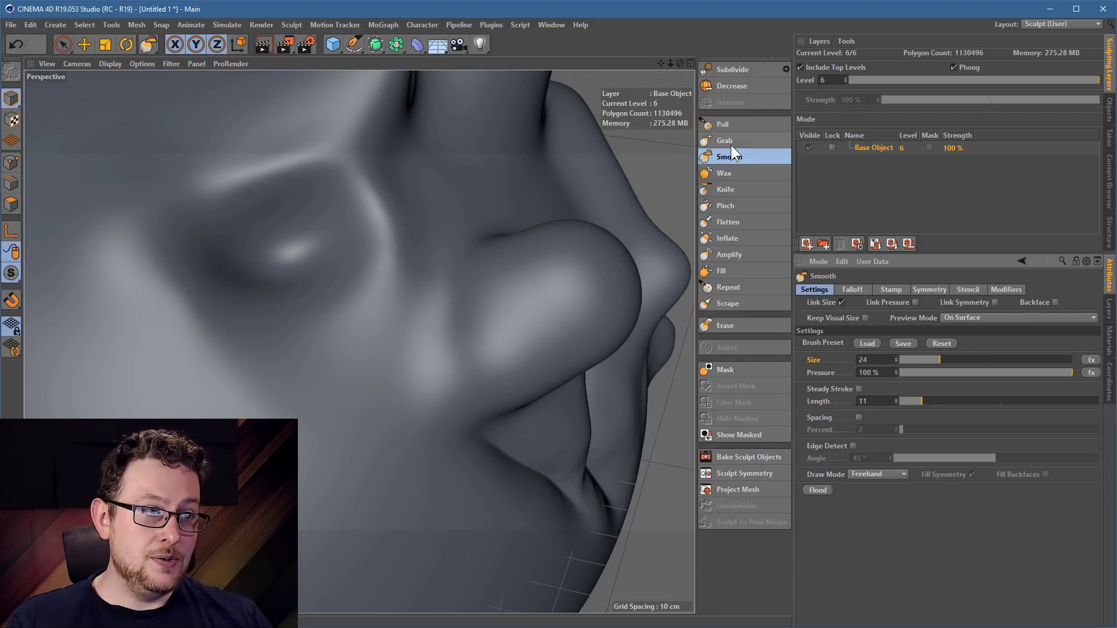
{"action": "left_click", "coordinate": [730, 142]}
Link the pressure across all brushes and set it to 38.7% from the Pull brush
{"action": "left_click", "coordinate": [732, 127]}
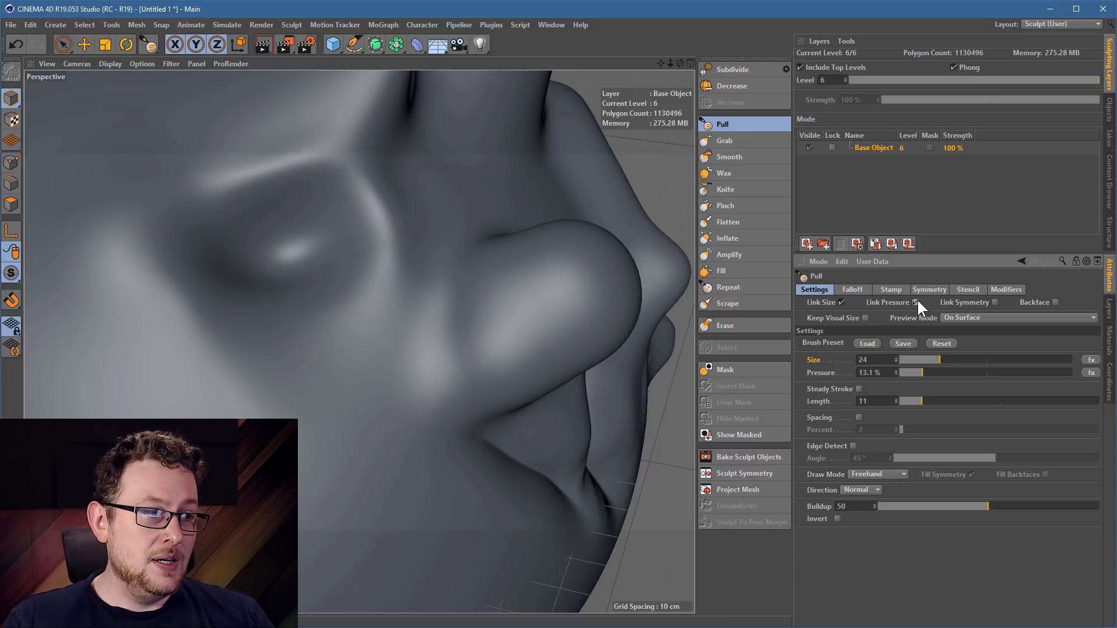
{"action": "mouse_move", "coordinate": [929, 372]}
{"action": "left_mouse_down"}
{"action": "mouse_move", "coordinate": [937, 368]}
{"action": "mouse_move", "coordinate": [928, 381]}
{"action": "left_mouse_up"}
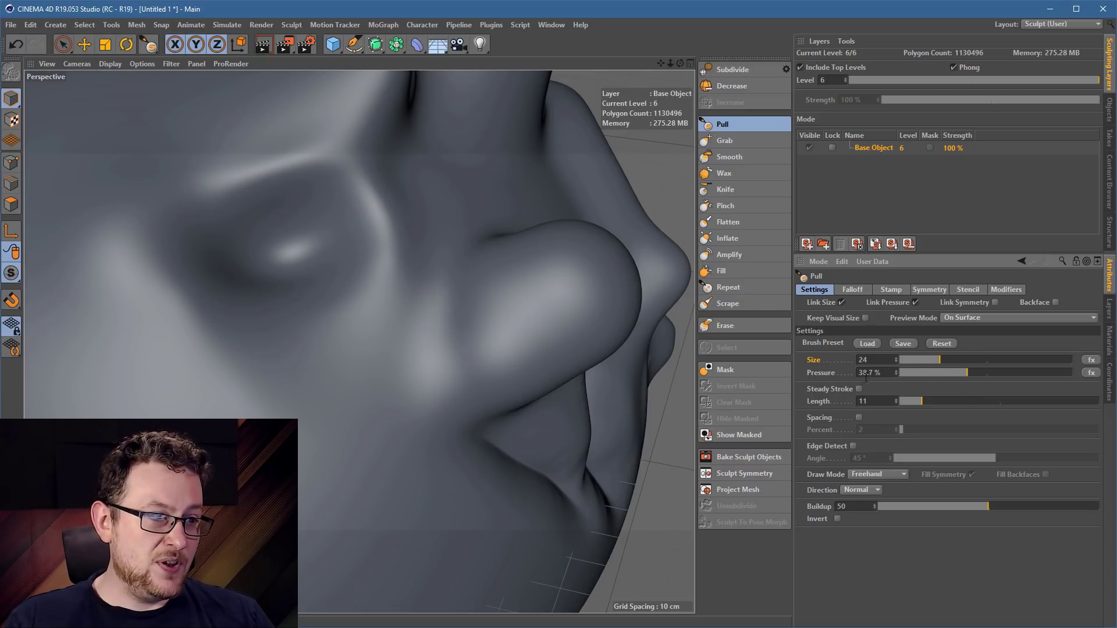
{"action": "left_click", "coordinate": [738, 137]}
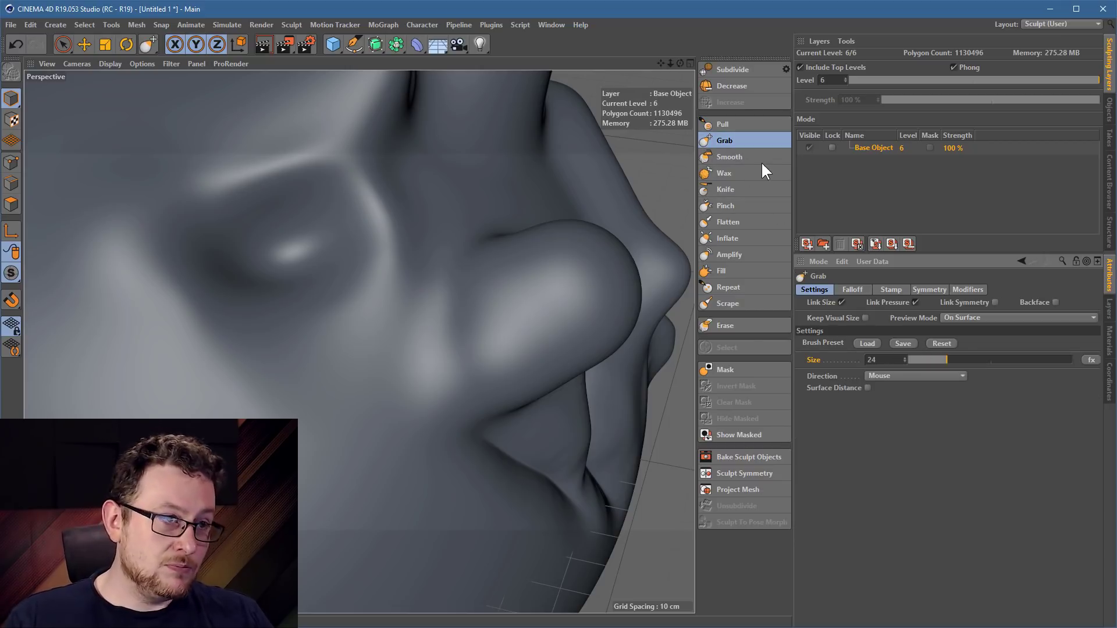
{"action": "left_click", "coordinate": [734, 153]}
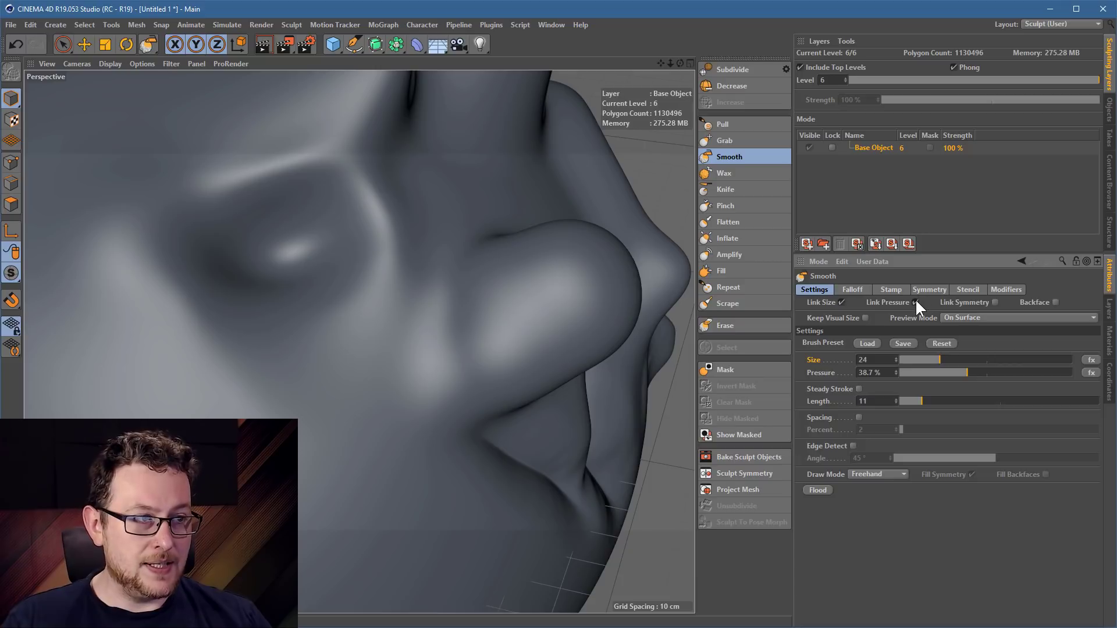
Turn off the shared size and pressure links and switch to the Pull brush
{"action": "left_click", "coordinate": [841, 302]}
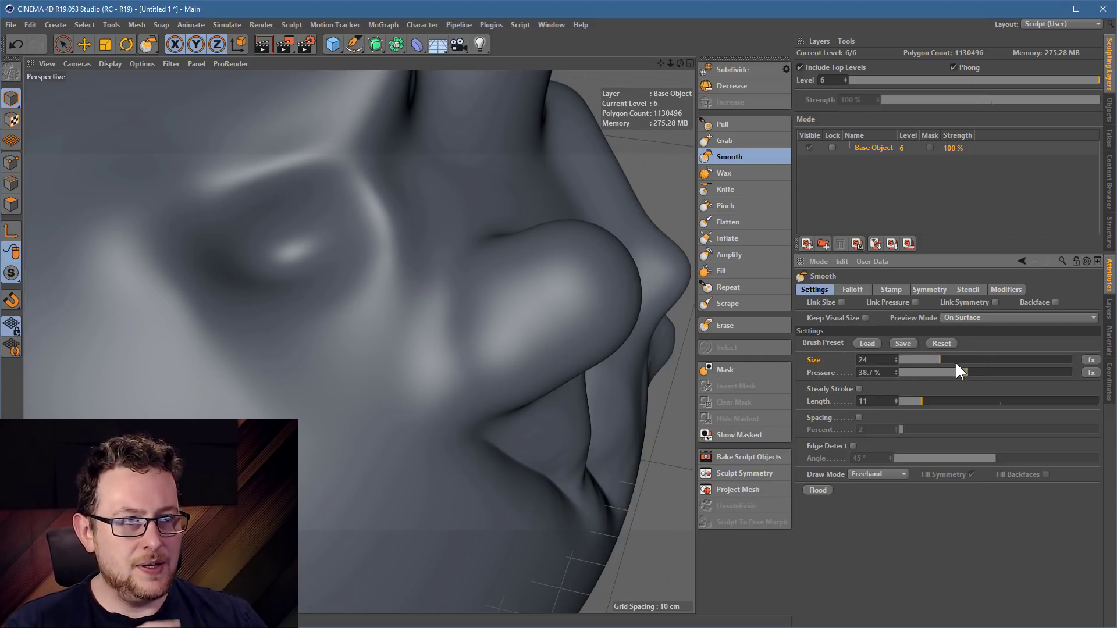
{"action": "left_click", "coordinate": [736, 127]}
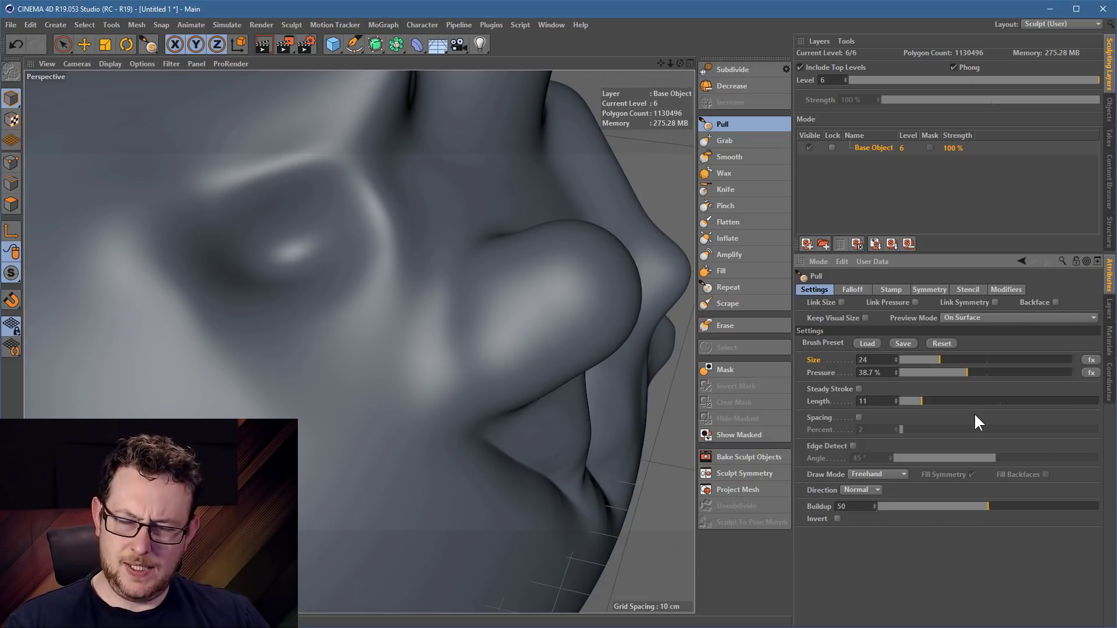
Browse the library of sculpt brush presets, from the screw and crack stamps through the tech, wall and zipper patterns
{"action": "left_click", "coordinate": [865, 344]}
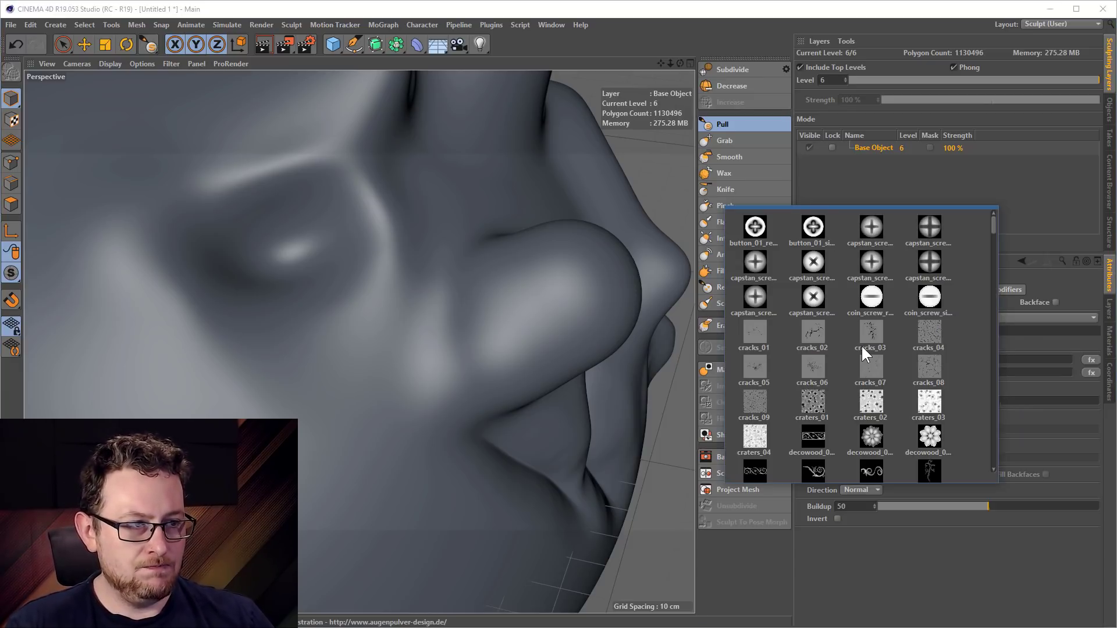
{"action": "scroll", "coordinate": [921, 318], "scroll_direction": "down", "scroll_amount": 10}
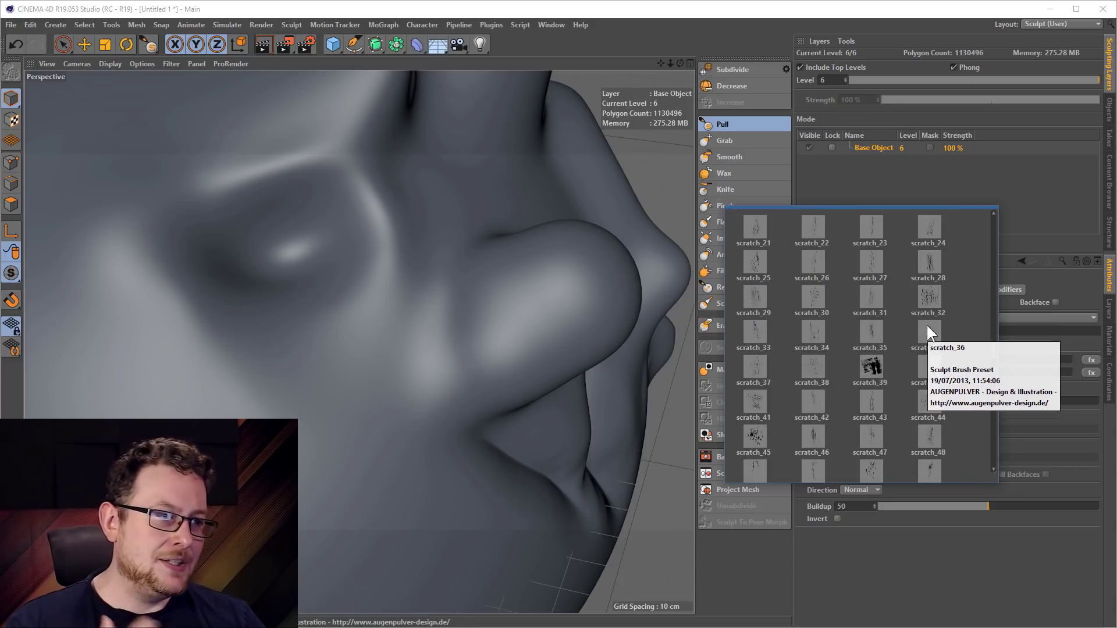
{"action": "left_click_drag", "start_coordinate": [994, 357], "coordinate": [998, 223]}
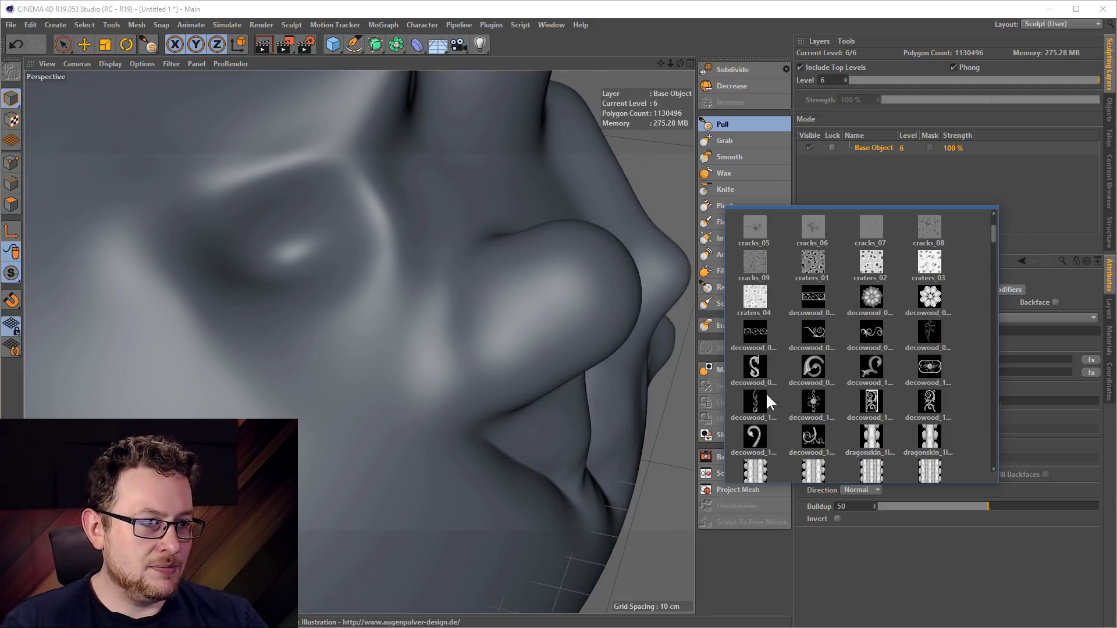
{"action": "left_click_drag", "start_coordinate": [994, 225], "coordinate": [1001, 474]}
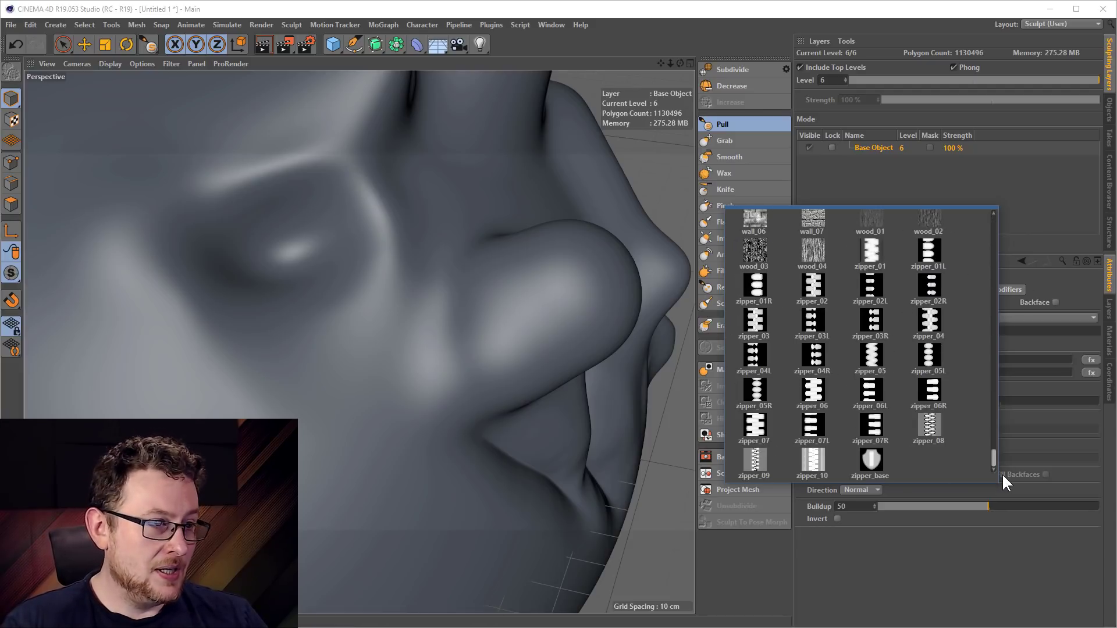
{"action": "scroll", "coordinate": [914, 338], "scroll_direction": "up", "scroll_amount": 3}
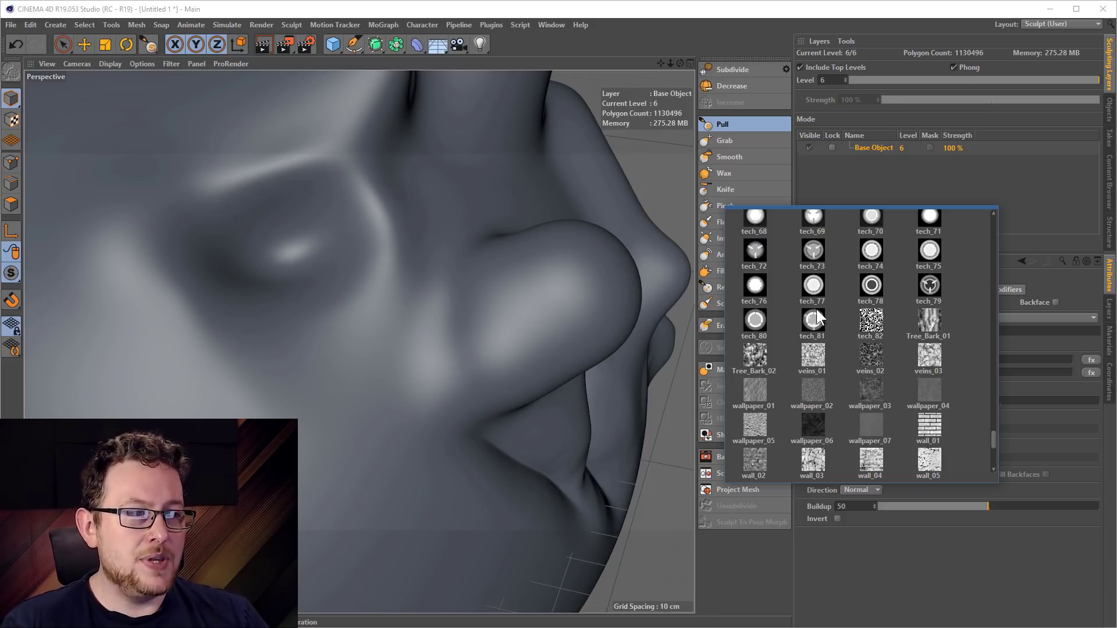
{"action": "left_click", "coordinate": [915, 196]}
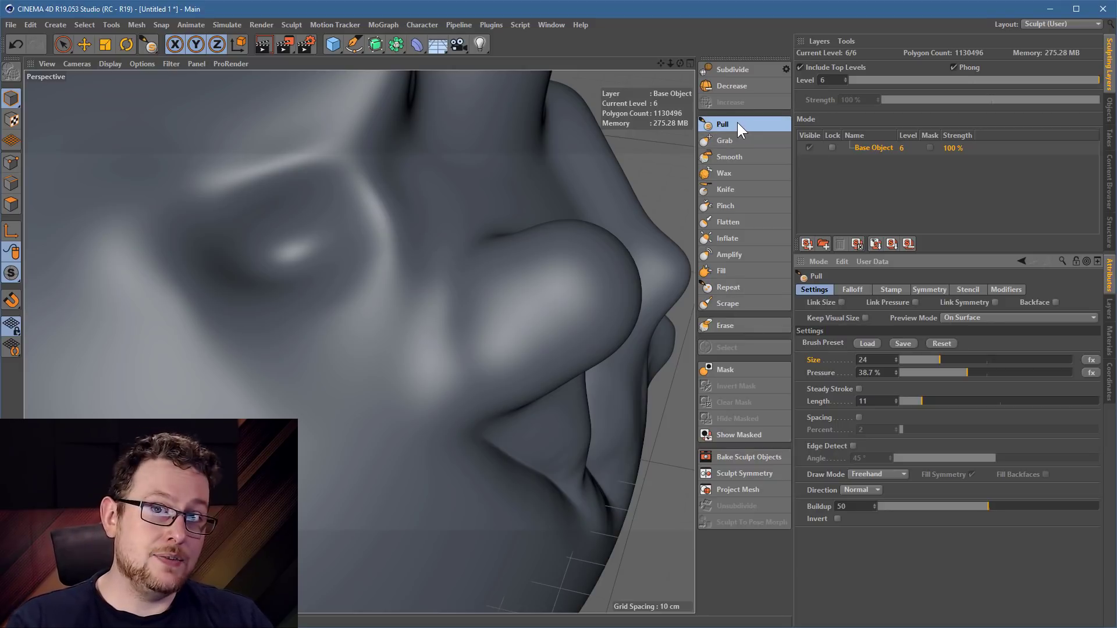
Choose the zipper_03 preset from the brush preset library and switch to the Repeat brush
{"action": "left_click", "coordinate": [865, 343]}
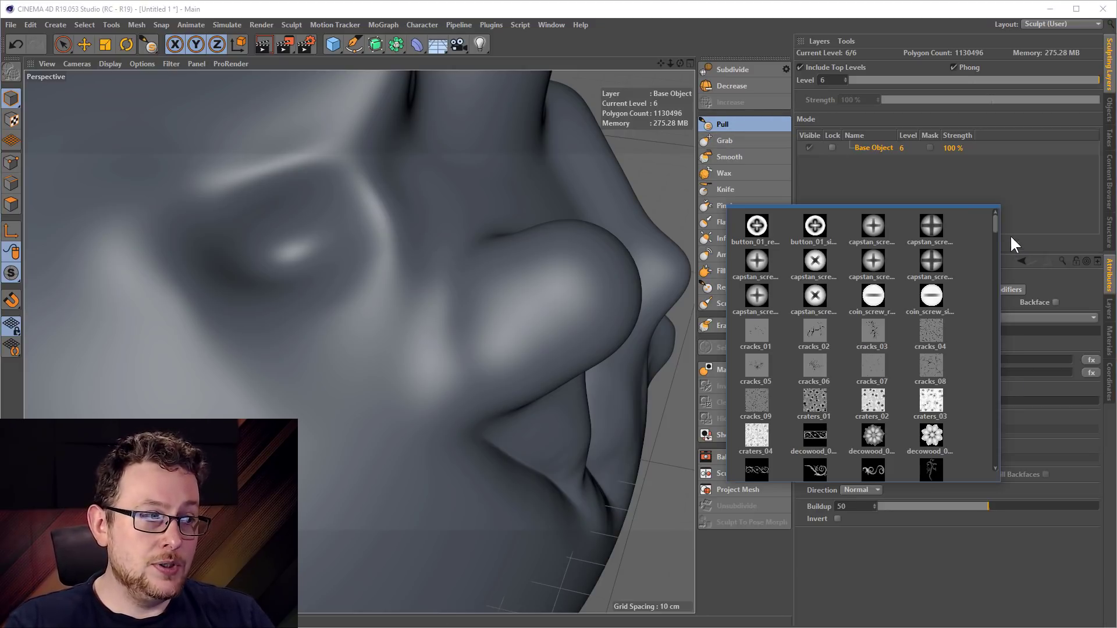
{"action": "left_click_drag", "start_coordinate": [996, 220], "coordinate": [1014, 466]}
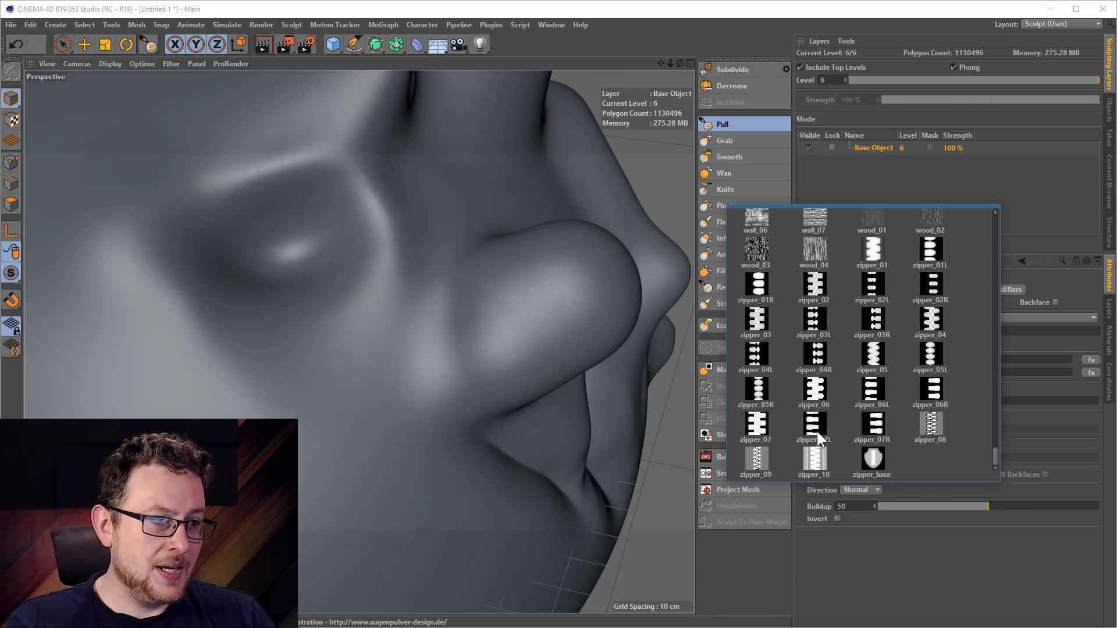
{"action": "left_click", "coordinate": [760, 322]}
{"action": "left_click", "coordinate": [762, 287]}
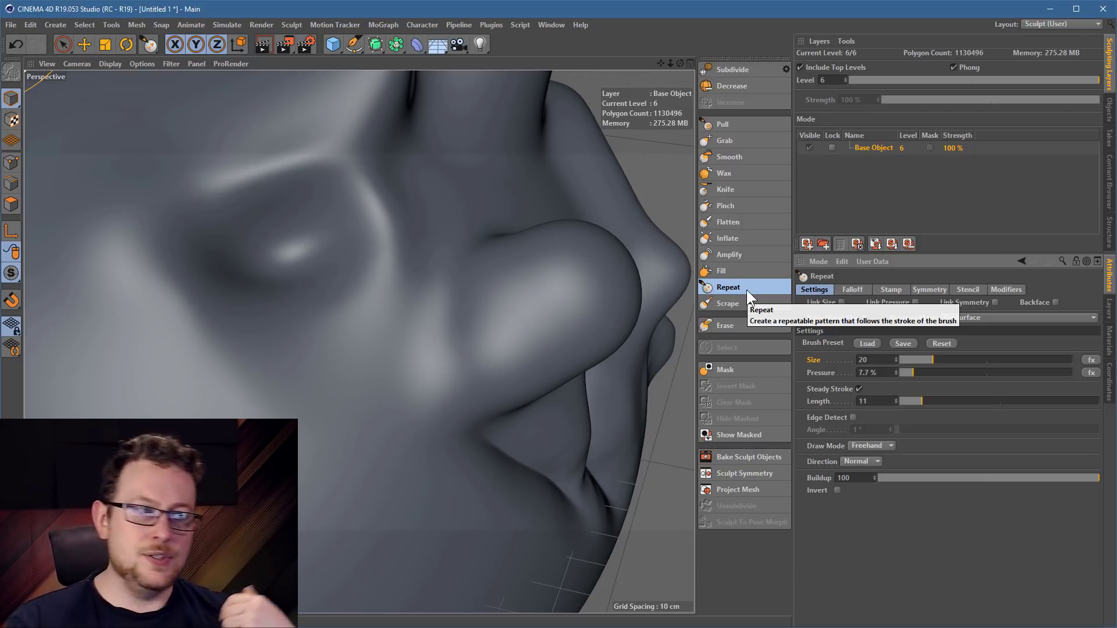
Load the zipper_03 preset for the Repeat brush and stroke a zipper pattern below the hollow and onto the bulging lobe
{"action": "left_click", "coordinate": [870, 343]}
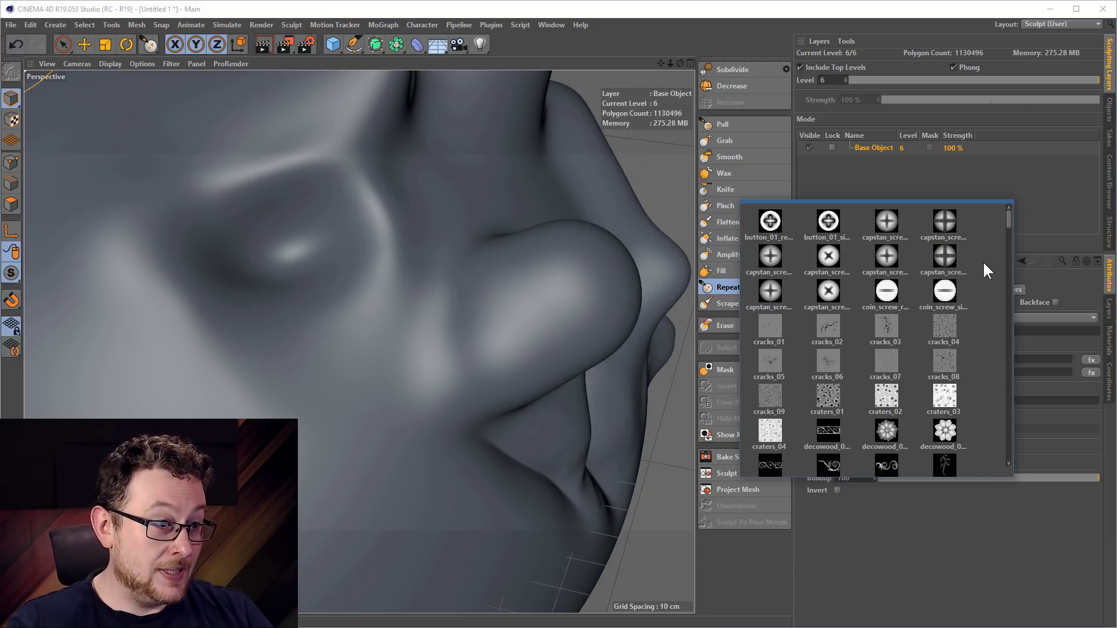
{"action": "left_click_drag", "start_coordinate": [1009, 221], "coordinate": [1009, 494]}
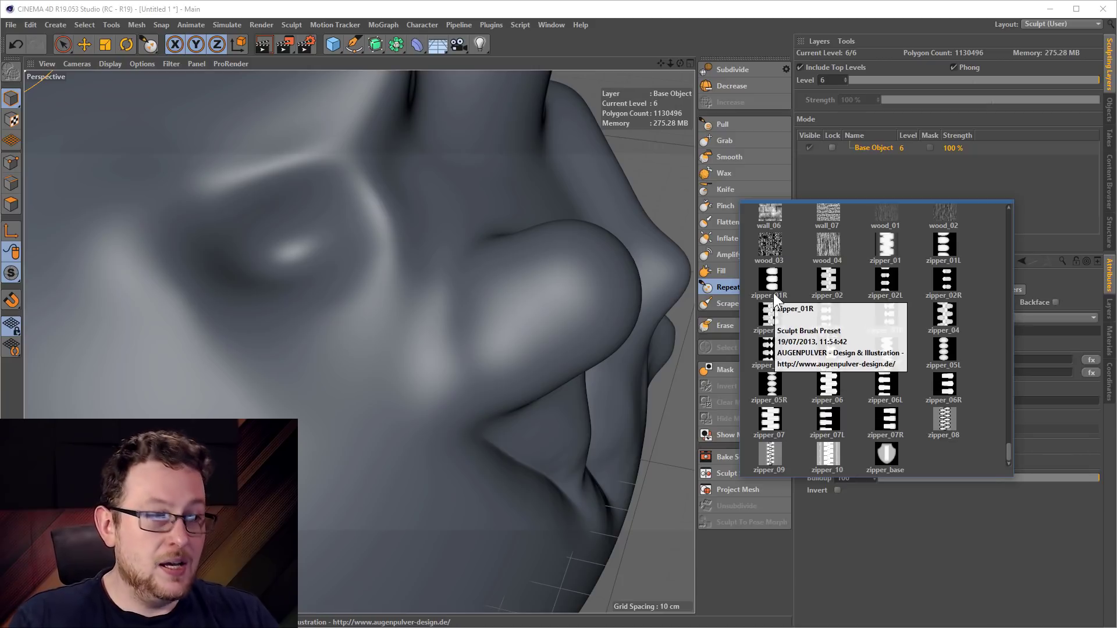
{"action": "left_click", "coordinate": [771, 313]}
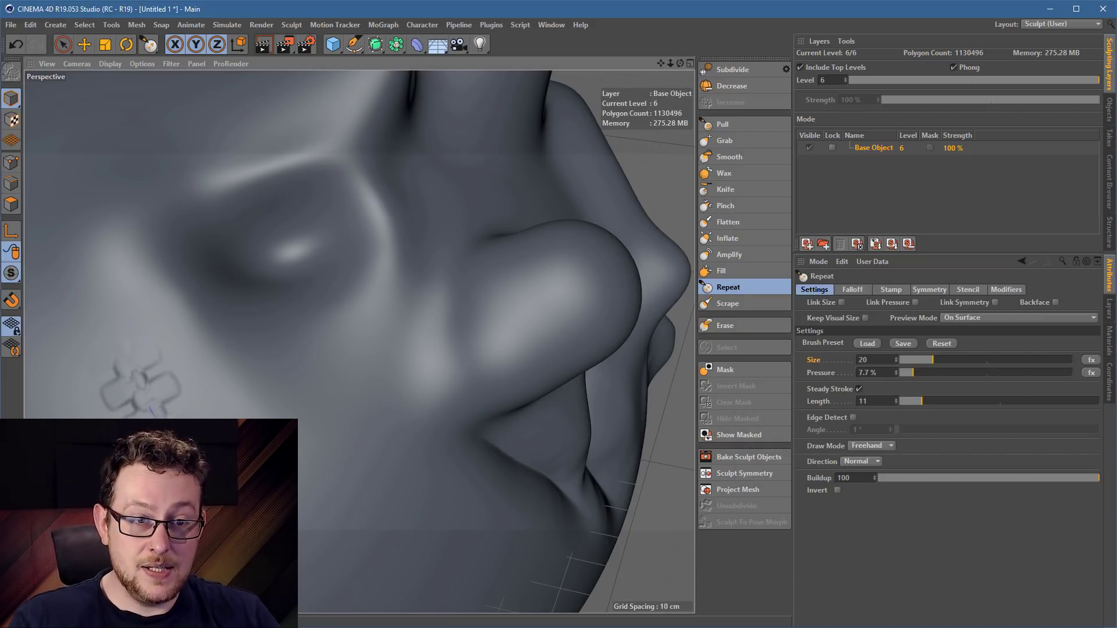
{"action": "mouse_move", "coordinate": [279, 471]}
{"action": "left_mouse_down"}
{"action": "mouse_move", "coordinate": [411, 389]}
{"action": "mouse_move", "coordinate": [466, 339]}
{"action": "mouse_move", "coordinate": [593, 289]}
{"action": "left_mouse_up"}
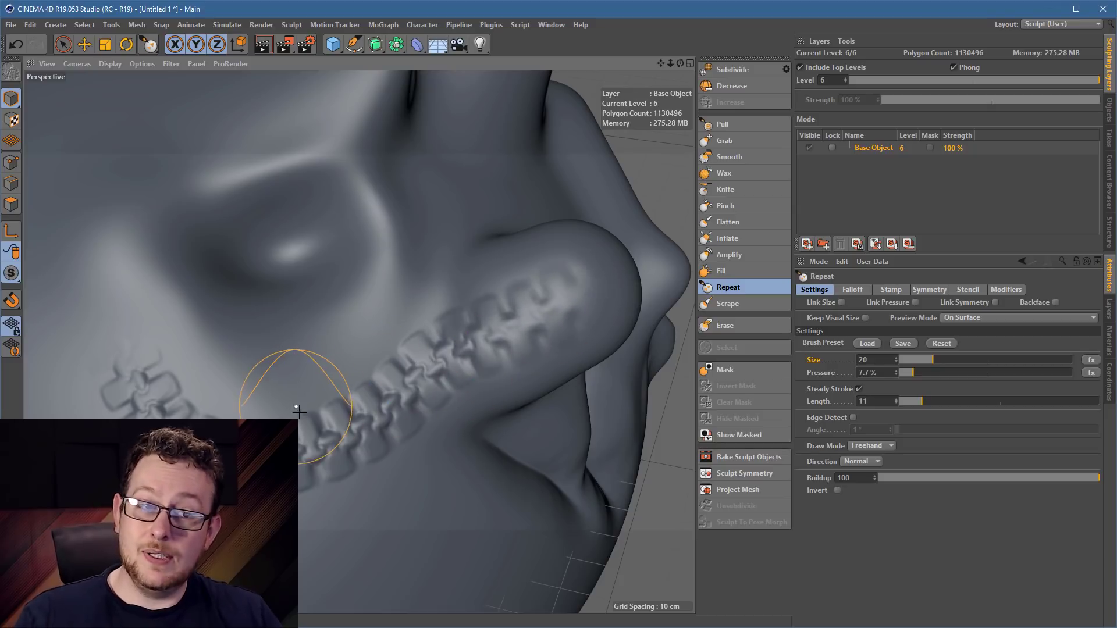
{"action": "mouse_move", "coordinate": [329, 477]}
{"action": "left_mouse_down", "text": "alt"}
{"action": "mouse_move", "coordinate": [250, 469]}
{"action": "mouse_move", "coordinate": [239, 405]}
{"action": "mouse_move", "coordinate": [317, 467]}
{"action": "mouse_move", "coordinate": [250, 474]}
{"action": "mouse_move", "coordinate": [317, 476]}
{"action": "left_mouse_up", "text": "alt"}
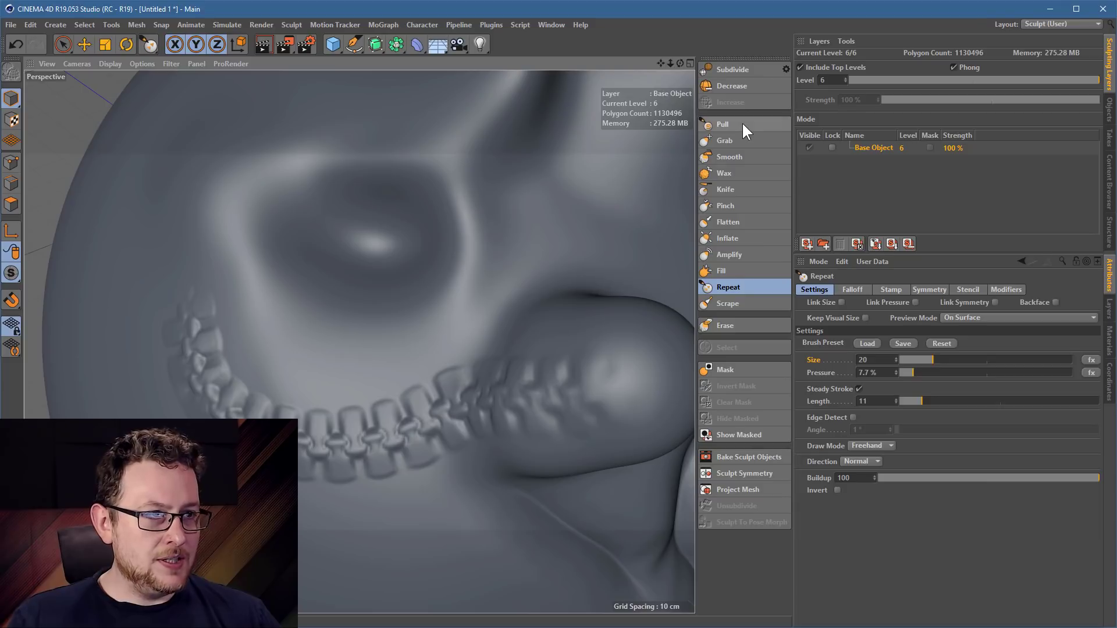
Switch to the Pull brush and reduce its size to about 4.5
{"action": "left_click", "coordinate": [750, 185]}
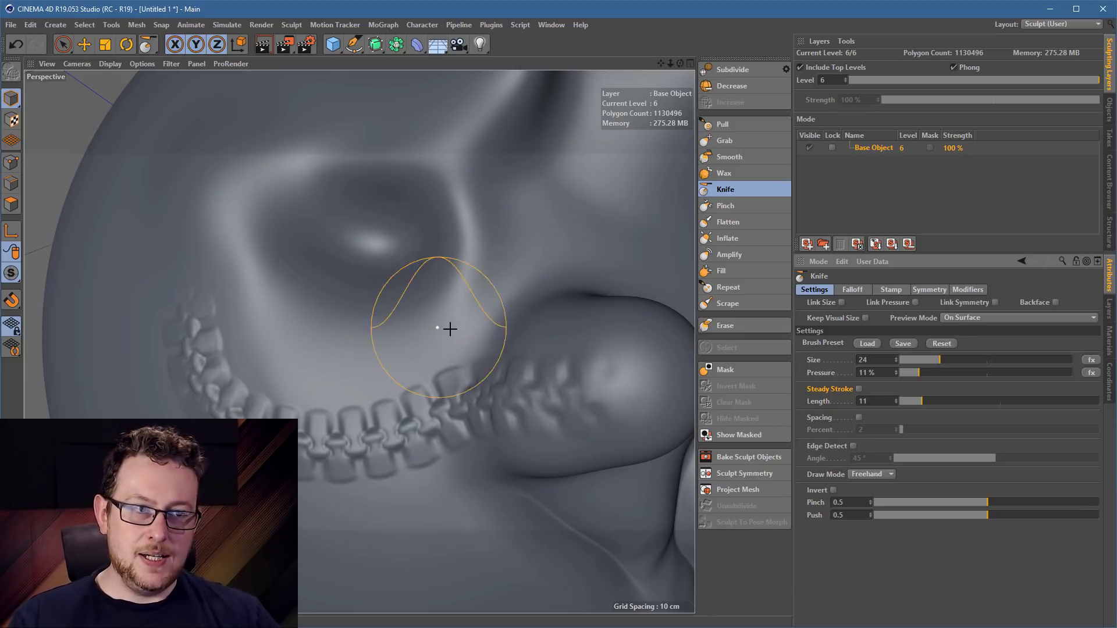
{"action": "left_click", "coordinate": [742, 125]}
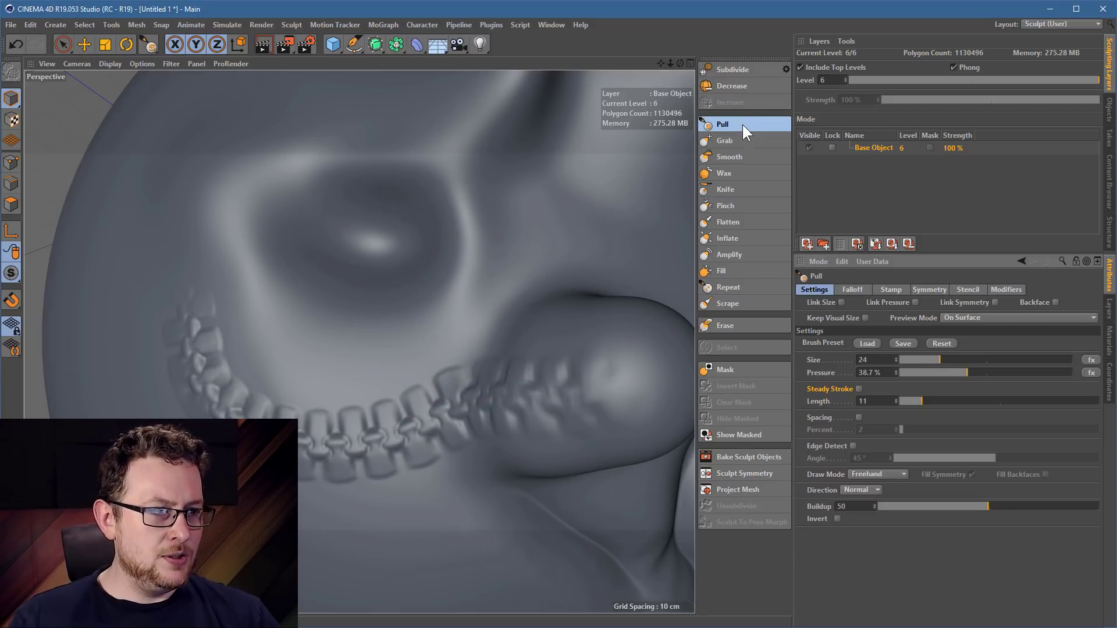
{"action": "middle_click_drag", "start_coordinate": [469, 328], "coordinate": [445, 324]}
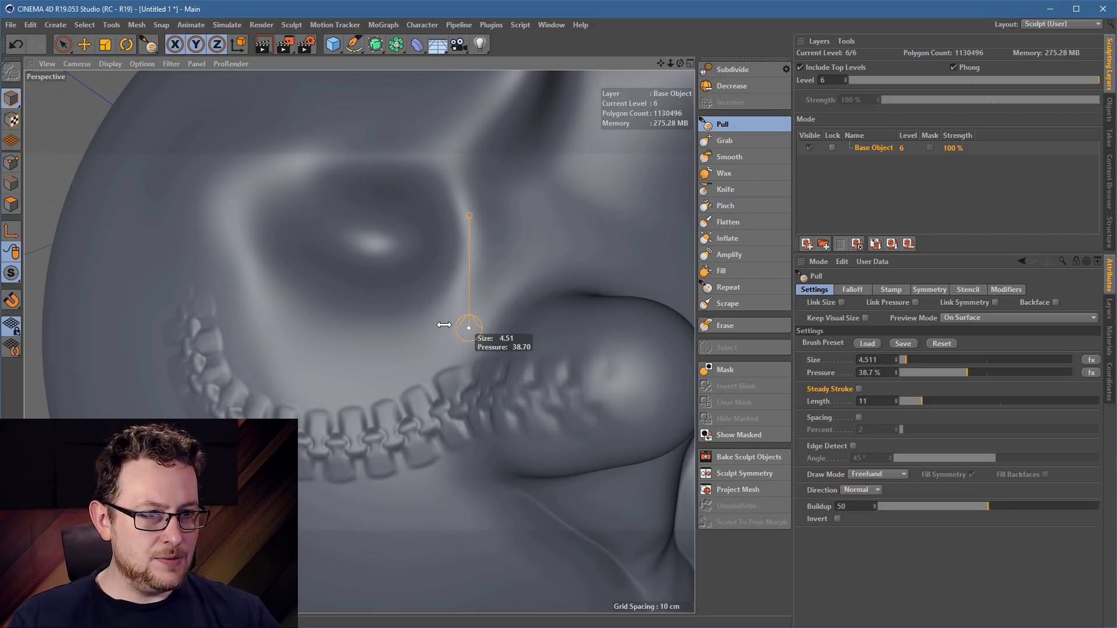
Try drawing thin freehand ridges with the Pull brush on the sphere's bare side without Steady Stroke, undoing them
{"action": "mouse_move", "coordinate": [264, 317]}
{"action": "left_mouse_down", "text": "alt"}
{"action": "mouse_move", "coordinate": [392, 317]}
{"action": "mouse_move", "coordinate": [678, 268]}
{"action": "left_mouse_up", "text": "alt"}
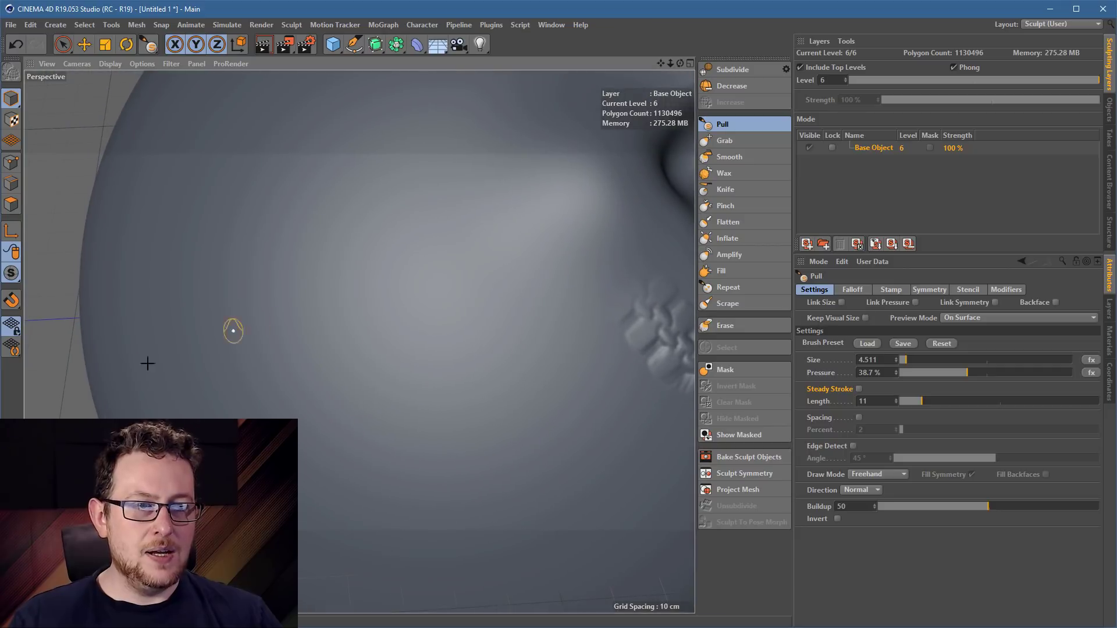
{"action": "left_click_drag", "start_coordinate": [302, 351], "coordinate": [381, 353], "text": "alt"}
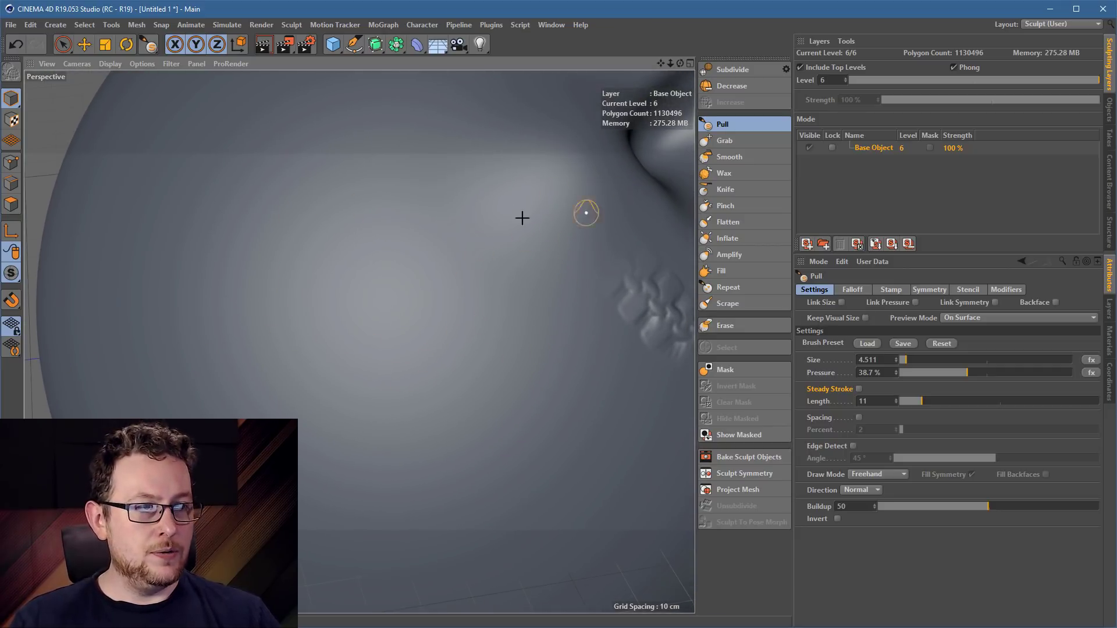
{"action": "mouse_move", "coordinate": [354, 403]}
{"action": "left_mouse_down"}
{"action": "mouse_move", "coordinate": [288, 358]}
{"action": "mouse_move", "coordinate": [377, 203]}
{"action": "left_mouse_up"}
{"action": "mouse_move", "coordinate": [420, 258]}
{"action": "left_mouse_down"}
{"action": "mouse_move", "coordinate": [444, 411]}
{"action": "mouse_move", "coordinate": [564, 372]}
{"action": "mouse_move", "coordinate": [553, 314]}
{"action": "left_mouse_up"}
{"action": "key", "text": "ctrl+z"}
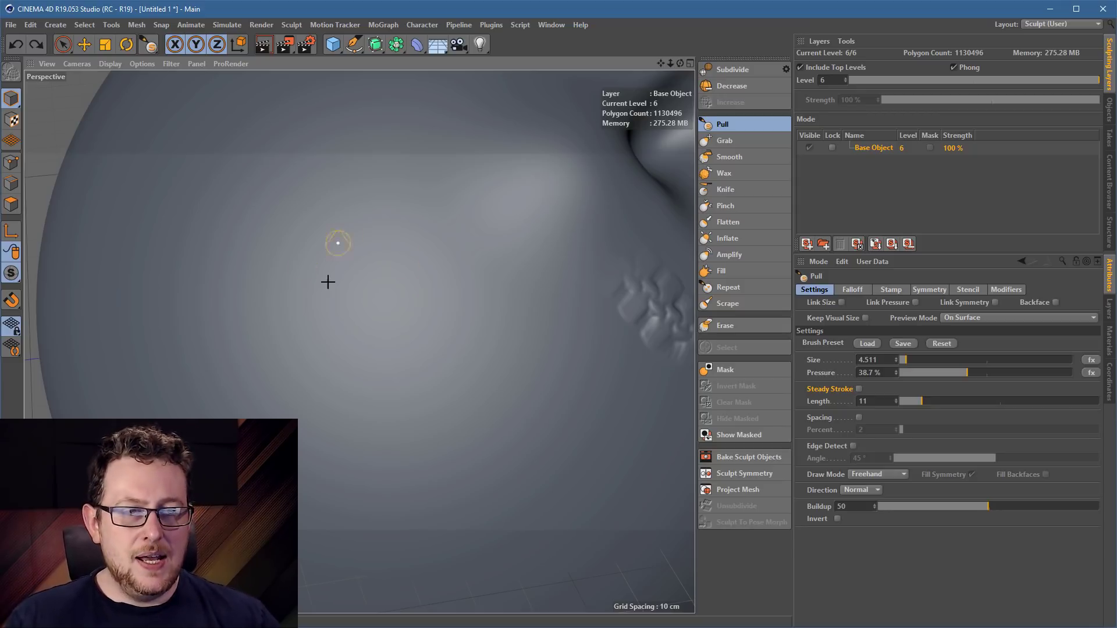
{"action": "mouse_move", "coordinate": [274, 242]}
{"action": "left_mouse_down"}
{"action": "mouse_move", "coordinate": [318, 232]}
{"action": "mouse_move", "coordinate": [376, 250]}
{"action": "mouse_move", "coordinate": [440, 247]}
{"action": "mouse_move", "coordinate": [483, 273]}
{"action": "mouse_move", "coordinate": [585, 385]}
{"action": "mouse_move", "coordinate": [576, 405]}
{"action": "mouse_move", "coordinate": [589, 441]}
{"action": "mouse_move", "coordinate": [575, 461]}
{"action": "left_mouse_up"}
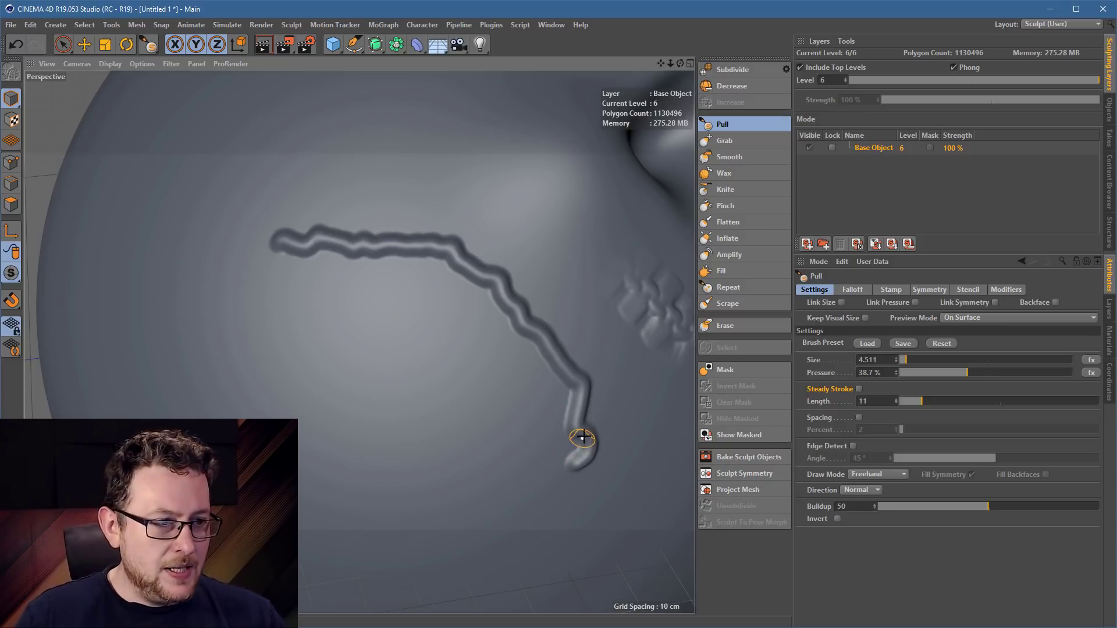
{"action": "key", "text": "ctrl+z"}
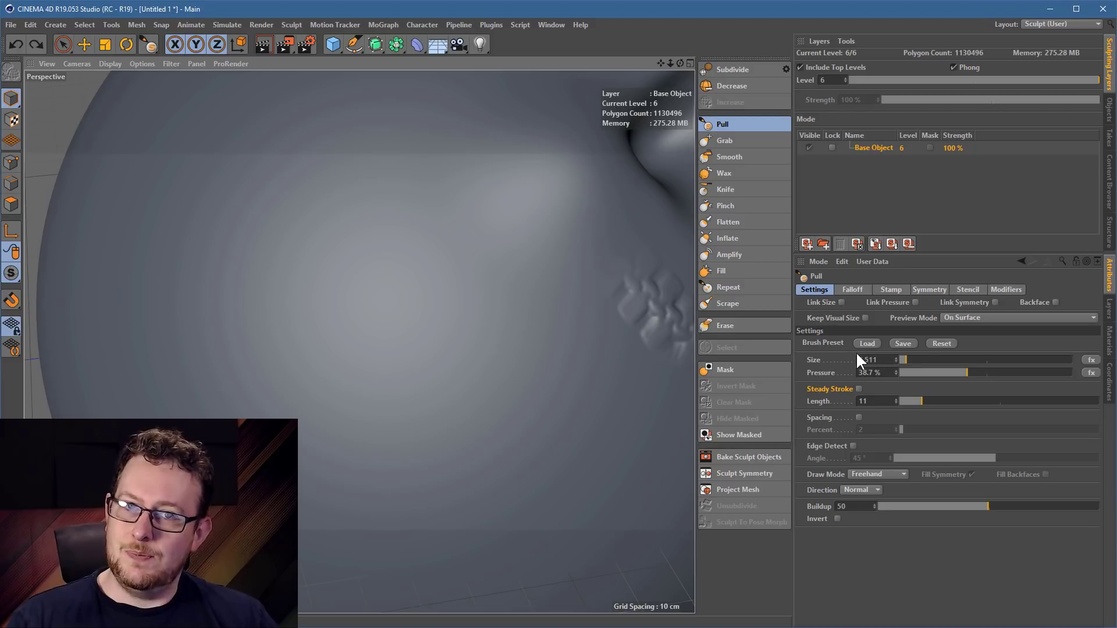
Enable Steady Stroke with a length of 65 and draw a long, looping, overlapping ridge on the sphere's bare side
{"action": "left_click", "coordinate": [859, 388]}
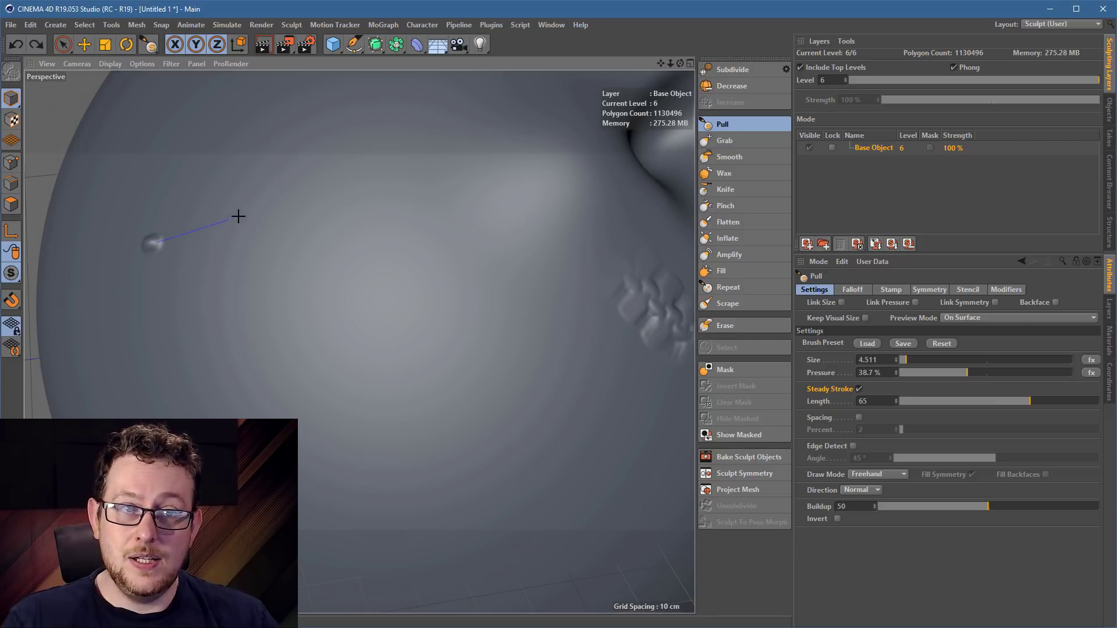
{"action": "mouse_move", "coordinate": [238, 216]}
{"action": "left_mouse_down"}
{"action": "mouse_move", "coordinate": [299, 163]}
{"action": "mouse_move", "coordinate": [334, 187]}
{"action": "mouse_move", "coordinate": [374, 261]}
{"action": "mouse_move", "coordinate": [395, 268]}
{"action": "left_mouse_up"}
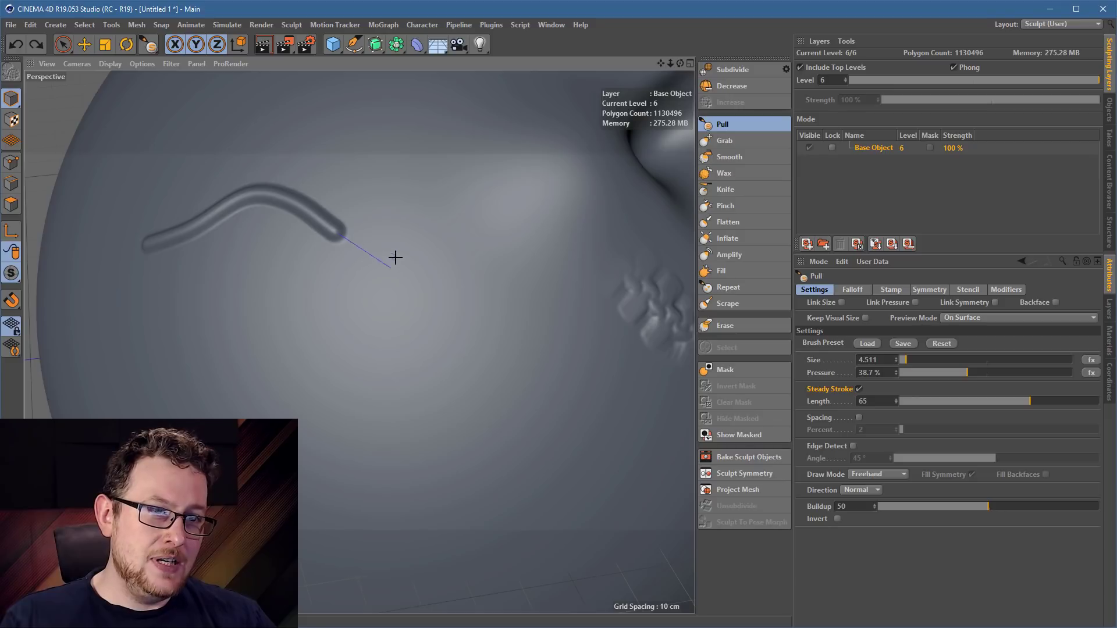
{"action": "mouse_move", "coordinate": [403, 270]}
{"action": "left_mouse_down"}
{"action": "mouse_move", "coordinate": [424, 259]}
{"action": "mouse_move", "coordinate": [429, 284]}
{"action": "mouse_move", "coordinate": [441, 272]}
{"action": "mouse_move", "coordinate": [454, 289]}
{"action": "mouse_move", "coordinate": [480, 291]}
{"action": "mouse_move", "coordinate": [486, 279]}
{"action": "mouse_move", "coordinate": [488, 330]}
{"action": "mouse_move", "coordinate": [496, 306]}
{"action": "left_mouse_up"}
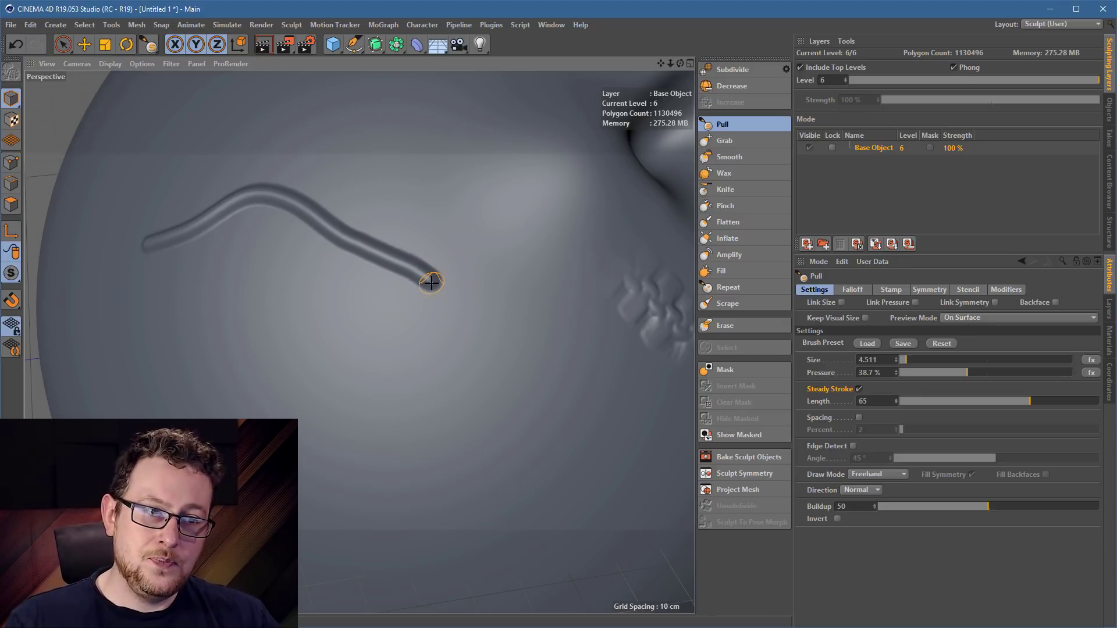
{"action": "mouse_move", "coordinate": [487, 309]}
{"action": "left_mouse_down"}
{"action": "mouse_move", "coordinate": [524, 341]}
{"action": "mouse_move", "coordinate": [509, 374]}
{"action": "mouse_move", "coordinate": [469, 424]}
{"action": "mouse_move", "coordinate": [397, 437]}
{"action": "mouse_move", "coordinate": [332, 399]}
{"action": "mouse_move", "coordinate": [289, 414]}
{"action": "mouse_move", "coordinate": [244, 374]}
{"action": "mouse_move", "coordinate": [197, 377]}
{"action": "mouse_move", "coordinate": [123, 298]}
{"action": "mouse_move", "coordinate": [97, 245]}
{"action": "left_mouse_up"}
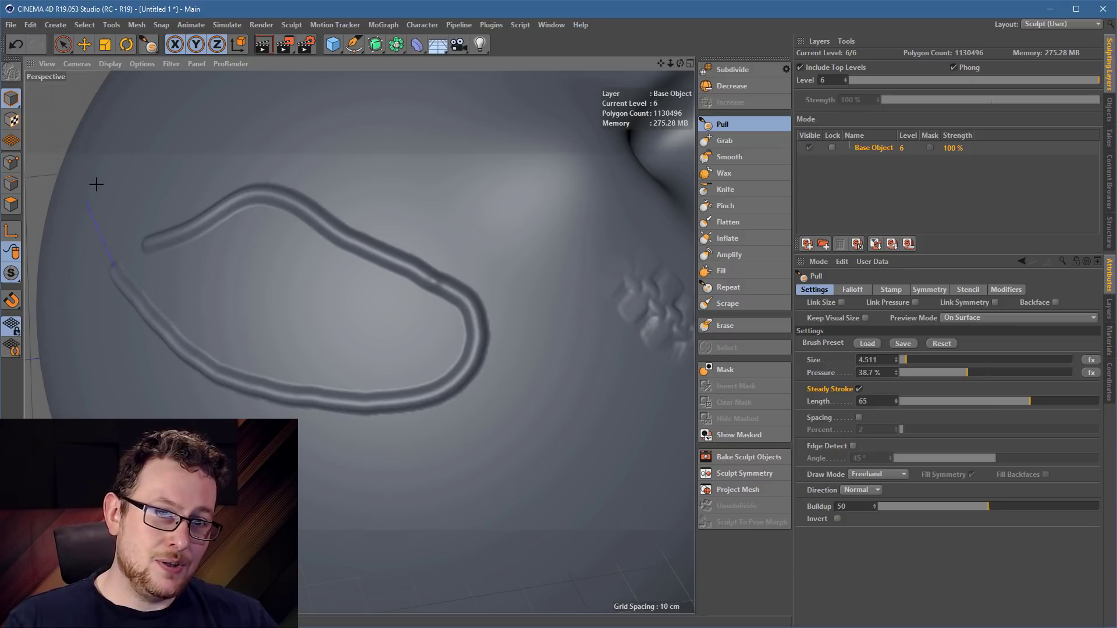
{"action": "mouse_move", "coordinate": [138, 168]}
{"action": "left_mouse_down"}
{"action": "mouse_move", "coordinate": [195, 169]}
{"action": "mouse_move", "coordinate": [246, 334]}
{"action": "mouse_move", "coordinate": [419, 292]}
{"action": "mouse_move", "coordinate": [468, 325]}
{"action": "mouse_move", "coordinate": [499, 399]}
{"action": "mouse_move", "coordinate": [601, 366]}
{"action": "mouse_move", "coordinate": [586, 244]}
{"action": "mouse_move", "coordinate": [497, 211]}
{"action": "mouse_move", "coordinate": [331, 285]}
{"action": "mouse_move", "coordinate": [254, 256]}
{"action": "mouse_move", "coordinate": [167, 277]}
{"action": "mouse_move", "coordinate": [160, 332]}
{"action": "left_mouse_up"}
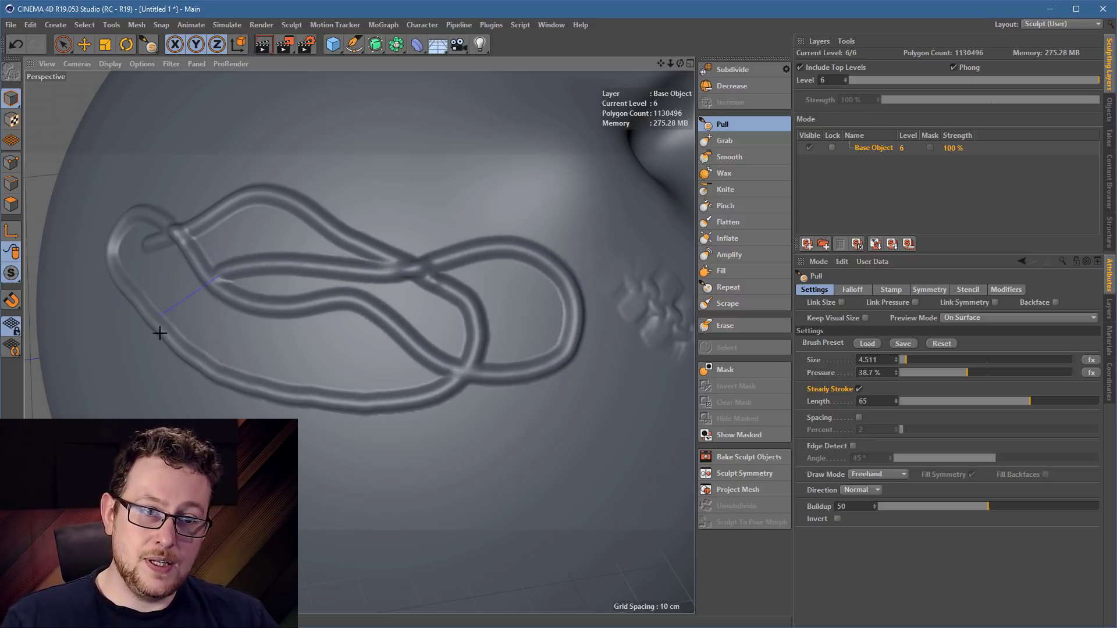
{"action": "mouse_move", "coordinate": [240, 379]}
{"action": "left_mouse_down"}
{"action": "mouse_move", "coordinate": [344, 367]}
{"action": "mouse_move", "coordinate": [413, 374]}
{"action": "mouse_move", "coordinate": [473, 438]}
{"action": "mouse_move", "coordinate": [599, 423]}
{"action": "left_mouse_up"}
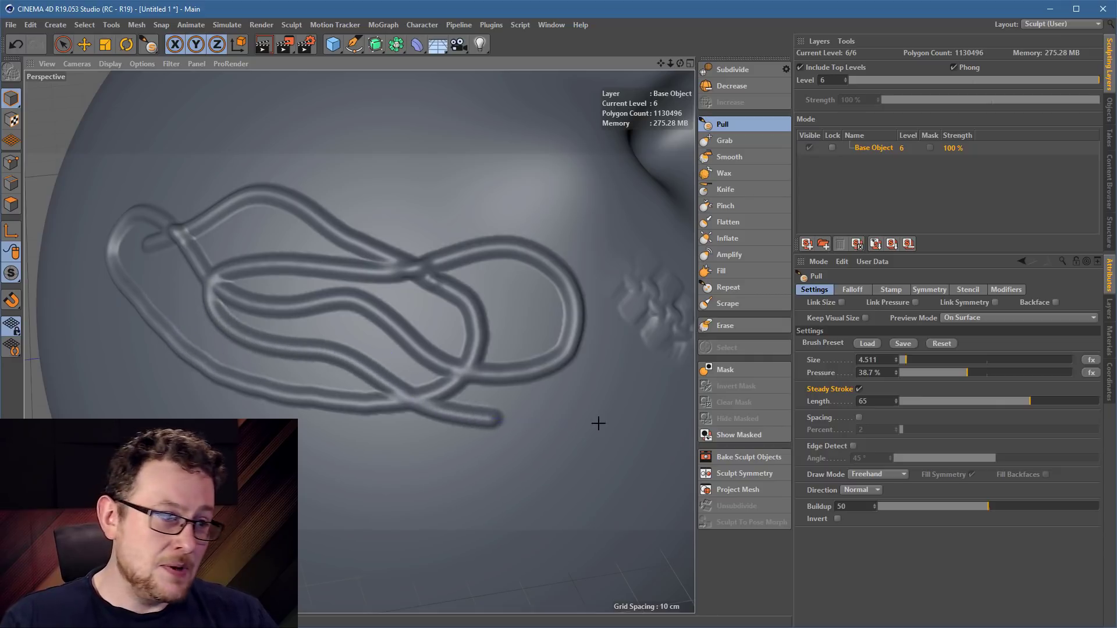
Set the Steady Stroke length to 29, disable Steady Stroke and draw a short wavy ridge above the looping lines
{"action": "left_click", "coordinate": [1001, 401]}
{"action": "left_click_drag", "start_coordinate": [1041, 409], "coordinate": [954, 409]}
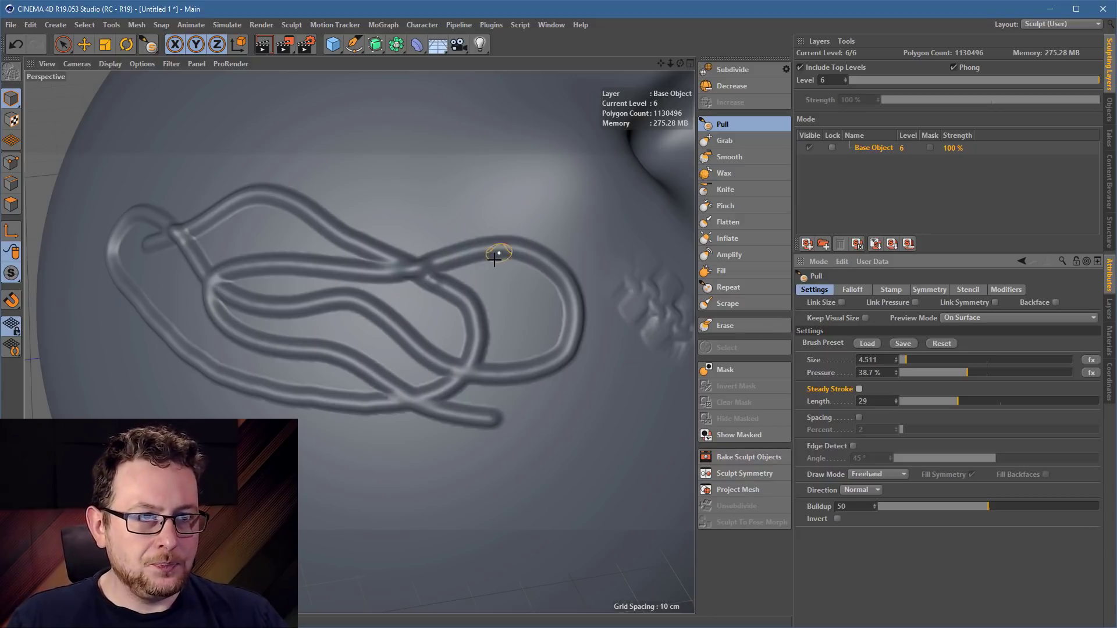
{"action": "mouse_move", "coordinate": [498, 250]}
{"action": "left_mouse_down", "text": "alt"}
{"action": "mouse_move", "coordinate": [438, 394]}
{"action": "mouse_move", "coordinate": [498, 291]}
{"action": "left_mouse_up", "text": "alt"}
{"action": "mouse_move", "coordinate": [512, 244]}
{"action": "left_mouse_down"}
{"action": "mouse_move", "coordinate": [491, 227]}
{"action": "mouse_move", "coordinate": [434, 249]}
{"action": "mouse_move", "coordinate": [349, 227]}
{"action": "mouse_move", "coordinate": [275, 235]}
{"action": "left_mouse_up"}
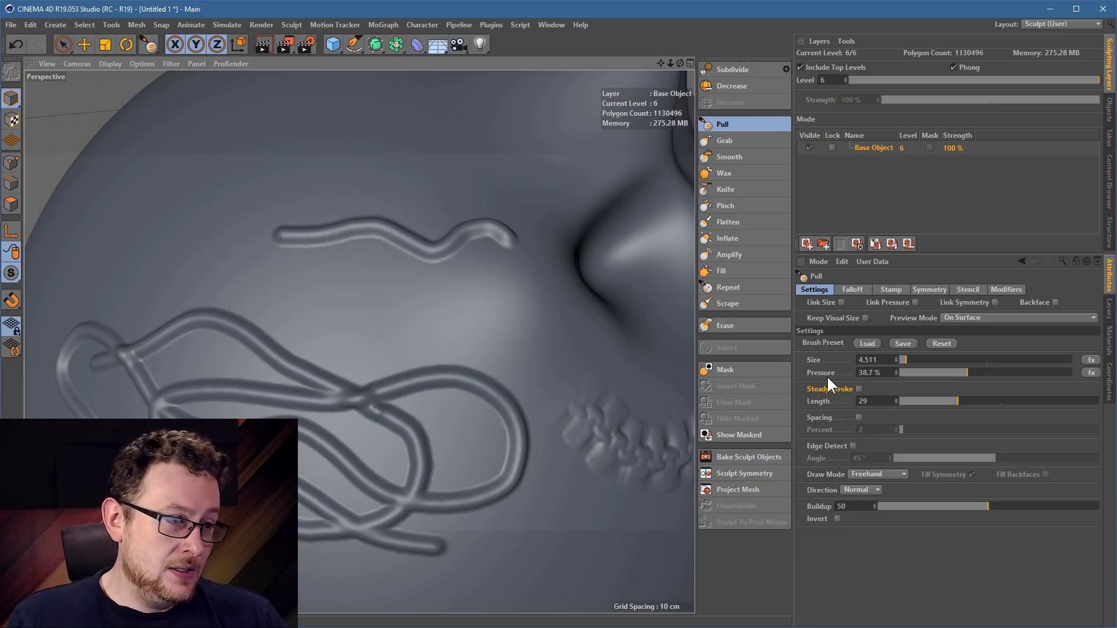
Enable Spacing at 53.8 percent for the Pull brush and draw a straight beaded line above the wavy ridge
{"action": "left_click", "coordinate": [859, 417]}
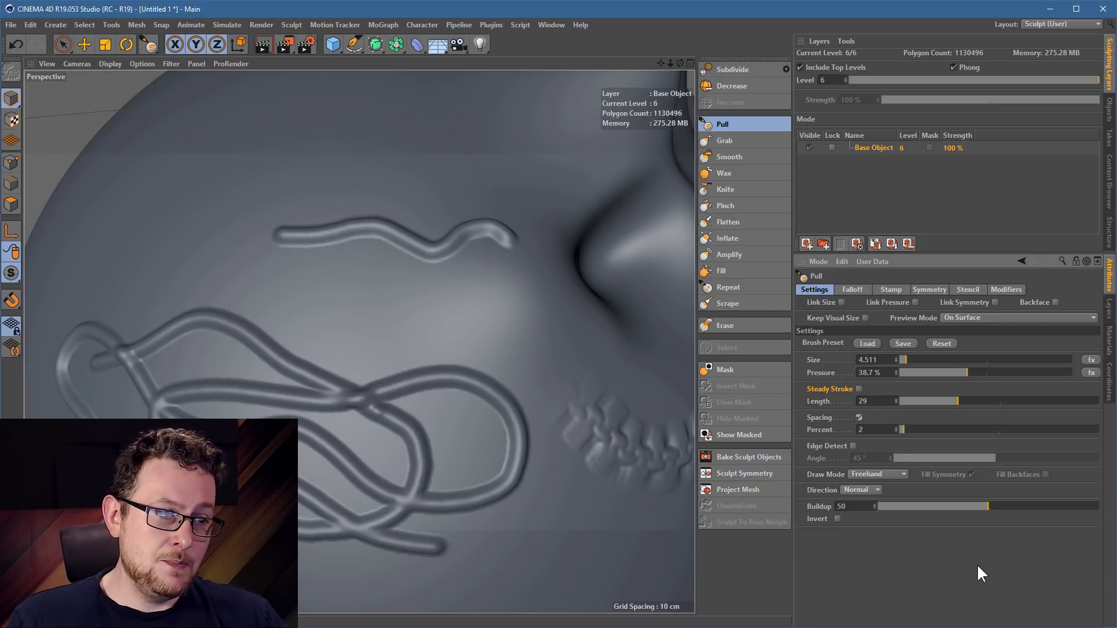
{"action": "left_click_drag", "start_coordinate": [917, 429], "coordinate": [1008, 434]}
{"action": "middle_click_drag", "start_coordinate": [347, 295], "coordinate": [407, 428], "text": "alt"}
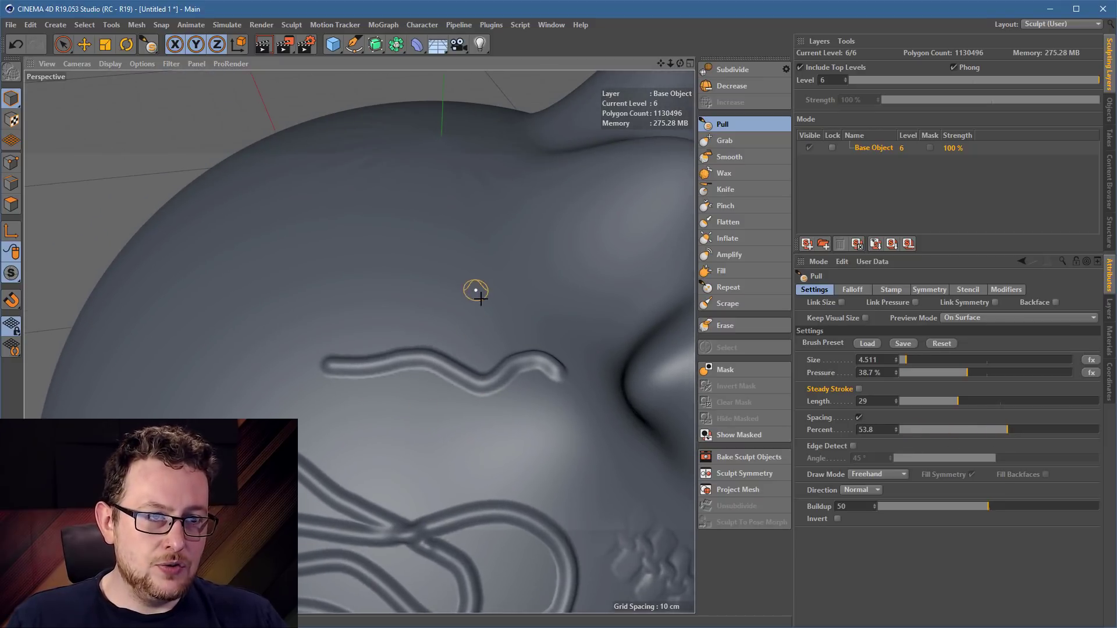
{"action": "left_click_drag", "start_coordinate": [489, 318], "coordinate": [273, 311]}
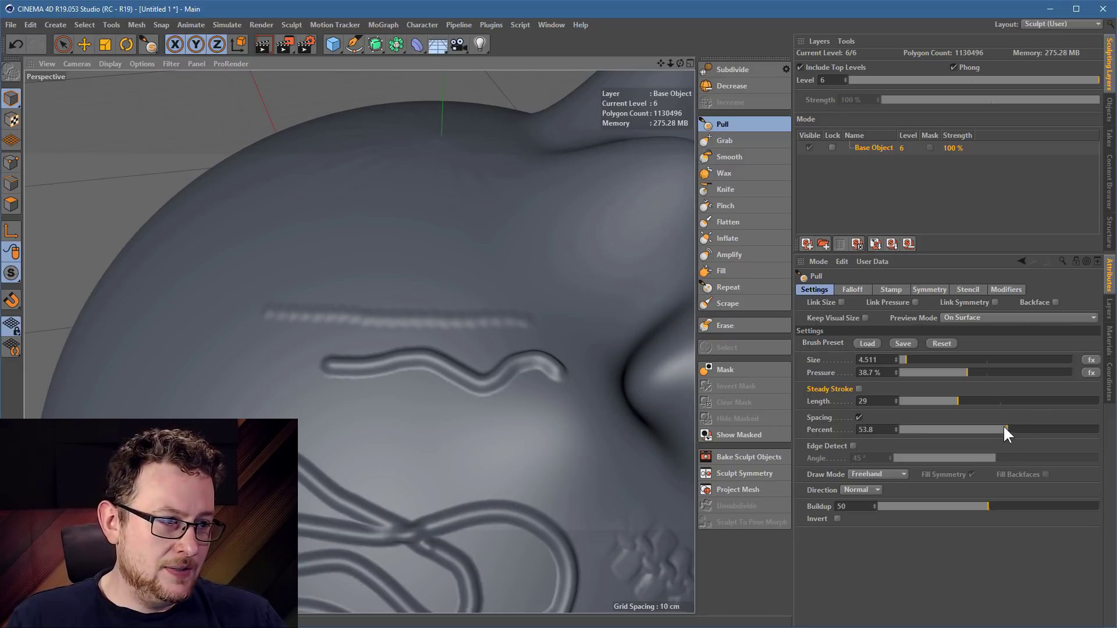
Set the Pull brush's Spacing to 82.2 percent and Pressure to 75.4 %, and draw a straight beaded line on a bare area
{"action": "left_click_drag", "start_coordinate": [1026, 434], "coordinate": [1040, 429]}
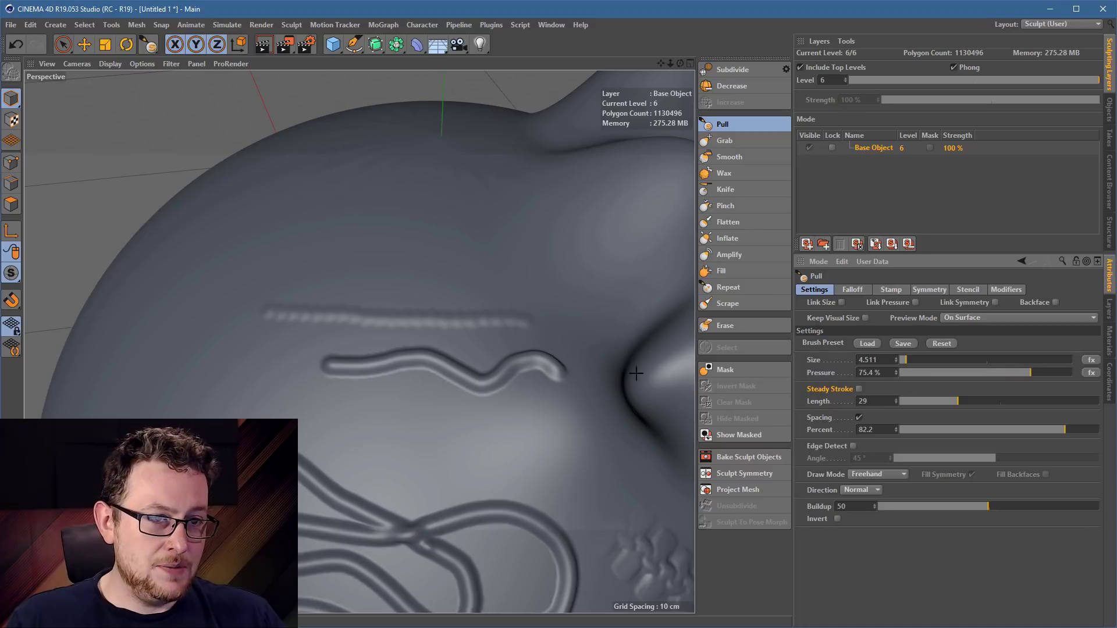
{"action": "mouse_move", "coordinate": [635, 373]}
{"action": "left_mouse_down", "text": "alt"}
{"action": "mouse_move", "coordinate": [571, 368]}
{"action": "mouse_move", "coordinate": [573, 354]}
{"action": "mouse_move", "coordinate": [626, 381]}
{"action": "left_mouse_up", "text": "alt"}
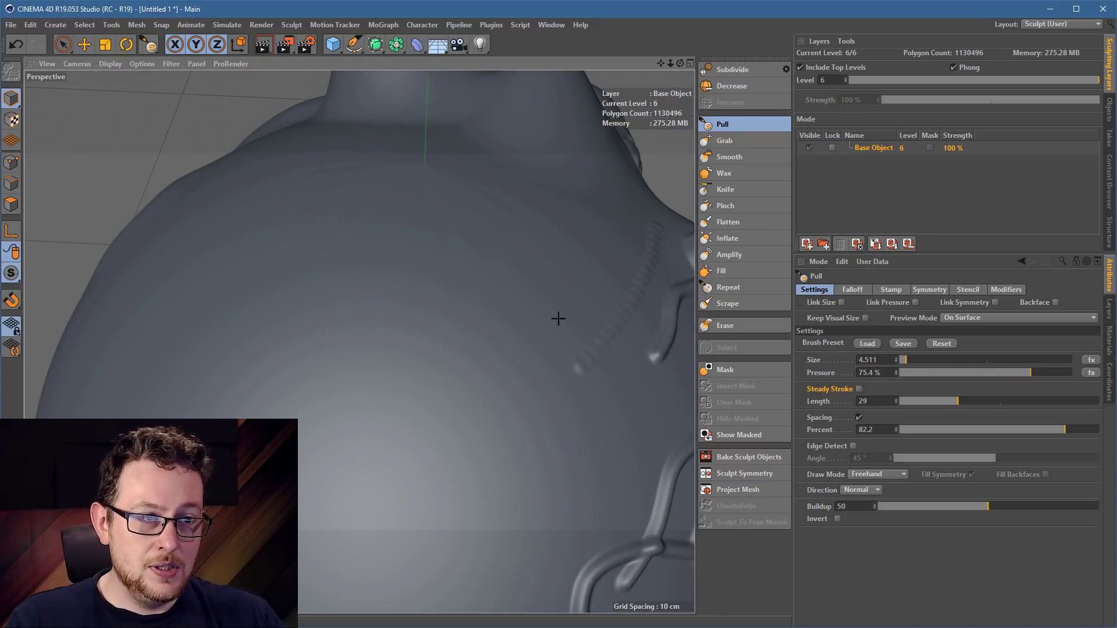
{"action": "mouse_move", "coordinate": [558, 318]}
{"action": "left_mouse_down"}
{"action": "mouse_move", "coordinate": [484, 334]}
{"action": "mouse_move", "coordinate": [236, 328]}
{"action": "left_mouse_up"}
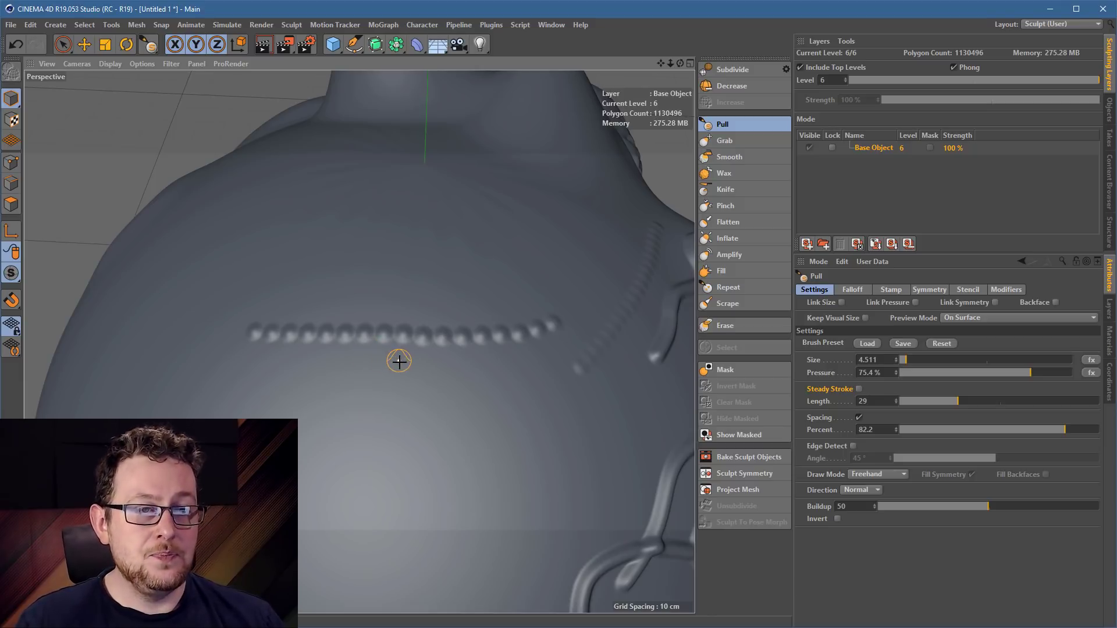
Reduce the Pull brush size to 2.695 and draw a second, finer beaded line just below the first
{"action": "middle_click_drag", "start_coordinate": [400, 362], "coordinate": [389, 357]}
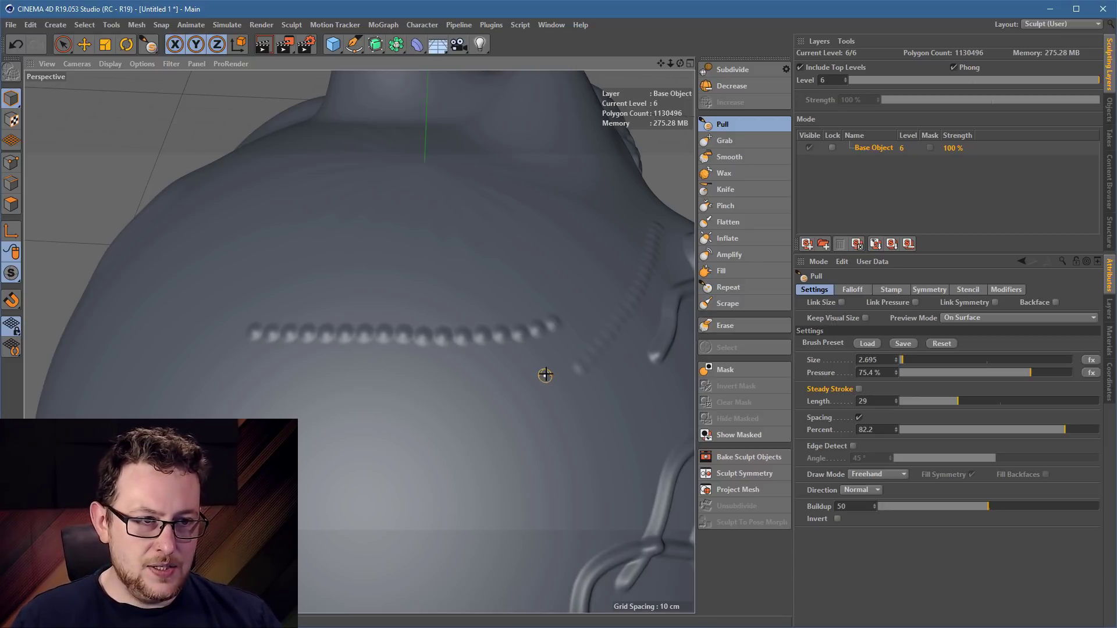
{"action": "left_click_drag", "start_coordinate": [533, 372], "coordinate": [296, 368]}
{"action": "mouse_move", "coordinate": [398, 379]}
{"action": "left_mouse_down", "text": "alt"}
{"action": "mouse_move", "coordinate": [429, 378]}
{"action": "mouse_move", "coordinate": [496, 349]}
{"action": "mouse_move", "coordinate": [281, 381]}
{"action": "left_mouse_up", "text": "alt"}
{"action": "right_click_drag", "start_coordinate": [320, 368], "coordinate": [448, 356], "text": "alt"}
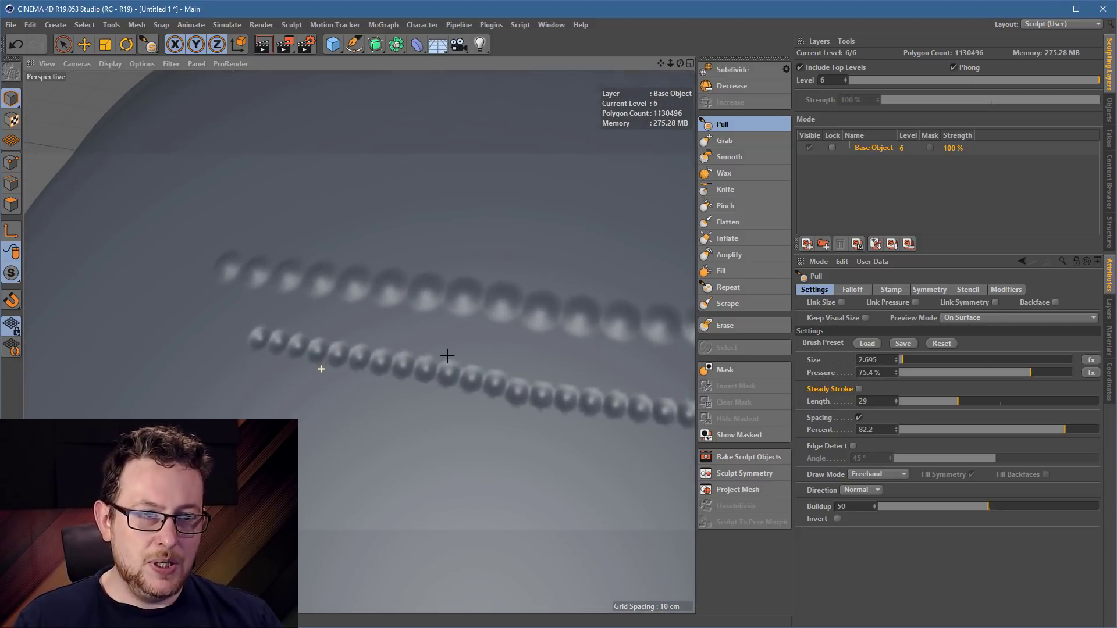
{"action": "mouse_move", "coordinate": [429, 411]}
{"action": "left_mouse_down", "text": "alt"}
{"action": "mouse_move", "coordinate": [542, 394]}
{"action": "mouse_move", "coordinate": [559, 376]}
{"action": "left_mouse_up", "text": "alt"}
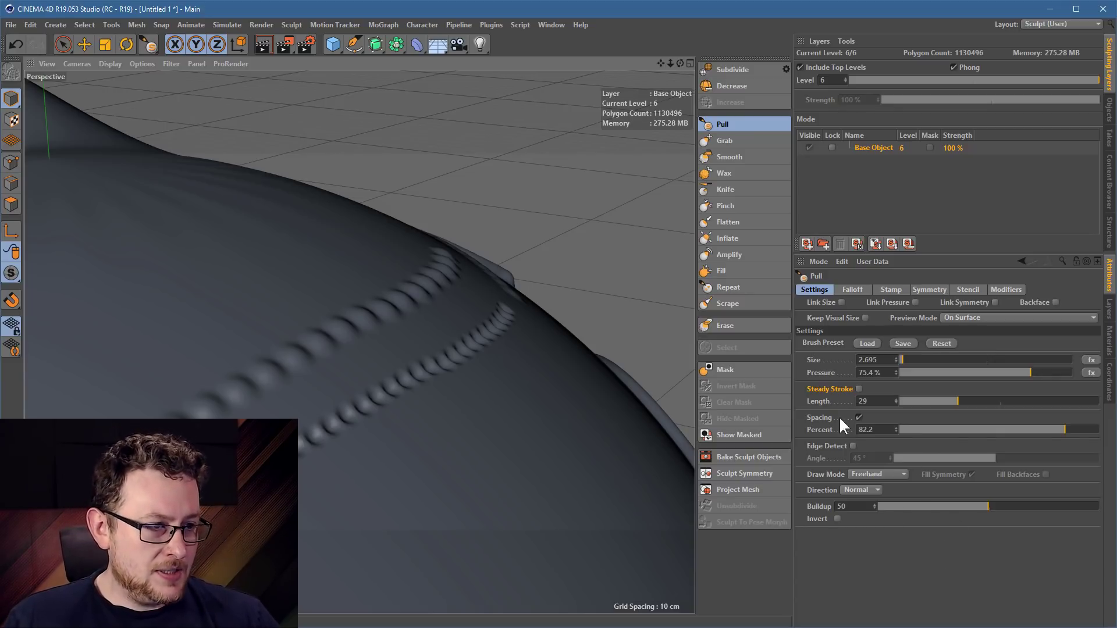
Turn off Spacing for the Pull brush and look through its Stamp and Symmetry settings
{"action": "left_click", "coordinate": [859, 417]}
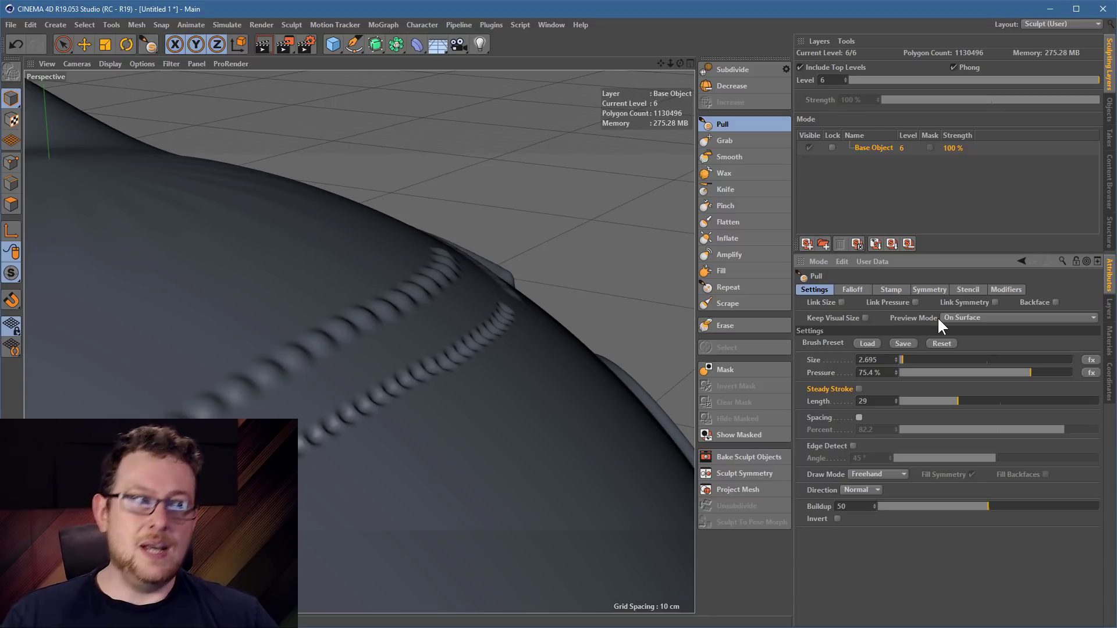
{"action": "left_click", "coordinate": [888, 290]}
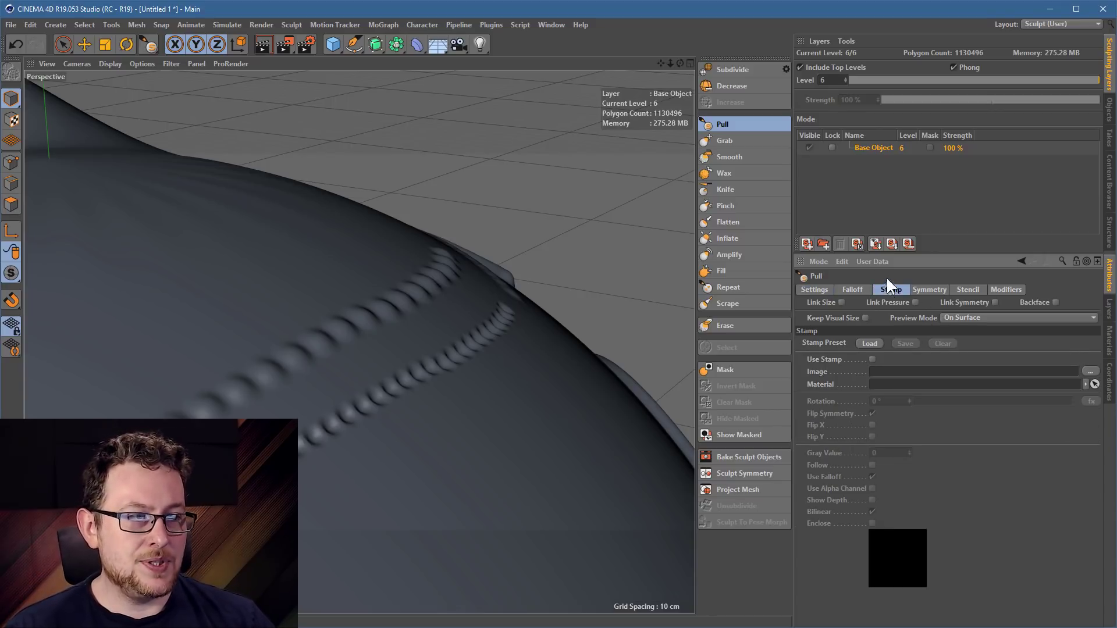
{"action": "left_click", "coordinate": [931, 290]}
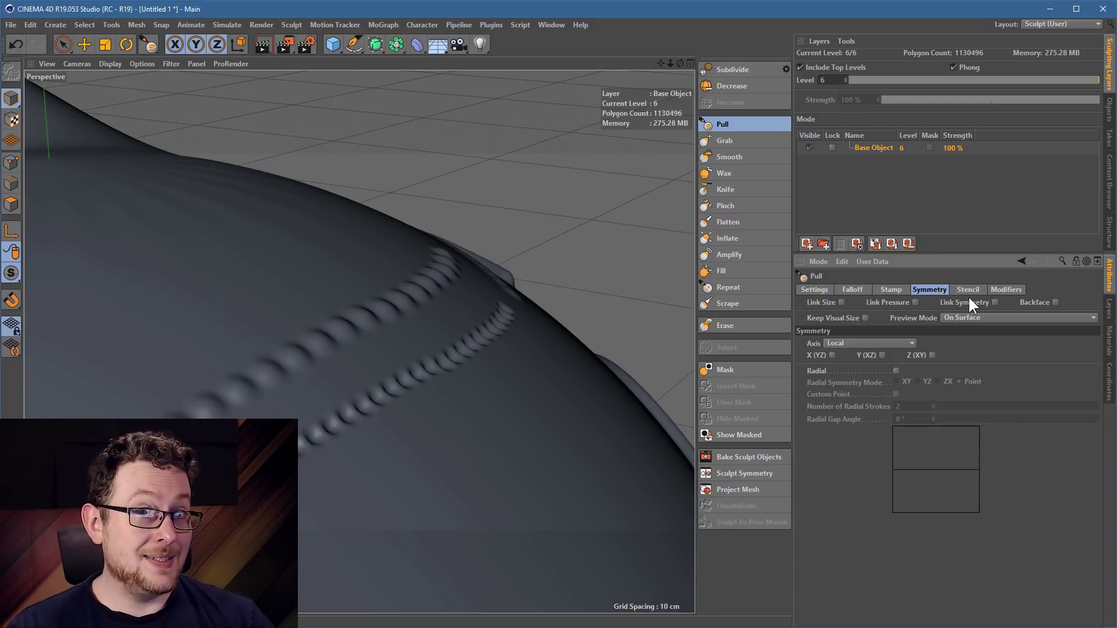
{"action": "left_click", "coordinate": [901, 291]}
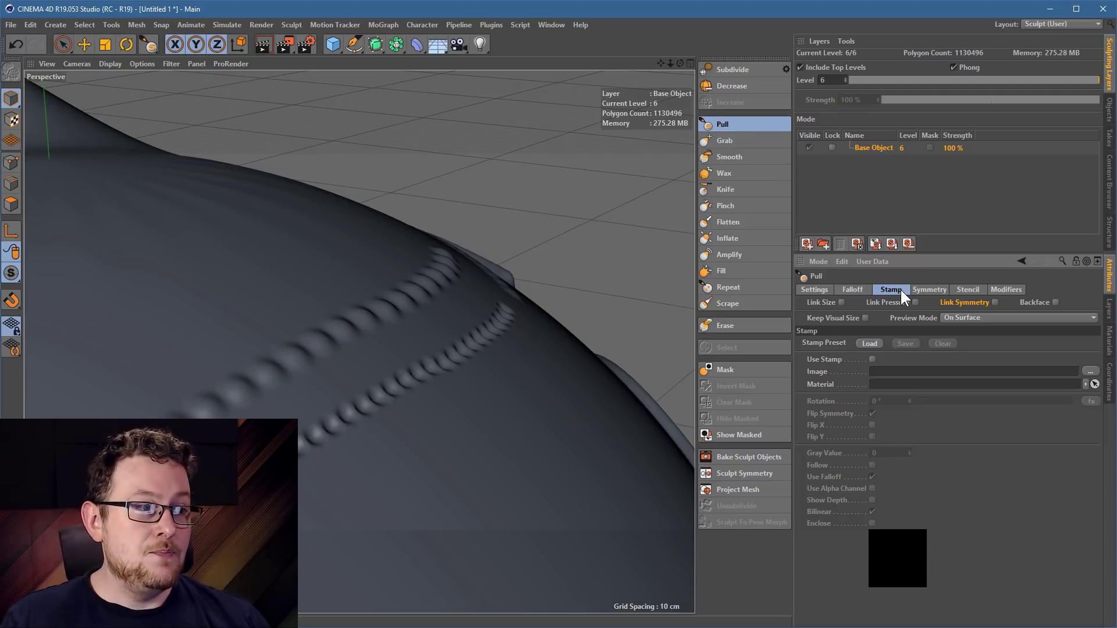
{"action": "left_click", "coordinate": [814, 289]}
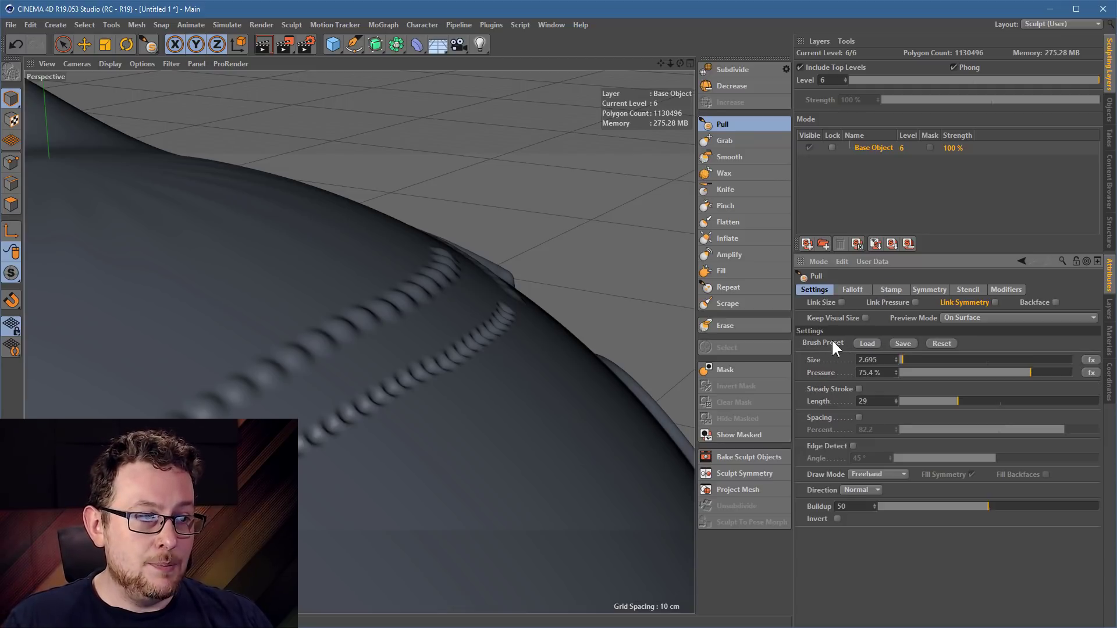
Load the first capstan screw brush preset and stamp one screw head just below the finer beaded line
{"action": "left_click", "coordinate": [866, 342]}
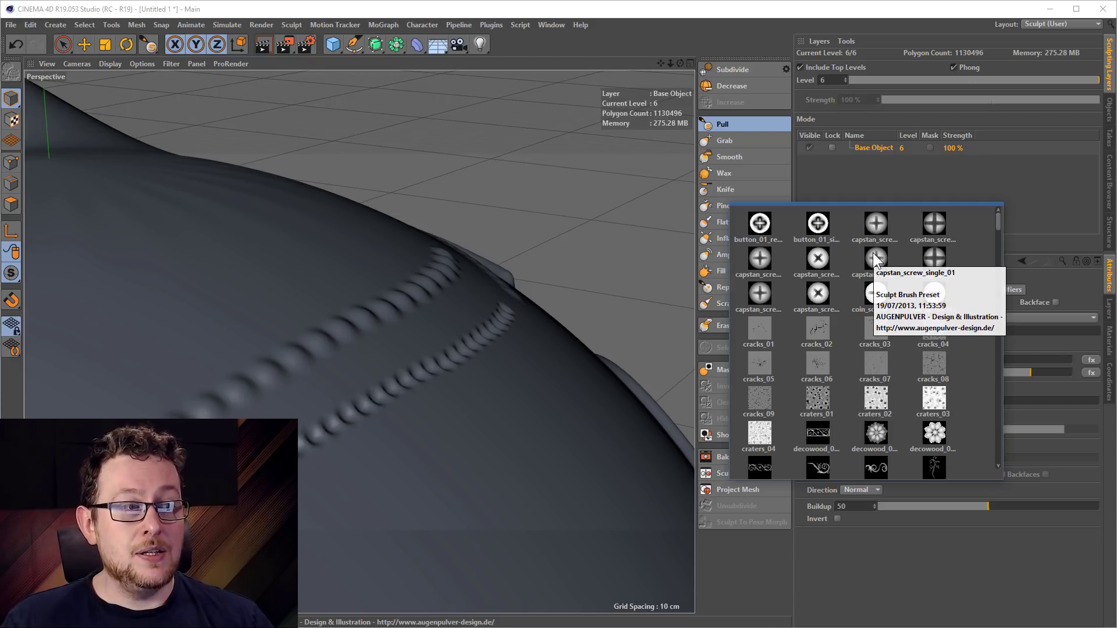
{"action": "left_click", "coordinate": [874, 223]}
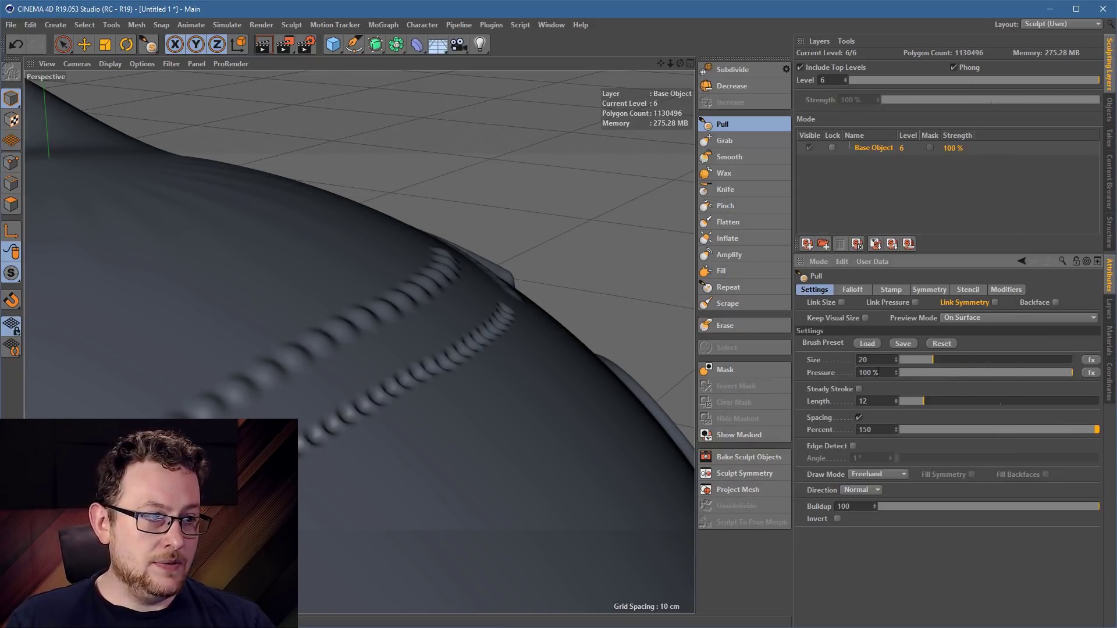
{"action": "left_click", "coordinate": [870, 343]}
{"action": "left_click", "coordinate": [889, 221]}
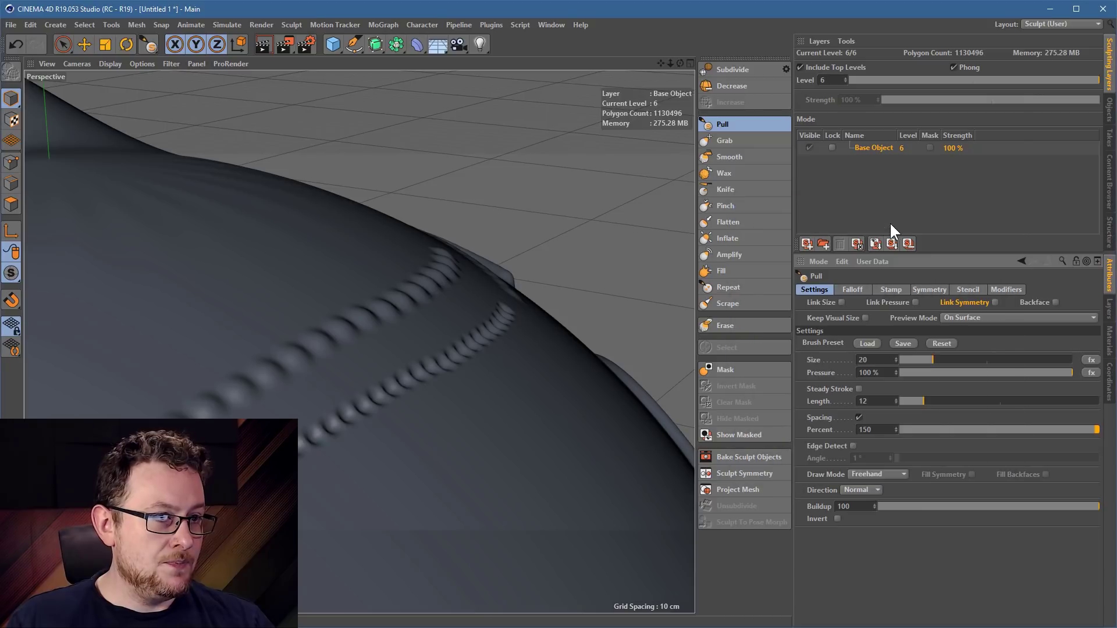
{"action": "mouse_move", "coordinate": [541, 399]}
{"action": "left_mouse_down", "text": "alt"}
{"action": "mouse_move", "coordinate": [496, 416]}
{"action": "mouse_move", "coordinate": [497, 407]}
{"action": "mouse_move", "coordinate": [492, 426]}
{"action": "mouse_move", "coordinate": [428, 428]}
{"action": "mouse_move", "coordinate": [560, 437]}
{"action": "left_mouse_up", "text": "alt"}
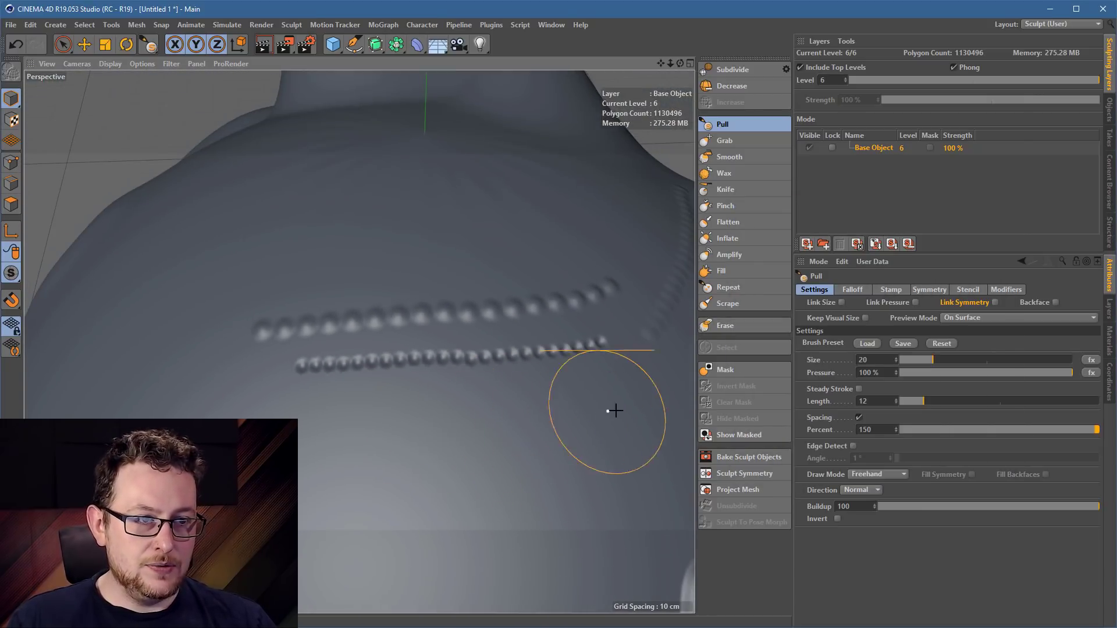
{"action": "left_click", "coordinate": [459, 426]}
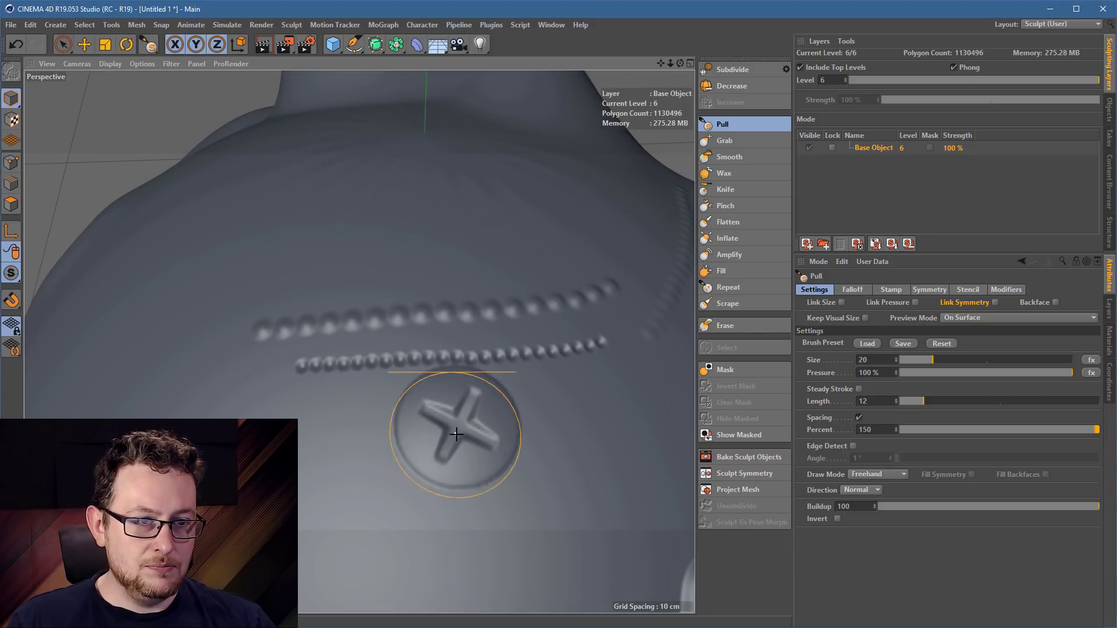
Stamp eleven more screw heads across the sphere around the beaded lines
{"action": "right_click_drag", "start_coordinate": [409, 421], "coordinate": [314, 434], "text": "alt"}
{"action": "middle_click_drag", "start_coordinate": [406, 414], "coordinate": [506, 352], "text": "alt"}
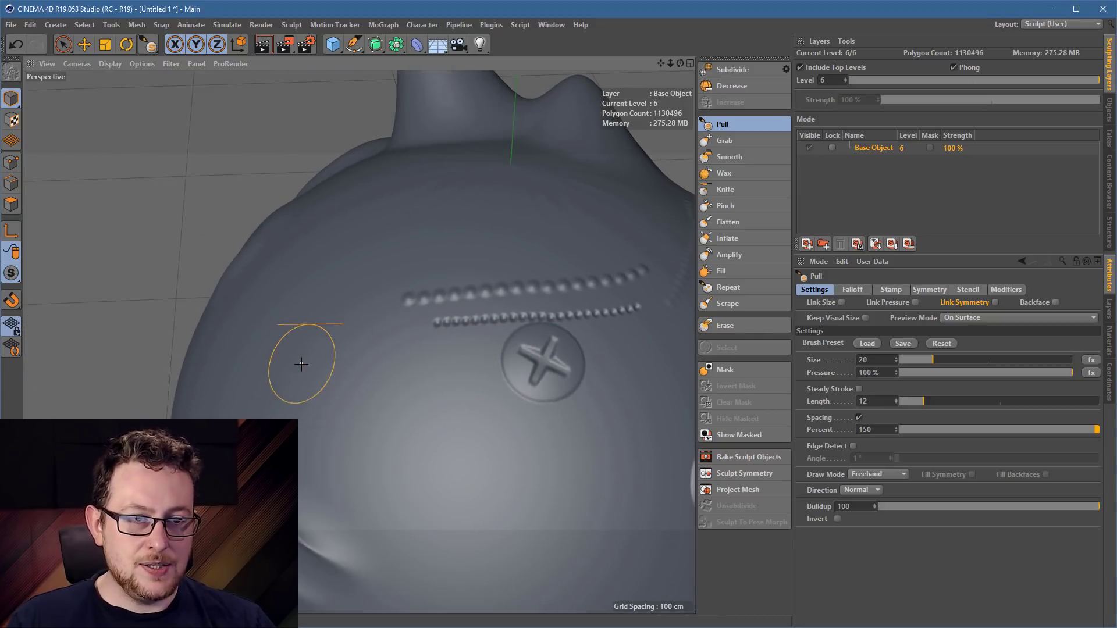
{"action": "left_click", "coordinate": [305, 293]}
{"action": "left_click", "coordinate": [403, 222]}
{"action": "left_click", "coordinate": [525, 224]}
{"action": "left_click", "coordinate": [632, 281]}
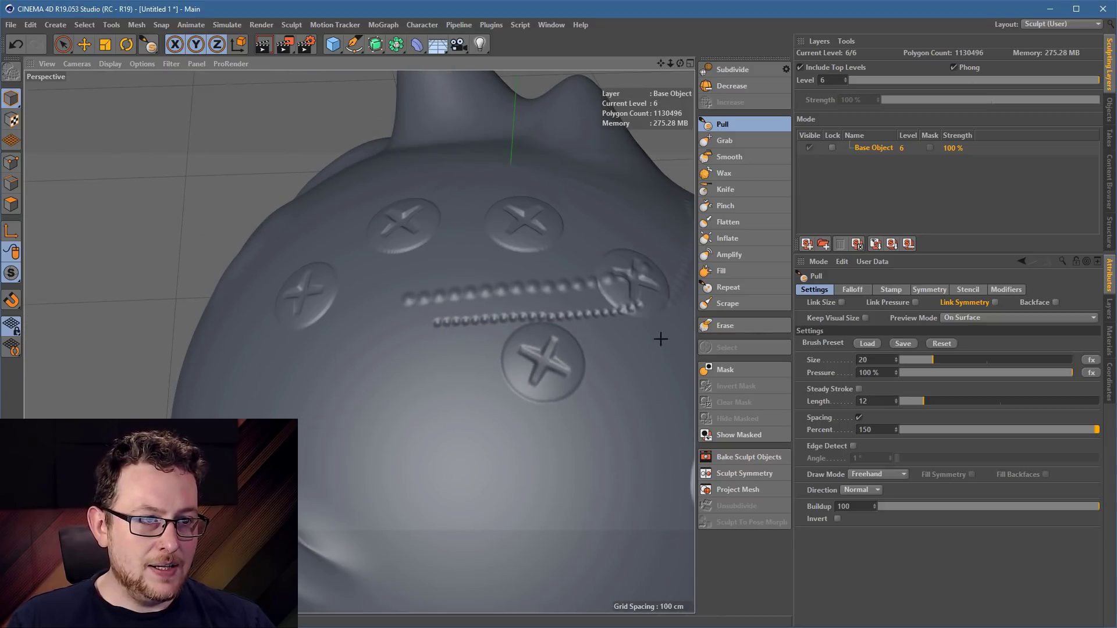
{"action": "left_click", "coordinate": [659, 400]}
{"action": "left_click", "coordinate": [564, 471]}
{"action": "left_click", "coordinate": [437, 439]}
{"action": "left_click", "coordinate": [323, 401]}
{"action": "left_click", "coordinate": [236, 390]}
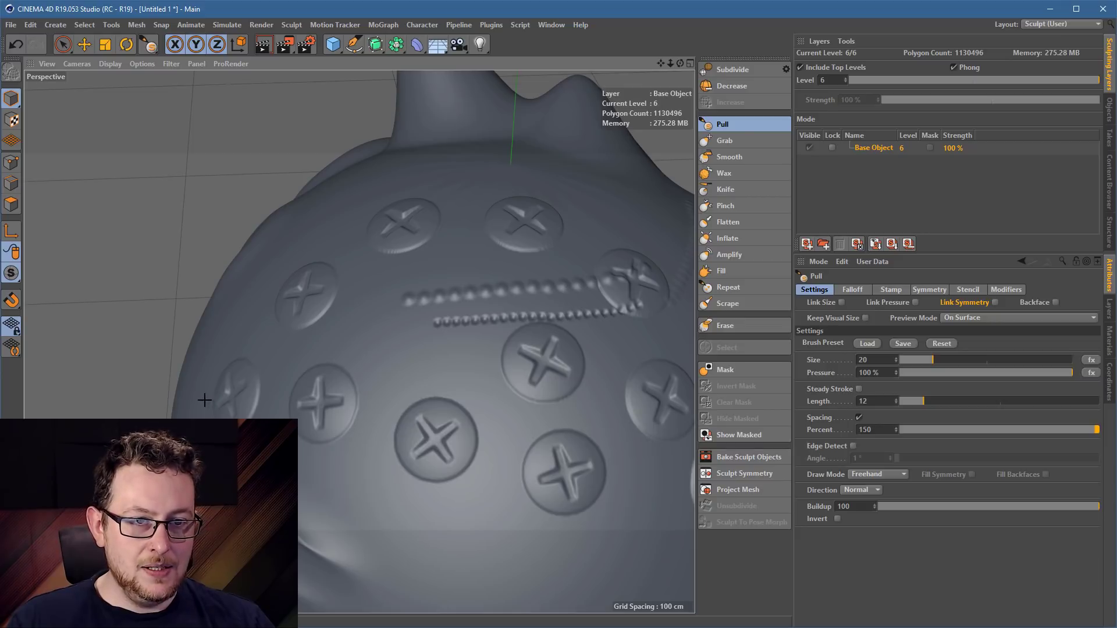
{"action": "left_click", "coordinate": [368, 516]}
{"action": "left_click", "coordinate": [496, 528]}
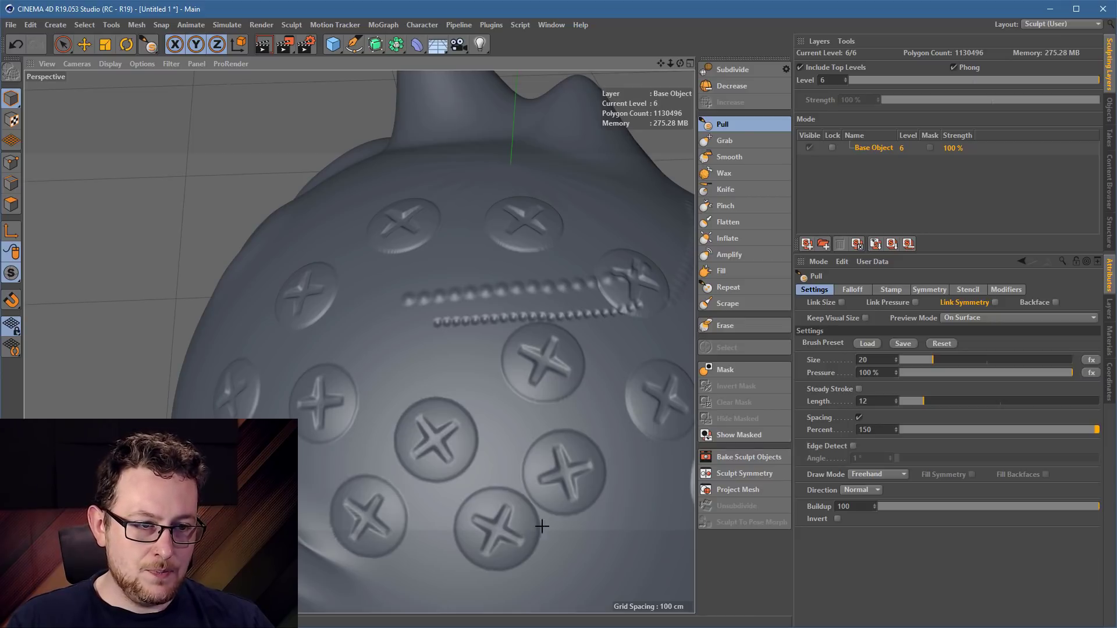
Reduce the brush size to 5.7 and draw a U-shaped row of small screw heads below the looping ridge
{"action": "middle_click_drag", "start_coordinate": [515, 343], "coordinate": [506, 344]}
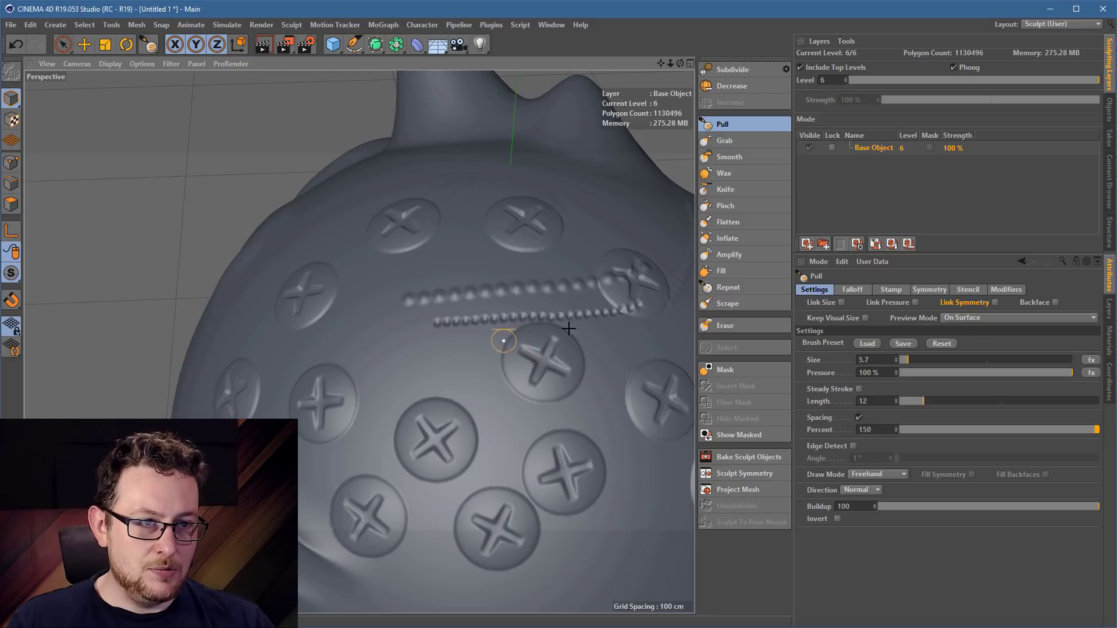
{"action": "middle_click_drag", "start_coordinate": [568, 326], "coordinate": [265, 345], "text": "alt"}
{"action": "left_click_drag", "start_coordinate": [371, 354], "coordinate": [256, 396], "text": "alt"}
{"action": "right_click_drag", "start_coordinate": [409, 415], "coordinate": [465, 429], "text": "alt"}
{"action": "middle_click_drag", "start_coordinate": [418, 407], "coordinate": [532, 179], "text": "alt"}
{"action": "mouse_move", "coordinate": [357, 337]}
{"action": "left_mouse_down"}
{"action": "mouse_move", "coordinate": [424, 349]}
{"action": "mouse_move", "coordinate": [514, 345]}
{"action": "mouse_move", "coordinate": [629, 374]}
{"action": "mouse_move", "coordinate": [579, 449]}
{"action": "mouse_move", "coordinate": [453, 454]}
{"action": "left_mouse_up"}
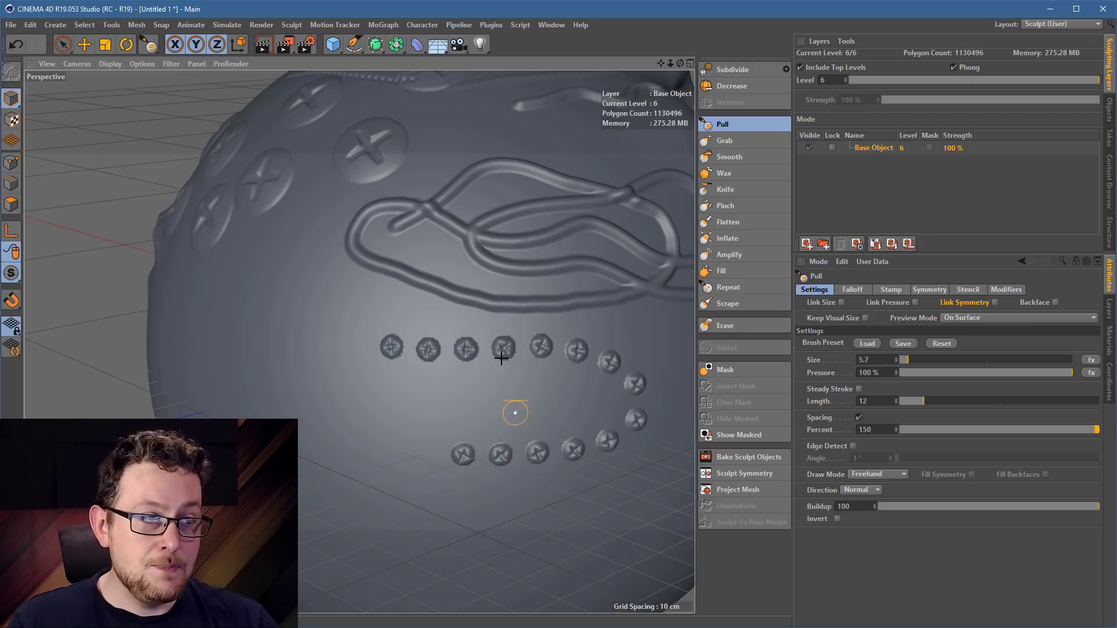
Load the capstan_screw_single_01 brush preset and pull out a large, a medium and a small screw head beside the small screw row
{"action": "left_click_drag", "start_coordinate": [509, 401], "coordinate": [588, 401], "text": "alt"}
{"action": "left_click", "coordinate": [866, 343]}
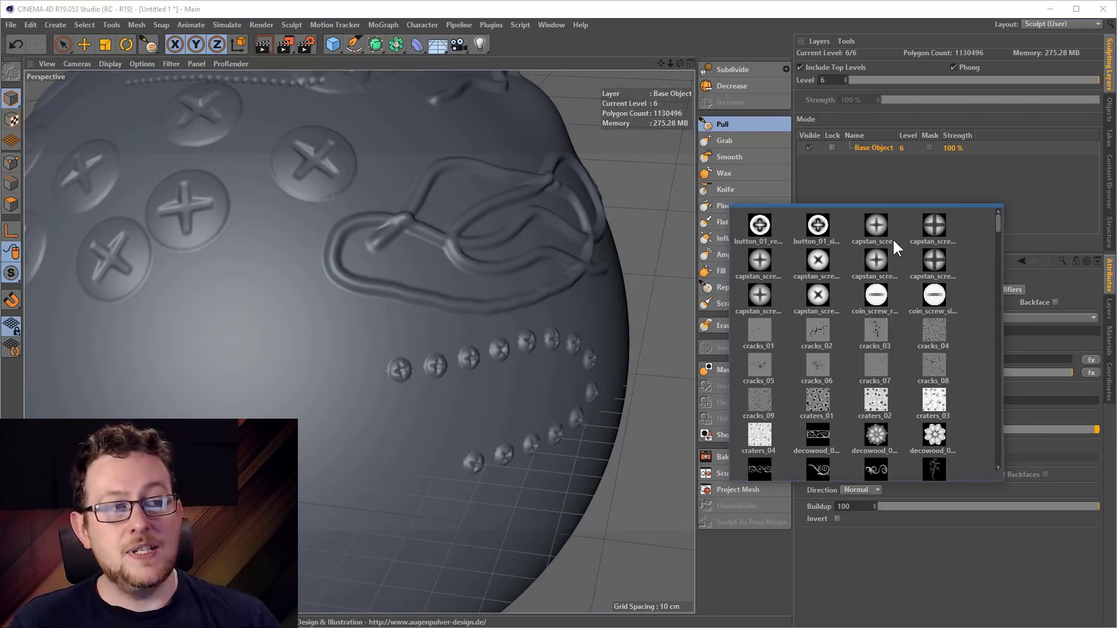
{"action": "left_click", "coordinate": [878, 256]}
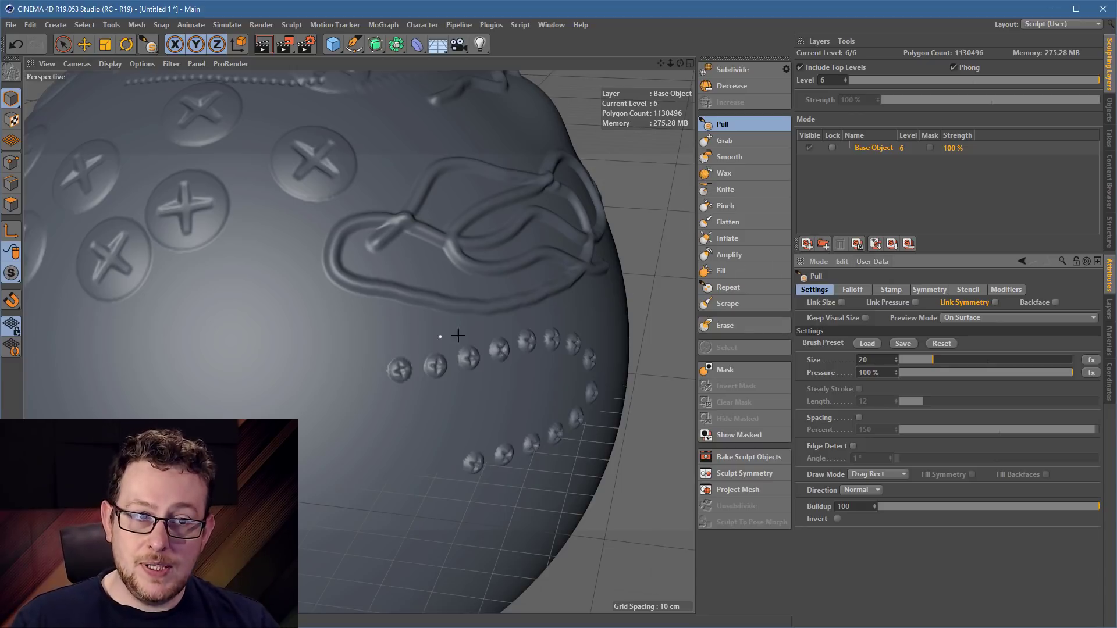
{"action": "middle_click_drag", "start_coordinate": [458, 336], "coordinate": [664, 278], "text": "alt"}
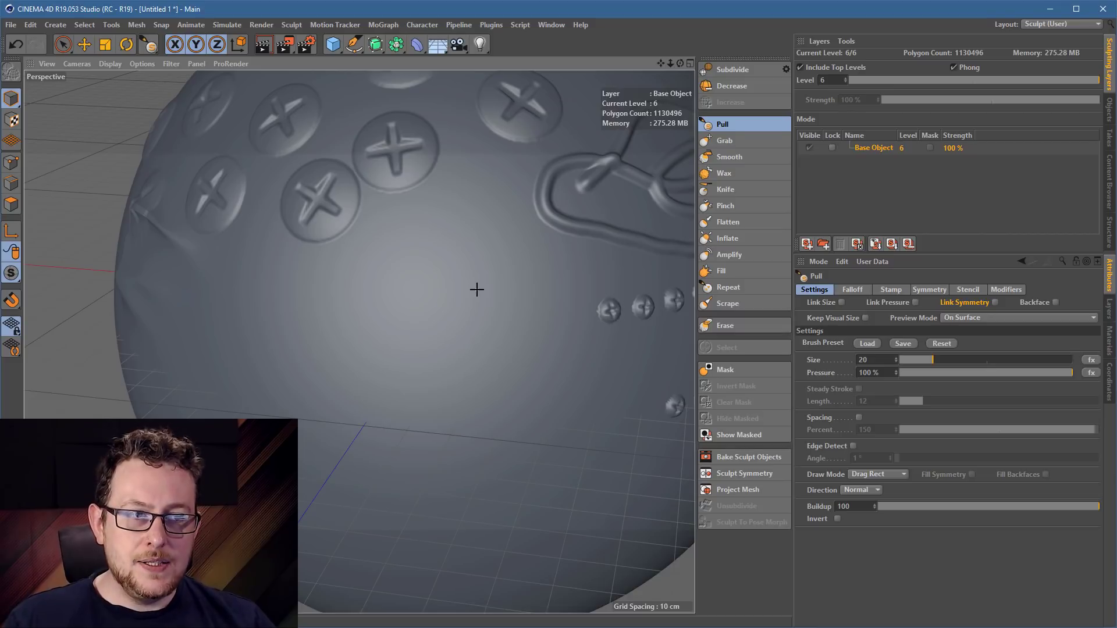
{"action": "mouse_move", "coordinate": [476, 289]}
{"action": "left_mouse_down"}
{"action": "mouse_move", "coordinate": [494, 280]}
{"action": "mouse_move", "coordinate": [516, 223]}
{"action": "mouse_move", "coordinate": [534, 242]}
{"action": "mouse_move", "coordinate": [541, 289]}
{"action": "mouse_move", "coordinate": [628, 268]}
{"action": "left_mouse_up"}
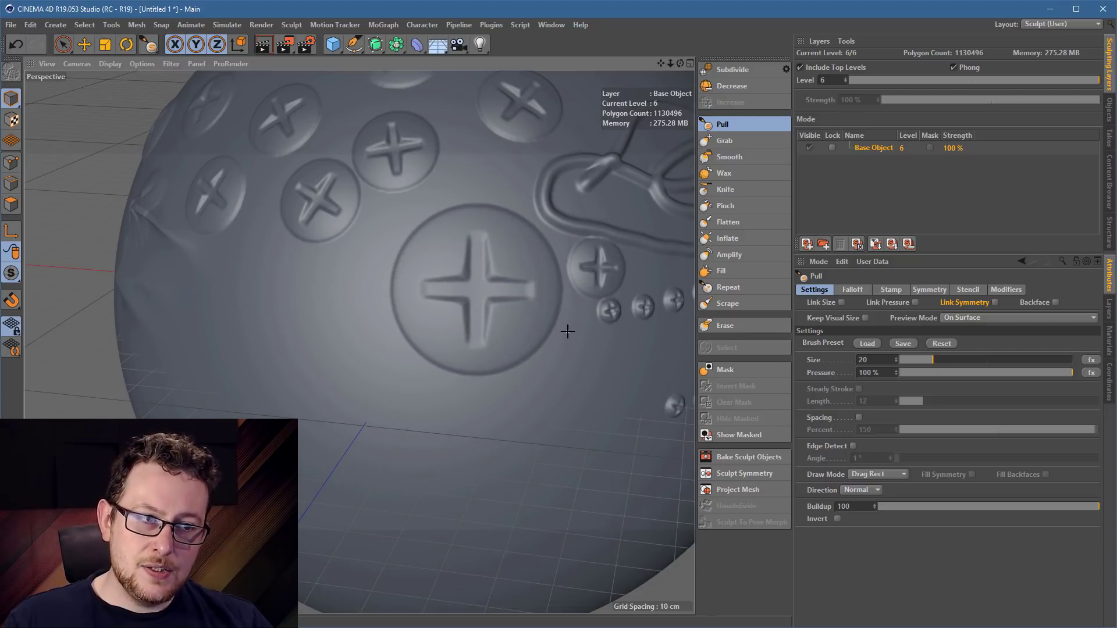
{"action": "left_click_drag", "start_coordinate": [567, 331], "coordinate": [587, 330]}
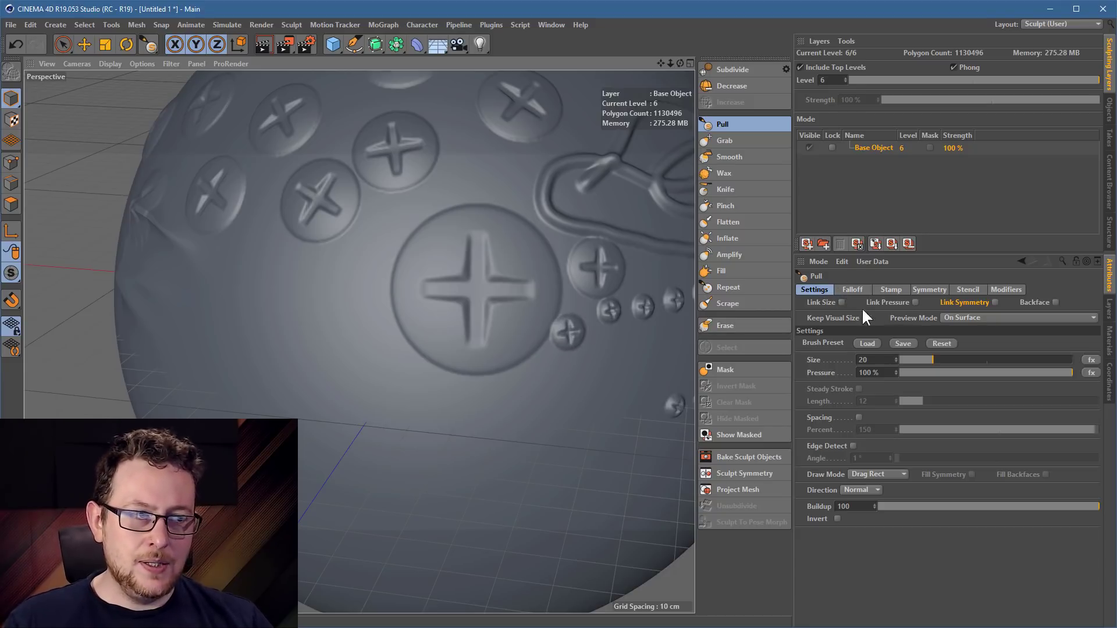
Load the cracks_02 brush preset and stretch out a branching crack between the large screw head and the rows of small screws
{"action": "left_click", "coordinate": [867, 343]}
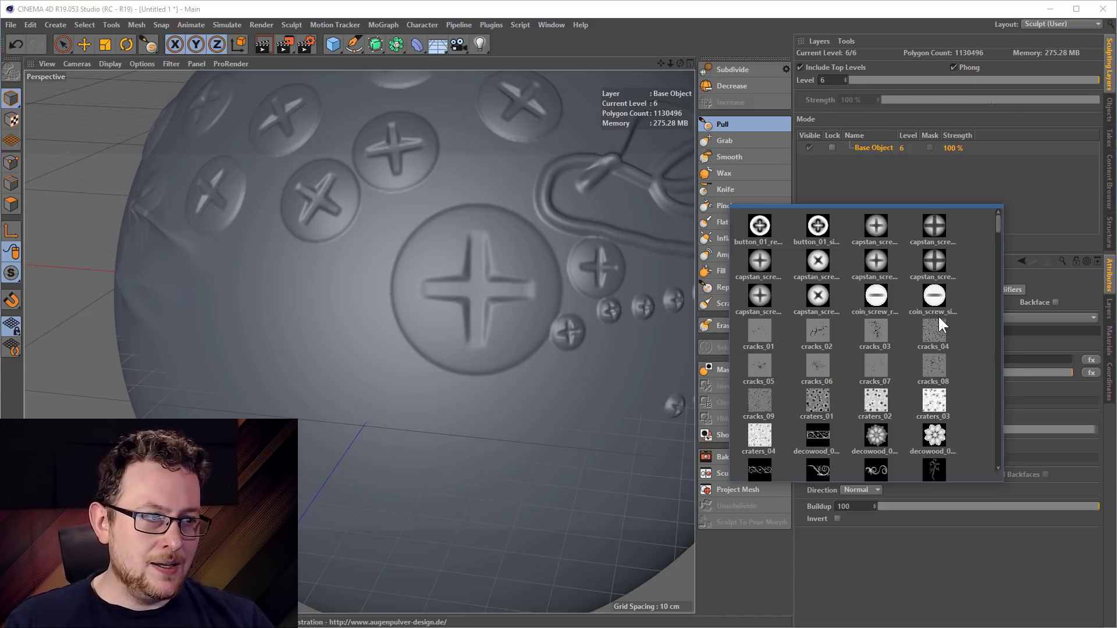
{"action": "double_click", "coordinate": [818, 321]}
{"action": "middle_click_drag", "start_coordinate": [587, 341], "coordinate": [521, 283], "text": "alt"}
{"action": "left_click_drag", "start_coordinate": [521, 283], "coordinate": [481, 257], "text": "alt"}
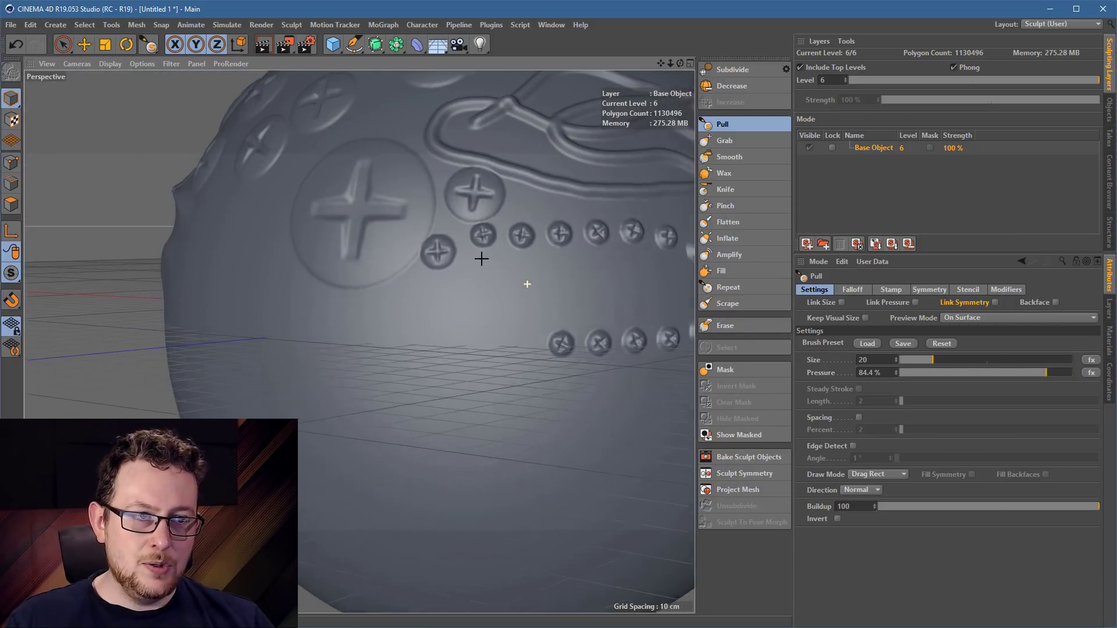
{"action": "mouse_move", "coordinate": [588, 292]}
{"action": "left_mouse_down", "text": "alt"}
{"action": "mouse_move", "coordinate": [541, 304]}
{"action": "mouse_move", "coordinate": [551, 313]}
{"action": "mouse_move", "coordinate": [509, 314]}
{"action": "mouse_move", "coordinate": [653, 301]}
{"action": "mouse_move", "coordinate": [655, 268]}
{"action": "mouse_move", "coordinate": [615, 180]}
{"action": "mouse_move", "coordinate": [599, 199]}
{"action": "mouse_move", "coordinate": [605, 207]}
{"action": "mouse_move", "coordinate": [554, 163]}
{"action": "left_mouse_up", "text": "alt"}
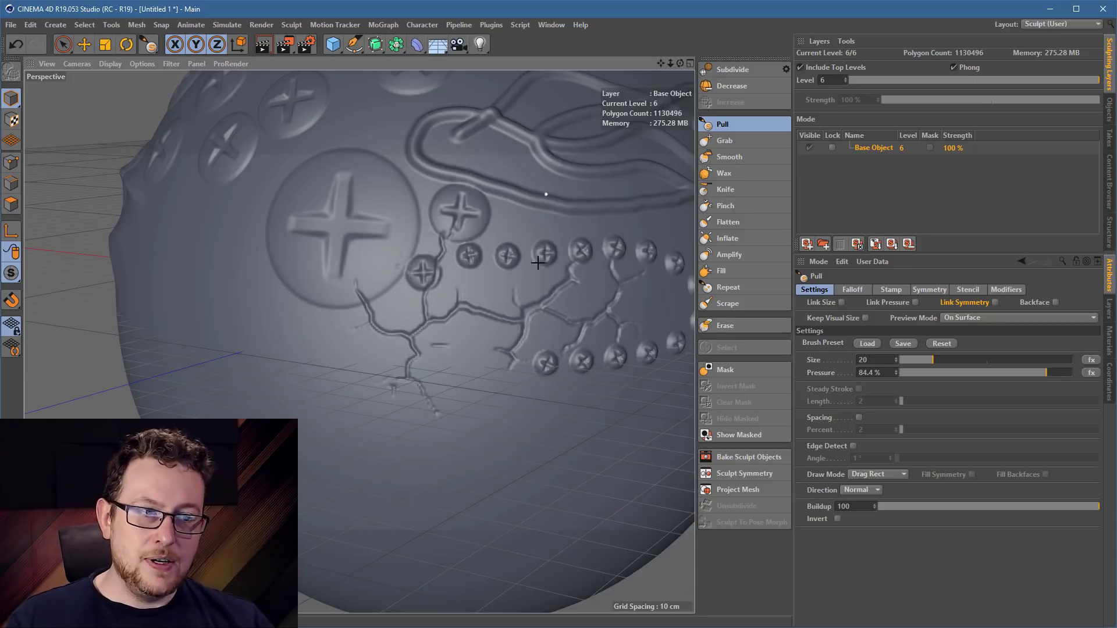
{"action": "mouse_move", "coordinate": [549, 274]}
{"action": "left_mouse_down", "text": "alt"}
{"action": "mouse_move", "coordinate": [468, 271]}
{"action": "mouse_move", "coordinate": [546, 276]}
{"action": "mouse_move", "coordinate": [631, 315]}
{"action": "left_mouse_up", "text": "alt"}
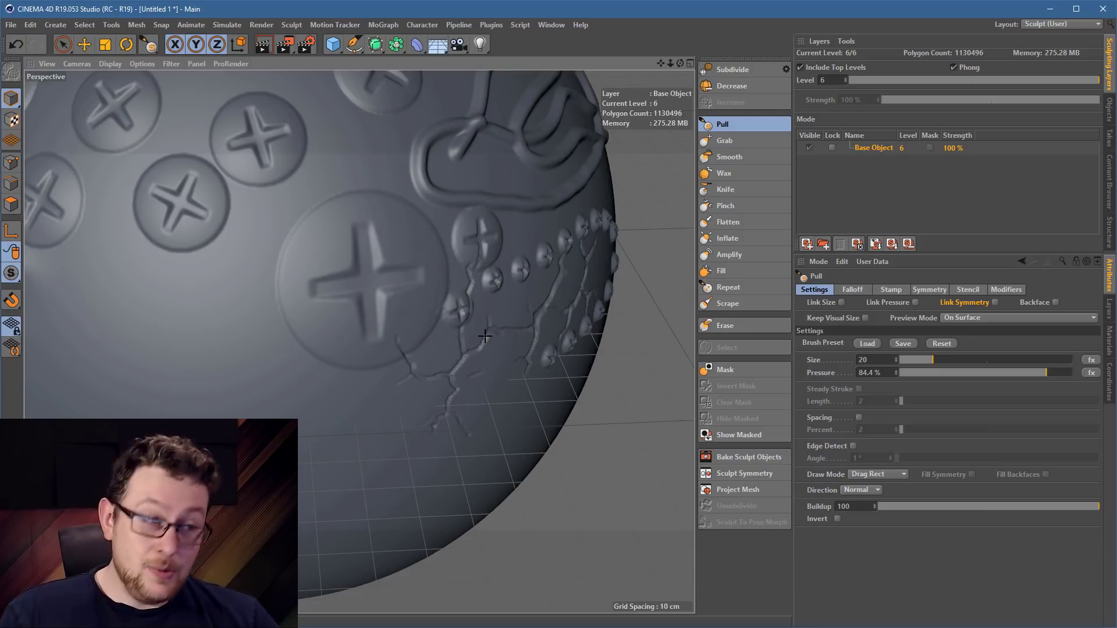
Examine the crack brush's Stamp settings and check the available stamp presets
{"action": "left_click", "coordinate": [901, 287]}
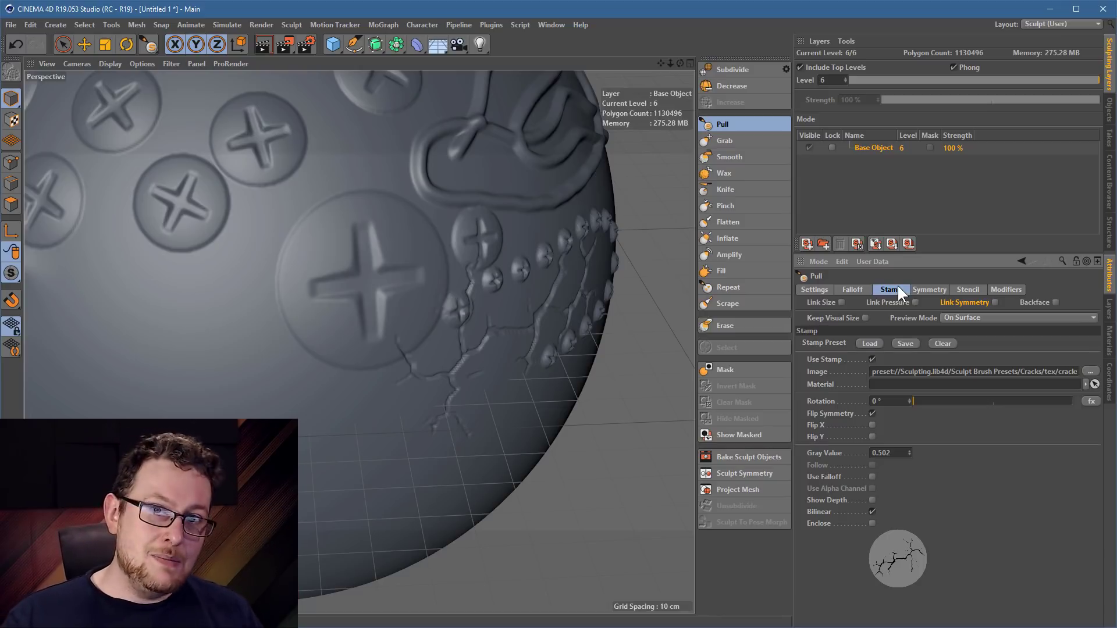
{"action": "left_click", "coordinate": [878, 340]}
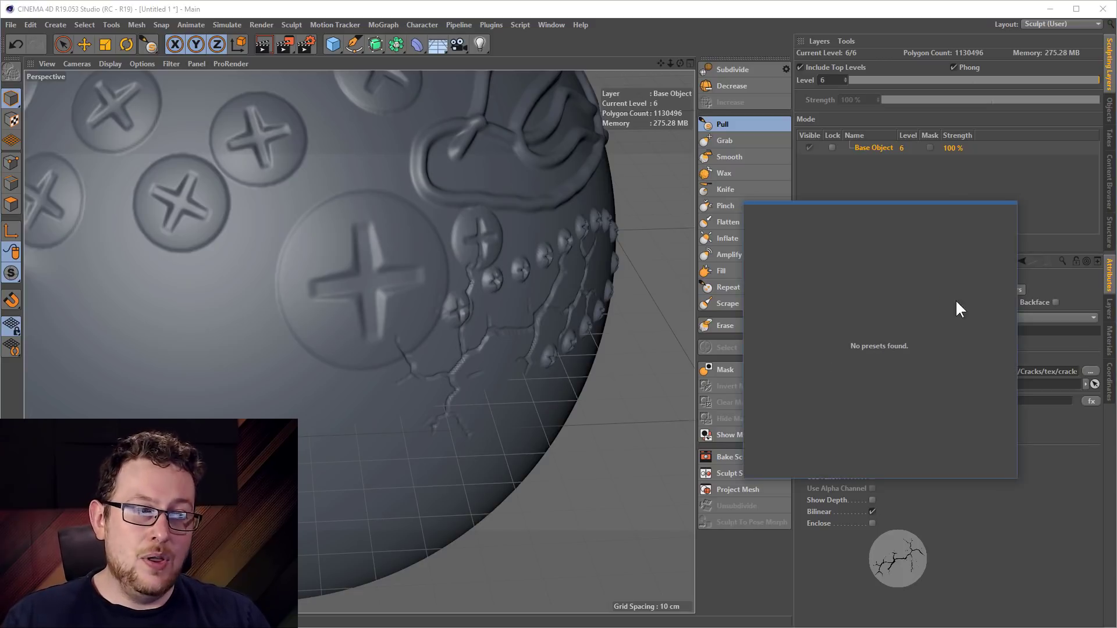
{"action": "left_click", "coordinate": [992, 522]}
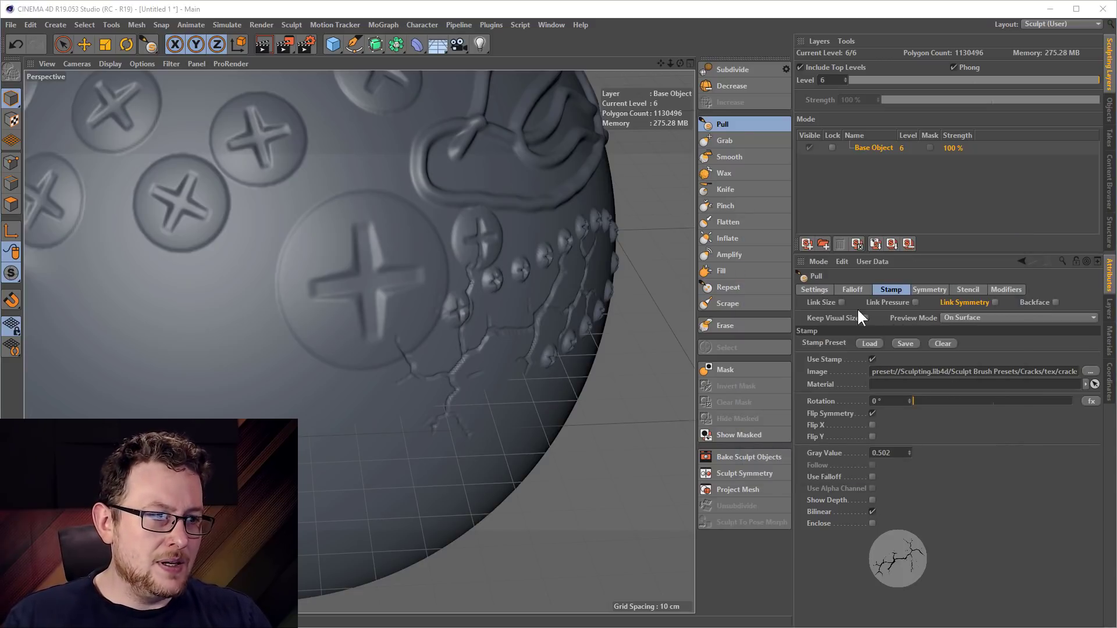
Browse the brush preset library down to the screw and skin presets and review the crack brush's stamp image
{"action": "left_click", "coordinate": [815, 290]}
{"action": "left_click", "coordinate": [862, 343]}
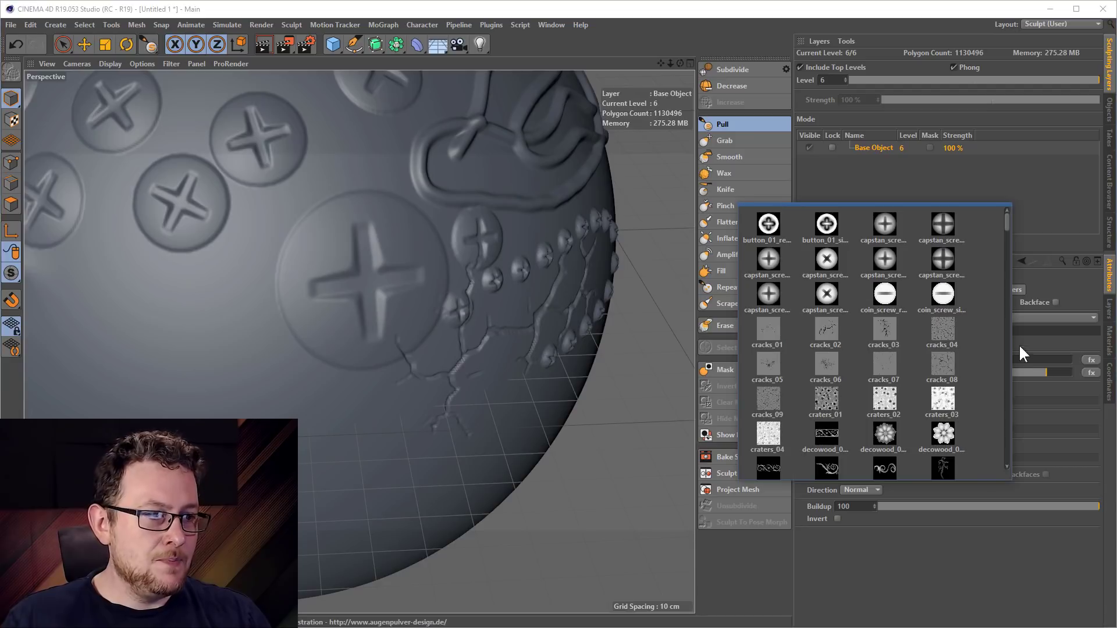
{"action": "left_click_drag", "start_coordinate": [1008, 226], "coordinate": [1013, 369]}
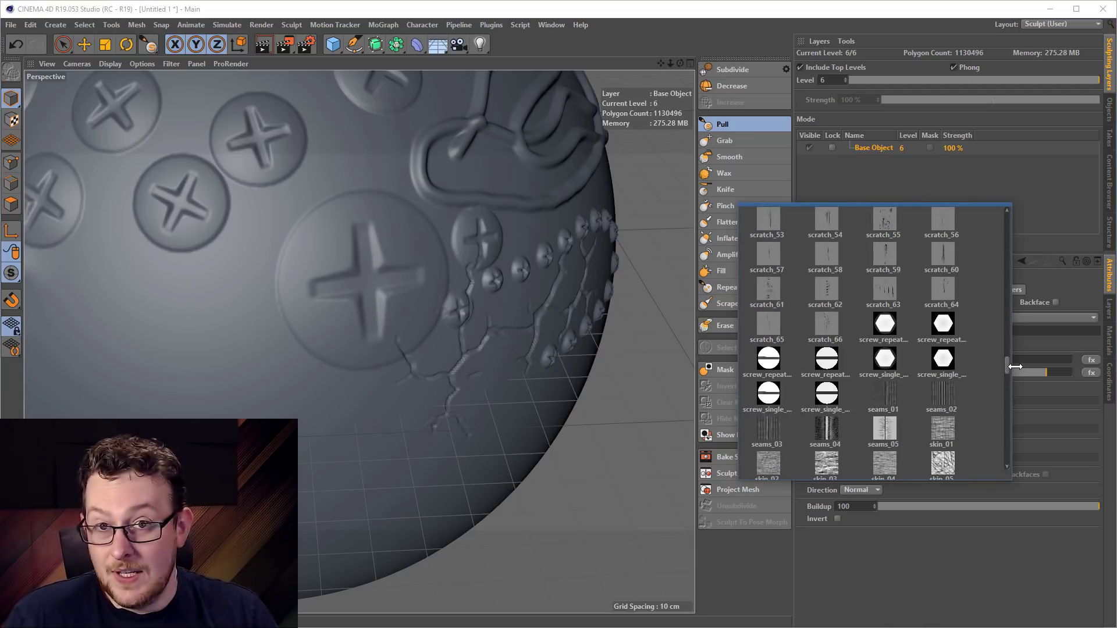
{"action": "left_click", "coordinate": [1041, 546]}
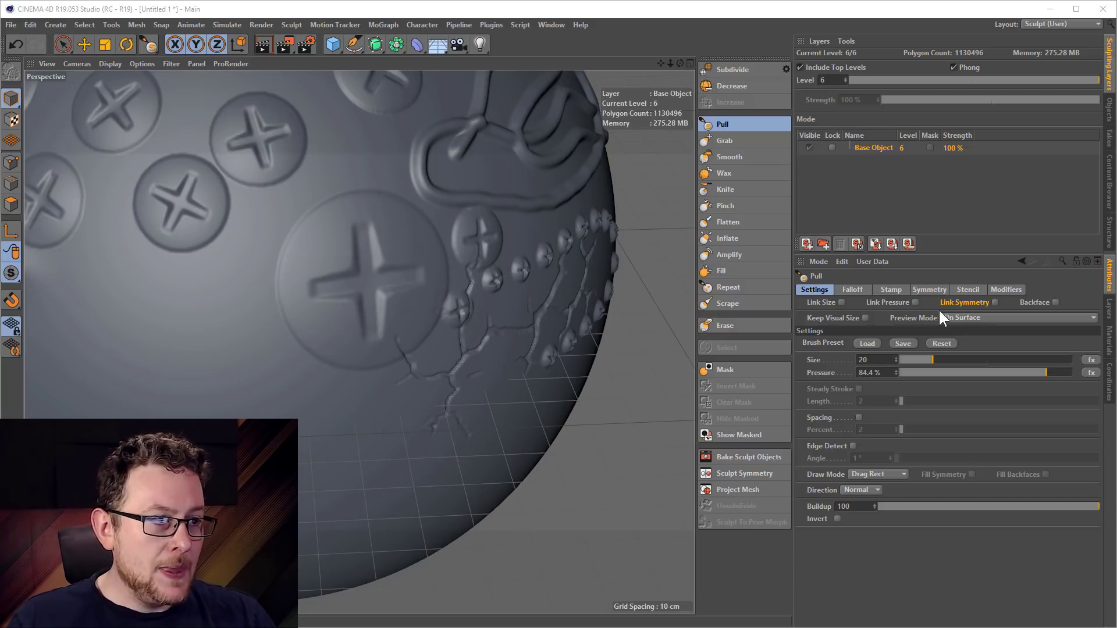
{"action": "left_click", "coordinate": [892, 291]}
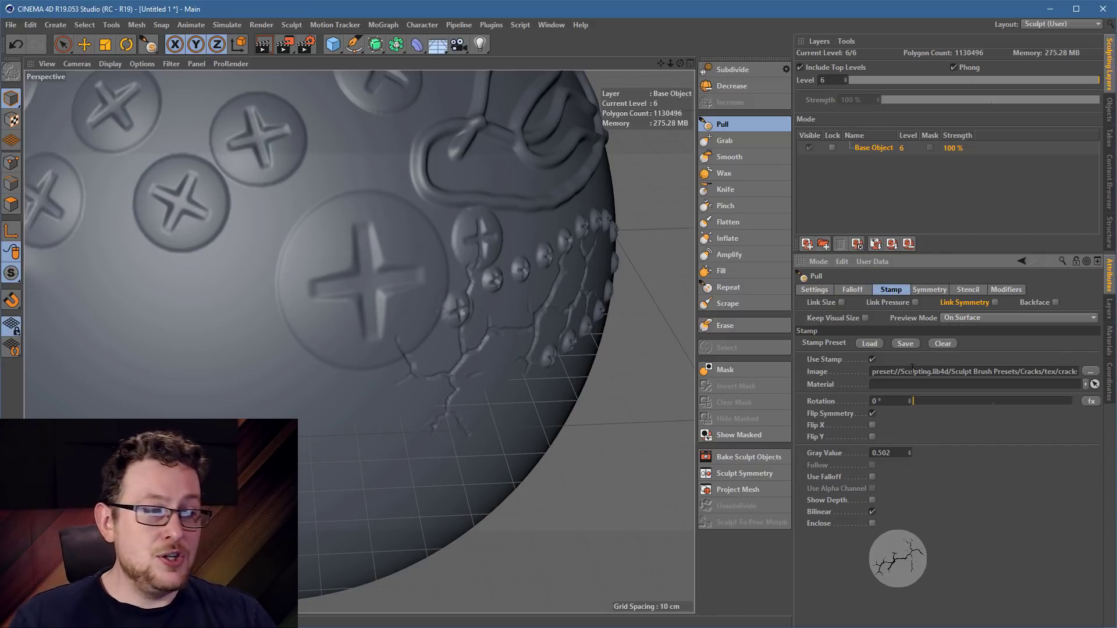
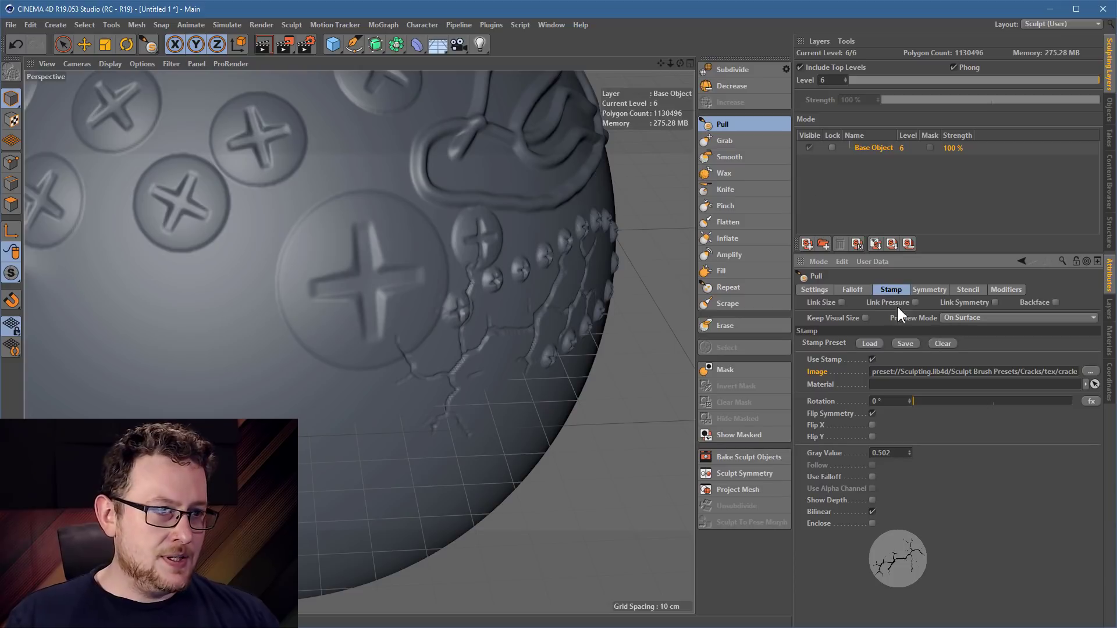
Reset the Pull brush to its defaults and load Reptiles0009_1_L.jpg from the Pictures Tex folder as the stencil image
{"action": "left_click", "coordinate": [814, 290]}
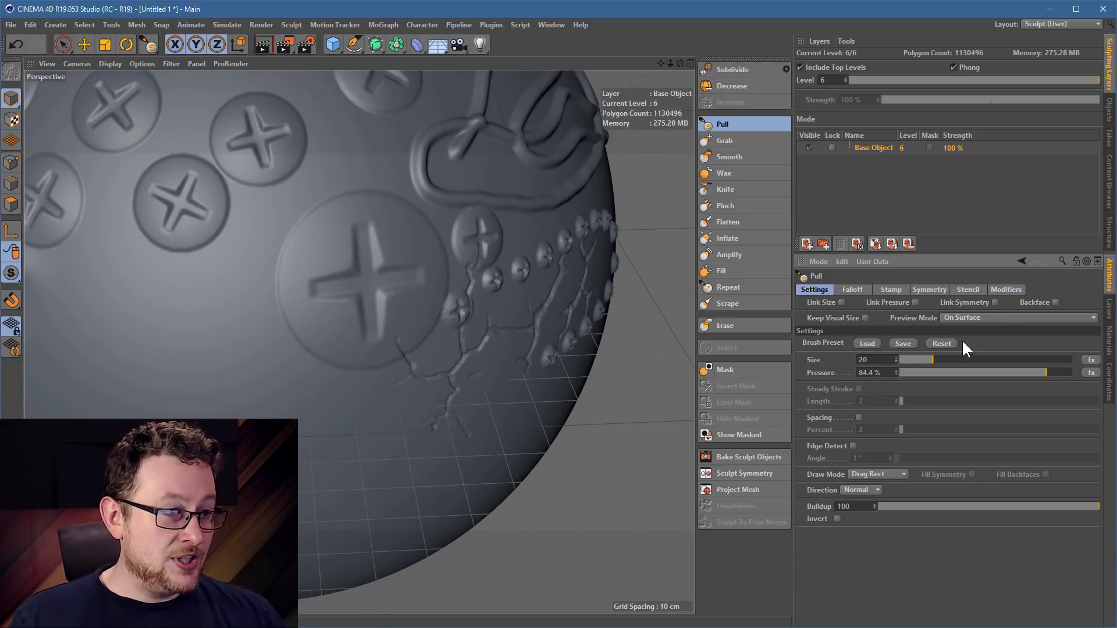
{"action": "left_click", "coordinate": [940, 343]}
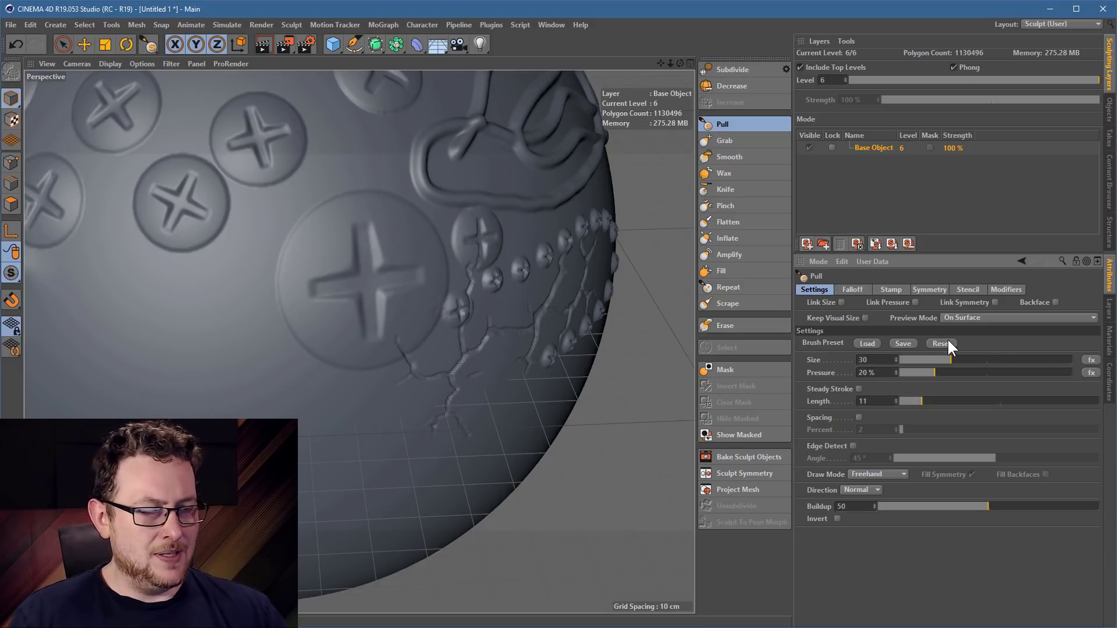
{"action": "left_click", "coordinate": [978, 285]}
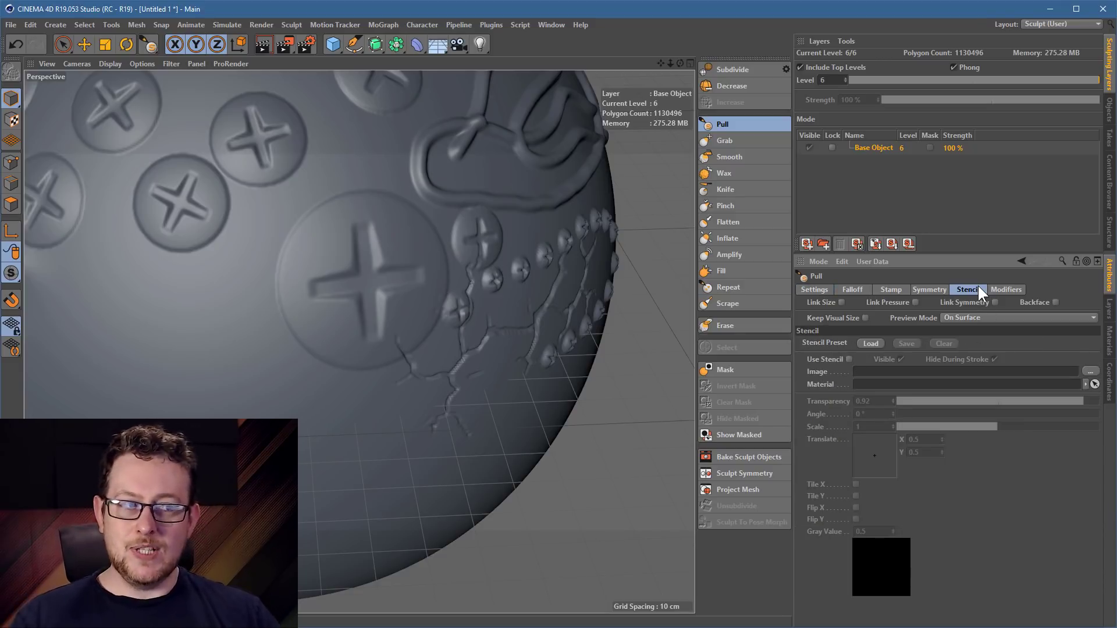
{"action": "left_click", "coordinate": [1091, 371]}
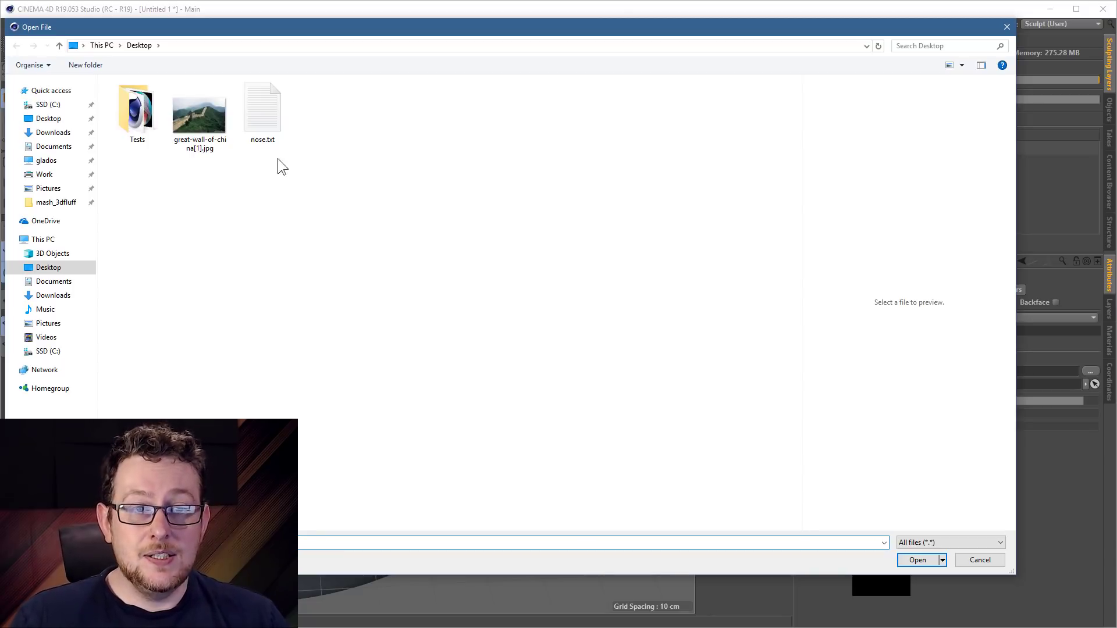
{"action": "left_click", "coordinate": [61, 329]}
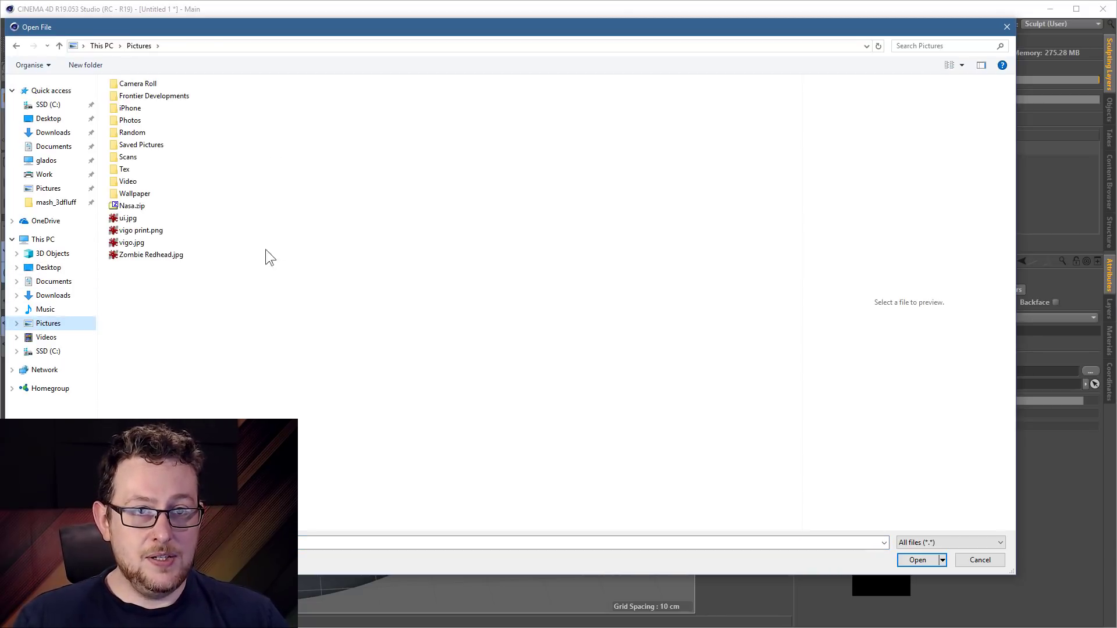
{"action": "double_click", "coordinate": [123, 170]}
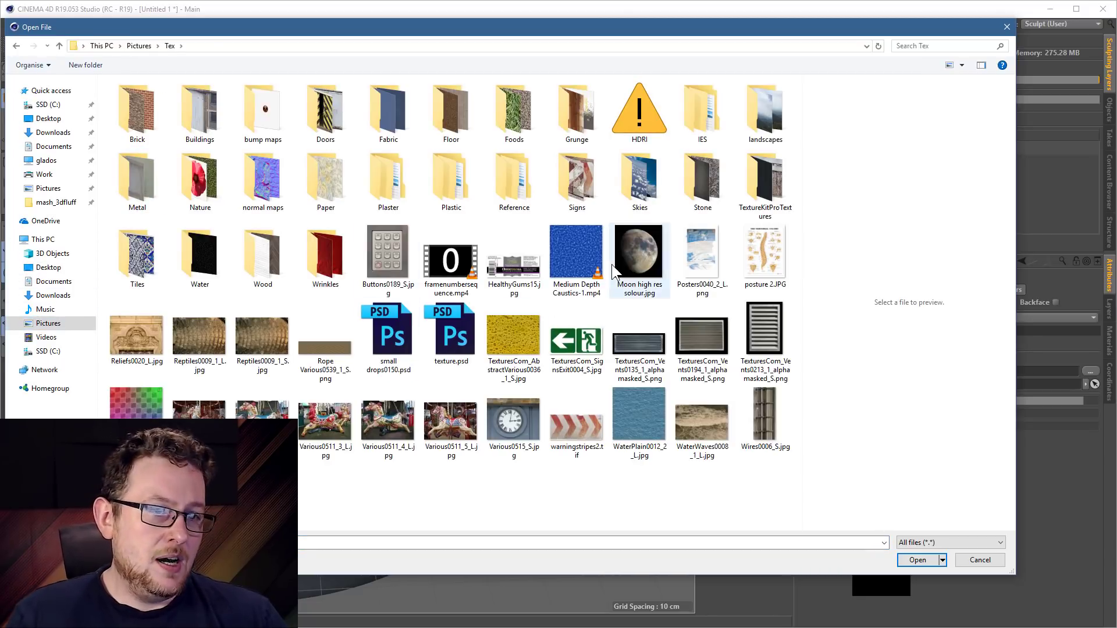
{"action": "left_click", "coordinate": [204, 340]}
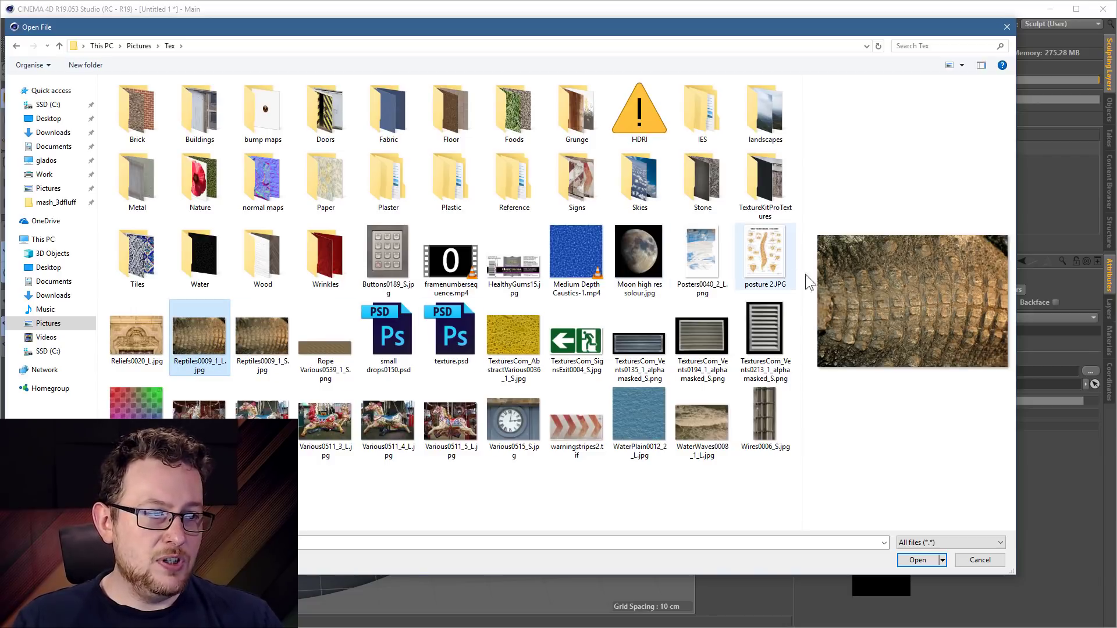
{"action": "left_click_drag", "start_coordinate": [804, 289], "coordinate": [651, 297]}
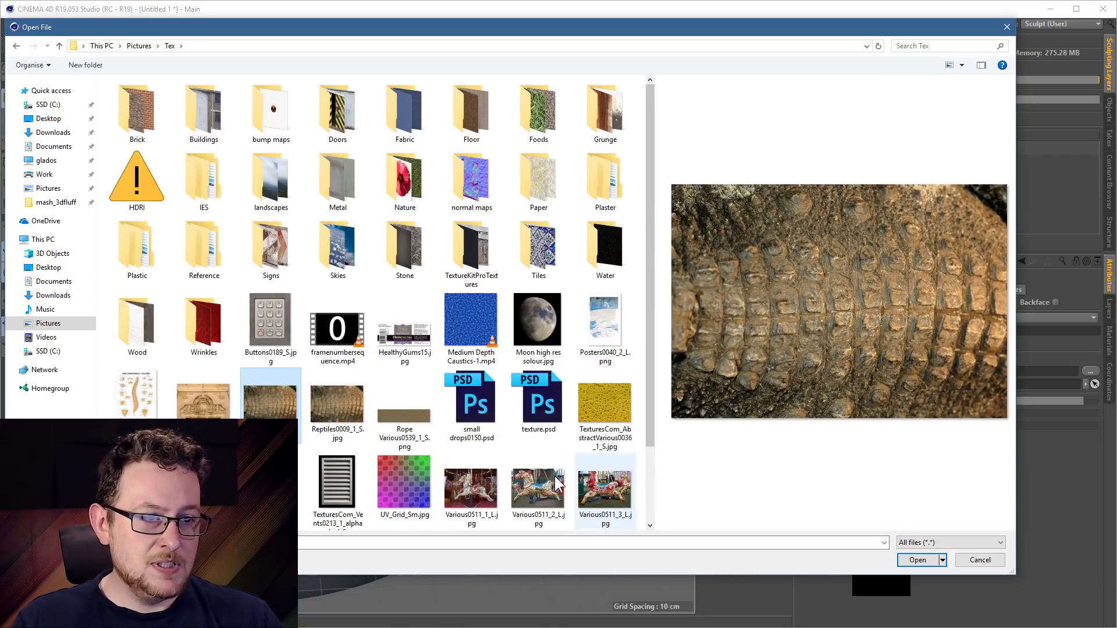
{"action": "left_click", "coordinate": [612, 410]}
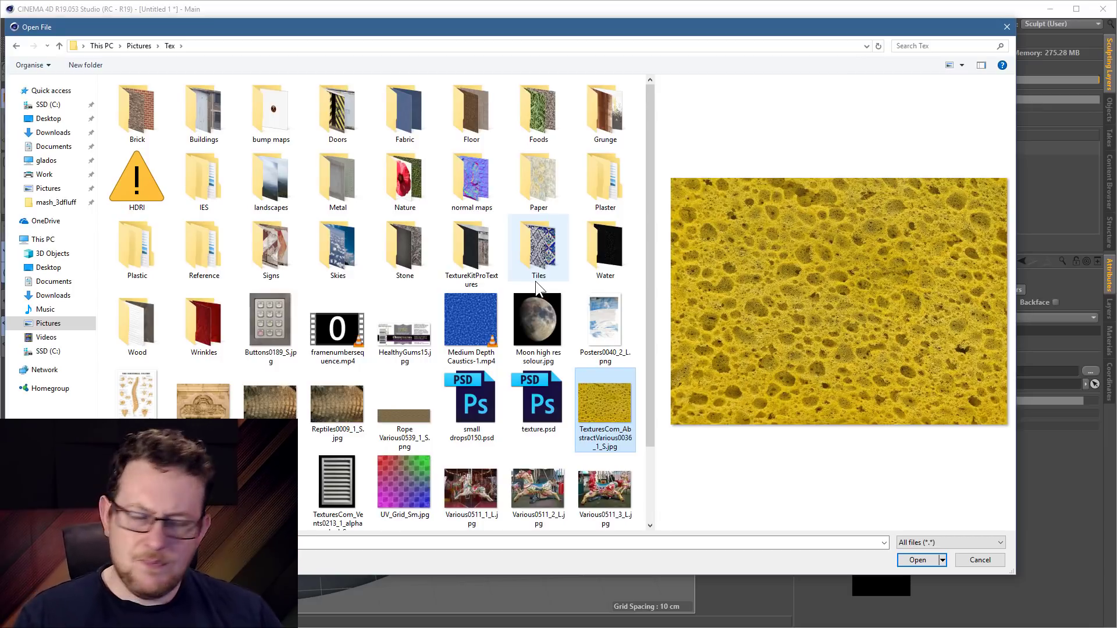
{"action": "left_click", "coordinate": [262, 401]}
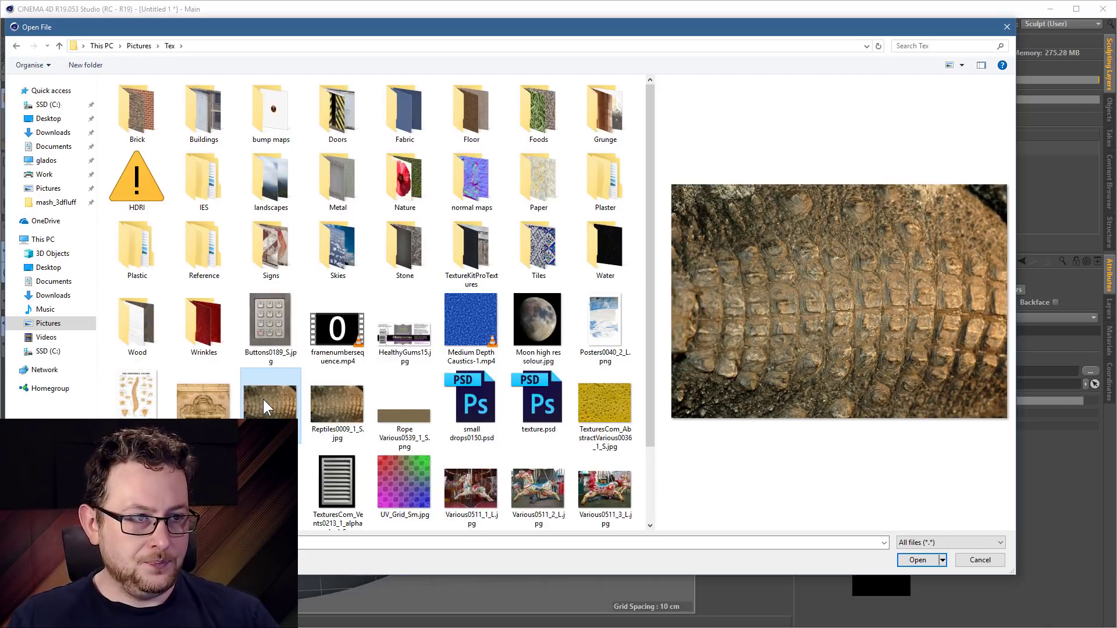
{"action": "double_click", "coordinate": [263, 399]}
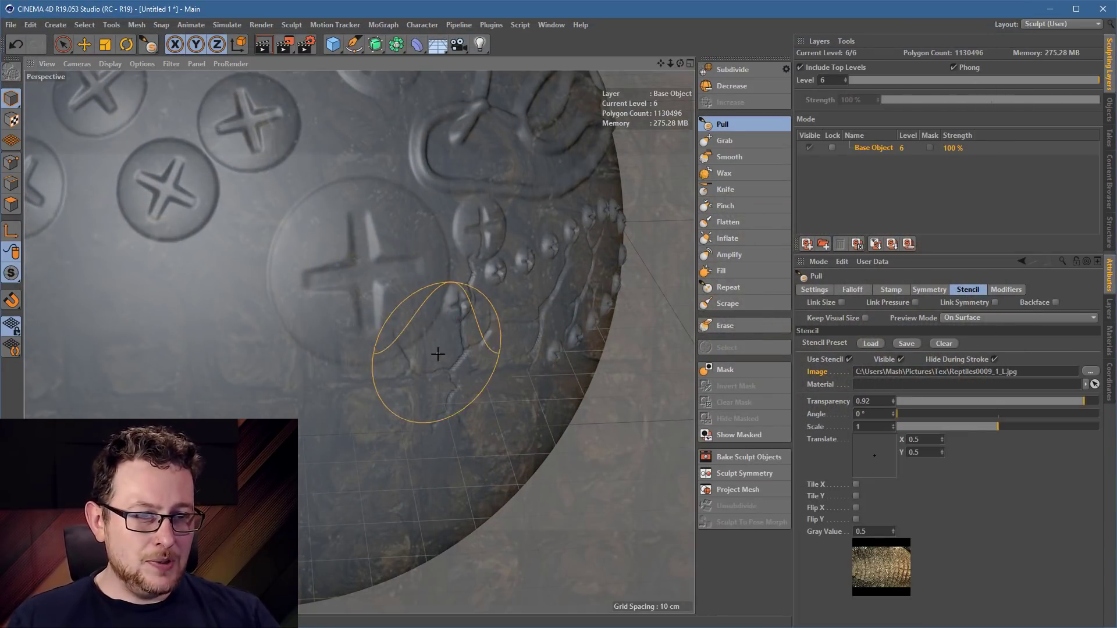
Set the reptile stencil's angle to 10°, scale to 0.54 and transparency to 0.89
{"action": "mouse_move", "coordinate": [438, 354]}
{"action": "left_mouse_down", "text": "alt"}
{"action": "mouse_move", "coordinate": [341, 299]}
{"action": "mouse_move", "coordinate": [303, 297]}
{"action": "left_mouse_up", "text": "alt"}
{"action": "mouse_move", "coordinate": [412, 321]}
{"action": "middle_mouse_down", "text": "alt"}
{"action": "mouse_move", "coordinate": [91, 260]}
{"action": "mouse_move", "coordinate": [2, 291]}
{"action": "mouse_move", "coordinate": [1, 306]}
{"action": "middle_mouse_up", "text": "alt"}
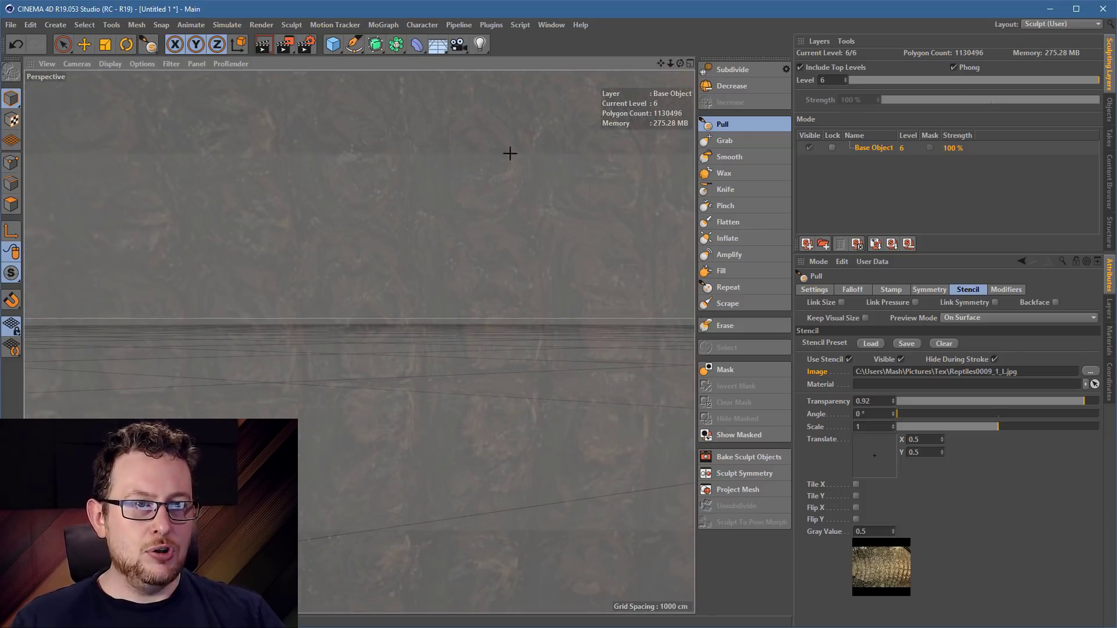
{"action": "mouse_move", "coordinate": [289, 311]}
{"action": "left_mouse_down", "text": "alt"}
{"action": "mouse_move", "coordinate": [372, 314]}
{"action": "mouse_move", "coordinate": [352, 342]}
{"action": "left_mouse_up", "text": "alt"}
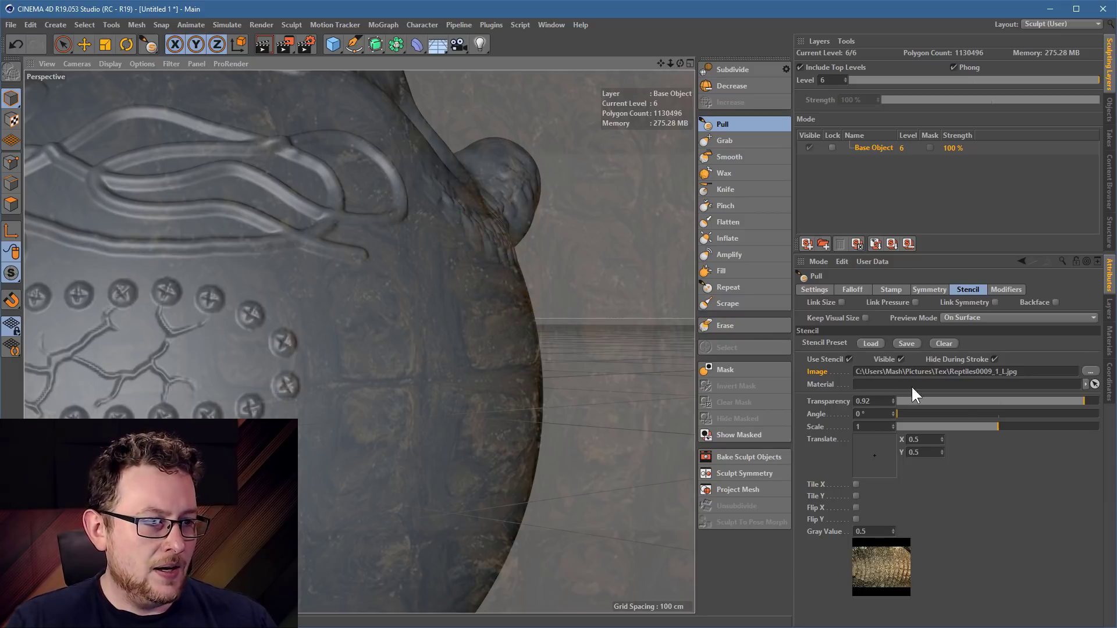
{"action": "left_click", "coordinate": [843, 400]}
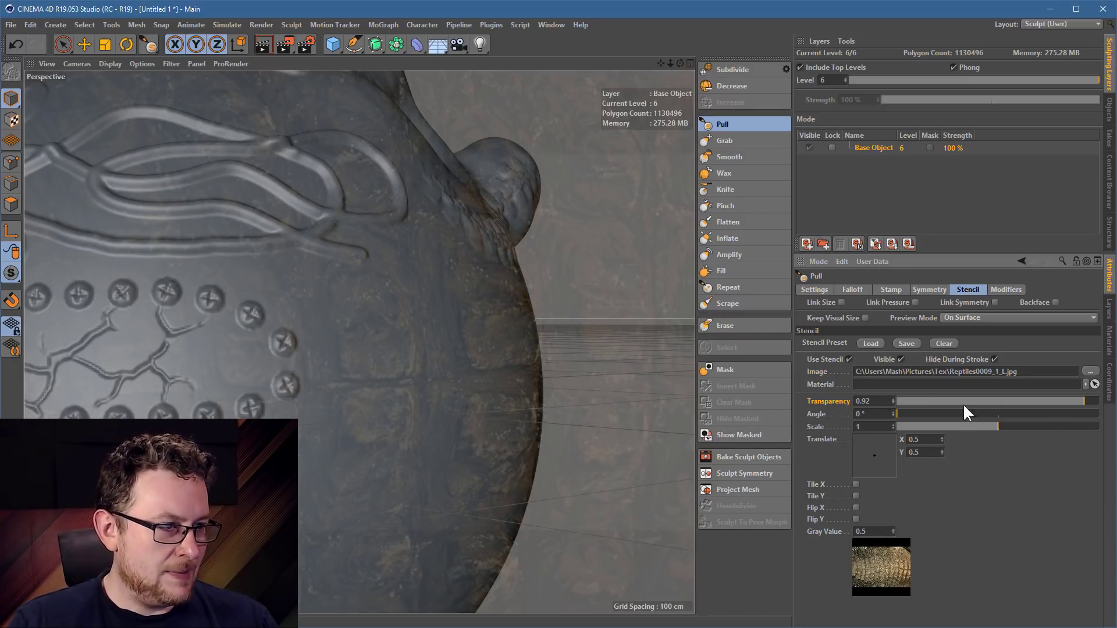
{"action": "left_click_drag", "start_coordinate": [1076, 402], "coordinate": [895, 386]}
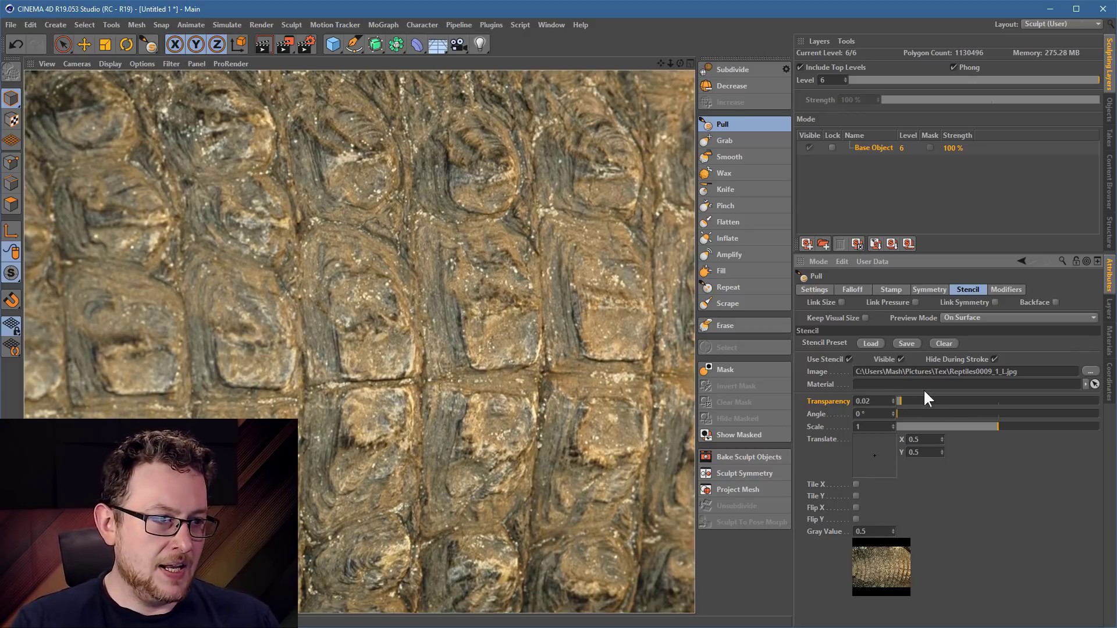
{"action": "mouse_move", "coordinate": [908, 399]}
{"action": "left_mouse_down"}
{"action": "mouse_move", "coordinate": [1075, 396]}
{"action": "mouse_move", "coordinate": [953, 399]}
{"action": "mouse_move", "coordinate": [902, 415]}
{"action": "left_mouse_up"}
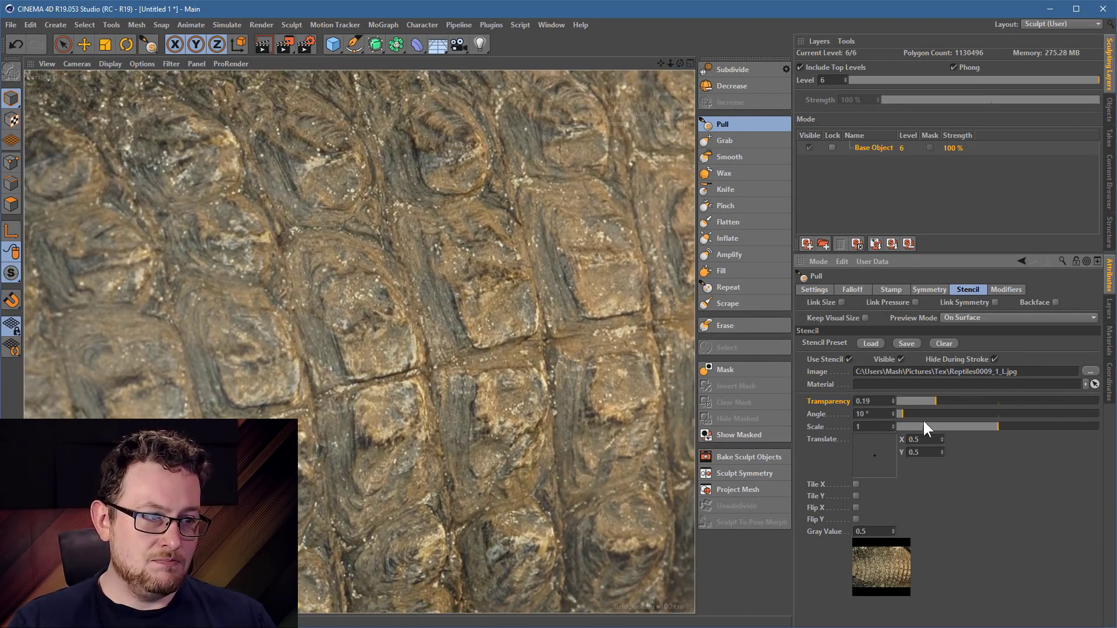
{"action": "left_click_drag", "start_coordinate": [992, 424], "coordinate": [929, 418]}
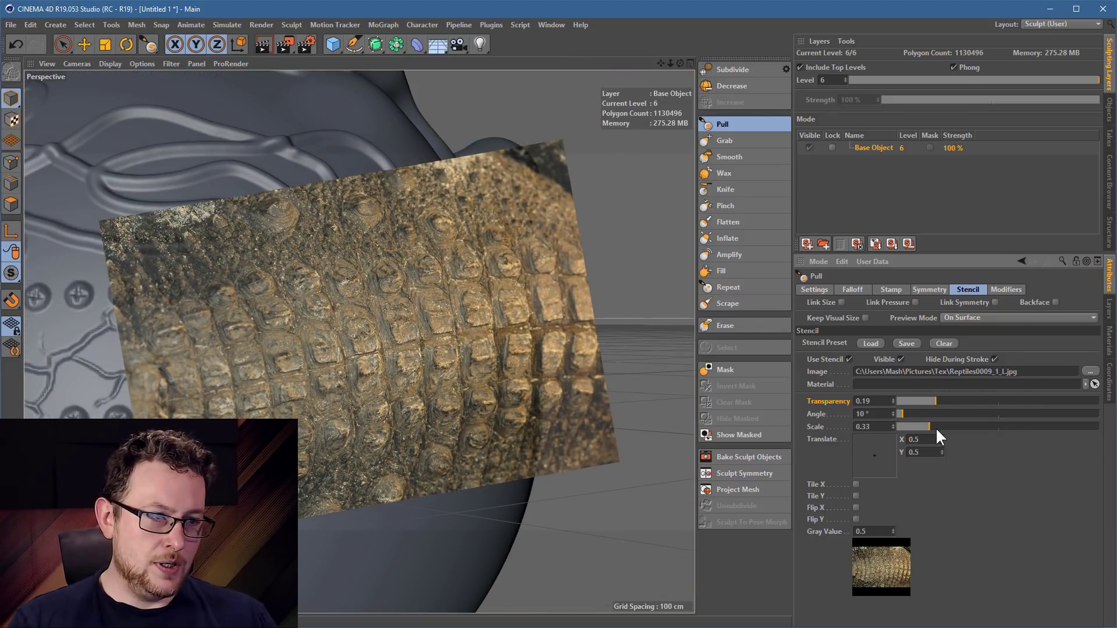
{"action": "left_click_drag", "start_coordinate": [936, 427], "coordinate": [1077, 390]}
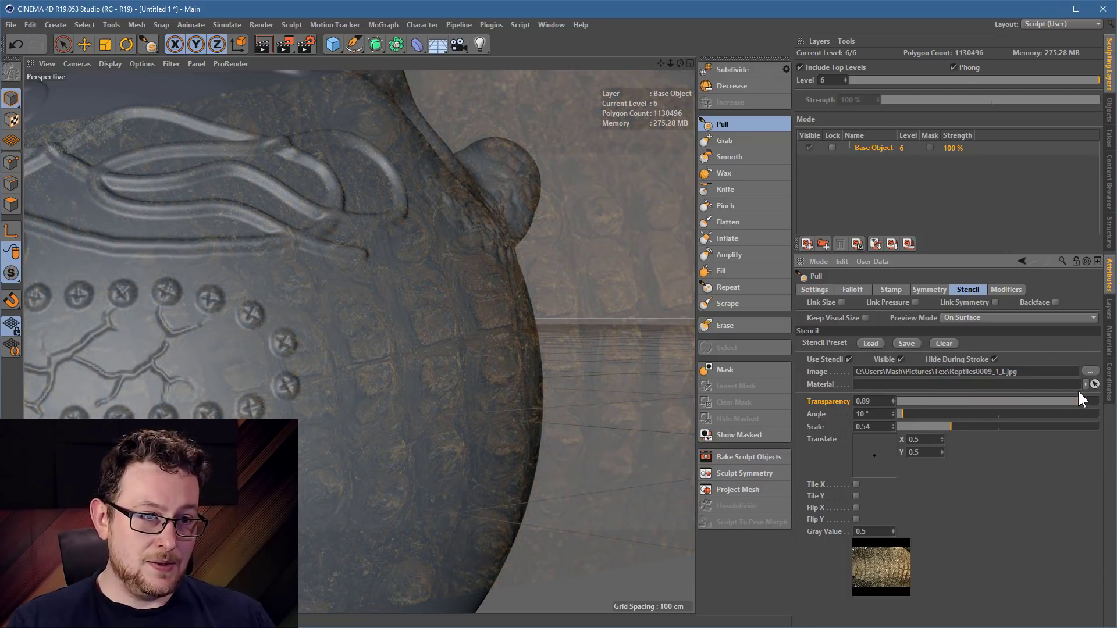
Paint a broad patch of reptile skin through the stencil on the smooth area below the stitched band
{"action": "left_click_drag", "start_coordinate": [484, 320], "coordinate": [360, 347], "text": "alt"}
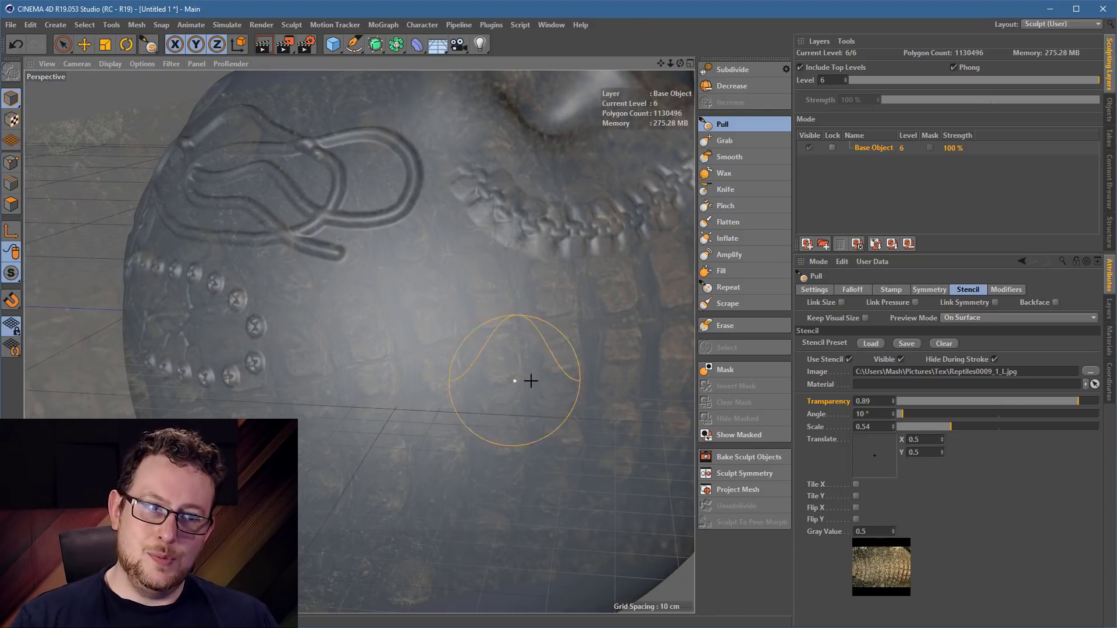
{"action": "mouse_move", "coordinate": [523, 379]}
{"action": "left_mouse_down", "text": "alt"}
{"action": "mouse_move", "coordinate": [533, 352]}
{"action": "mouse_move", "coordinate": [366, 304]}
{"action": "mouse_move", "coordinate": [456, 288]}
{"action": "mouse_move", "coordinate": [512, 297]}
{"action": "left_mouse_up", "text": "alt"}
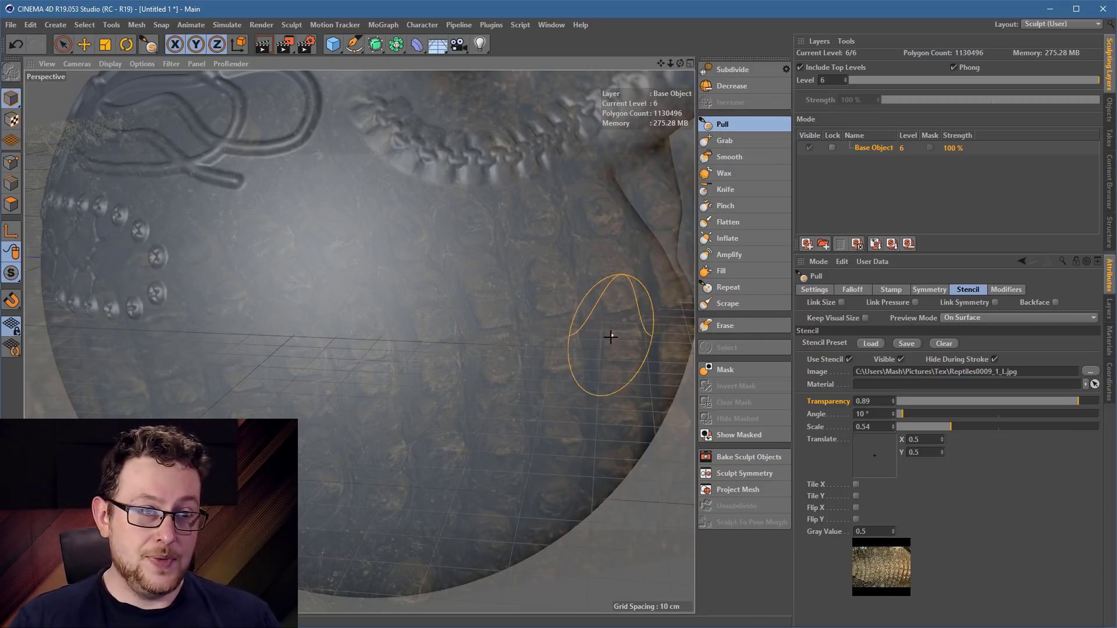
{"action": "left_click_drag", "start_coordinate": [636, 360], "coordinate": [639, 298]}
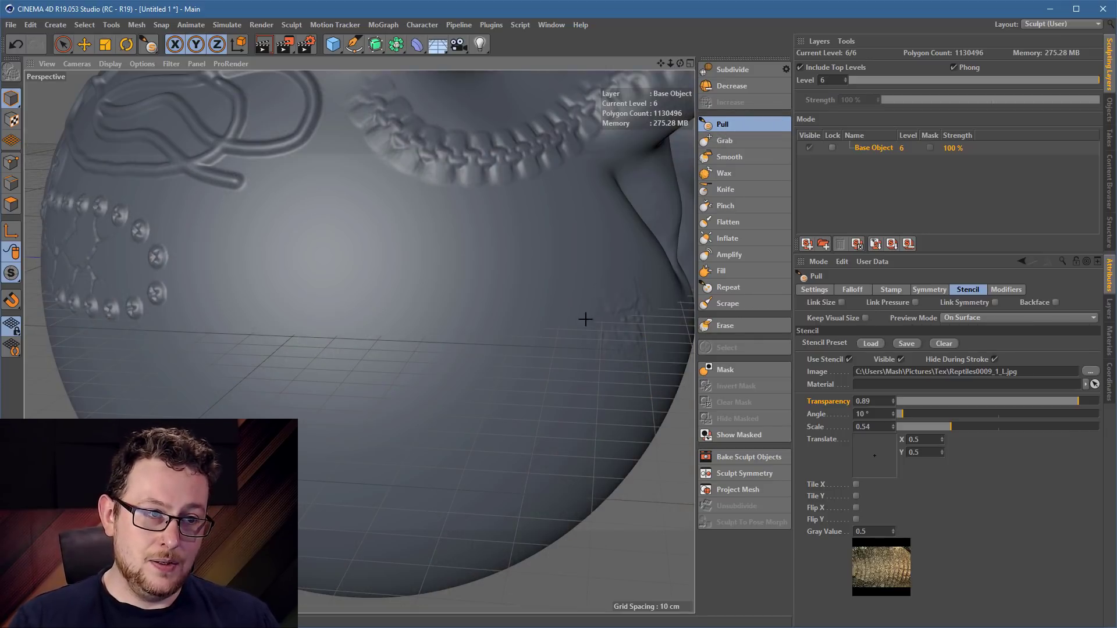
{"action": "mouse_move", "coordinate": [495, 278]}
{"action": "left_mouse_down"}
{"action": "mouse_move", "coordinate": [428, 309]}
{"action": "mouse_move", "coordinate": [349, 267]}
{"action": "mouse_move", "coordinate": [319, 349]}
{"action": "mouse_move", "coordinate": [539, 317]}
{"action": "mouse_move", "coordinate": [595, 382]}
{"action": "left_mouse_up"}
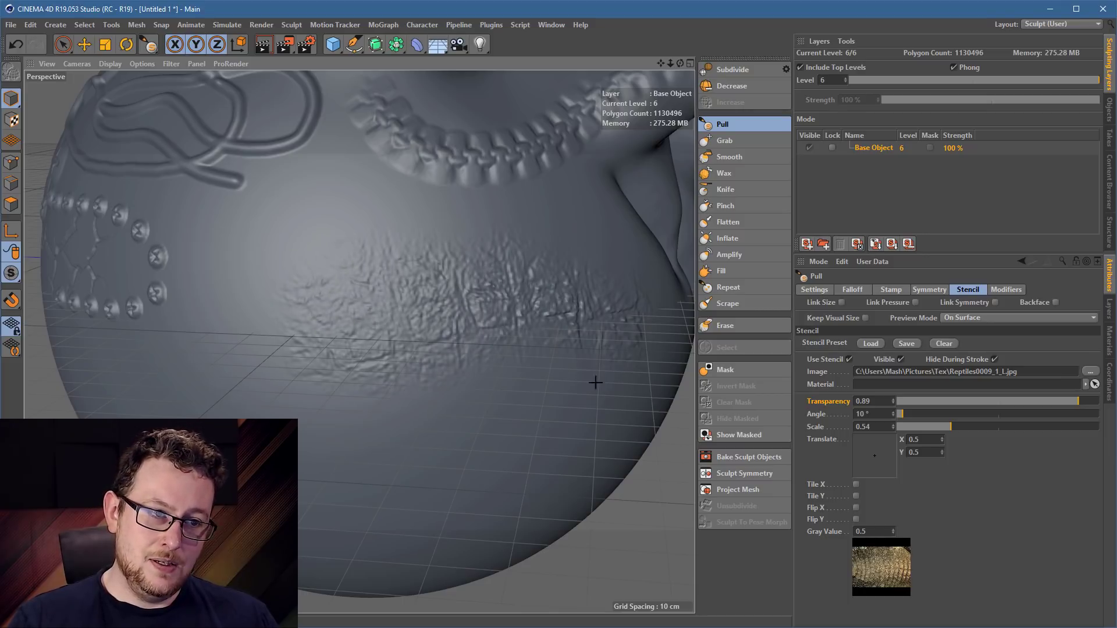
{"action": "left_click_drag", "start_coordinate": [429, 386], "coordinate": [322, 413]}
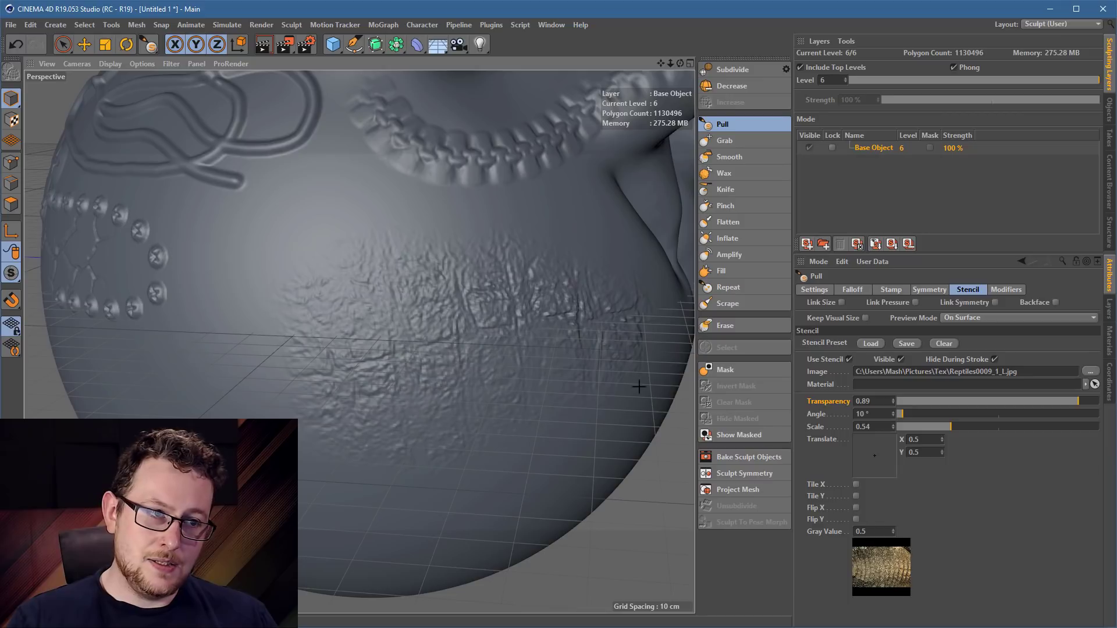
{"action": "mouse_move", "coordinate": [442, 225]}
{"action": "left_mouse_down"}
{"action": "mouse_move", "coordinate": [324, 227]}
{"action": "mouse_move", "coordinate": [302, 249]}
{"action": "mouse_move", "coordinate": [289, 242]}
{"action": "left_mouse_up"}
Switch the stencil image to Buttons0189_S.jpg and paint the button keypad pattern onto smooth areas of the sphere
{"action": "left_click", "coordinate": [1090, 371]}
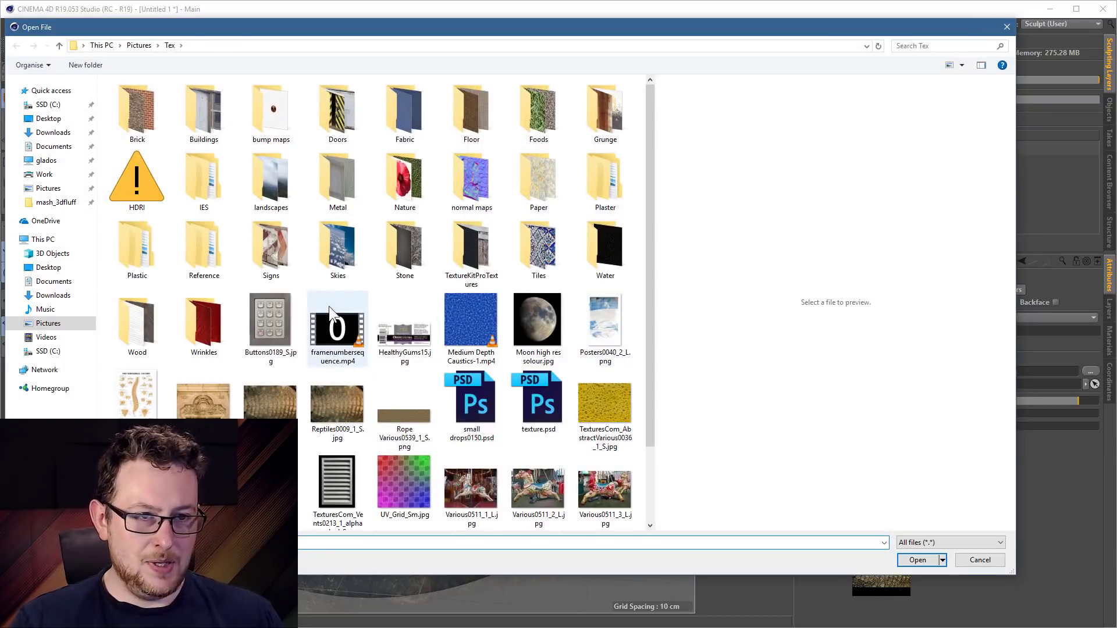
{"action": "double_click", "coordinate": [272, 319]}
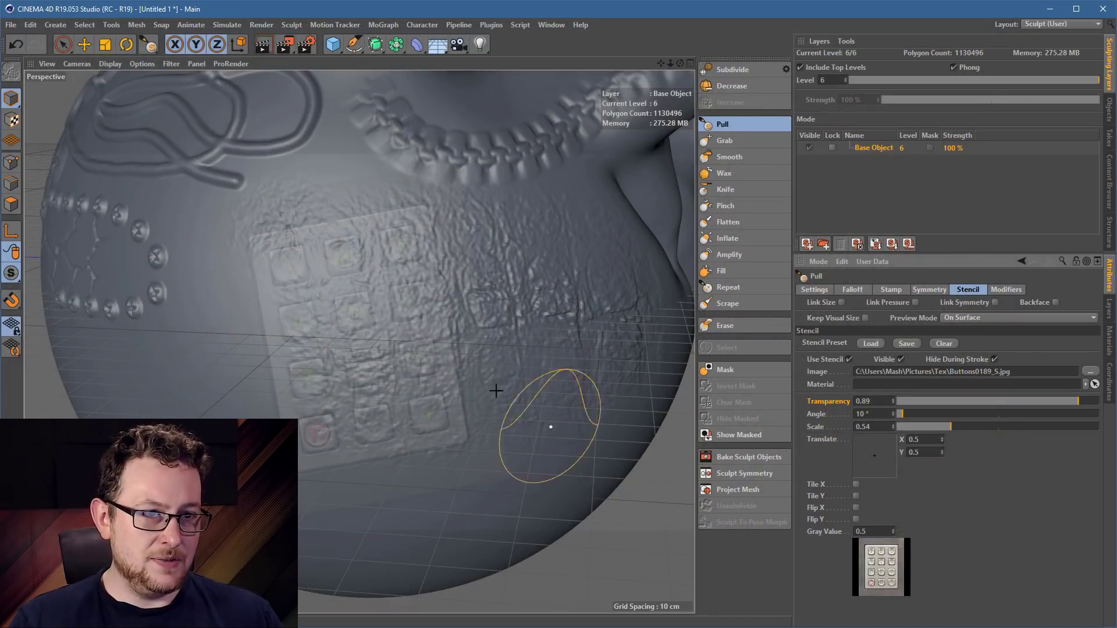
{"action": "scroll", "coordinate": [511, 349], "scroll_direction": "up", "scroll_amount": 3}
{"action": "left_click_drag", "start_coordinate": [406, 334], "coordinate": [319, 259], "text": "alt"}
{"action": "left_click_drag", "start_coordinate": [359, 341], "coordinate": [163, 184], "text": "alt"}
{"action": "mouse_move", "coordinate": [320, 272]}
{"action": "middle_mouse_down", "text": "alt"}
{"action": "mouse_move", "coordinate": [364, 242]}
{"action": "mouse_move", "coordinate": [348, 255]}
{"action": "middle_mouse_up", "text": "alt"}
{"action": "mouse_move", "coordinate": [400, 246]}
{"action": "left_mouse_down"}
{"action": "mouse_move", "coordinate": [341, 252]}
{"action": "mouse_move", "coordinate": [250, 289]}
{"action": "mouse_move", "coordinate": [298, 375]}
{"action": "mouse_move", "coordinate": [461, 322]}
{"action": "mouse_move", "coordinate": [337, 324]}
{"action": "mouse_move", "coordinate": [366, 319]}
{"action": "mouse_move", "coordinate": [291, 339]}
{"action": "mouse_move", "coordinate": [221, 303]}
{"action": "mouse_move", "coordinate": [336, 254]}
{"action": "mouse_move", "coordinate": [386, 304]}
{"action": "mouse_move", "coordinate": [289, 347]}
{"action": "mouse_move", "coordinate": [400, 348]}
{"action": "mouse_move", "coordinate": [375, 373]}
{"action": "mouse_move", "coordinate": [344, 346]}
{"action": "mouse_move", "coordinate": [344, 210]}
{"action": "mouse_move", "coordinate": [325, 210]}
{"action": "mouse_move", "coordinate": [334, 256]}
{"action": "mouse_move", "coordinate": [373, 304]}
{"action": "mouse_move", "coordinate": [344, 344]}
{"action": "mouse_move", "coordinate": [460, 301]}
{"action": "mouse_move", "coordinate": [414, 309]}
{"action": "mouse_move", "coordinate": [349, 344]}
{"action": "left_mouse_up"}
{"action": "mouse_move", "coordinate": [294, 270]}
{"action": "left_mouse_down"}
{"action": "mouse_move", "coordinate": [395, 268]}
{"action": "mouse_move", "coordinate": [287, 332]}
{"action": "mouse_move", "coordinate": [354, 413]}
{"action": "left_mouse_up"}
{"action": "mouse_move", "coordinate": [295, 381]}
{"action": "left_mouse_down", "text": "alt"}
{"action": "mouse_move", "coordinate": [519, 337]}
{"action": "mouse_move", "coordinate": [525, 321]}
{"action": "left_mouse_up", "text": "alt"}
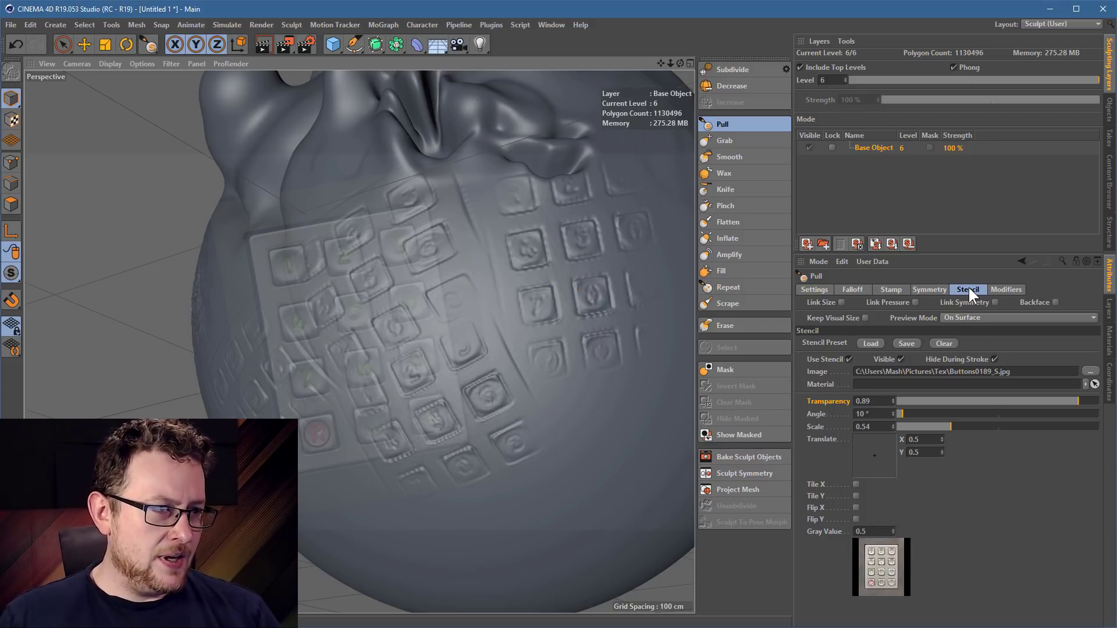
Turn off the stencil and enable X (YZ) symmetry for the Pull brush
{"action": "left_click", "coordinate": [848, 359]}
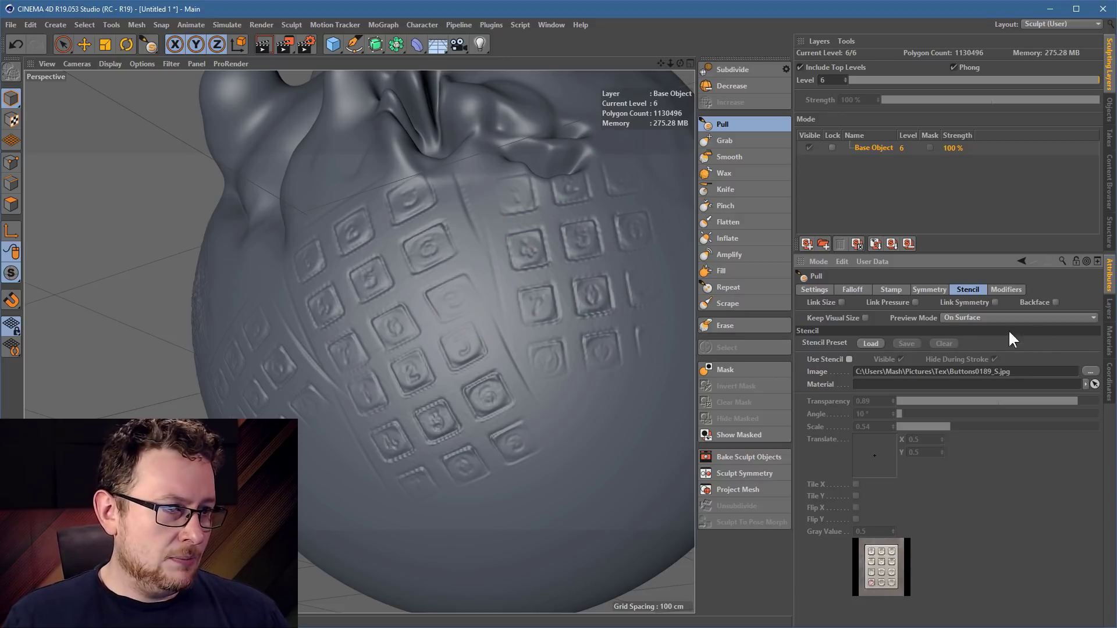
{"action": "left_click", "coordinate": [926, 287]}
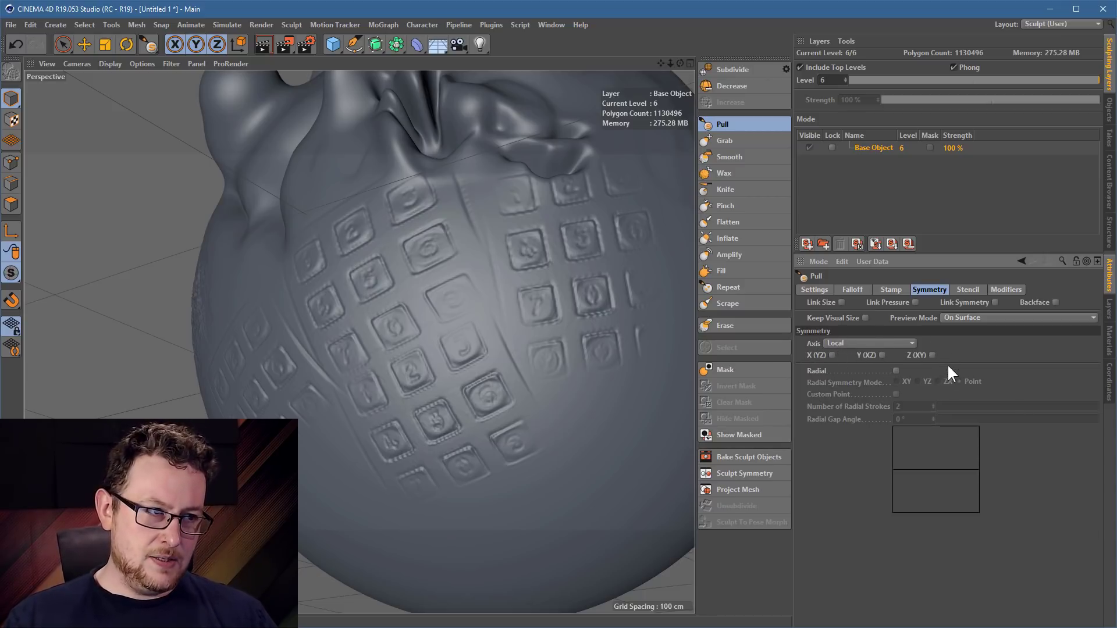
{"action": "left_click", "coordinate": [831, 355]}
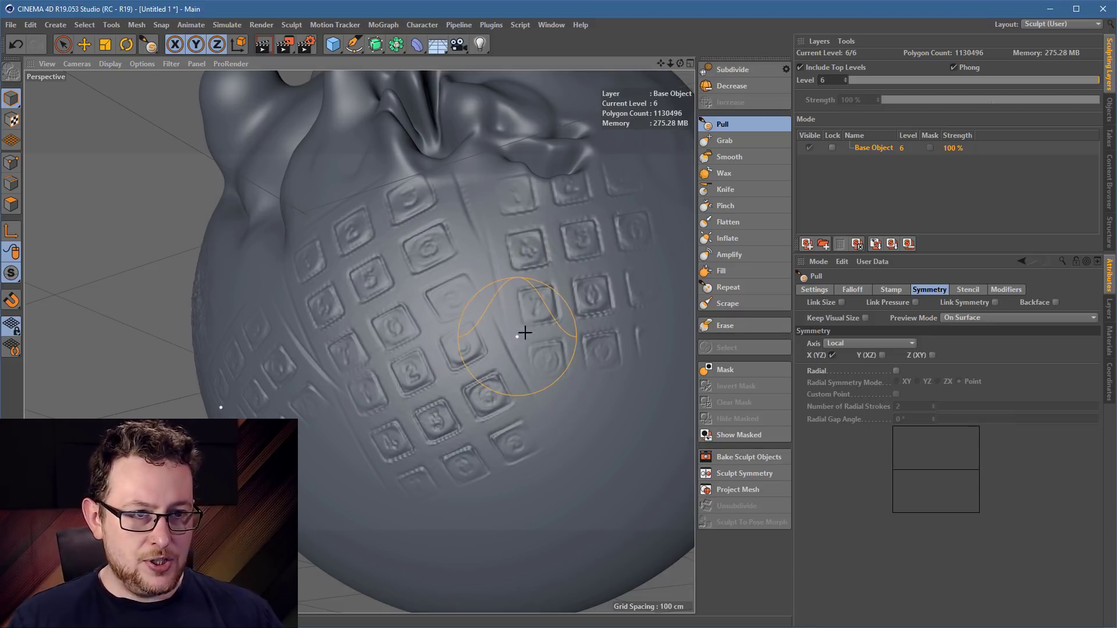
{"action": "left_click_drag", "start_coordinate": [523, 331], "coordinate": [517, 336], "text": "alt"}
{"action": "mouse_move", "coordinate": [586, 355]}
{"action": "left_mouse_down", "text": "alt"}
{"action": "mouse_move", "coordinate": [375, 363]}
{"action": "mouse_move", "coordinate": [434, 309]}
{"action": "left_mouse_up", "text": "alt"}
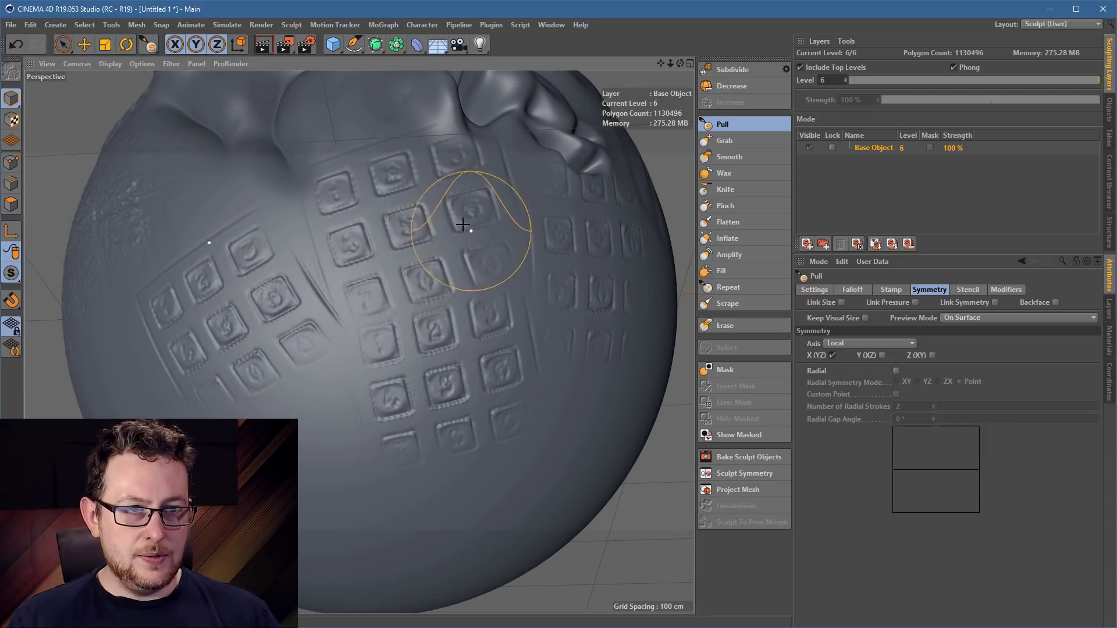
Resize the Pull brush and paint a winding raised stroke, mirrored across X, over the button keypad pattern
{"action": "middle_click_drag", "start_coordinate": [472, 307], "coordinate": [478, 284]}
{"action": "middle_click_drag", "start_coordinate": [535, 287], "coordinate": [516, 289]}
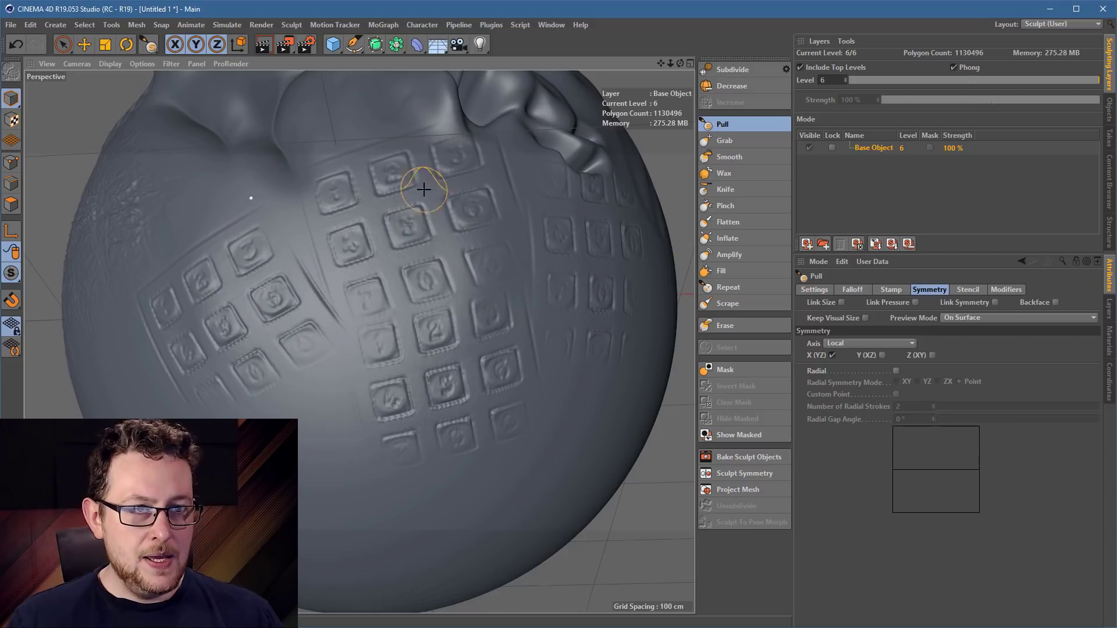
{"action": "mouse_move", "coordinate": [434, 190]}
{"action": "left_mouse_down"}
{"action": "mouse_move", "coordinate": [474, 256]}
{"action": "mouse_move", "coordinate": [400, 319]}
{"action": "mouse_move", "coordinate": [409, 375]}
{"action": "mouse_move", "coordinate": [488, 372]}
{"action": "mouse_move", "coordinate": [556, 285]}
{"action": "mouse_move", "coordinate": [385, 229]}
{"action": "mouse_move", "coordinate": [416, 176]}
{"action": "left_mouse_up"}
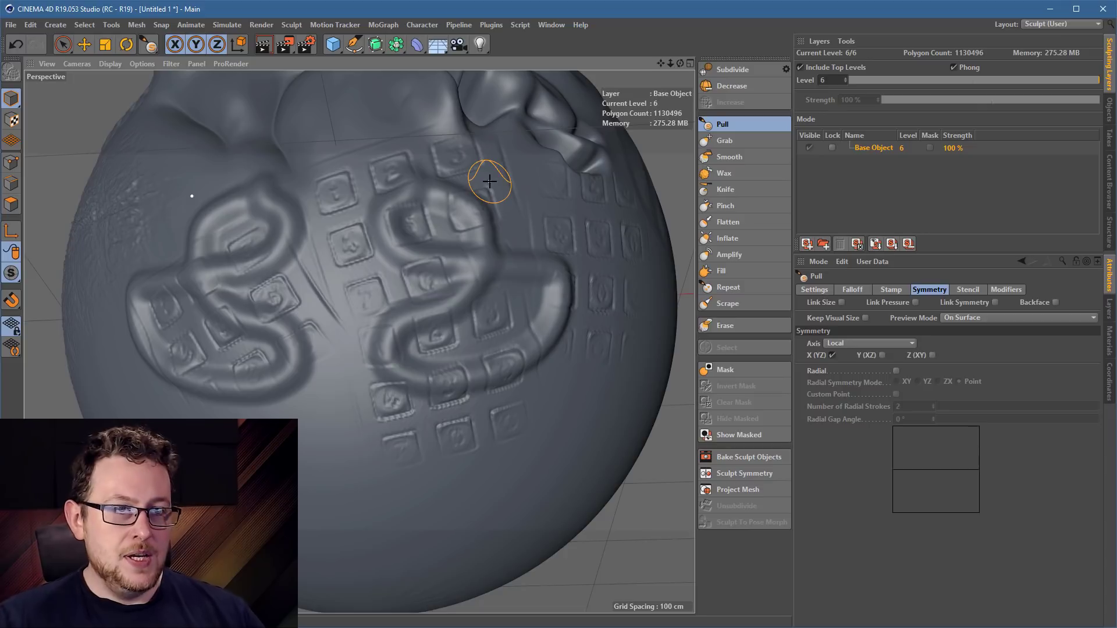
Mirror the whole sculpted object to the -X axis with Sculpt Symmetry
{"action": "mouse_move", "coordinate": [476, 232]}
{"action": "left_mouse_down", "text": "alt"}
{"action": "mouse_move", "coordinate": [481, 250]}
{"action": "mouse_move", "coordinate": [494, 219]}
{"action": "mouse_move", "coordinate": [267, 331]}
{"action": "left_mouse_up", "text": "alt"}
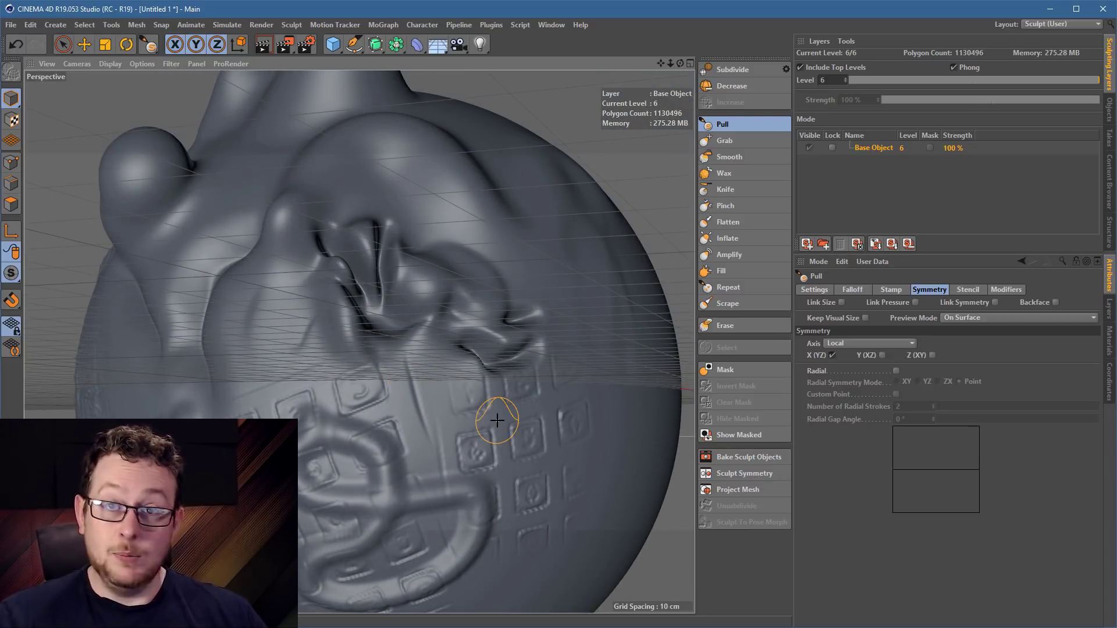
{"action": "left_click", "coordinate": [748, 476]}
{"action": "mouse_move", "coordinate": [730, 413]}
{"action": "left_mouse_down"}
{"action": "mouse_move", "coordinate": [651, 387]}
{"action": "mouse_move", "coordinate": [488, 195]}
{"action": "left_mouse_up"}
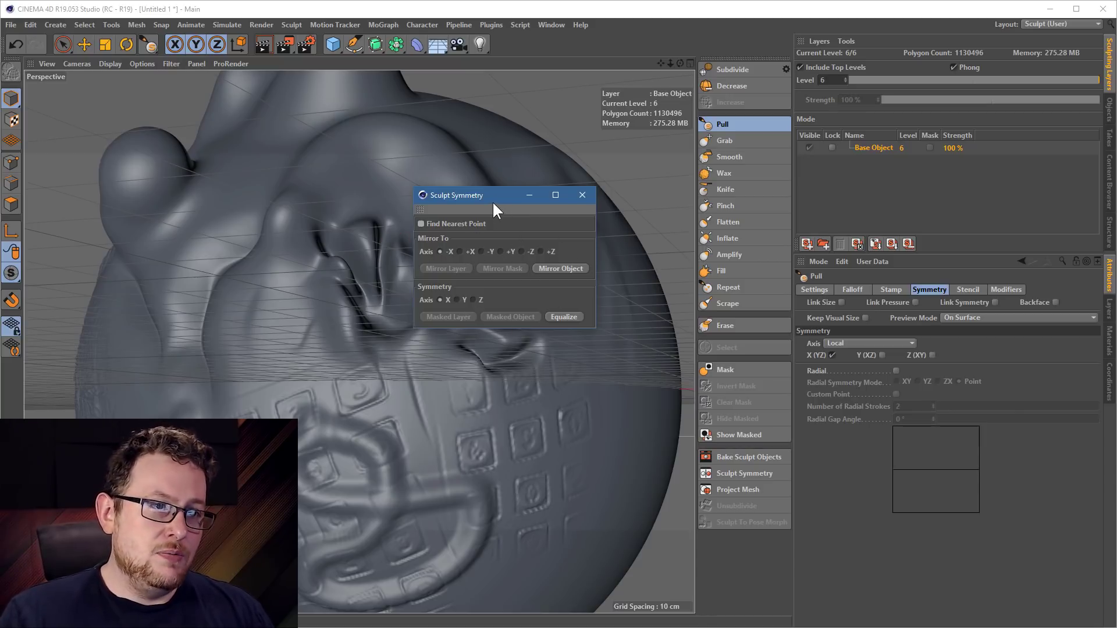
{"action": "mouse_move", "coordinate": [492, 201]}
{"action": "left_mouse_down"}
{"action": "mouse_move", "coordinate": [514, 249]}
{"action": "mouse_move", "coordinate": [559, 294]}
{"action": "left_mouse_up"}
{"action": "mouse_move", "coordinate": [407, 244]}
{"action": "left_mouse_down", "text": "alt"}
{"action": "mouse_move", "coordinate": [356, 285]}
{"action": "mouse_move", "coordinate": [363, 355]}
{"action": "left_mouse_up", "text": "alt"}
{"action": "left_click", "coordinate": [621, 362]}
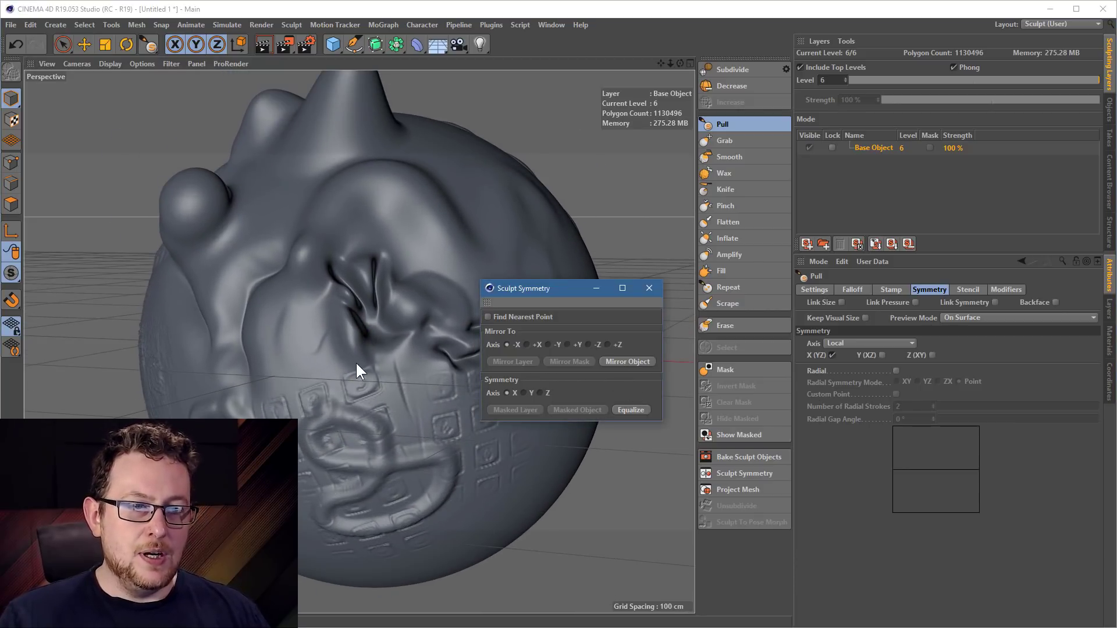
{"action": "left_click_drag", "start_coordinate": [356, 365], "coordinate": [395, 314], "text": "alt"}
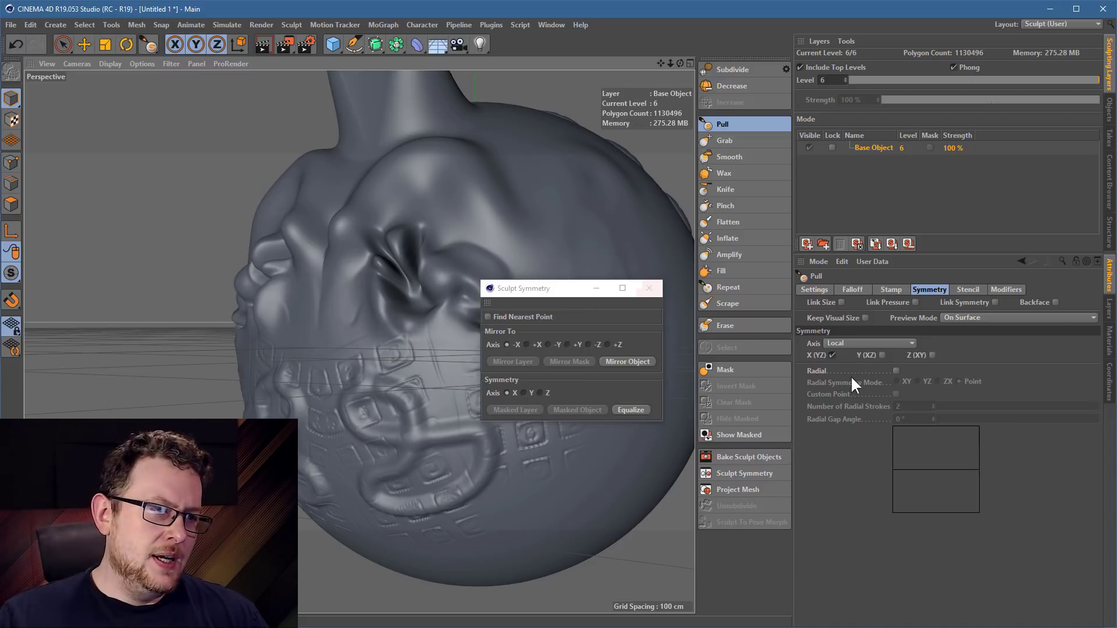
{"action": "left_click", "coordinate": [649, 288]}
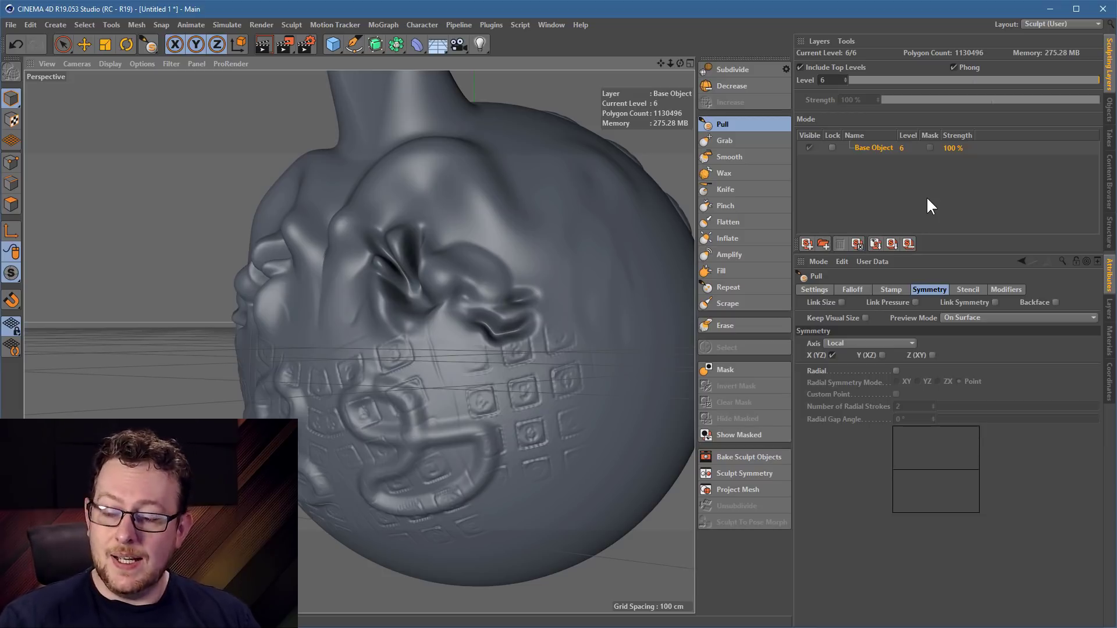
Enlarge the sculpting layer list and add a new sculpt layer above the Base Object
{"action": "mouse_move", "coordinate": [394, 240]}
{"action": "left_mouse_down", "text": "alt"}
{"action": "mouse_move", "coordinate": [517, 291]}
{"action": "mouse_move", "coordinate": [358, 274]}
{"action": "mouse_move", "coordinate": [279, 279]}
{"action": "left_mouse_up", "text": "alt"}
{"action": "mouse_move", "coordinate": [558, 364]}
{"action": "middle_mouse_down", "text": "alt"}
{"action": "mouse_move", "coordinate": [535, 411]}
{"action": "mouse_move", "coordinate": [585, 410]}
{"action": "middle_mouse_up", "text": "alt"}
{"action": "left_click_drag", "start_coordinate": [524, 415], "coordinate": [219, 408], "text": "alt"}
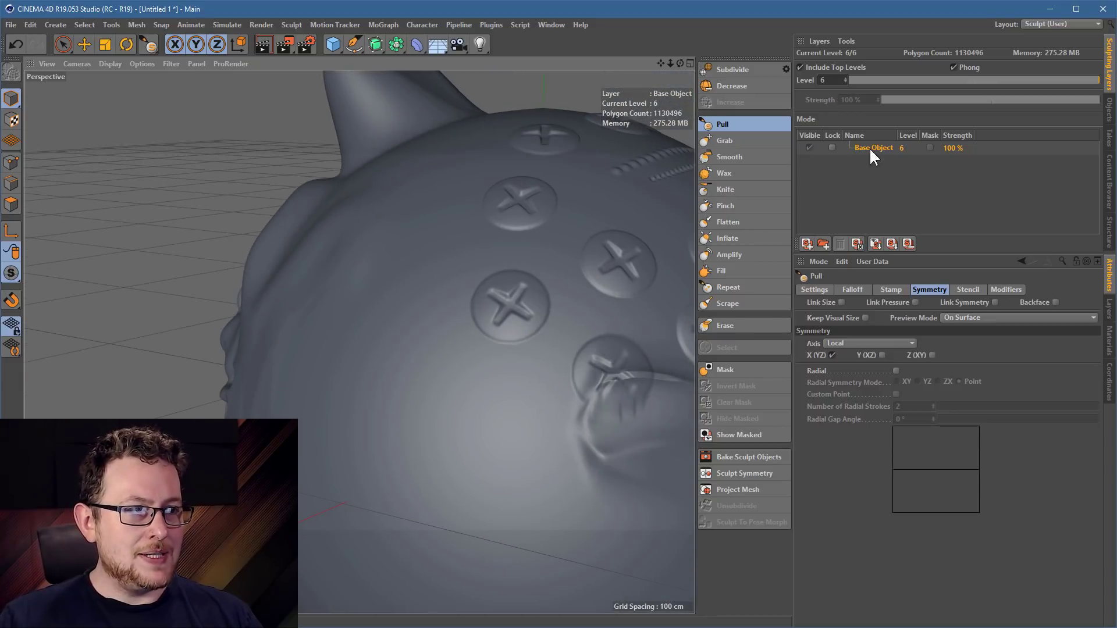
{"action": "mouse_move", "coordinate": [544, 292]}
{"action": "left_mouse_down", "text": "alt"}
{"action": "mouse_move", "coordinate": [359, 285]}
{"action": "mouse_move", "coordinate": [341, 317]}
{"action": "mouse_move", "coordinate": [511, 292]}
{"action": "mouse_move", "coordinate": [432, 298]}
{"action": "mouse_move", "coordinate": [436, 316]}
{"action": "left_mouse_up", "text": "alt"}
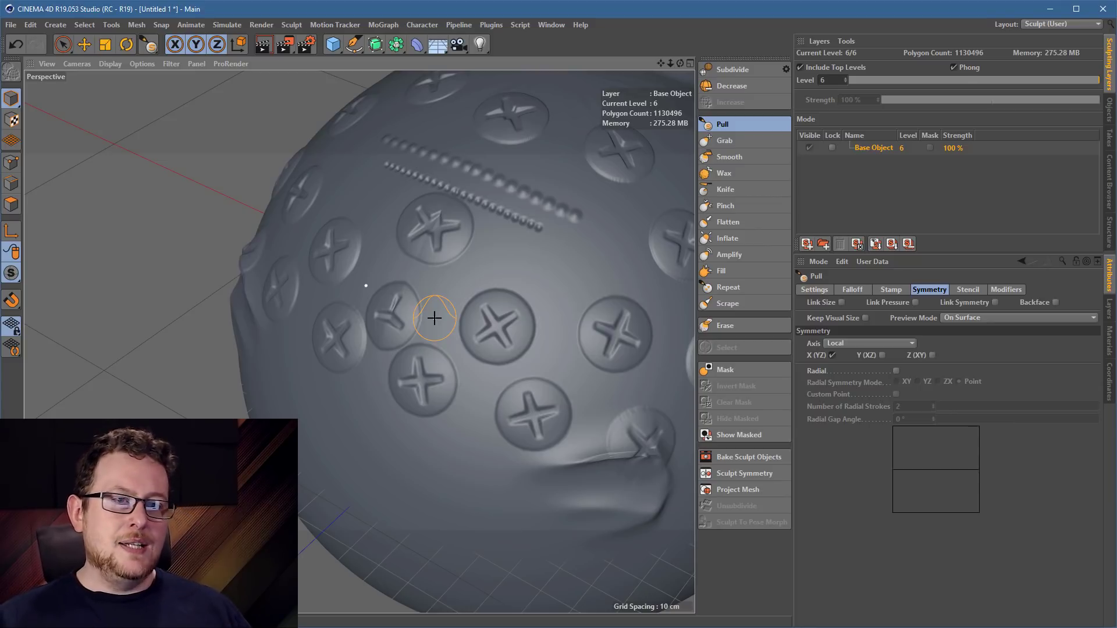
{"action": "middle_click_drag", "start_coordinate": [593, 347], "coordinate": [540, 352], "text": "alt"}
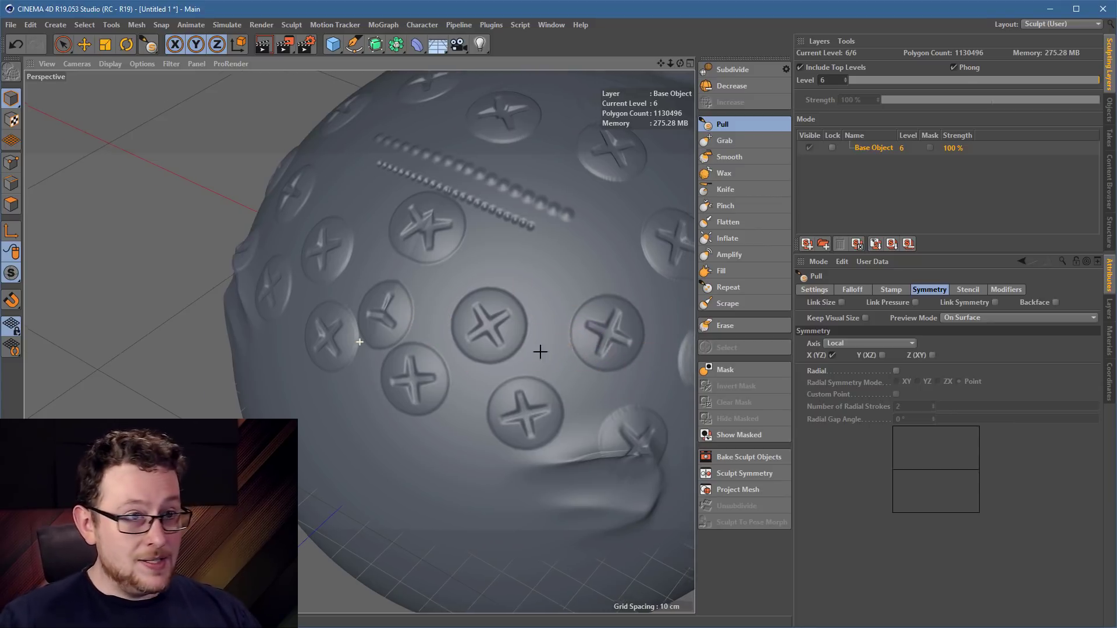
{"action": "left_click_drag", "start_coordinate": [541, 351], "coordinate": [507, 329], "text": "alt"}
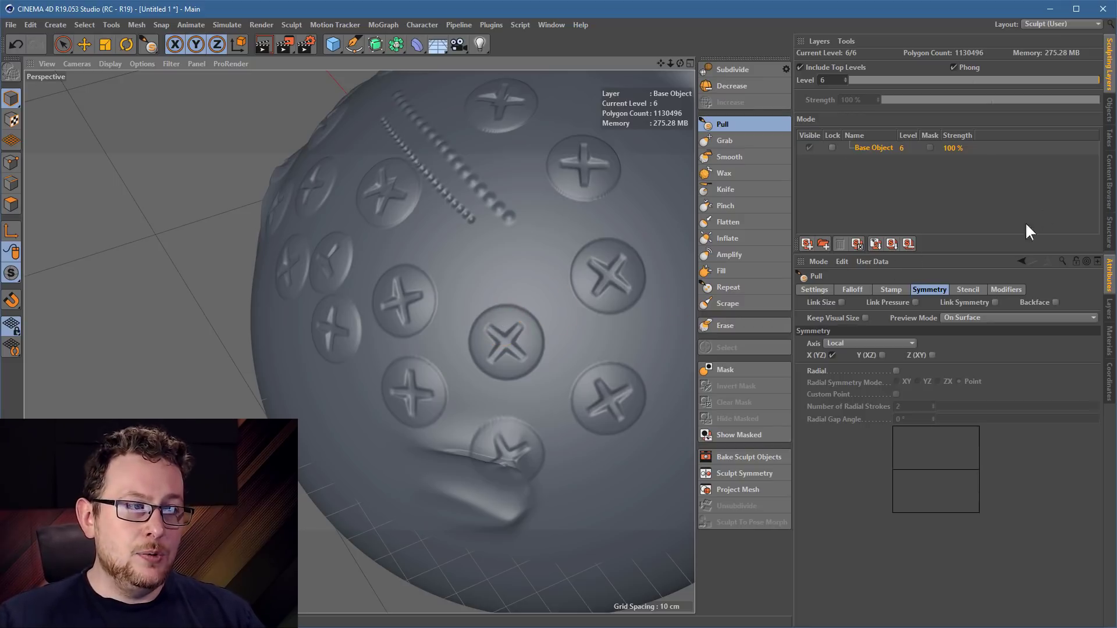
{"action": "left_click_drag", "start_coordinate": [969, 252], "coordinate": [966, 374]}
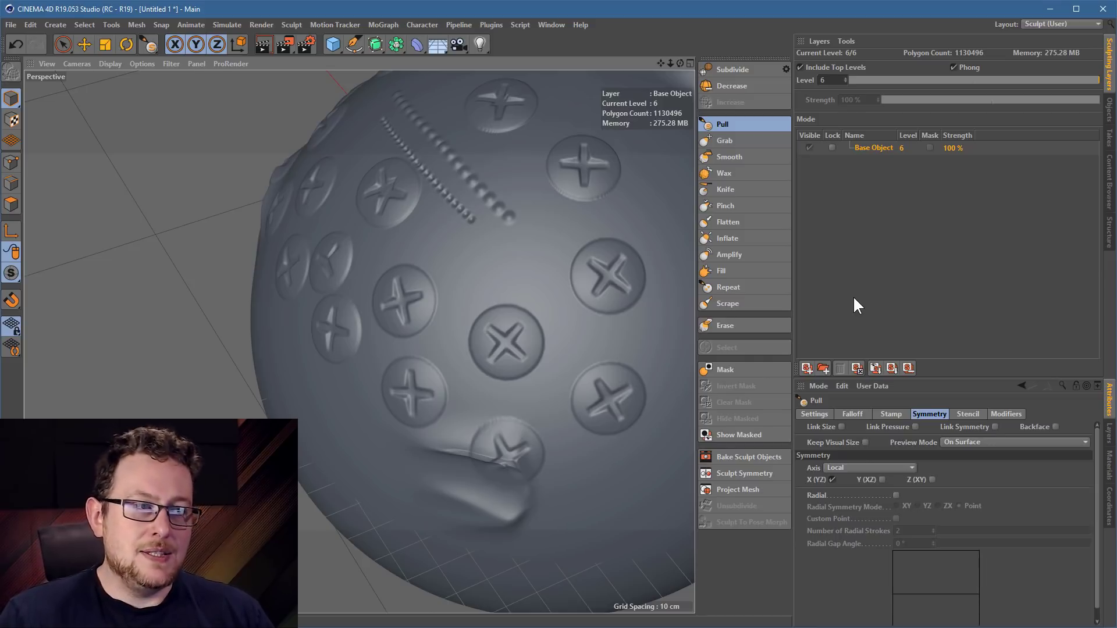
{"action": "left_click", "coordinate": [807, 368]}
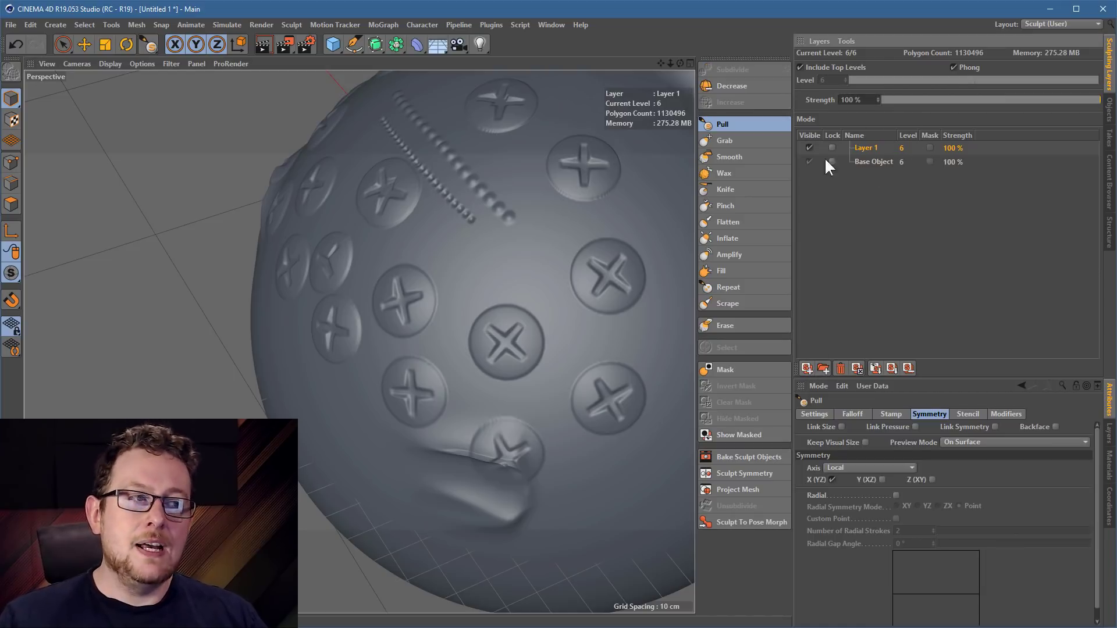
Rename the new sculpt layer as fine detail
{"action": "double_click", "coordinate": [863, 148]}
{"action": "type", "text": "f"}
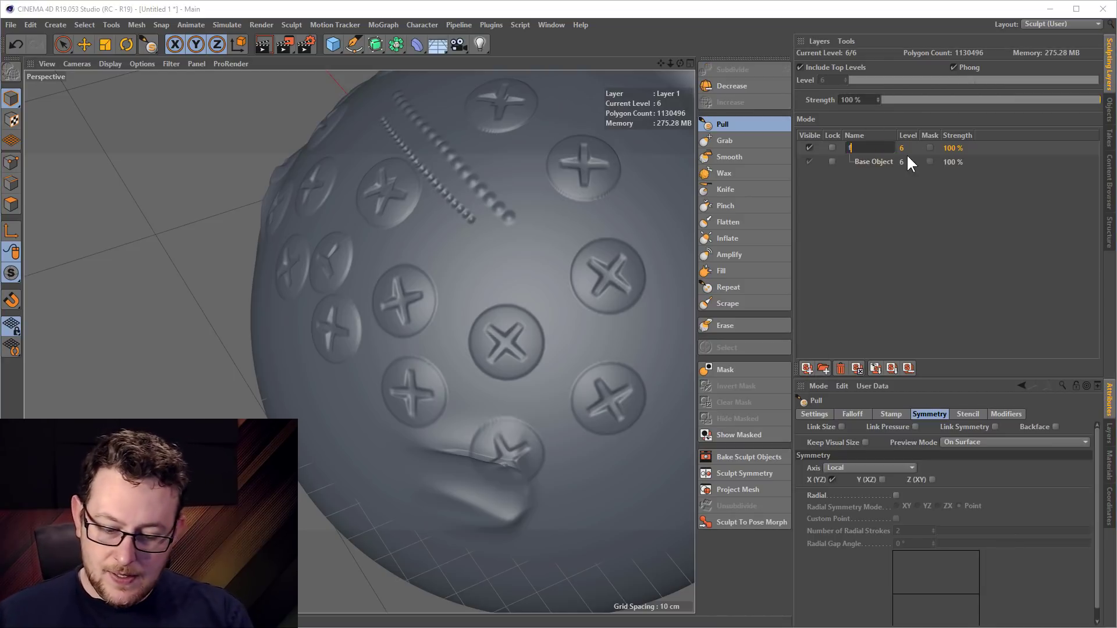
{"action": "type", "text": "ine de"}
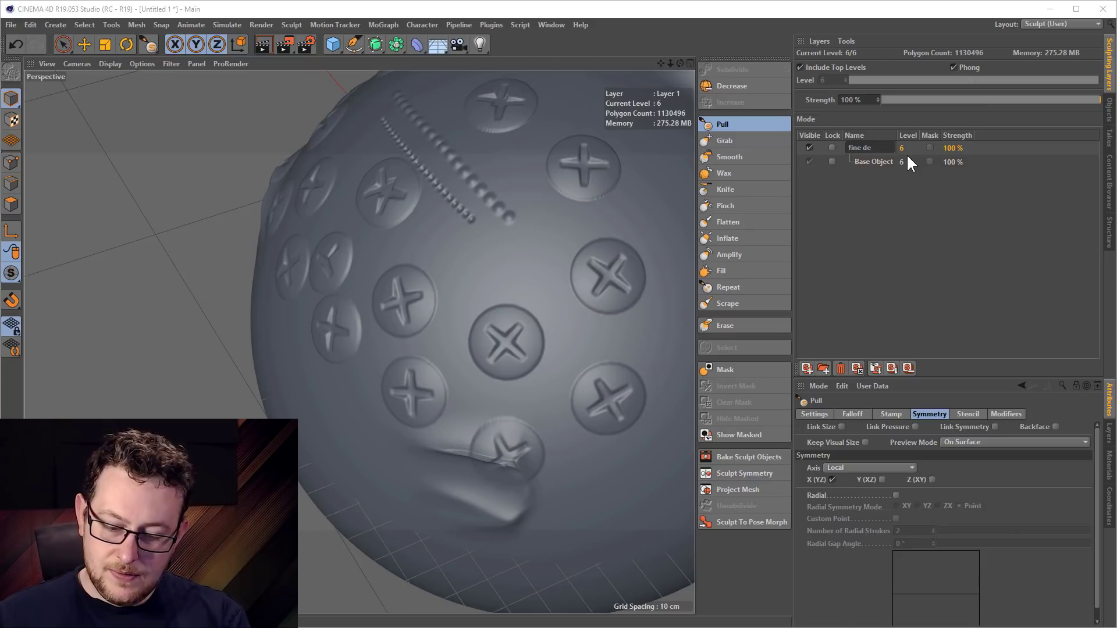
{"action": "type", "text": "tail"}
{"action": "key", "text": "Return"}
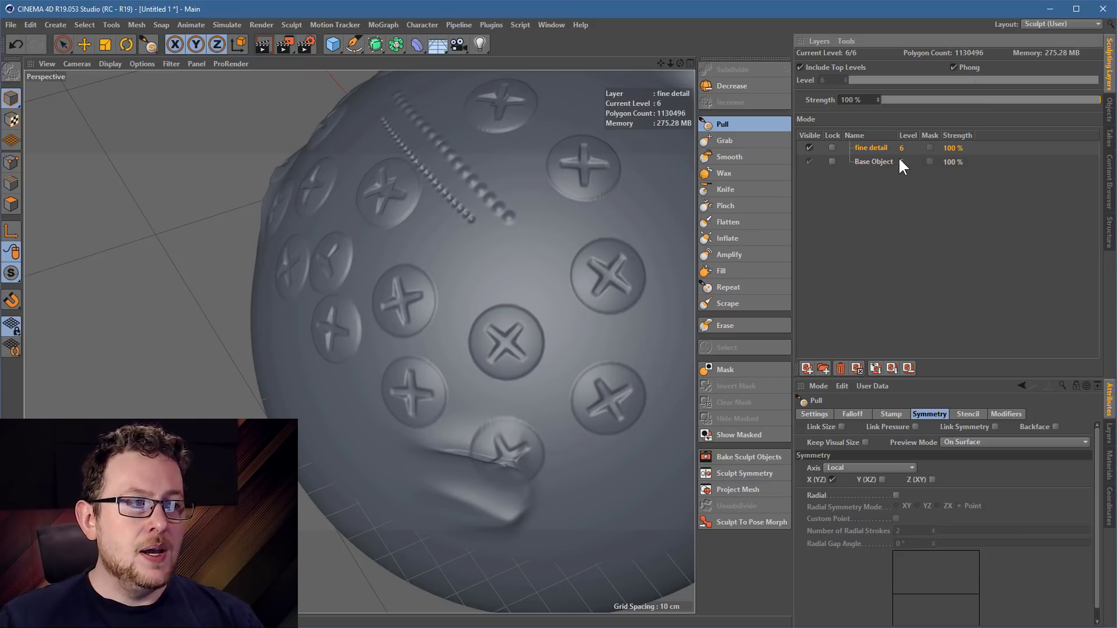
Carve grooves around and between the screw heads with the Knife brush on the fine detail layer
{"action": "middle_click_drag", "start_coordinate": [543, 254], "coordinate": [417, 242], "text": "alt"}
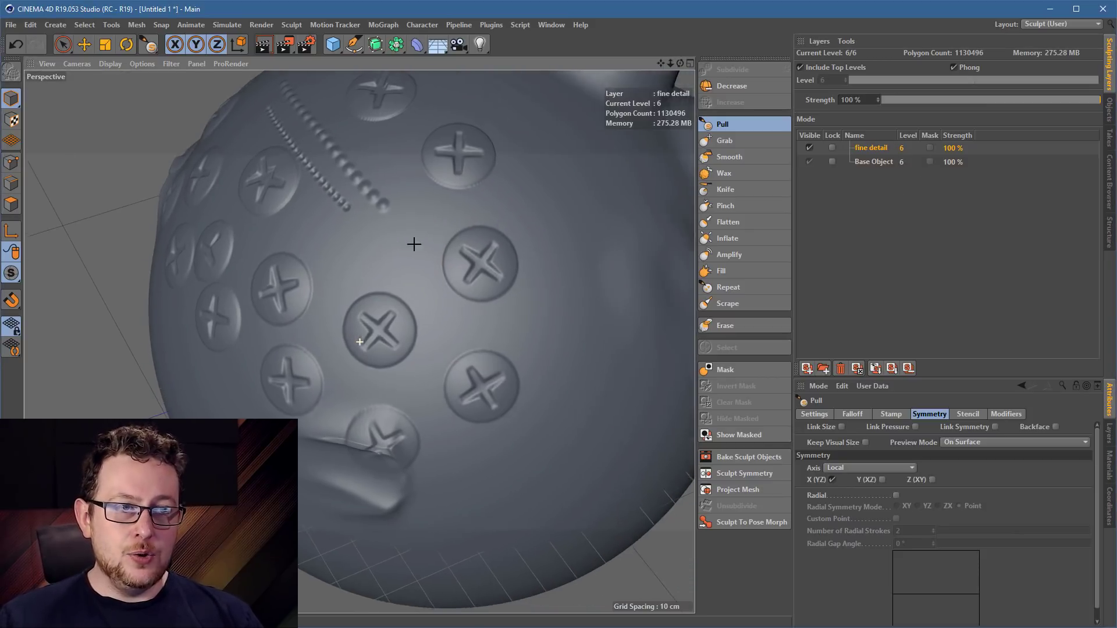
{"action": "left_click_drag", "start_coordinate": [410, 272], "coordinate": [471, 281], "text": "alt"}
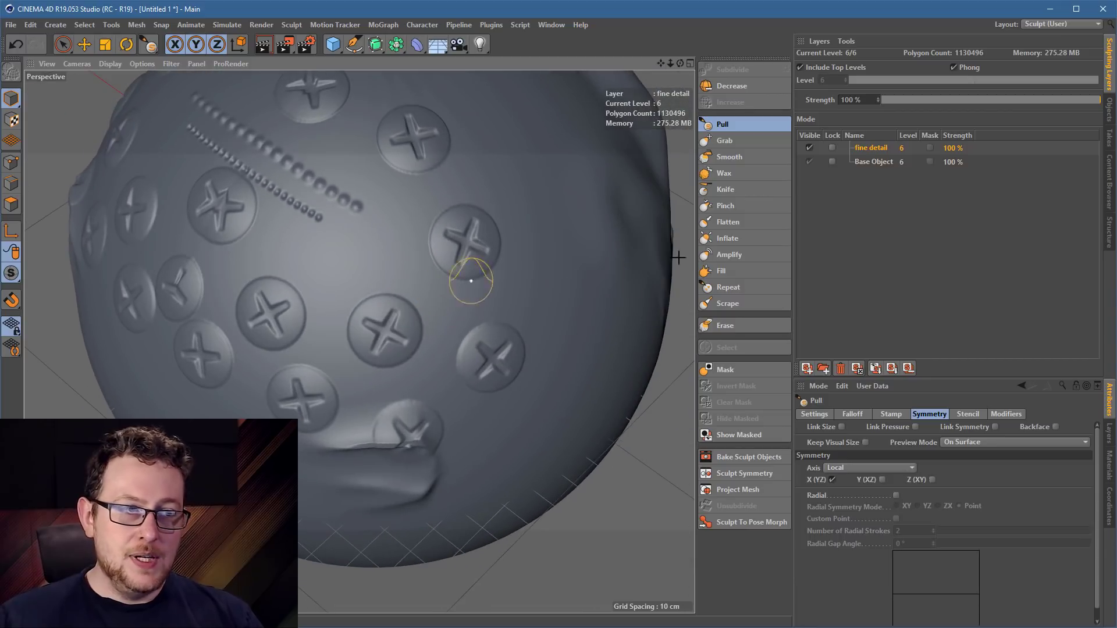
{"action": "left_click", "coordinate": [726, 189]}
{"action": "mouse_move", "coordinate": [369, 252]}
{"action": "left_mouse_down"}
{"action": "mouse_move", "coordinate": [456, 291]}
{"action": "mouse_move", "coordinate": [498, 296]}
{"action": "mouse_move", "coordinate": [544, 224]}
{"action": "mouse_move", "coordinate": [536, 182]}
{"action": "left_mouse_up"}
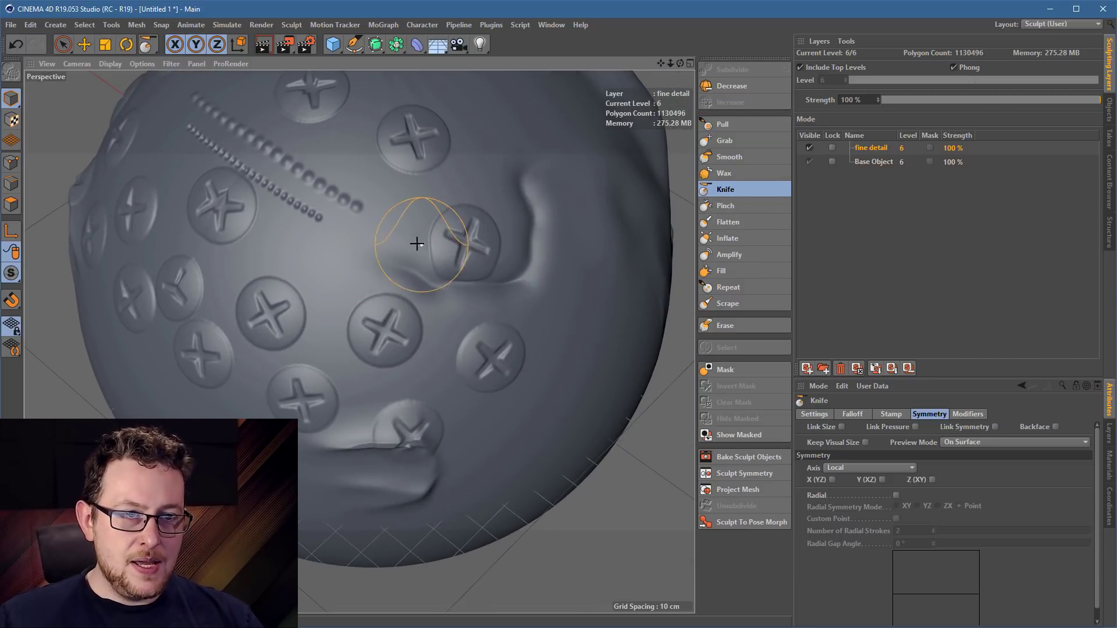
{"action": "left_click_drag", "start_coordinate": [324, 333], "coordinate": [320, 371]}
{"action": "left_click_drag", "start_coordinate": [432, 291], "coordinate": [428, 415]}
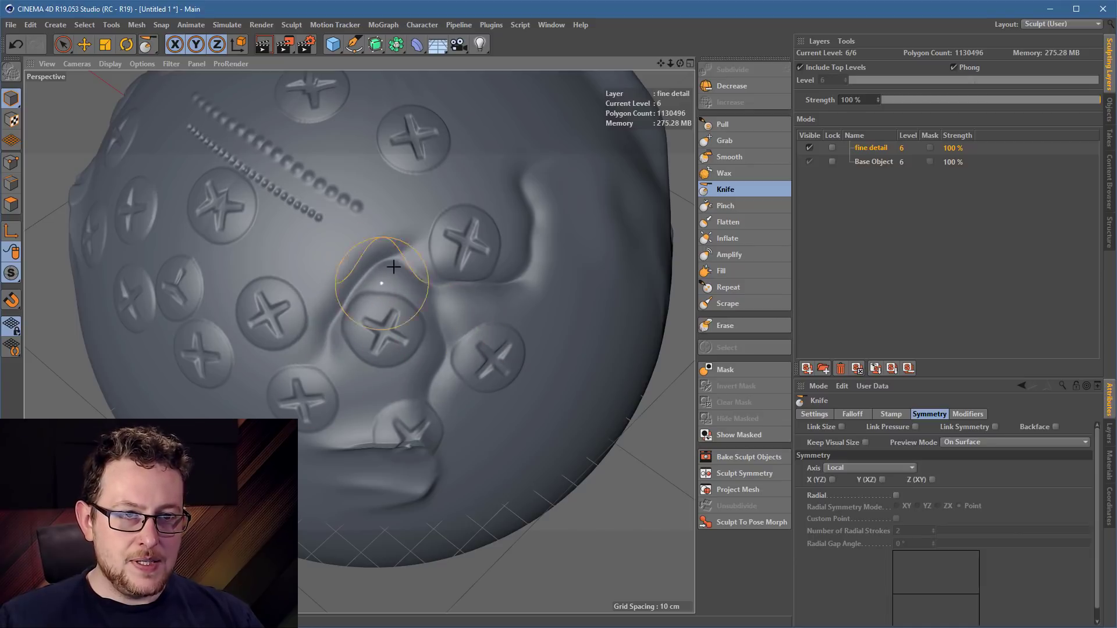
{"action": "mouse_move", "coordinate": [390, 259]}
{"action": "left_mouse_down"}
{"action": "mouse_move", "coordinate": [276, 247]}
{"action": "mouse_move", "coordinate": [372, 219]}
{"action": "mouse_move", "coordinate": [386, 147]}
{"action": "left_mouse_up"}
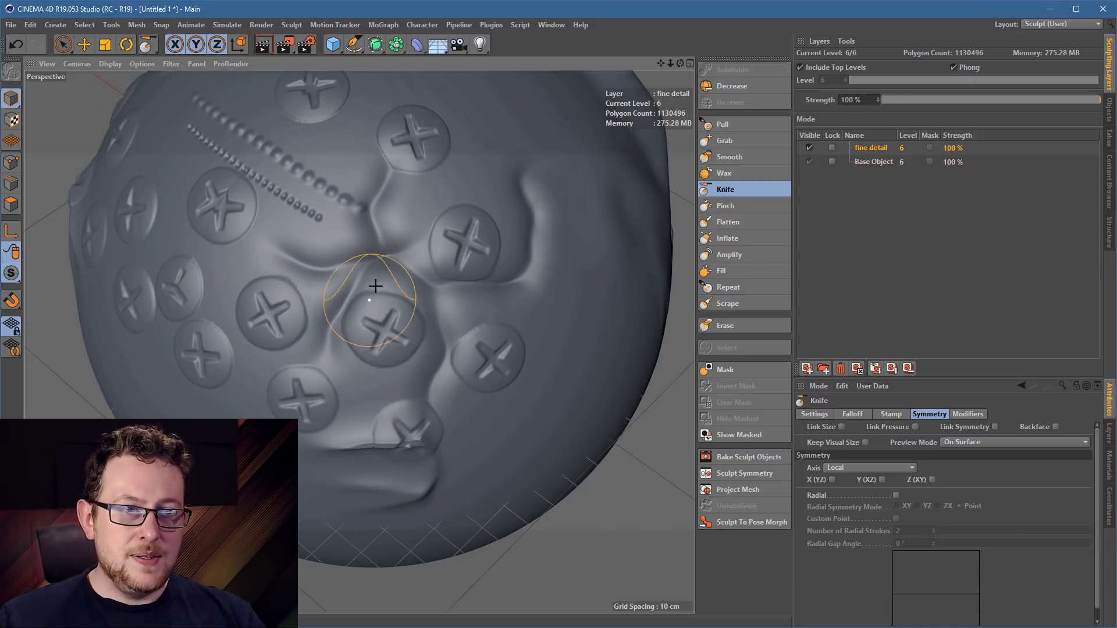
Compare the sculpt with the fine detail layer hidden and shown, and try its strength, leaving it at 100%
{"action": "left_click_drag", "start_coordinate": [369, 296], "coordinate": [398, 227], "text": "alt"}
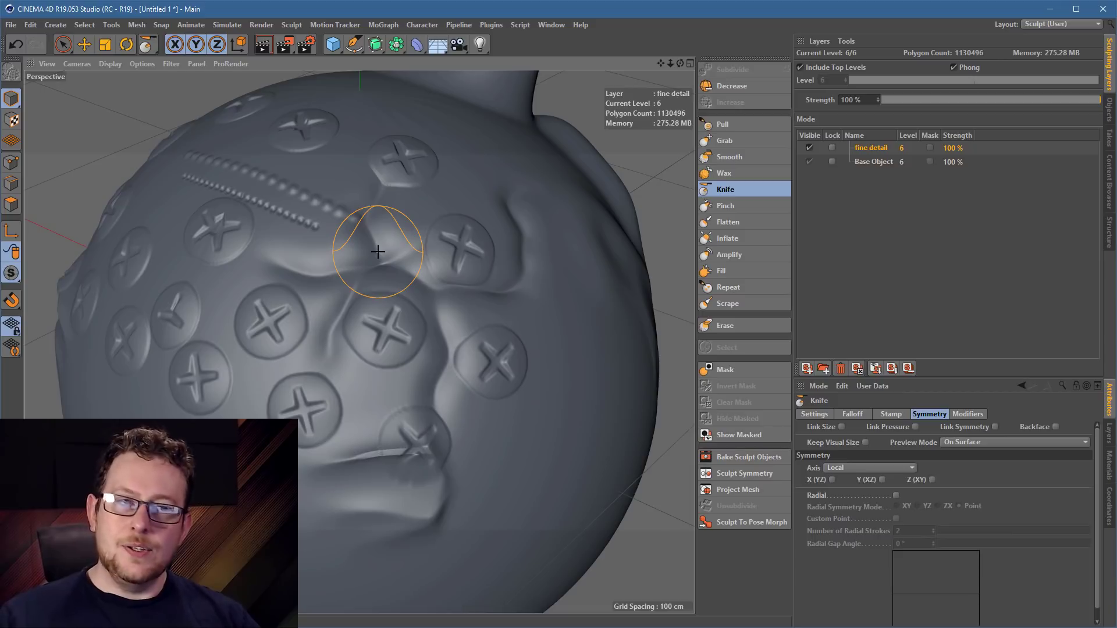
{"action": "scroll", "coordinate": [373, 270], "scroll_direction": "up", "scroll_amount": 3}
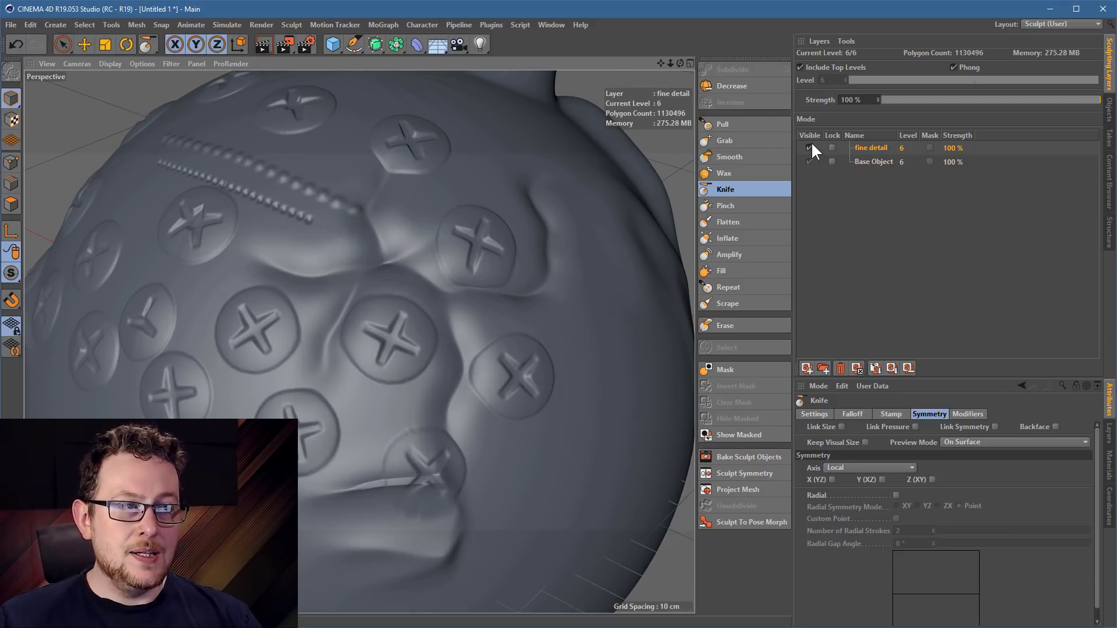
{"action": "left_click", "coordinate": [809, 148]}
{"action": "left_click", "coordinate": [810, 147]}
{"action": "left_click", "coordinate": [810, 147]}
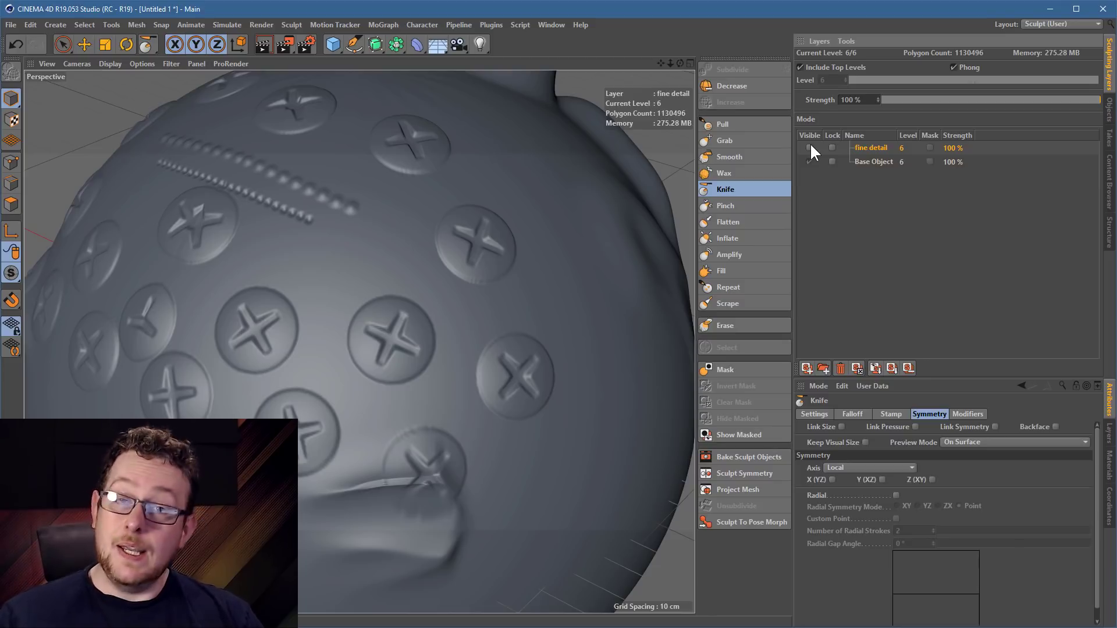
{"action": "left_click", "coordinate": [809, 147]}
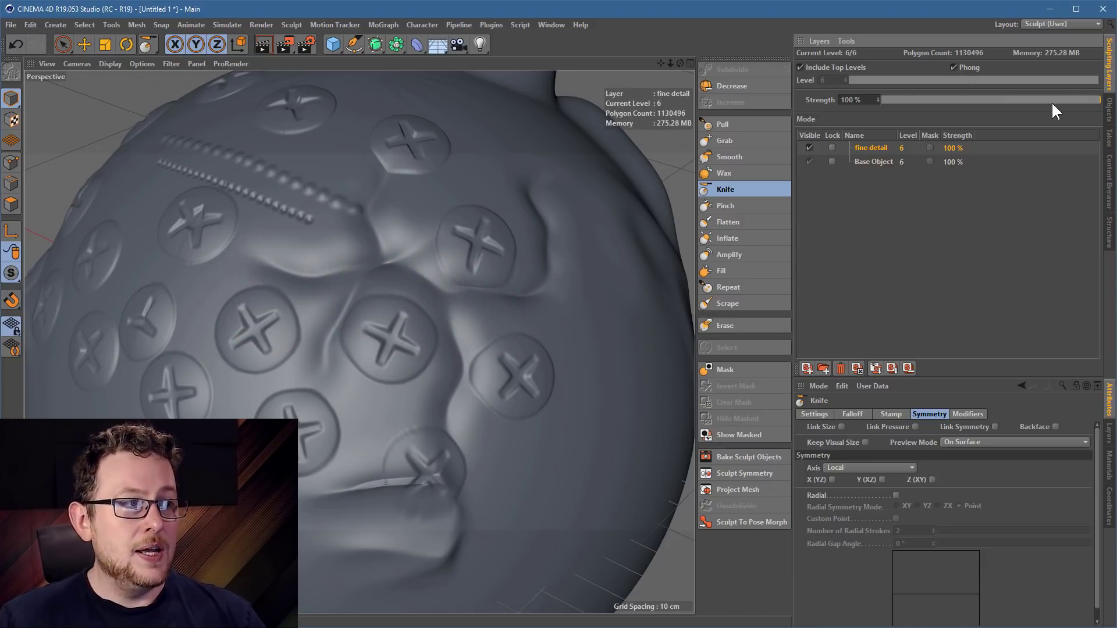
{"action": "mouse_move", "coordinate": [1076, 100]}
{"action": "left_mouse_down"}
{"action": "mouse_move", "coordinate": [929, 100]}
{"action": "mouse_move", "coordinate": [1072, 100]}
{"action": "mouse_move", "coordinate": [887, 114]}
{"action": "mouse_move", "coordinate": [1100, 108]}
{"action": "left_mouse_up"}
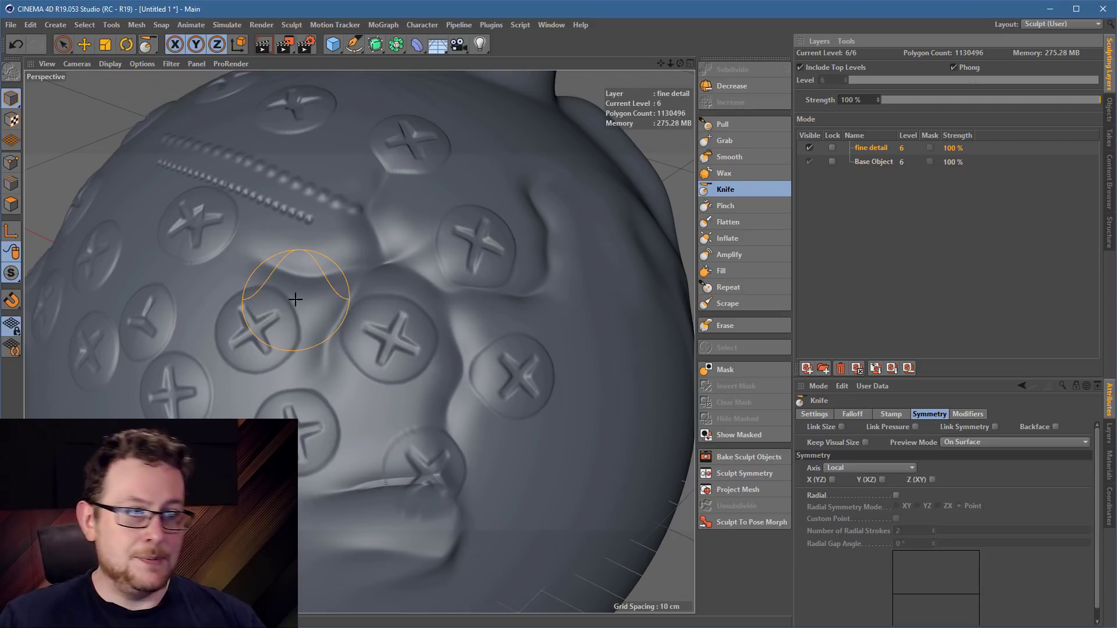
Paint a mask over the grooved area and the screw heads around it
{"action": "left_click", "coordinate": [750, 375]}
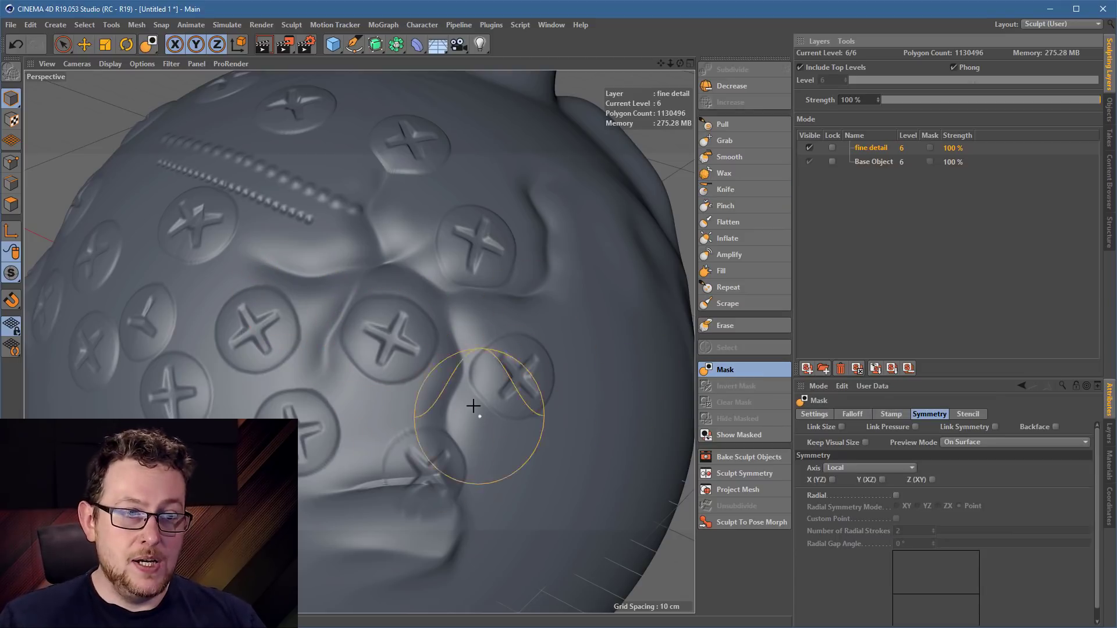
{"action": "left_click_drag", "start_coordinate": [498, 368], "coordinate": [445, 468]}
{"action": "mouse_move", "coordinate": [354, 460]}
{"action": "left_mouse_down"}
{"action": "mouse_move", "coordinate": [174, 355]}
{"action": "mouse_move", "coordinate": [457, 372]}
{"action": "mouse_move", "coordinate": [530, 358]}
{"action": "mouse_move", "coordinate": [516, 190]}
{"action": "mouse_move", "coordinate": [381, 348]}
{"action": "mouse_move", "coordinate": [396, 288]}
{"action": "mouse_move", "coordinate": [317, 269]}
{"action": "mouse_move", "coordinate": [351, 244]}
{"action": "left_mouse_up"}
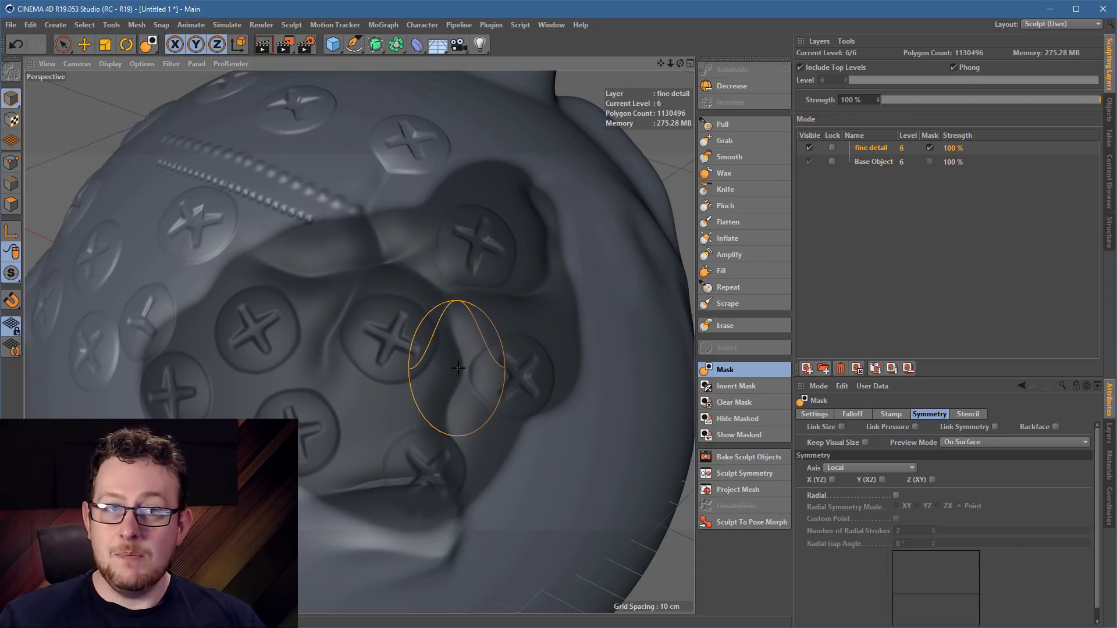
Resize the Pull brush and raise the surface across the edge of the masked area
{"action": "left_click", "coordinate": [749, 126]}
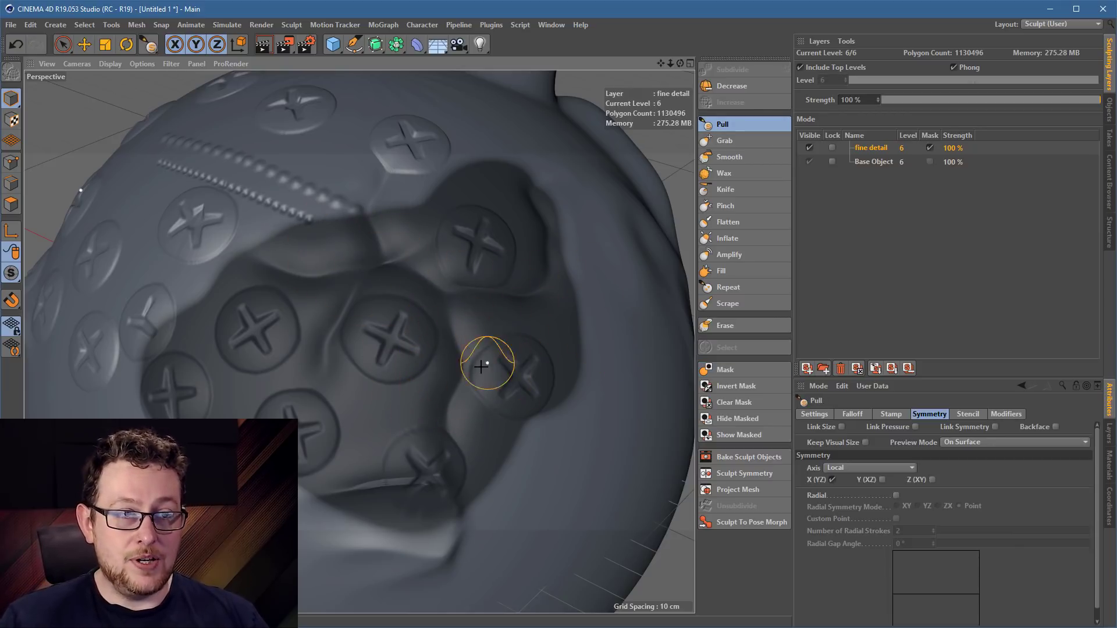
{"action": "middle_click_drag", "start_coordinate": [469, 361], "coordinate": [498, 360]}
{"action": "middle_click_drag", "start_coordinate": [538, 412], "coordinate": [448, 313], "text": "alt"}
{"action": "mouse_move", "coordinate": [449, 313]}
{"action": "left_mouse_down", "text": "alt"}
{"action": "mouse_move", "coordinate": [486, 331]}
{"action": "mouse_move", "coordinate": [503, 400]}
{"action": "mouse_move", "coordinate": [519, 378]}
{"action": "mouse_move", "coordinate": [468, 377]}
{"action": "mouse_move", "coordinate": [424, 349]}
{"action": "mouse_move", "coordinate": [477, 320]}
{"action": "left_mouse_up", "text": "alt"}
{"action": "mouse_move", "coordinate": [418, 339]}
{"action": "left_mouse_down"}
{"action": "mouse_move", "coordinate": [393, 324]}
{"action": "mouse_move", "coordinate": [391, 280]}
{"action": "mouse_move", "coordinate": [347, 259]}
{"action": "mouse_move", "coordinate": [511, 270]}
{"action": "mouse_move", "coordinate": [361, 288]}
{"action": "left_mouse_up"}
{"action": "left_click_drag", "start_coordinate": [359, 342], "coordinate": [389, 323], "text": "alt"}
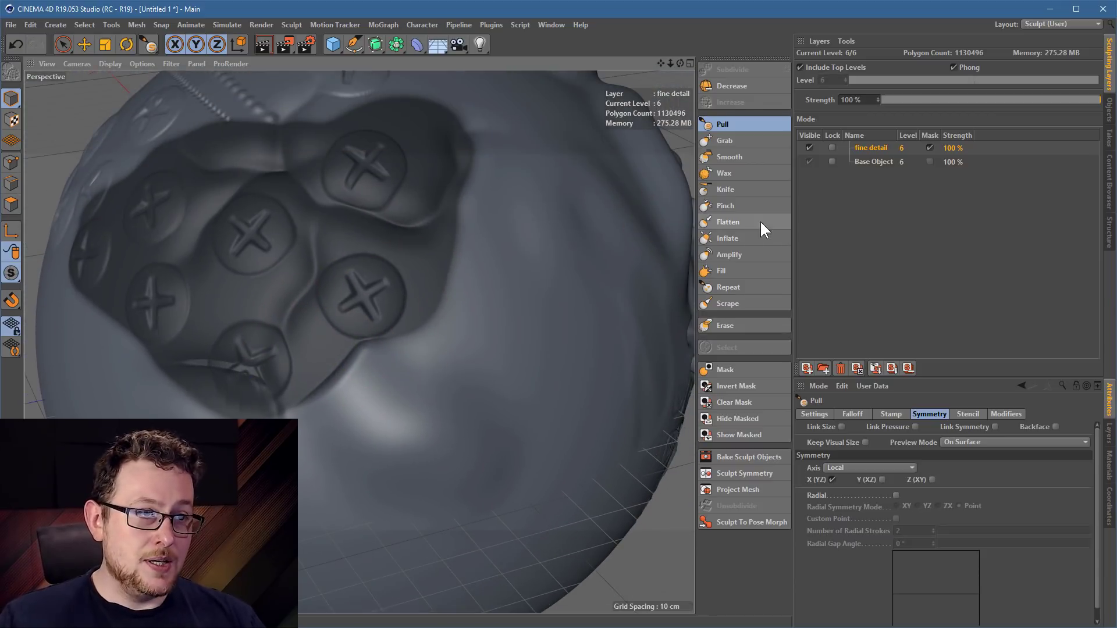
Carve several Knife grooves from the smooth surface into the edge of the masked area
{"action": "left_click", "coordinate": [748, 192]}
{"action": "left_click_drag", "start_coordinate": [536, 274], "coordinate": [414, 252]}
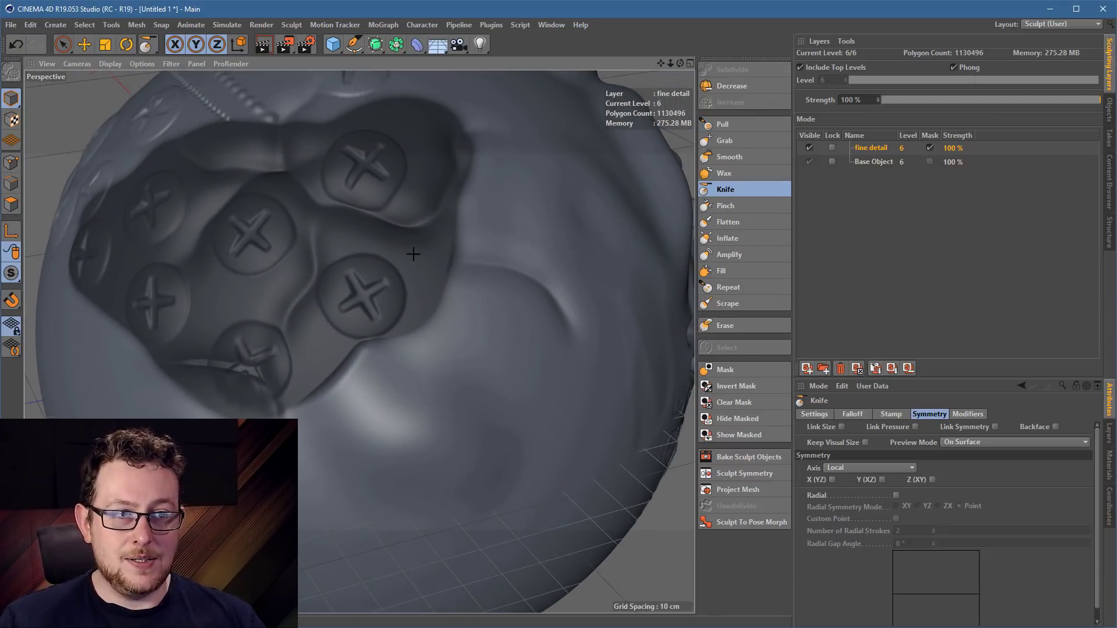
{"action": "mouse_move", "coordinate": [582, 389]}
{"action": "left_mouse_down"}
{"action": "mouse_move", "coordinate": [563, 364]}
{"action": "mouse_move", "coordinate": [414, 307]}
{"action": "left_mouse_up"}
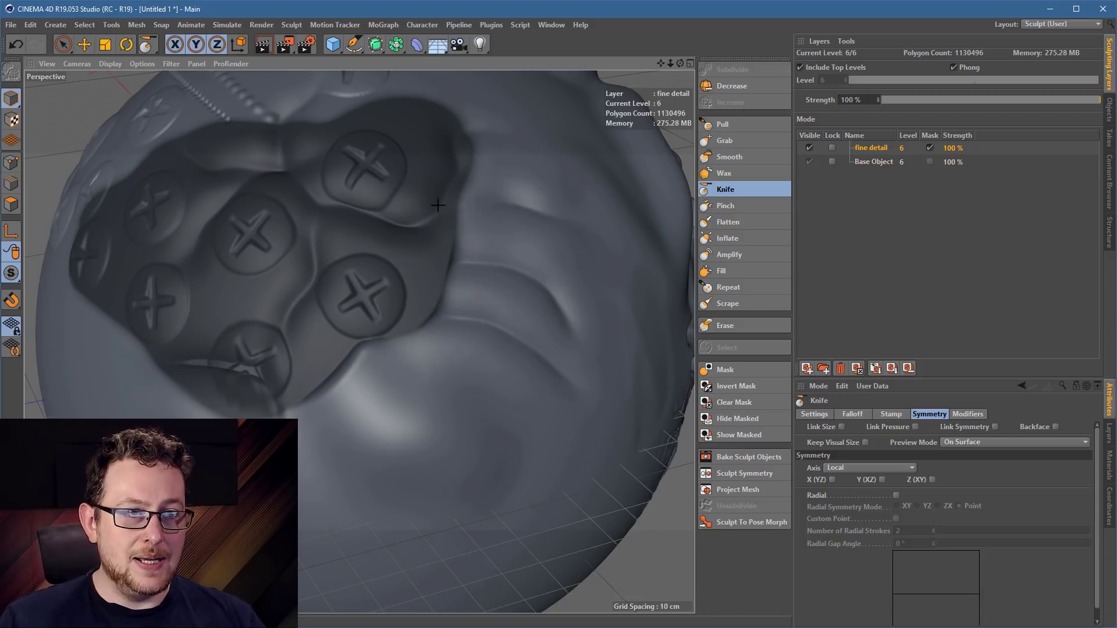
Invert the mask on the fine detail layer, and clear it completely
{"action": "mouse_move", "coordinate": [483, 301]}
{"action": "left_mouse_down", "text": "alt"}
{"action": "mouse_move", "coordinate": [315, 256]}
{"action": "mouse_move", "coordinate": [479, 288]}
{"action": "left_mouse_up", "text": "alt"}
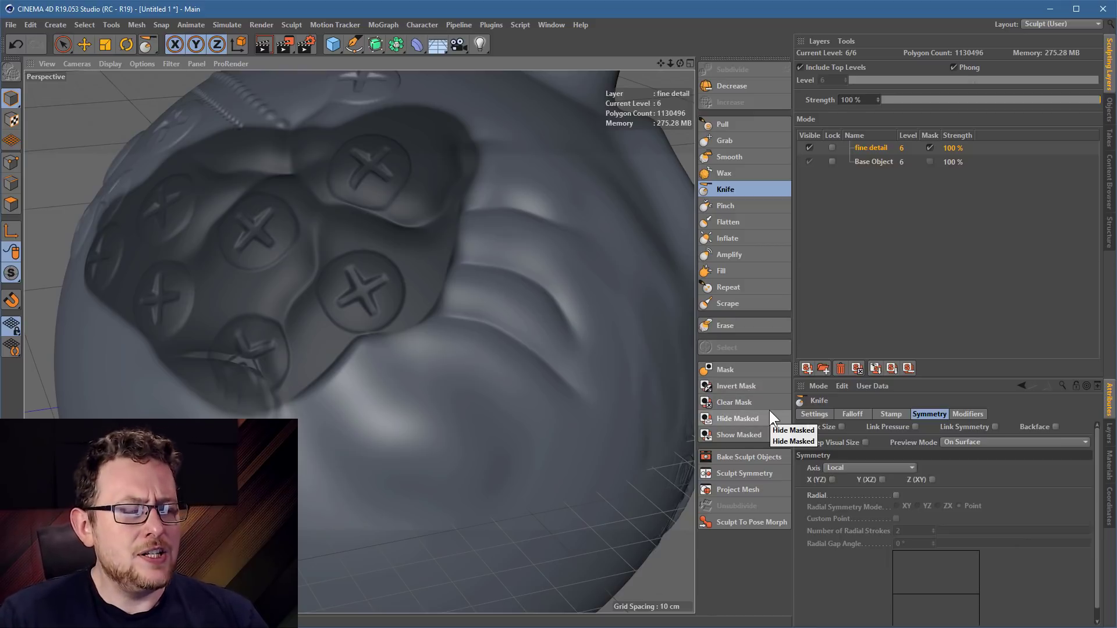
{"action": "left_click", "coordinate": [766, 387]}
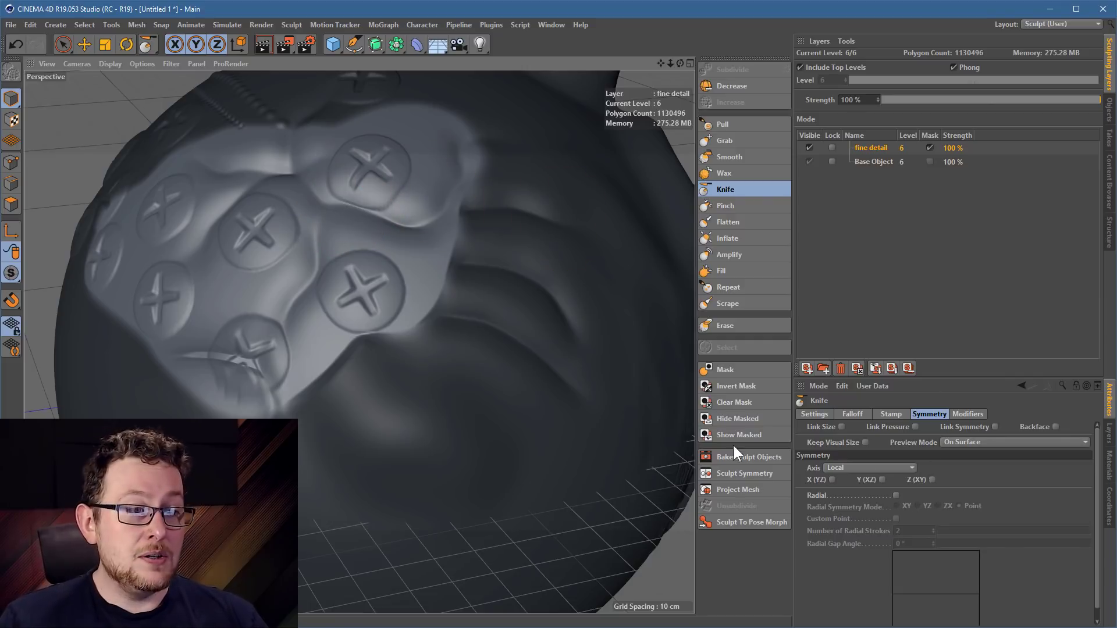
{"action": "left_click", "coordinate": [753, 401]}
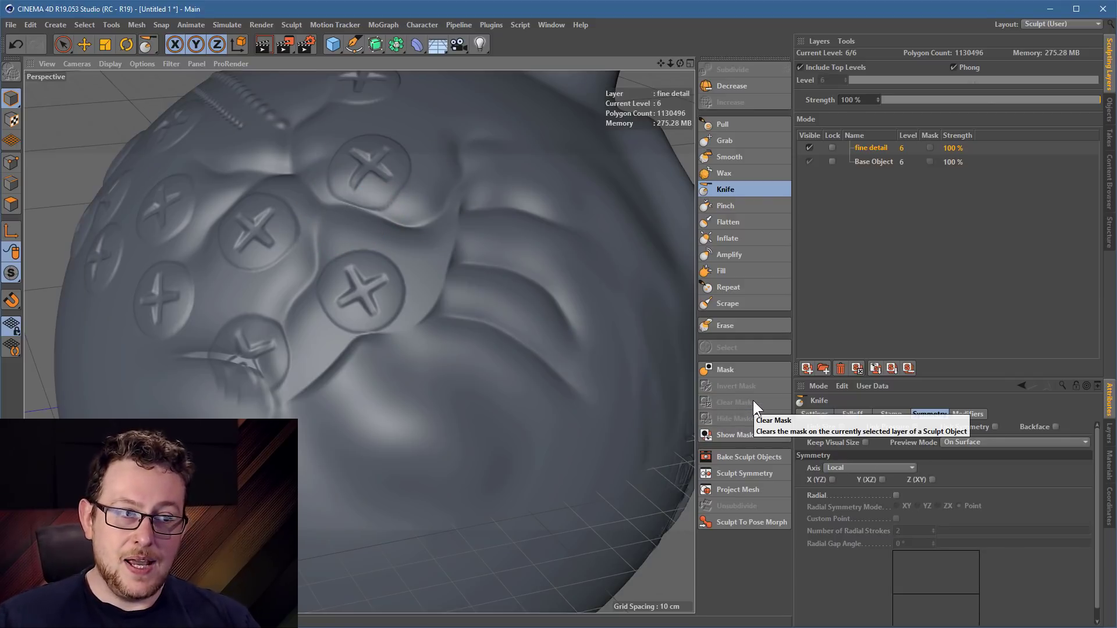
Paint a mask over the screw heads and the surface around them, and hide the masked area
{"action": "left_click", "coordinate": [754, 370]}
{"action": "mouse_move", "coordinate": [363, 308]}
{"action": "left_mouse_down"}
{"action": "mouse_move", "coordinate": [330, 316]}
{"action": "mouse_move", "coordinate": [294, 225]}
{"action": "mouse_move", "coordinate": [302, 343]}
{"action": "mouse_move", "coordinate": [187, 324]}
{"action": "mouse_move", "coordinate": [169, 242]}
{"action": "mouse_move", "coordinate": [192, 212]}
{"action": "mouse_move", "coordinate": [442, 189]}
{"action": "mouse_move", "coordinate": [377, 174]}
{"action": "left_mouse_up"}
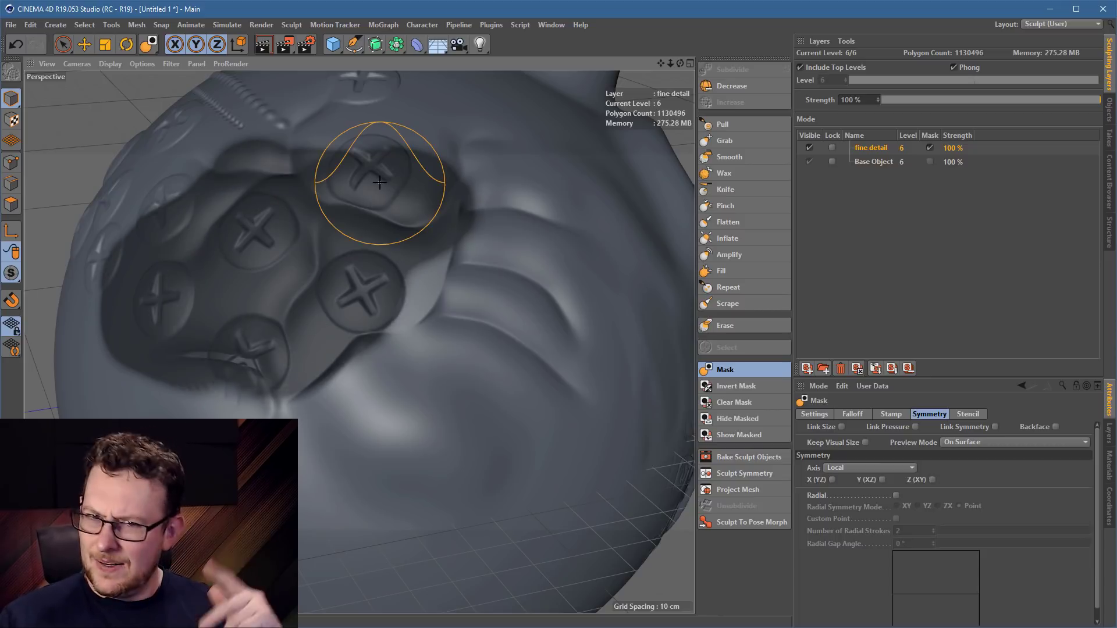
{"action": "left_click", "coordinate": [768, 424]}
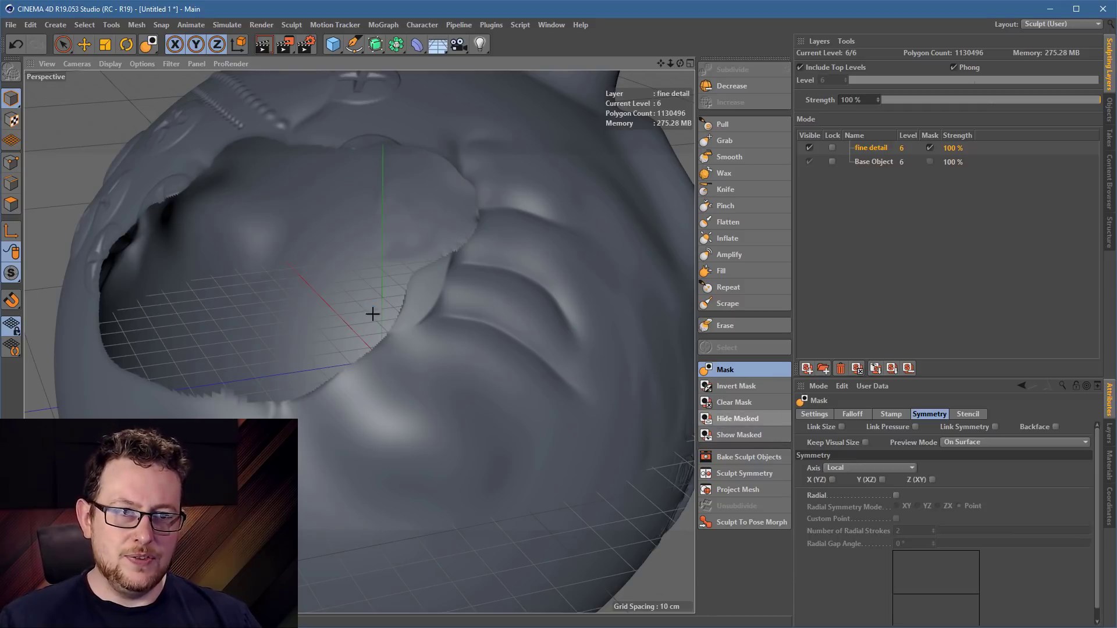
{"action": "mouse_move", "coordinate": [374, 311]}
{"action": "left_mouse_down", "text": "alt"}
{"action": "mouse_move", "coordinate": [450, 332]}
{"action": "mouse_move", "coordinate": [466, 386]}
{"action": "left_mouse_up", "text": "alt"}
{"action": "mouse_move", "coordinate": [582, 466]}
{"action": "left_mouse_down", "text": "alt"}
{"action": "mouse_move", "coordinate": [668, 466]}
{"action": "mouse_move", "coordinate": [591, 450]}
{"action": "mouse_move", "coordinate": [556, 466]}
{"action": "left_mouse_up", "text": "alt"}
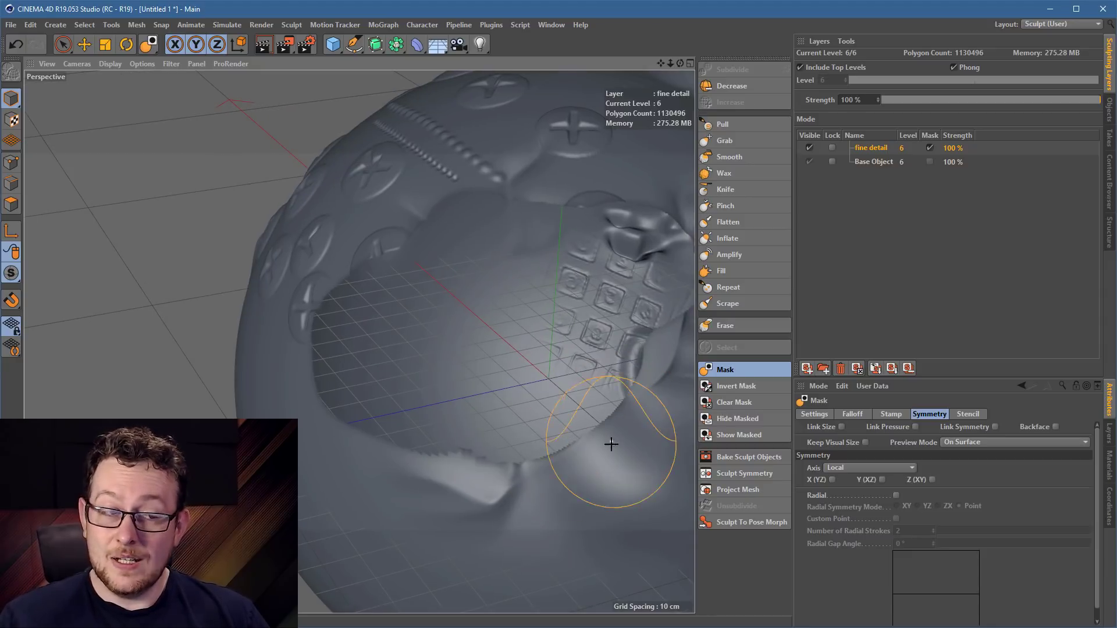
{"action": "middle_click_drag", "start_coordinate": [612, 445], "coordinate": [503, 438], "text": "alt"}
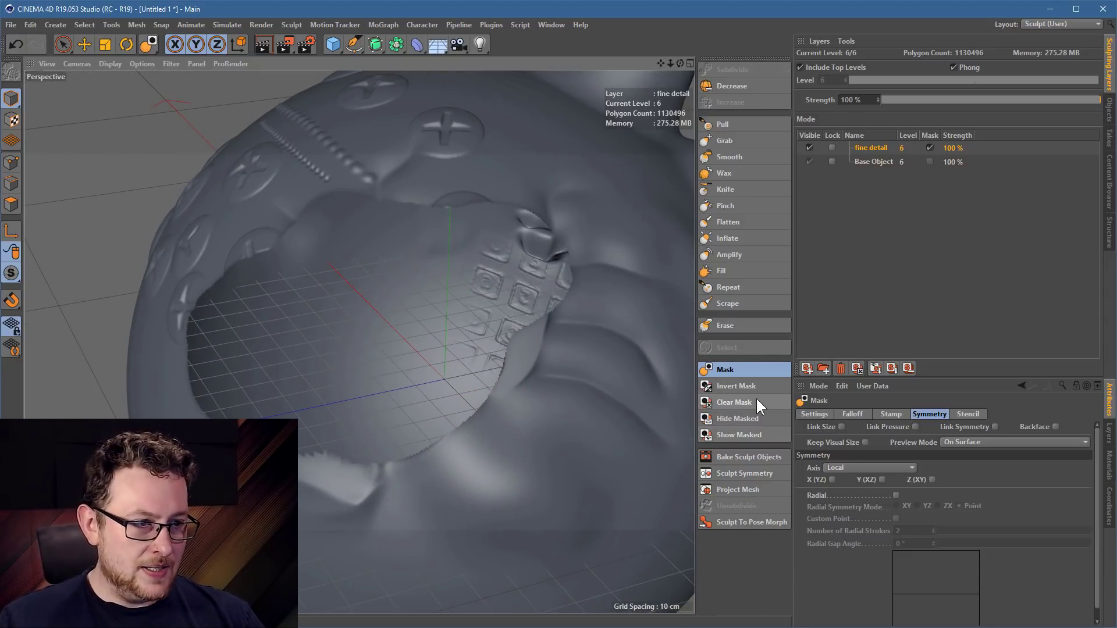
Clear the mask on the fine detail layer and bring the hidden surface back into view
{"action": "left_click", "coordinate": [752, 401]}
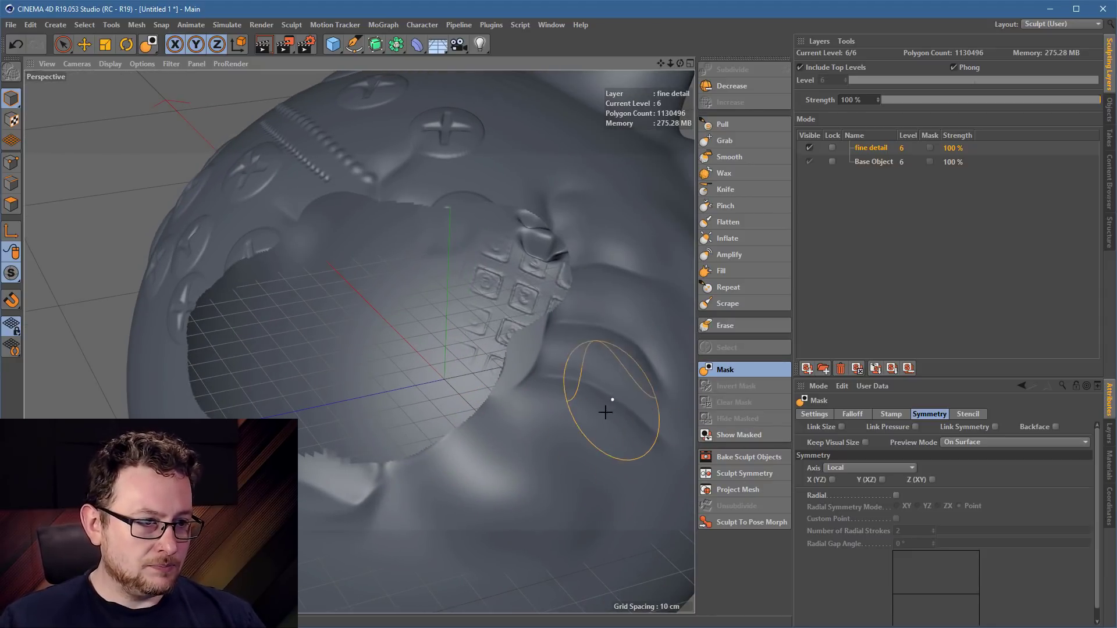
{"action": "middle_click_drag", "start_coordinate": [585, 381], "coordinate": [509, 343], "text": "alt"}
{"action": "left_click", "coordinate": [741, 431]}
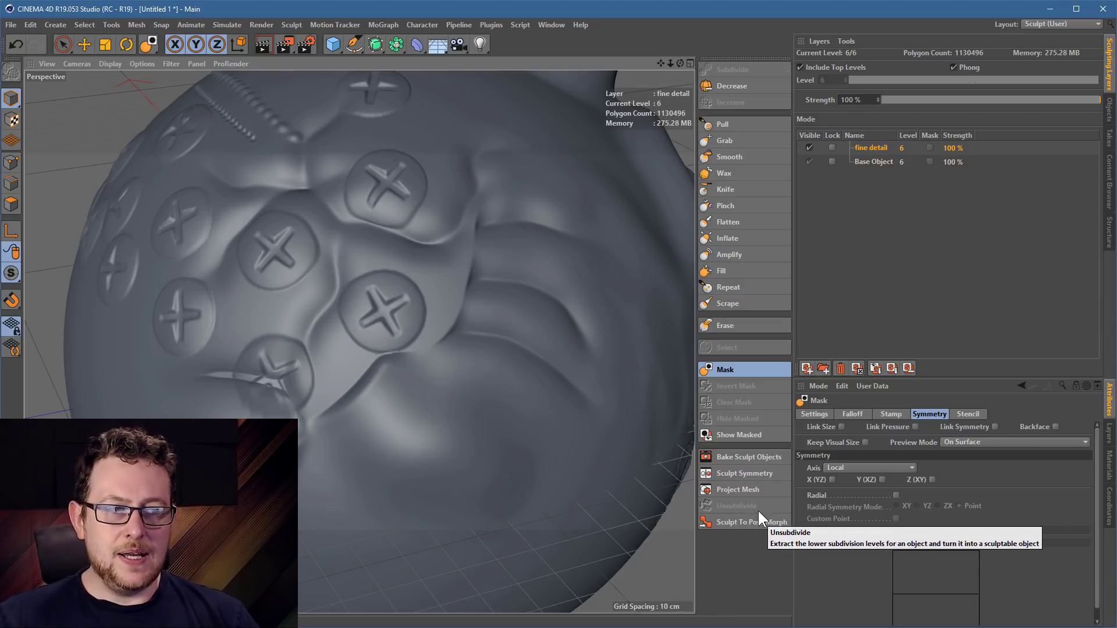
Start a new document, add a cube, and make it editable with polygon selection active
{"action": "left_click", "coordinate": [10, 25]}
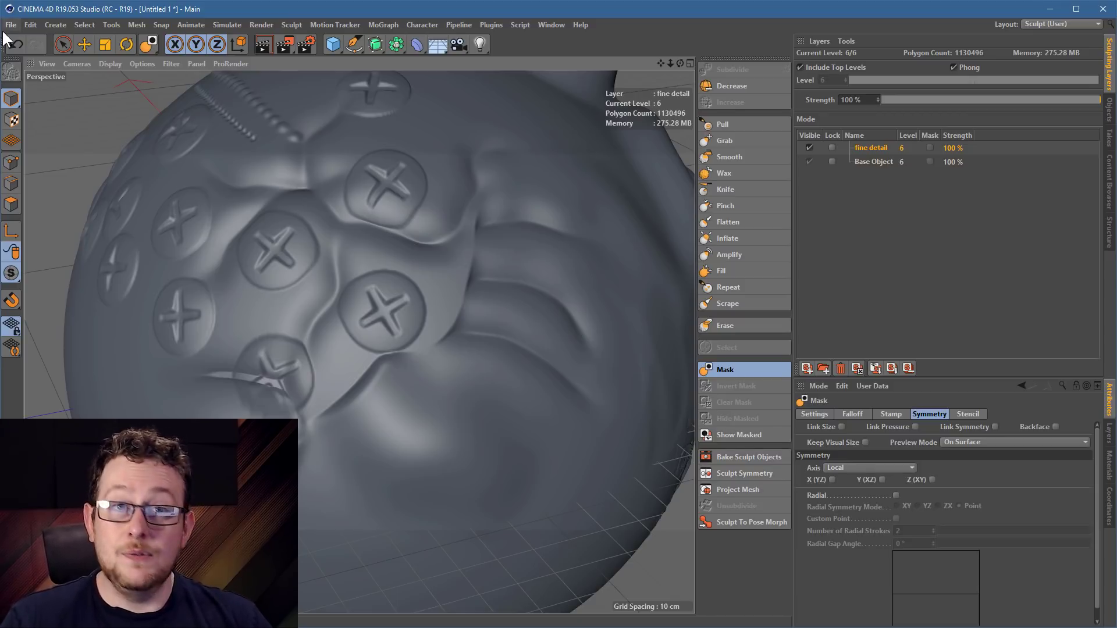
{"action": "left_click", "coordinate": [23, 44]}
{"action": "left_click_drag", "start_coordinate": [333, 44], "coordinate": [432, 51]}
{"action": "left_click", "coordinate": [11, 71]}
{"action": "left_click", "coordinate": [11, 204]}
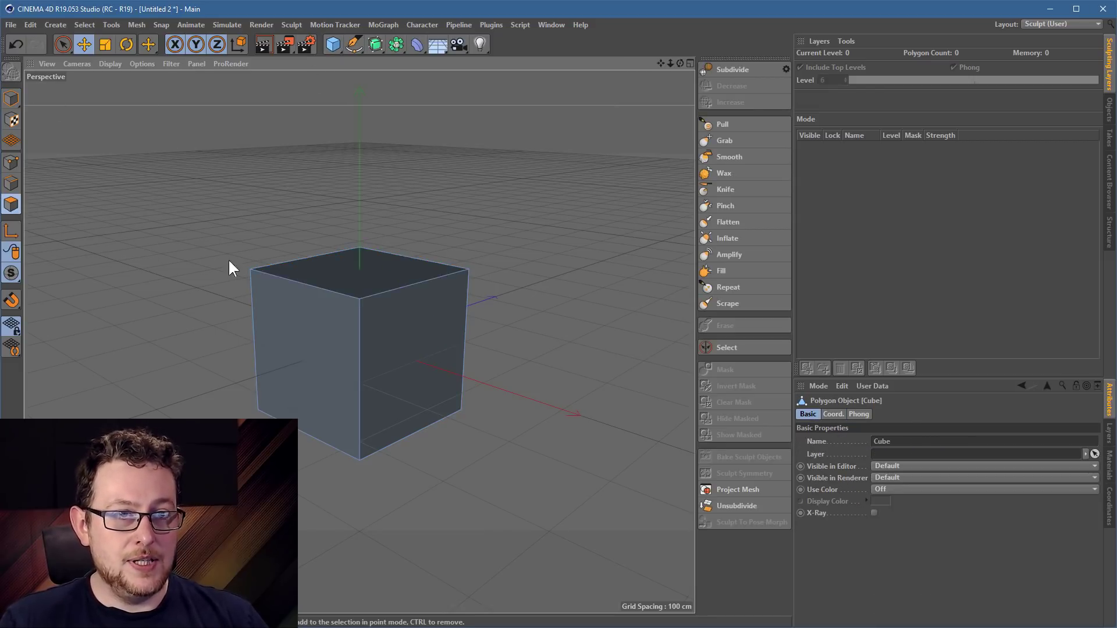
Build a narrow neck and a wider head block on the cube's upper face with Extrude Inner and Extrude
{"action": "left_click", "coordinate": [305, 274]}
{"action": "key", "text": "i"}
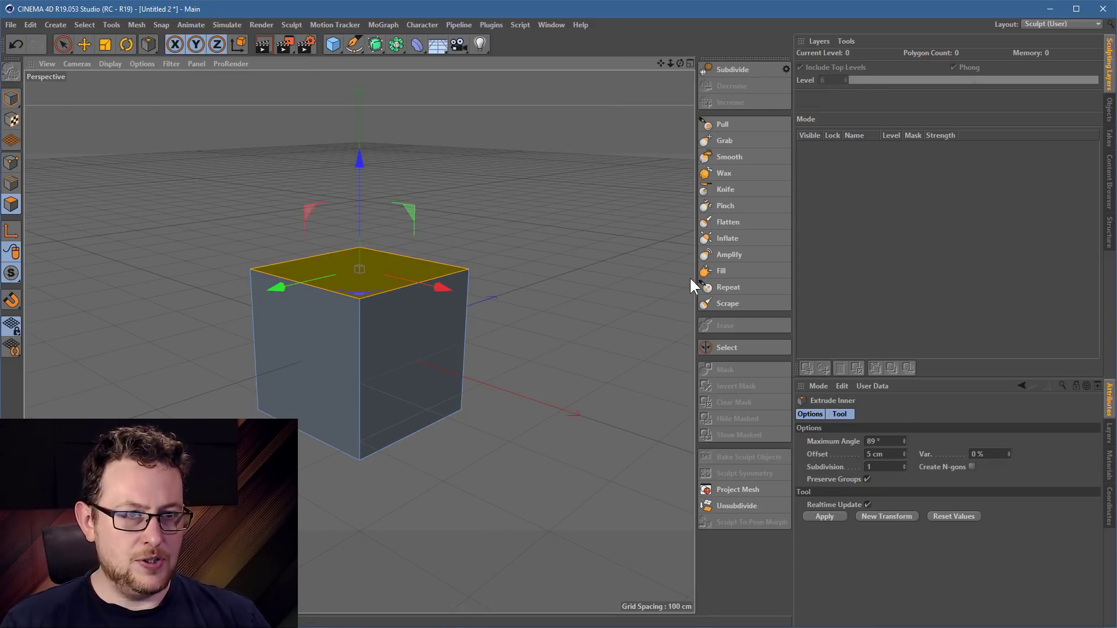
{"action": "left_click_drag", "start_coordinate": [520, 315], "coordinate": [544, 315]}
{"action": "key", "text": "d"}
{"action": "key", "text": "i"}
{"action": "key", "text": "d"}
{"action": "left_click_drag", "start_coordinate": [544, 315], "coordinate": [608, 315]}
Inset the cube's lower side face and extrude it inward to form a square recess
{"action": "left_click", "coordinate": [326, 373]}
{"action": "key", "text": "i"}
{"action": "mouse_move", "coordinate": [441, 502]}
{"action": "left_mouse_down"}
{"action": "mouse_move", "coordinate": [462, 503]}
{"action": "mouse_move", "coordinate": [453, 503]}
{"action": "left_mouse_up"}
{"action": "key", "text": "d"}
{"action": "left_click_drag", "start_coordinate": [620, 385], "coordinate": [608, 385]}
Smooth the cube by placing it under a Subdivision Surface with an editor subdivision of 4
{"action": "left_click_drag", "start_coordinate": [379, 38], "coordinate": [451, 64]}
{"action": "left_click", "coordinate": [449, 63]}
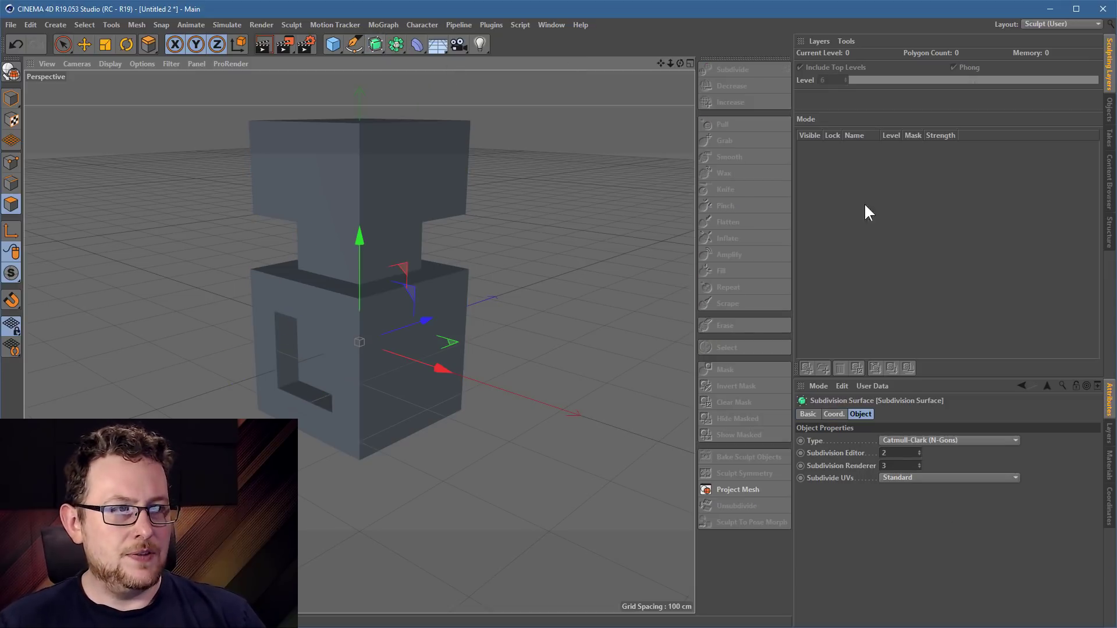
{"action": "left_click", "coordinate": [1110, 116]}
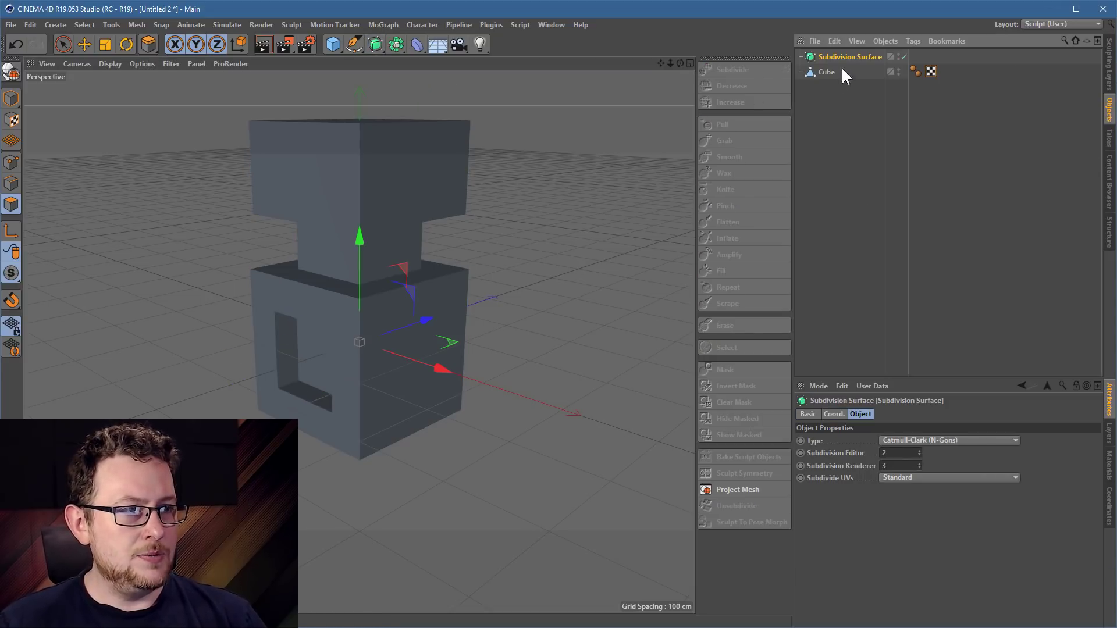
{"action": "left_click_drag", "start_coordinate": [849, 51], "coordinate": [844, 57]}
{"action": "left_click", "coordinate": [850, 56]}
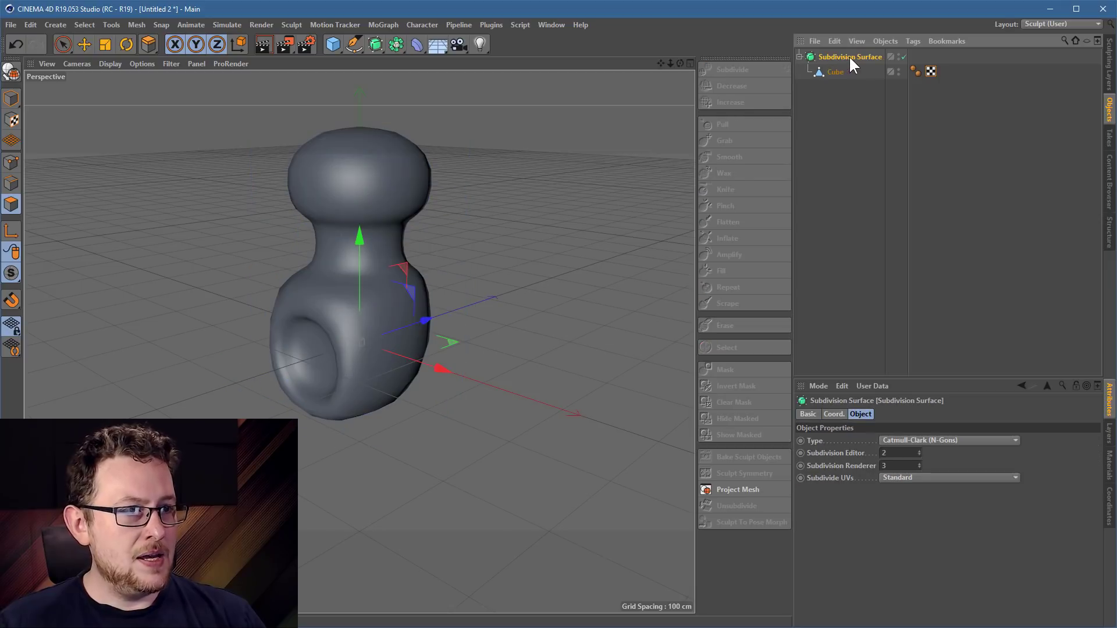
{"action": "left_click", "coordinate": [919, 451]}
{"action": "left_click", "coordinate": [919, 452]}
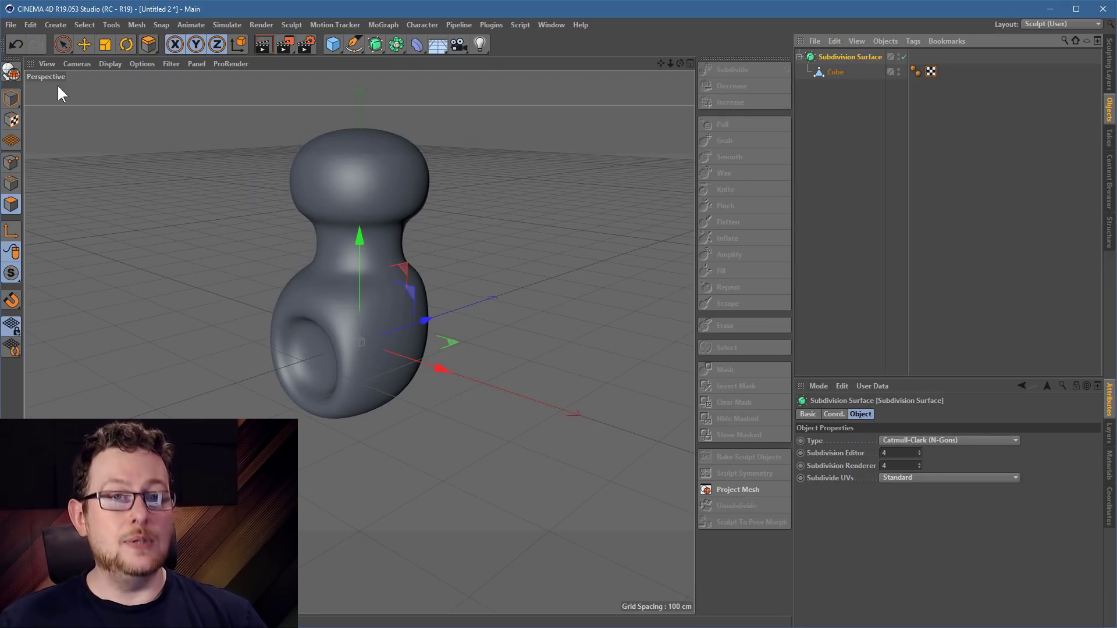
Convert the Subdivision Surface into an editable polygon object and return to model mode
{"action": "left_click", "coordinate": [13, 70]}
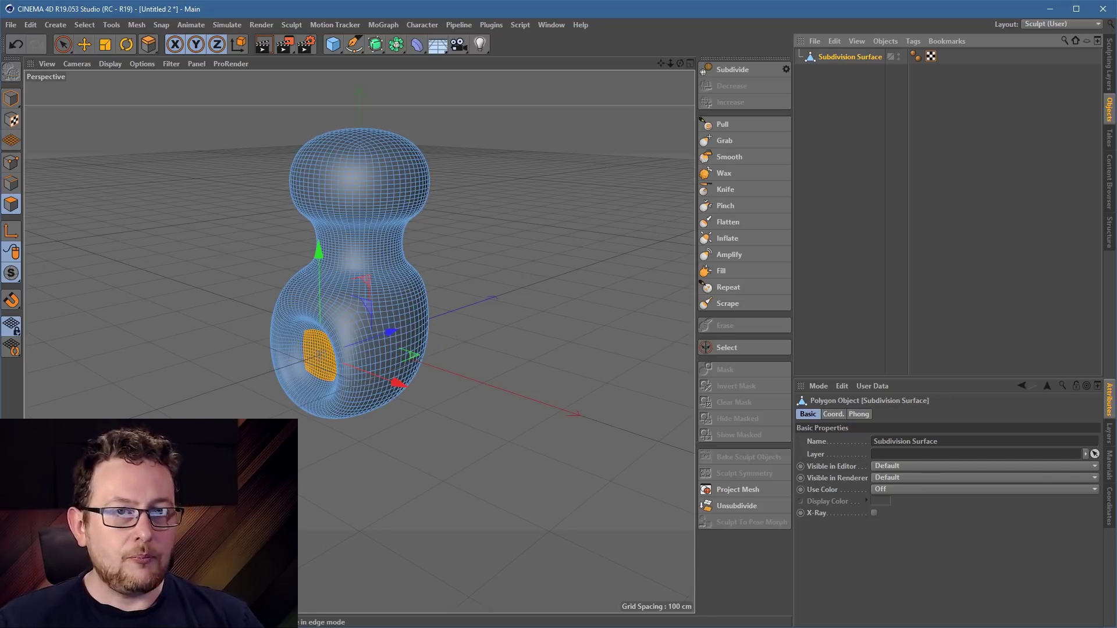
{"action": "left_click", "coordinate": [13, 99]}
{"action": "scroll", "coordinate": [360, 226], "scroll_direction": "up", "scroll_amount": 5}
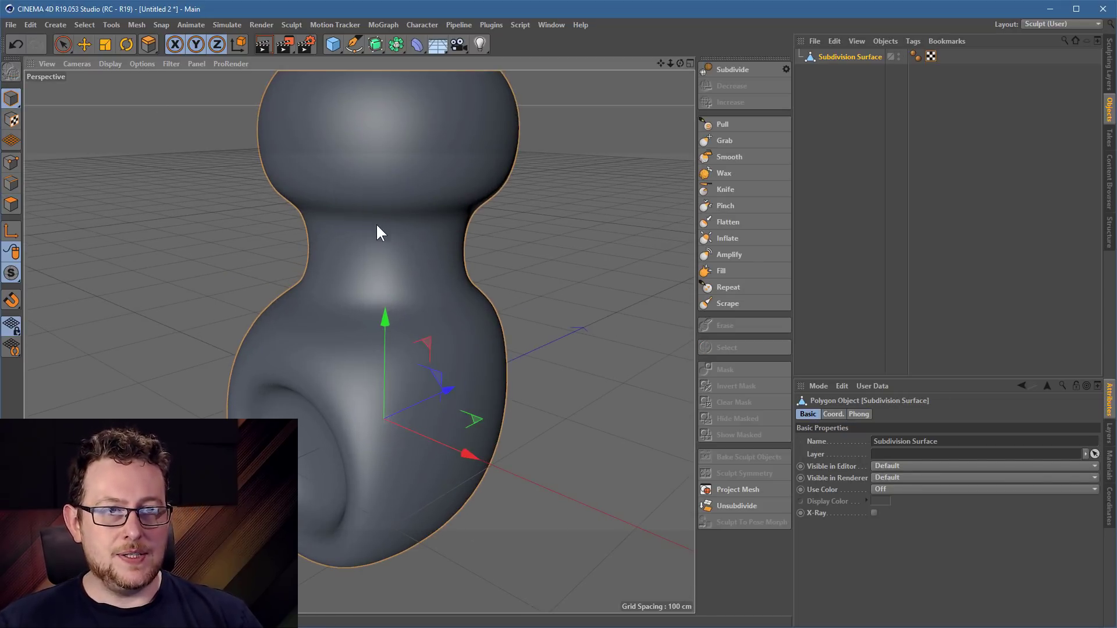
Display the mesh lines over the shaded object and inspect its dense topology
{"action": "left_click", "coordinate": [109, 64]}
{"action": "left_click", "coordinate": [129, 93]}
{"action": "left_click_drag", "start_coordinate": [367, 395], "coordinate": [469, 381], "text": "alt"}
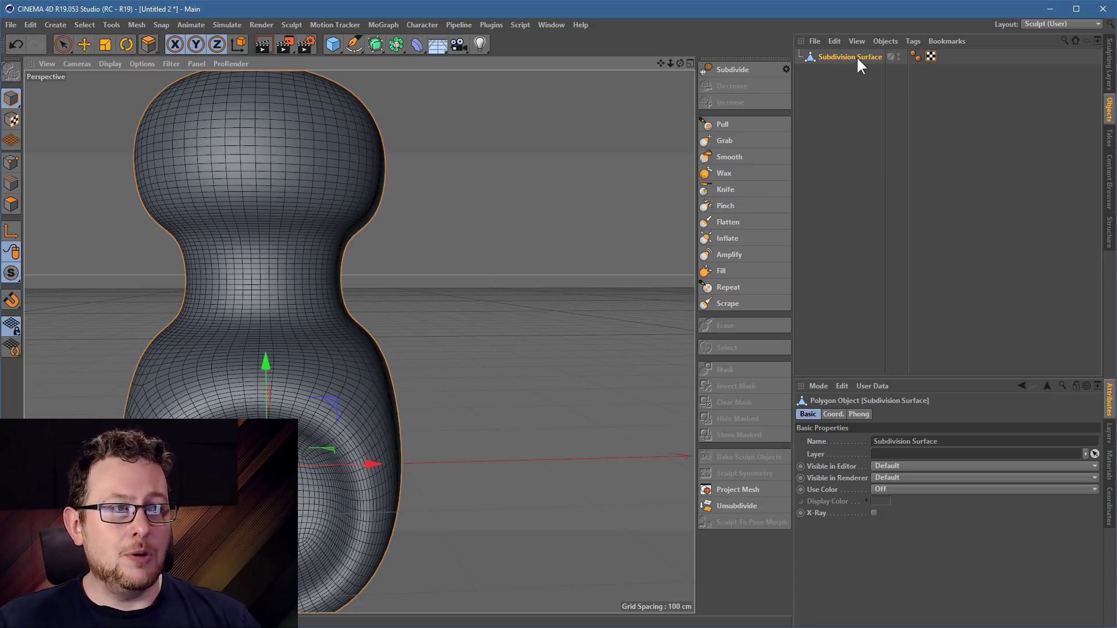
{"action": "mouse_move", "coordinate": [373, 192]}
{"action": "left_mouse_down", "text": "alt"}
{"action": "mouse_move", "coordinate": [264, 266]}
{"action": "mouse_move", "coordinate": [412, 298]}
{"action": "left_mouse_up", "text": "alt"}
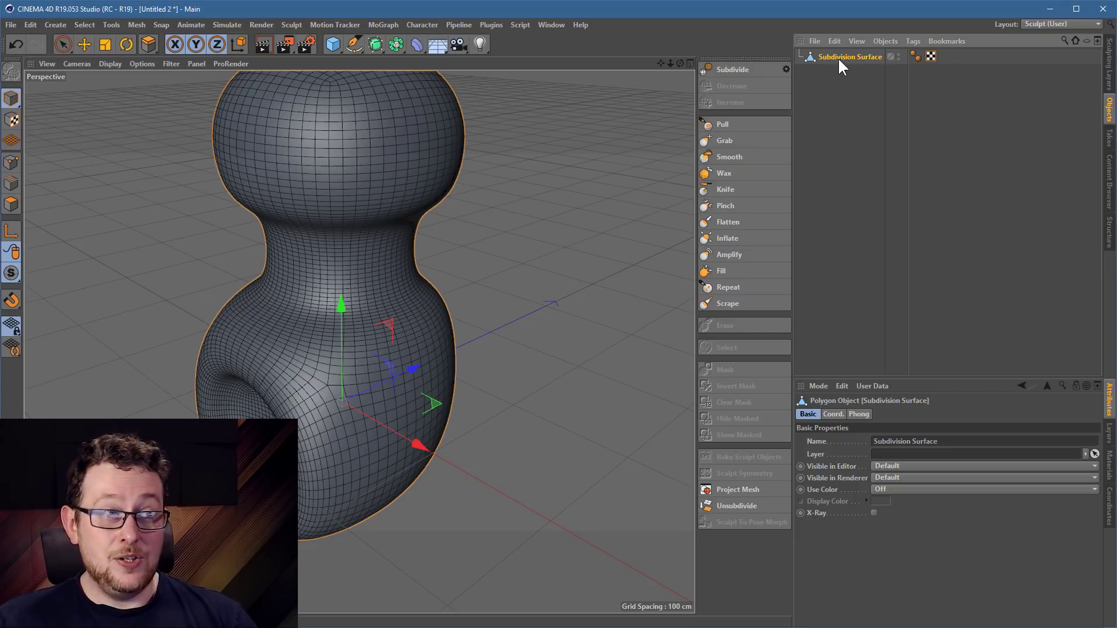
Unsubdivide the smoothed object into a sculptable copy and move the original aside so both can be compared
{"action": "left_click", "coordinate": [729, 506]}
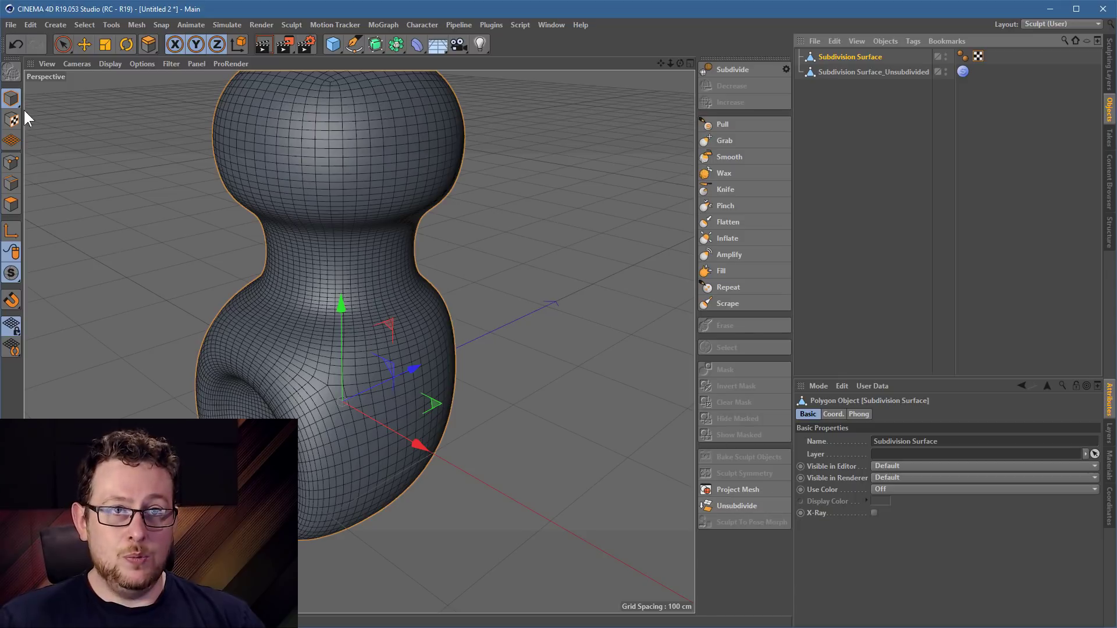
{"action": "left_click_drag", "start_coordinate": [413, 440], "coordinate": [190, 321]}
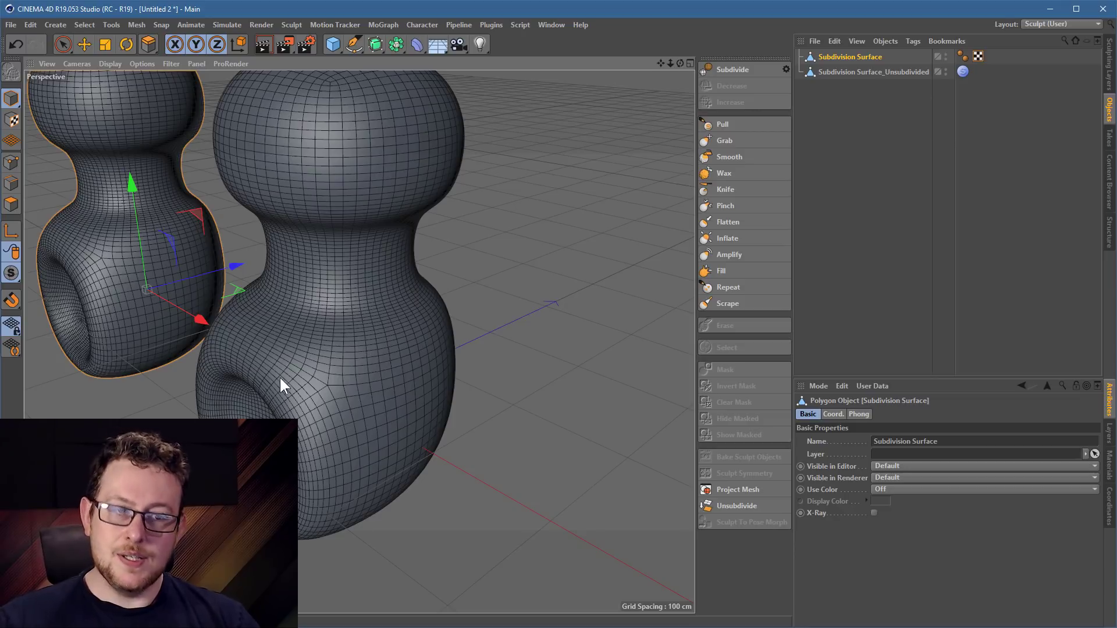
{"action": "middle_click_drag", "start_coordinate": [308, 326], "coordinate": [456, 365], "text": "alt"}
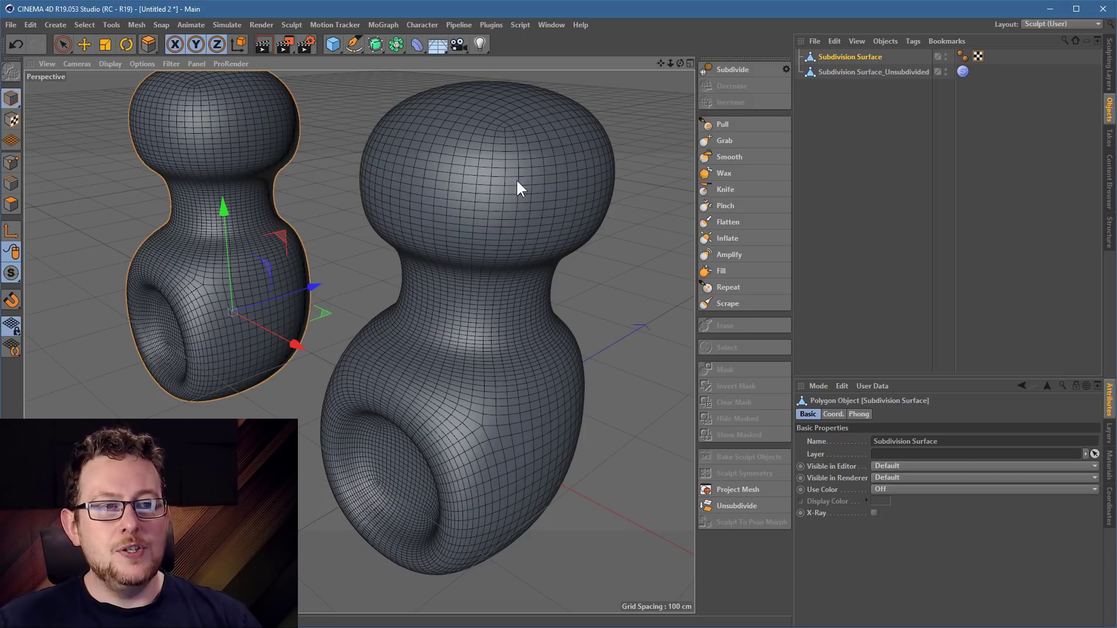
Delete the Sculpt tag from the unsubdivided object to inspect its low-poly base mesh, and undo the deletion
{"action": "left_click", "coordinate": [83, 43]}
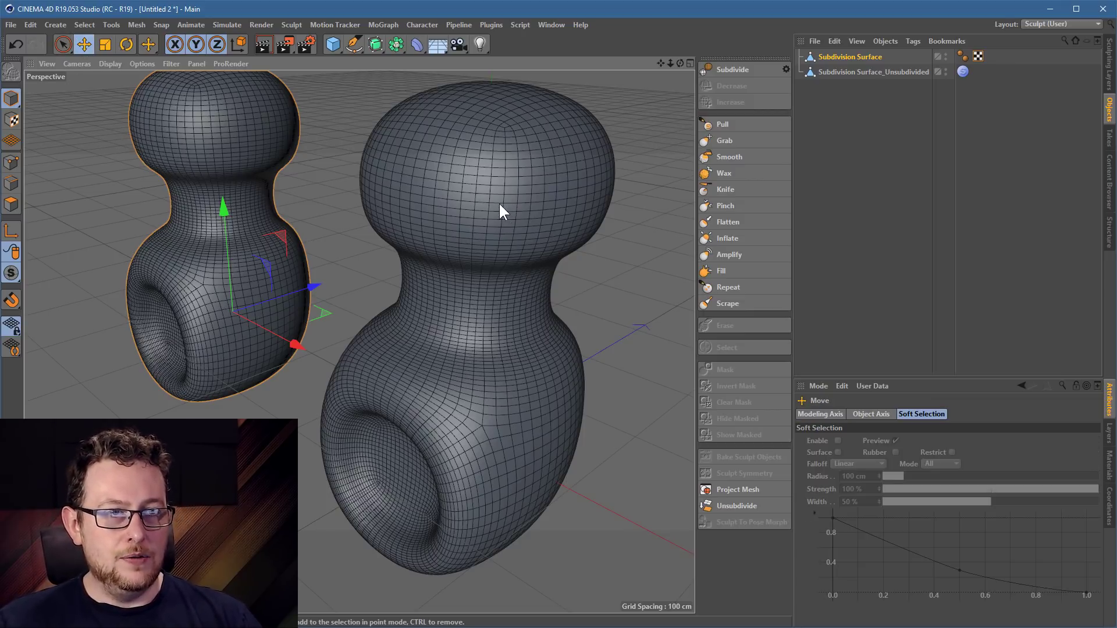
{"action": "left_click", "coordinate": [498, 204]}
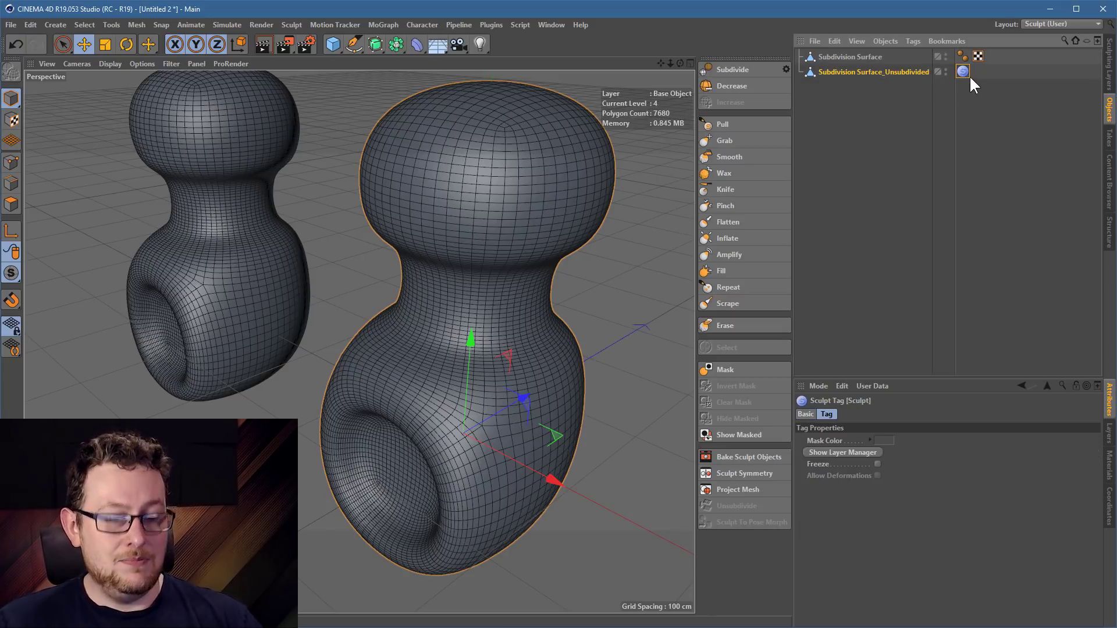
{"action": "key", "text": "Delete"}
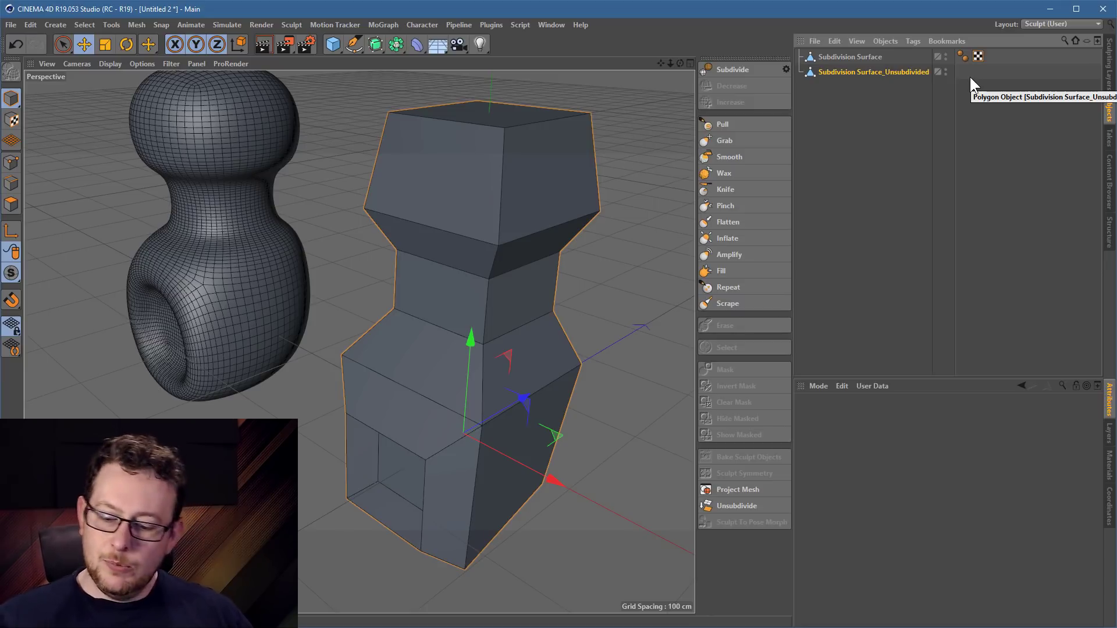
{"action": "key", "text": "ctrl+z"}
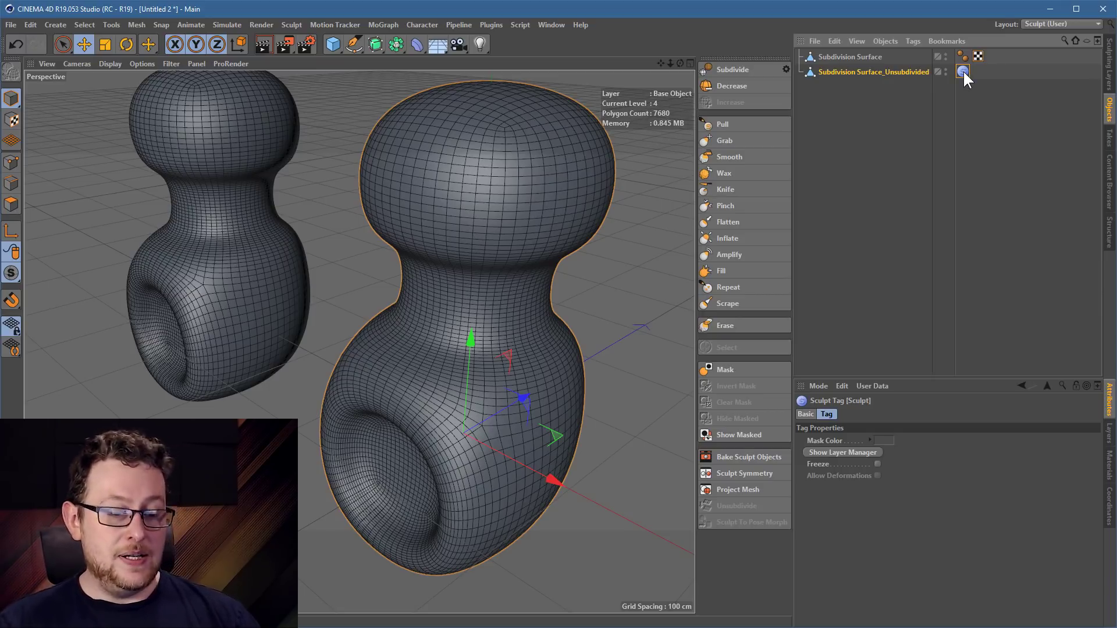
{"action": "key", "text": "Delete"}
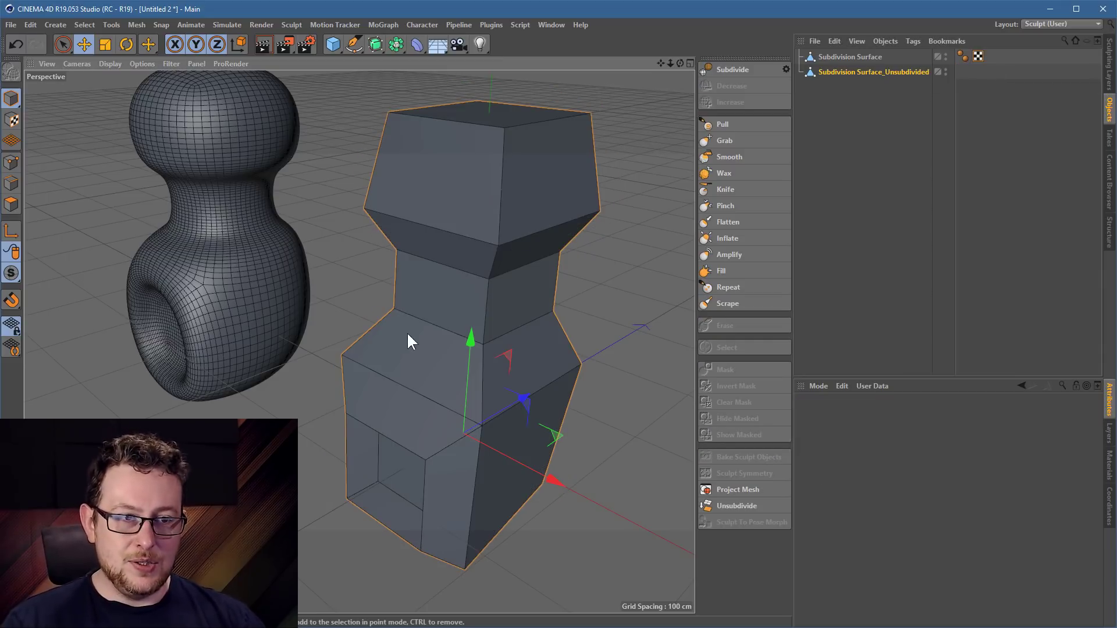
{"action": "left_click_drag", "start_coordinate": [407, 341], "coordinate": [434, 339], "text": "alt"}
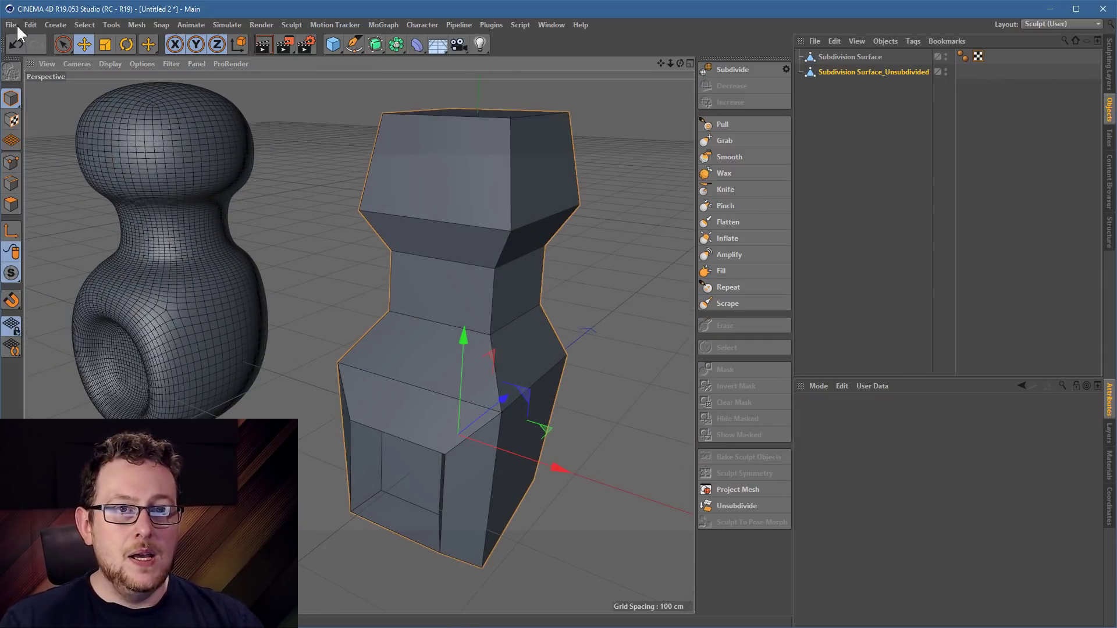
{"action": "left_click", "coordinate": [16, 45]}
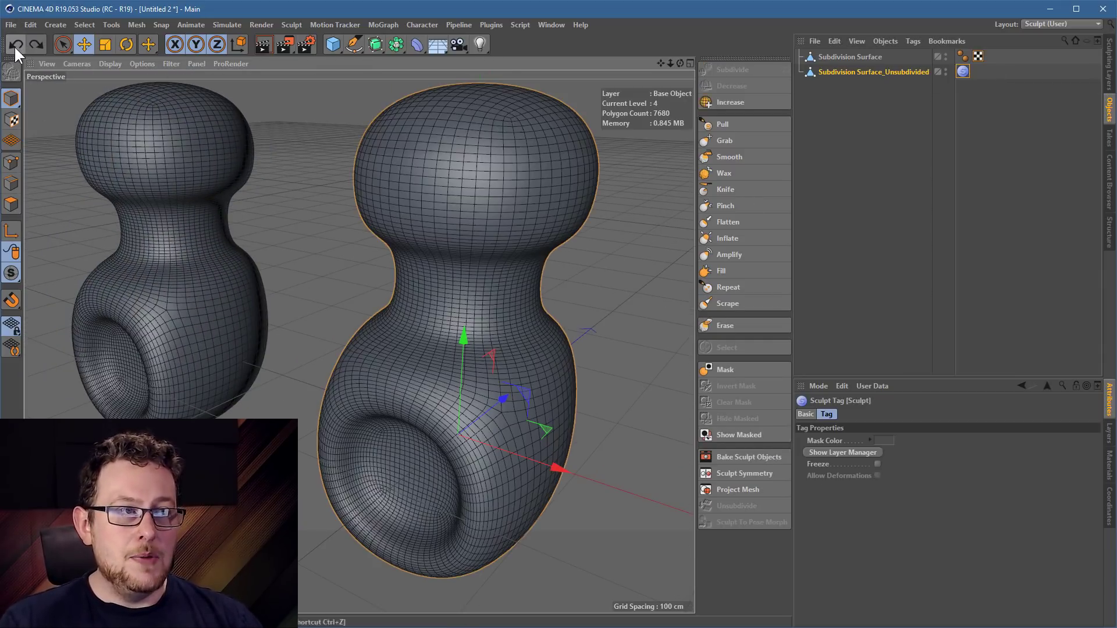
Step the unsubdivided object through its sculpt levels, down to level 0 and back up to level 4, twice
{"action": "left_click", "coordinate": [860, 70]}
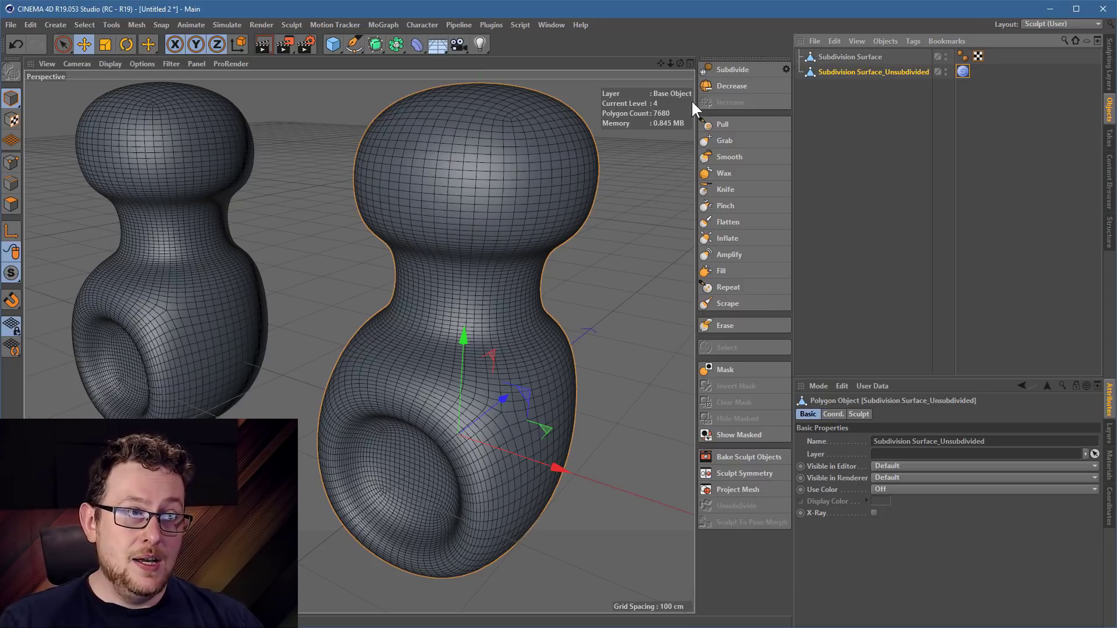
{"action": "left_click", "coordinate": [735, 85]}
{"action": "left_click", "coordinate": [736, 85]}
{"action": "left_click", "coordinate": [735, 85]}
{"action": "left_click", "coordinate": [735, 85]}
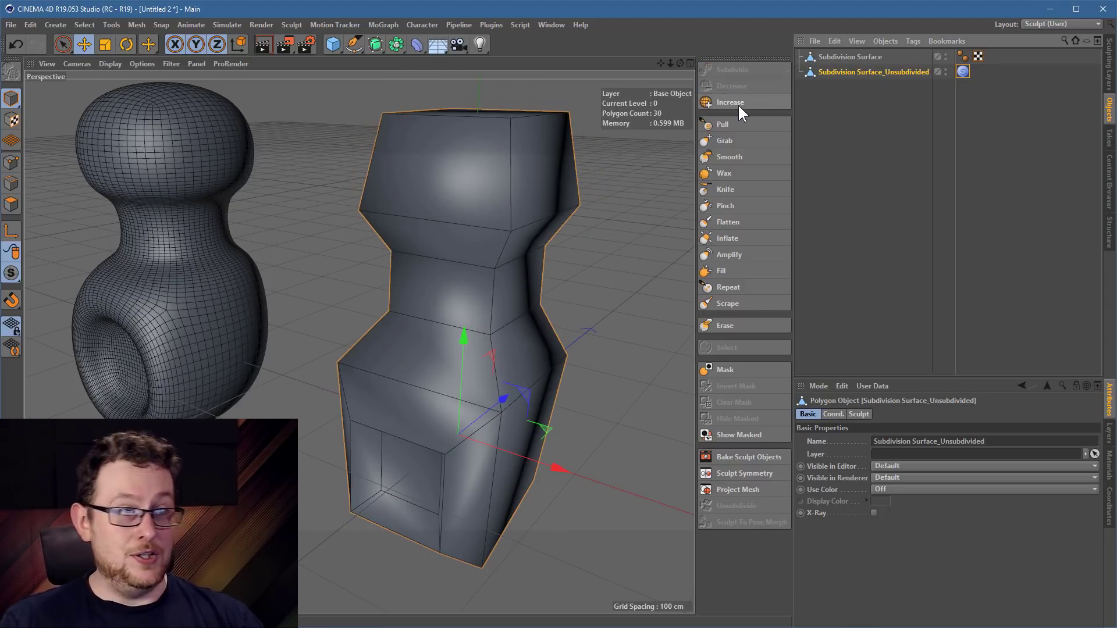
{"action": "left_click", "coordinate": [738, 102]}
{"action": "left_click", "coordinate": [738, 102]}
{"action": "left_click", "coordinate": [737, 103]}
{"action": "left_click", "coordinate": [737, 103]}
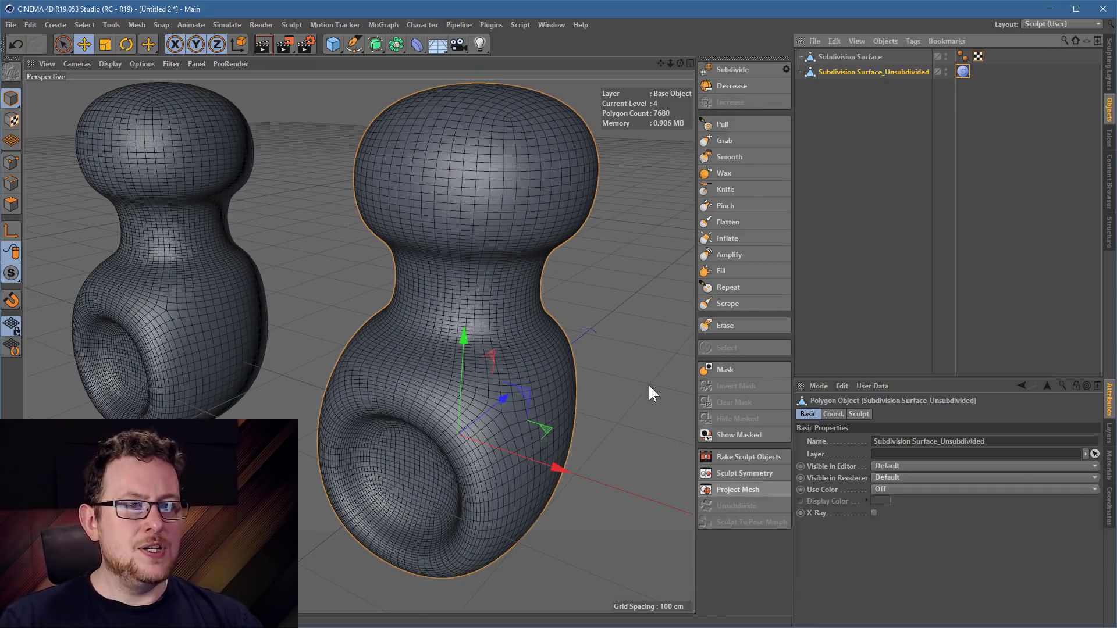
{"action": "left_click", "coordinate": [738, 86]}
{"action": "left_click", "coordinate": [738, 86]}
{"action": "left_click", "coordinate": [738, 86]}
{"action": "left_click", "coordinate": [738, 86]}
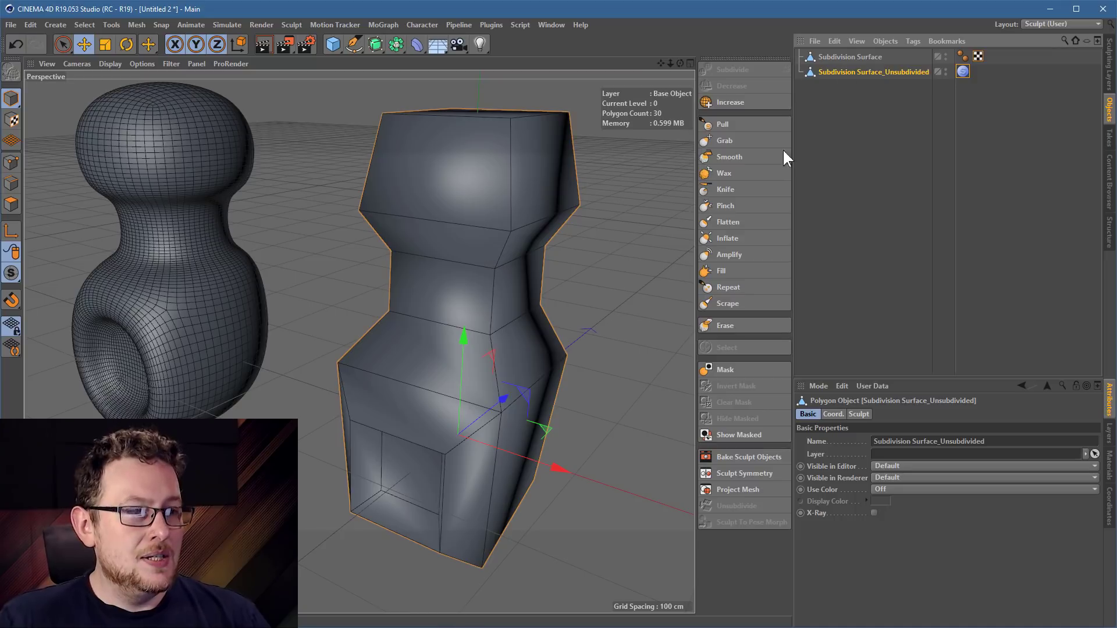
{"action": "left_click", "coordinate": [751, 107]}
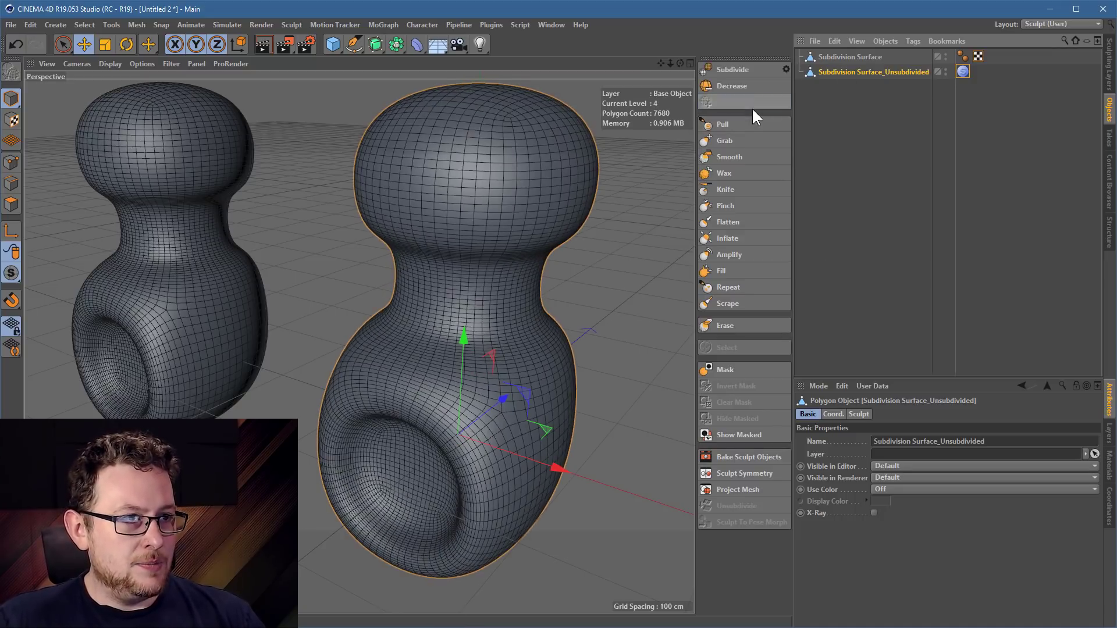
Switch back to the Untitled 1 document and display the mesh lines on the sculpted sphere
{"action": "left_click", "coordinate": [551, 24]}
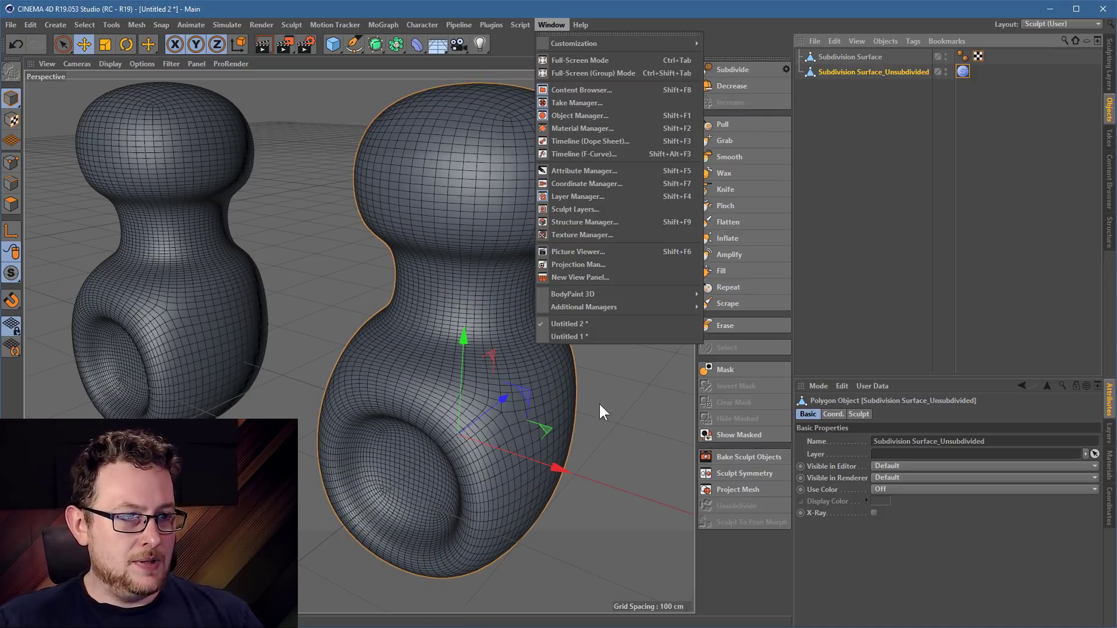
{"action": "left_click", "coordinate": [619, 337]}
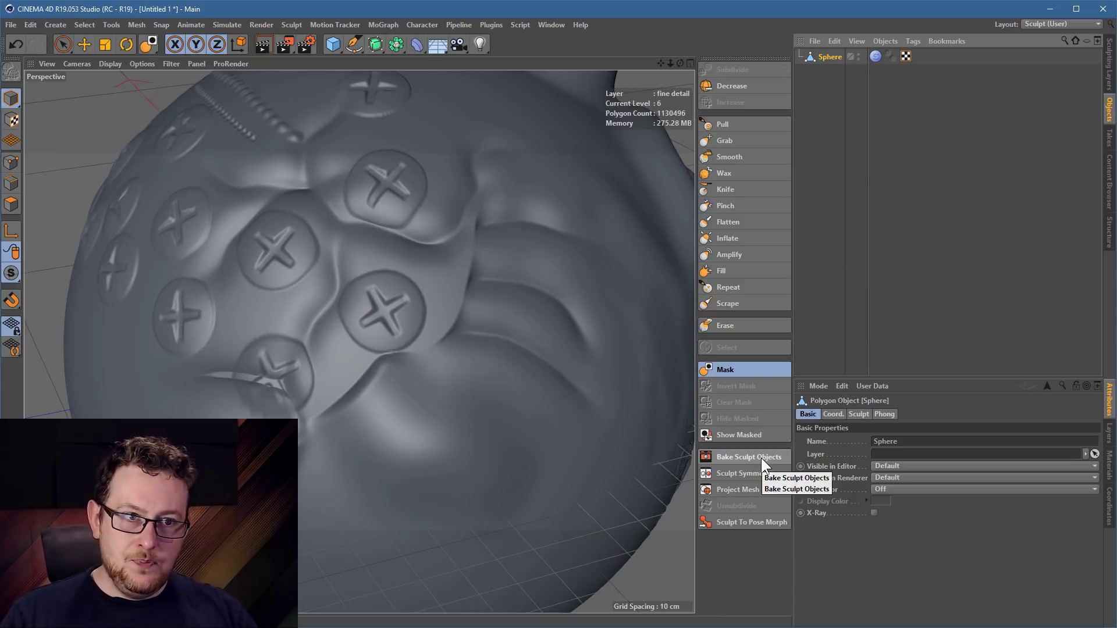
{"action": "left_click", "coordinate": [120, 65]}
{"action": "left_click", "coordinate": [125, 90]}
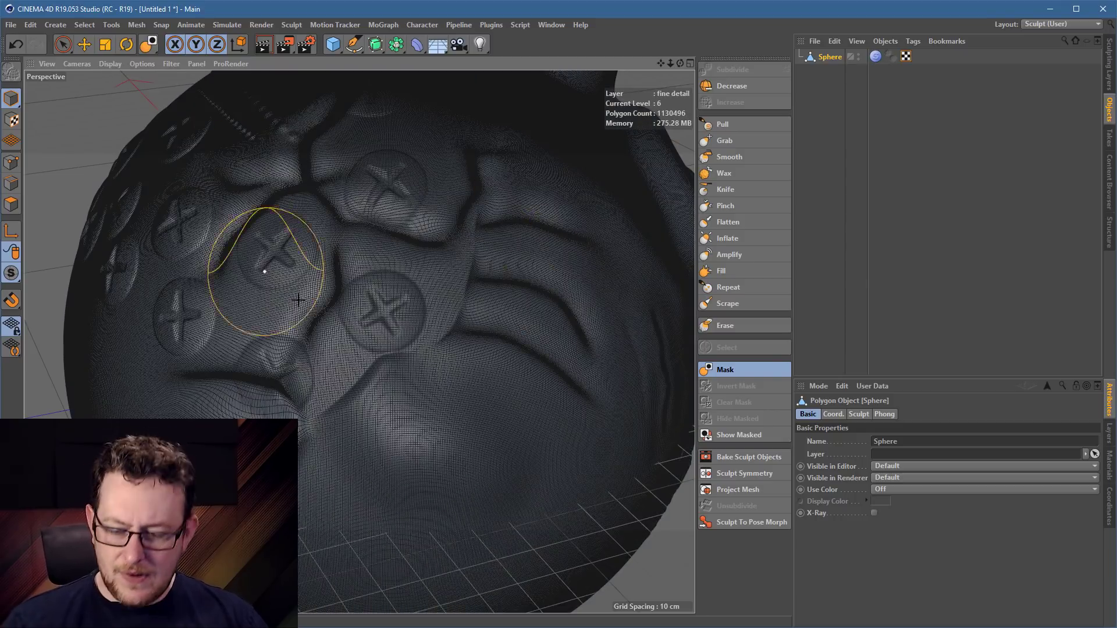
Examine the mesh density around the cross-shaped stamps up close and return the sphere's display to plain shading without mesh lines
{"action": "scroll", "coordinate": [395, 300], "scroll_direction": "up", "scroll_amount": 6}
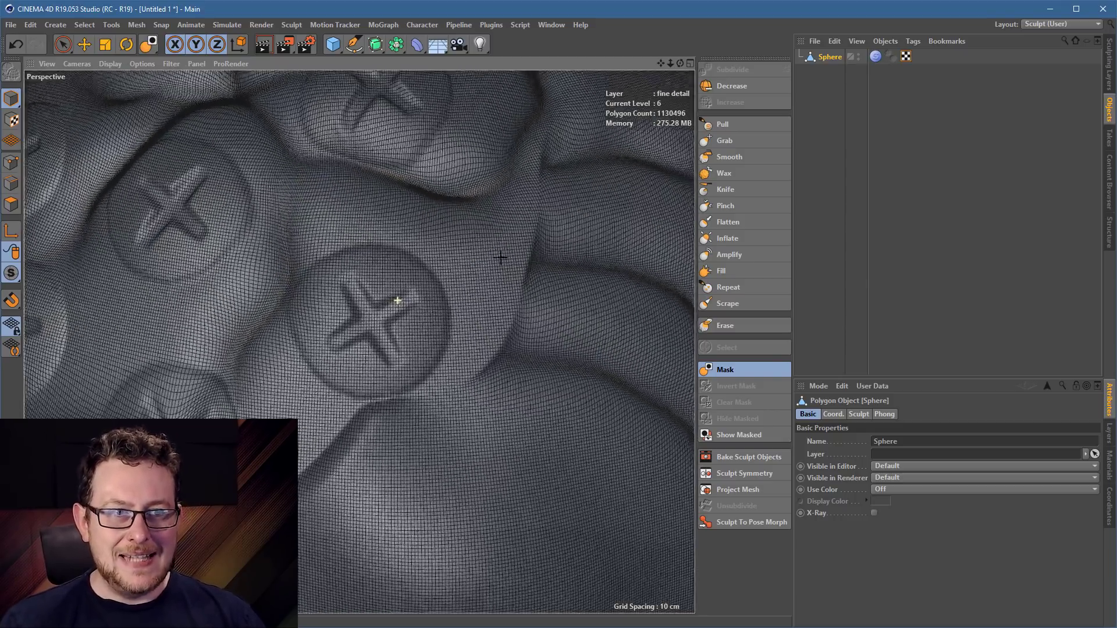
{"action": "scroll", "coordinate": [397, 300], "scroll_direction": "up", "scroll_amount": 8}
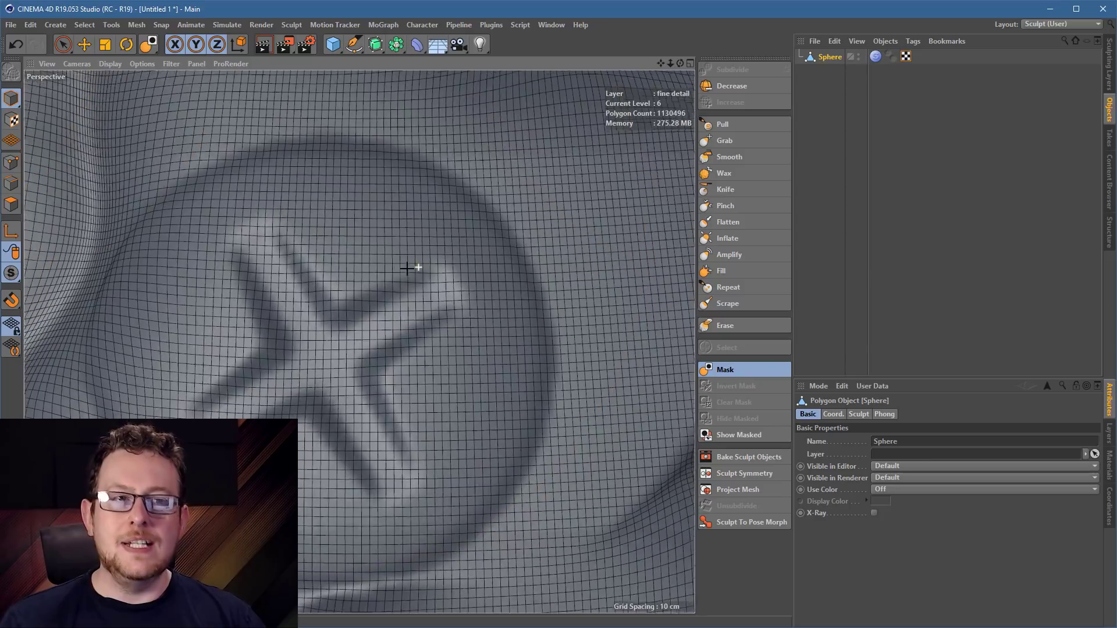
{"action": "scroll", "coordinate": [407, 267], "scroll_direction": "down", "scroll_amount": 10}
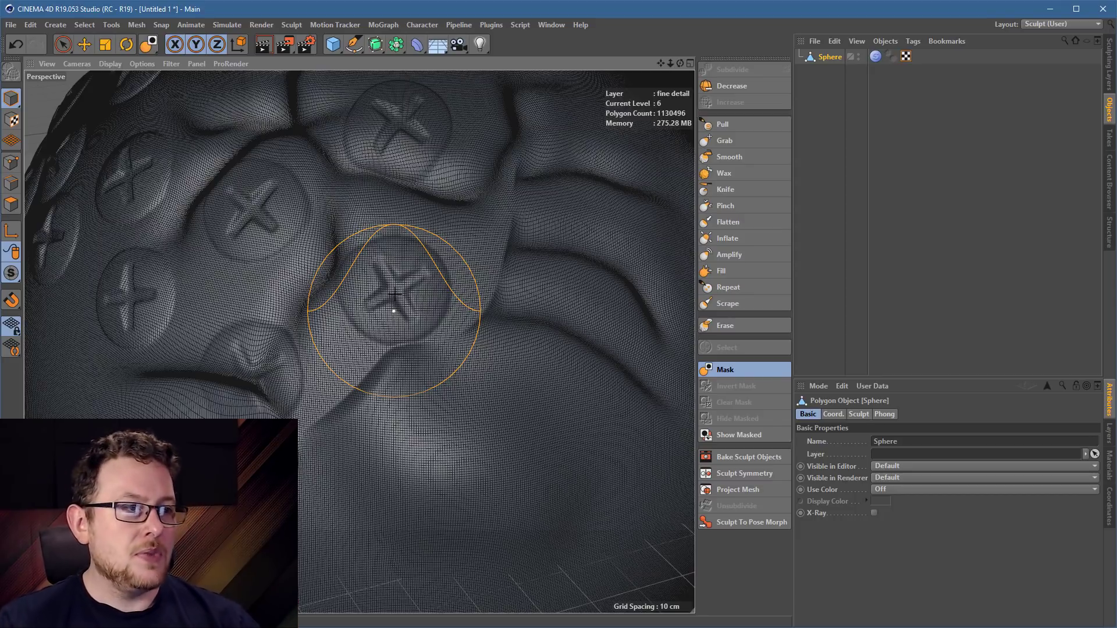
{"action": "left_click", "coordinate": [110, 64]}
{"action": "left_click", "coordinate": [113, 78]}
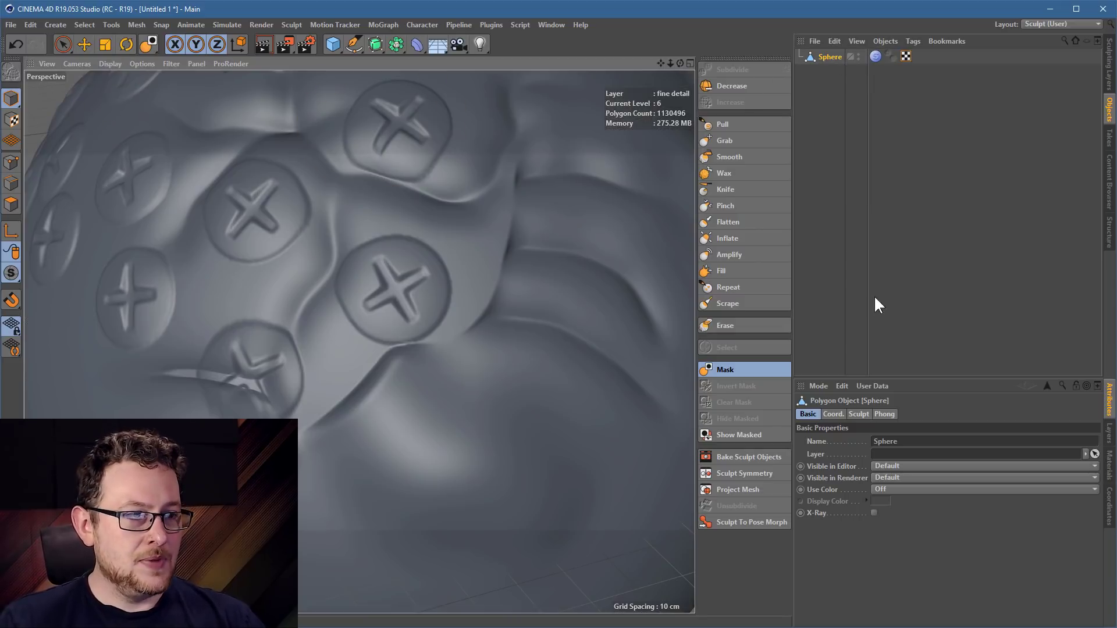
Start Bake Sculpt Objects for the sphere and set the output file to awesomething on the Desktop
{"action": "left_click", "coordinate": [729, 457]}
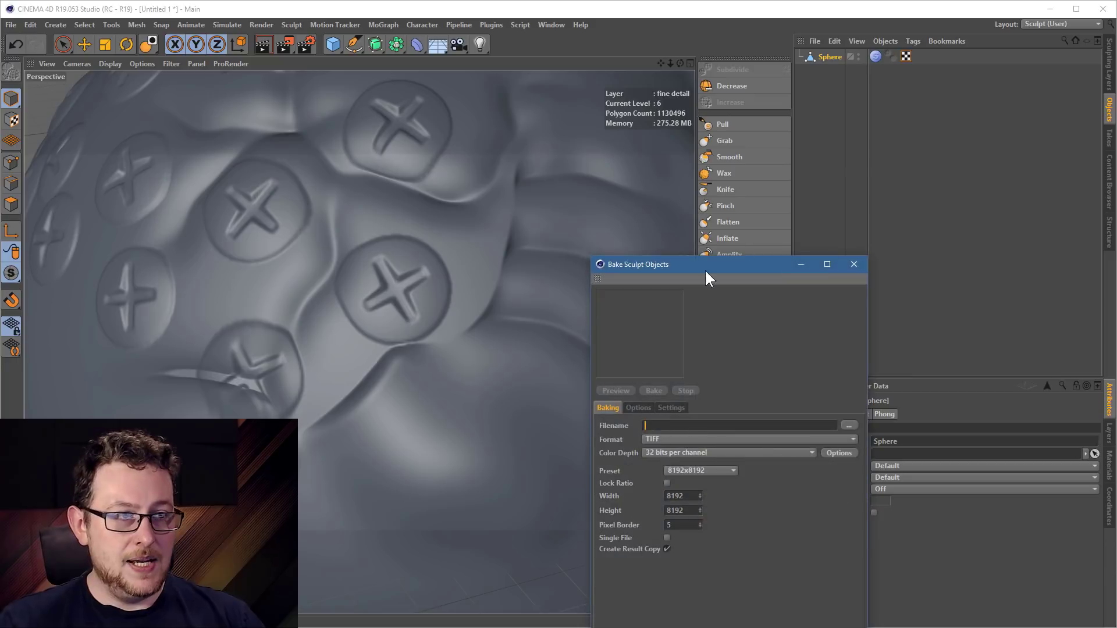
{"action": "left_click_drag", "start_coordinate": [707, 267], "coordinate": [588, 117]}
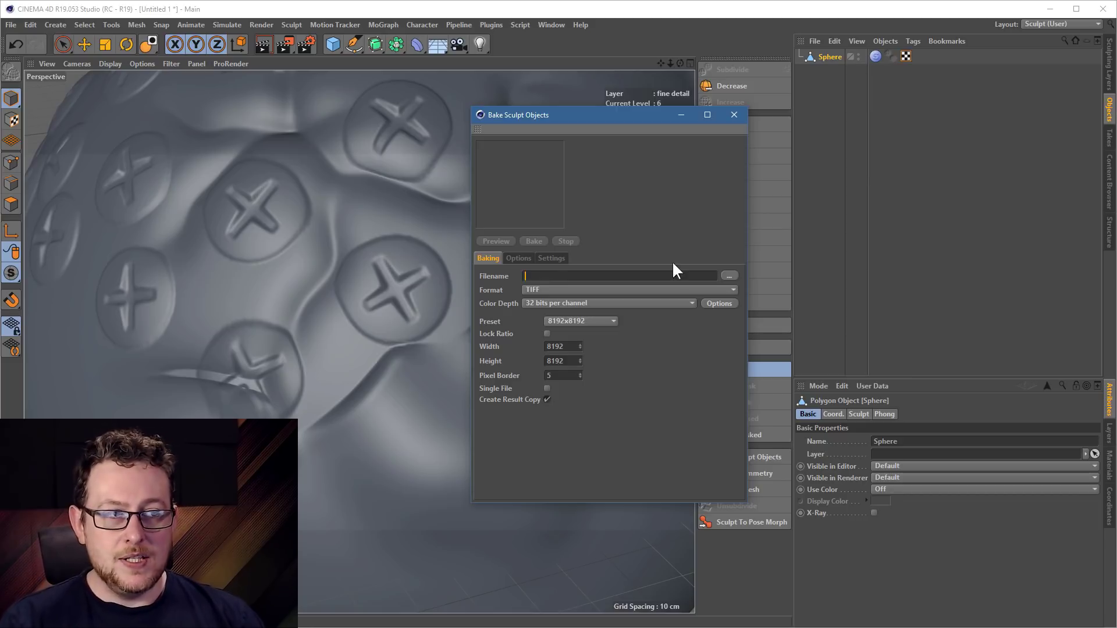
{"action": "left_click", "coordinate": [734, 275]}
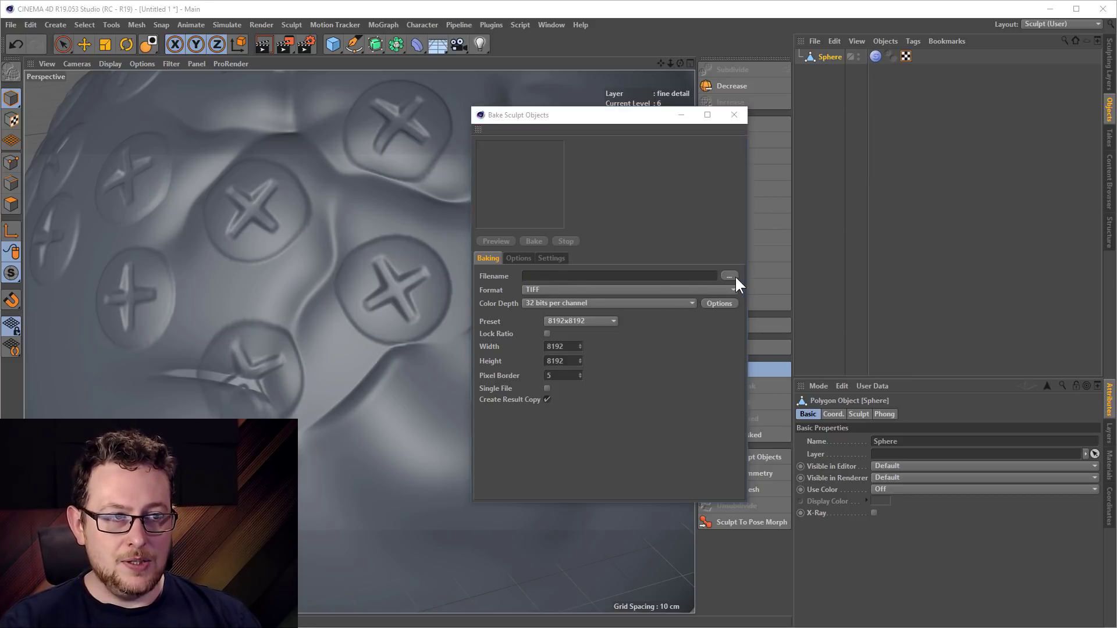
{"action": "left_click", "coordinate": [511, 224]}
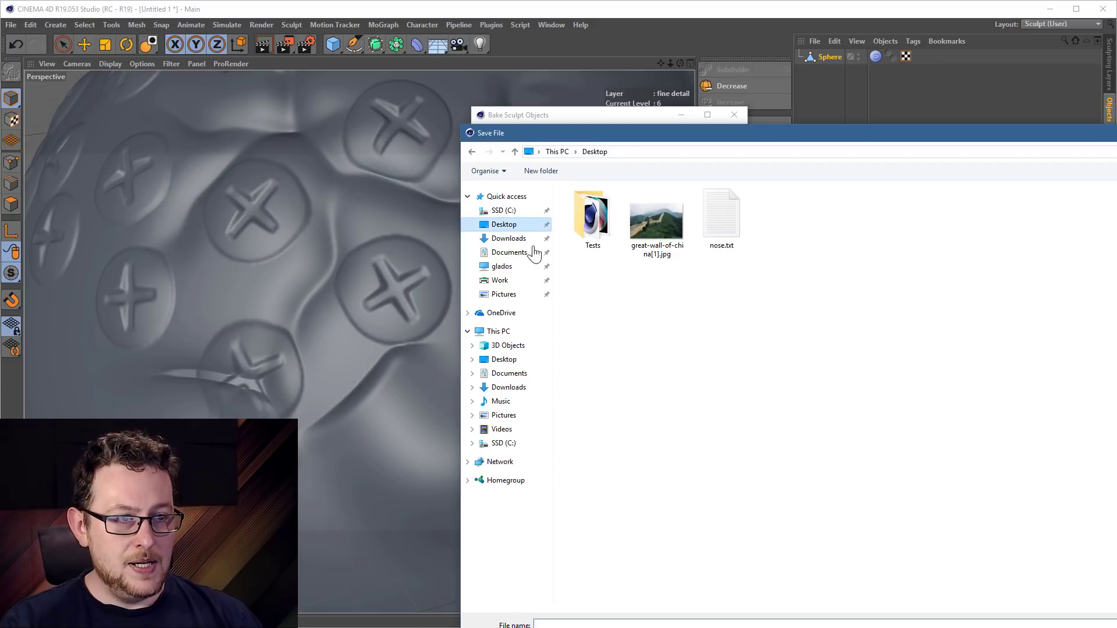
{"action": "left_click", "coordinate": [585, 623]}
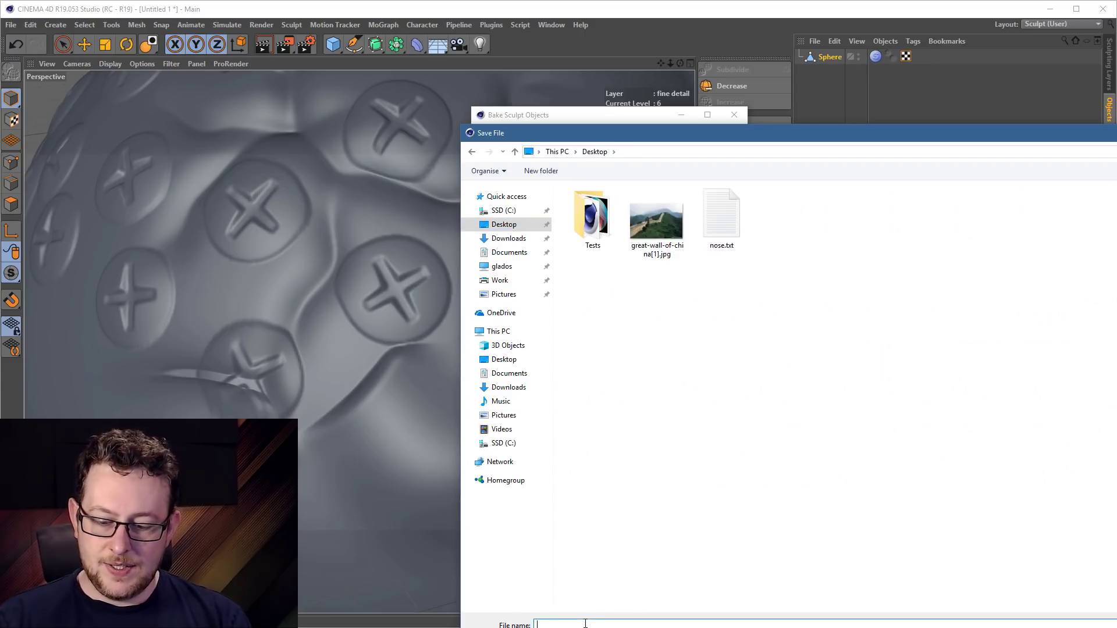
{"action": "type", "text": "awesomething"}
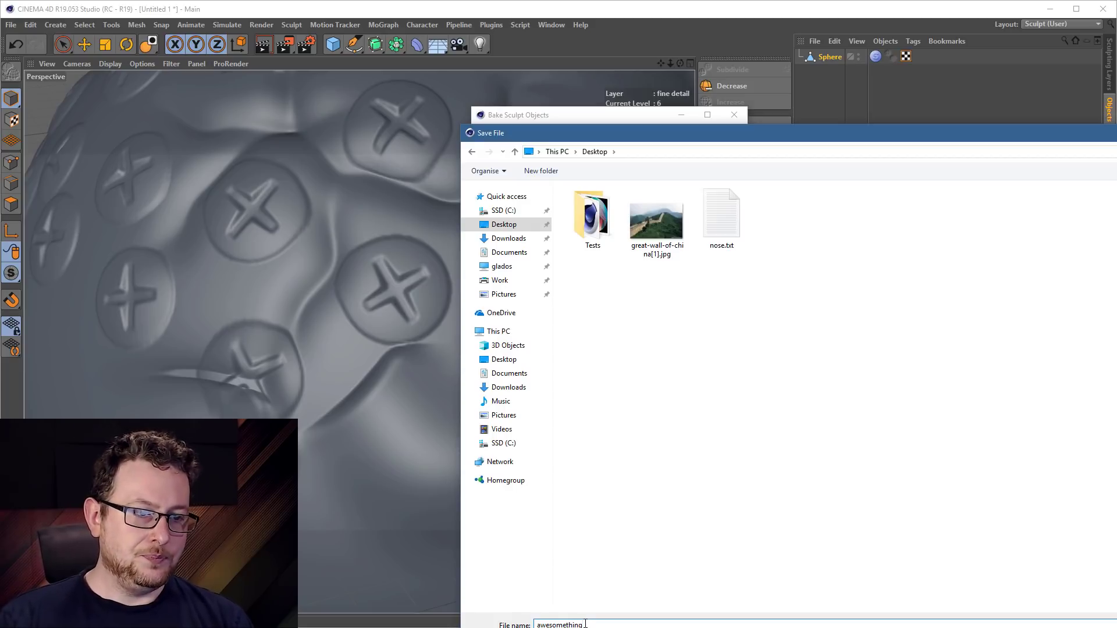
{"action": "key", "text": "Return"}
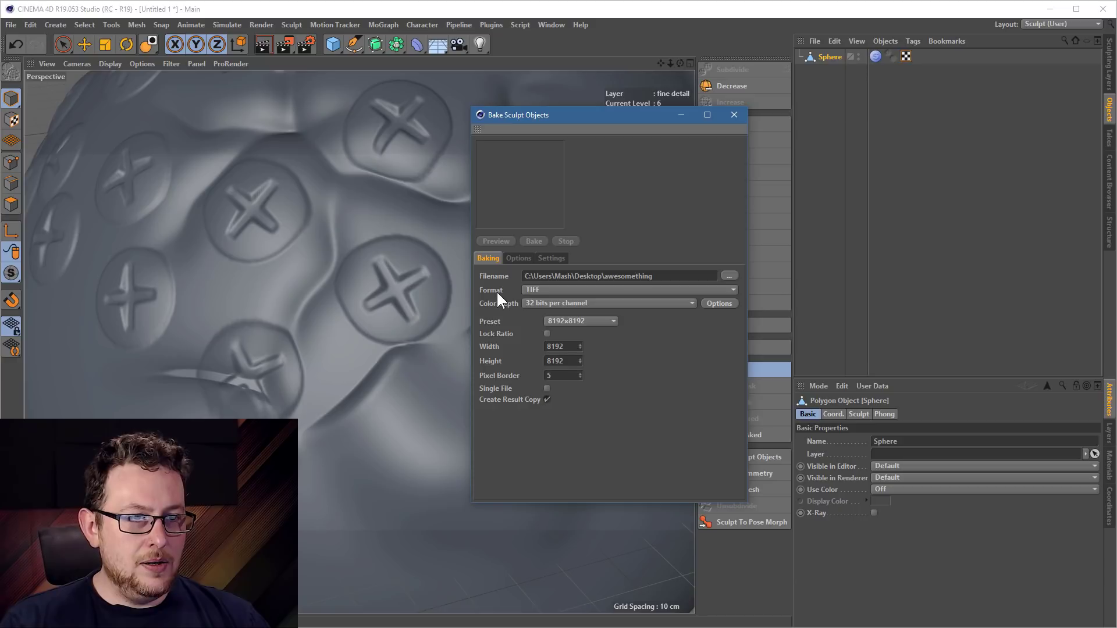
Keep the bake format as TIFF at 32 bits per channel and set the texture size preset to 2048x2048
{"action": "left_click", "coordinate": [556, 290]}
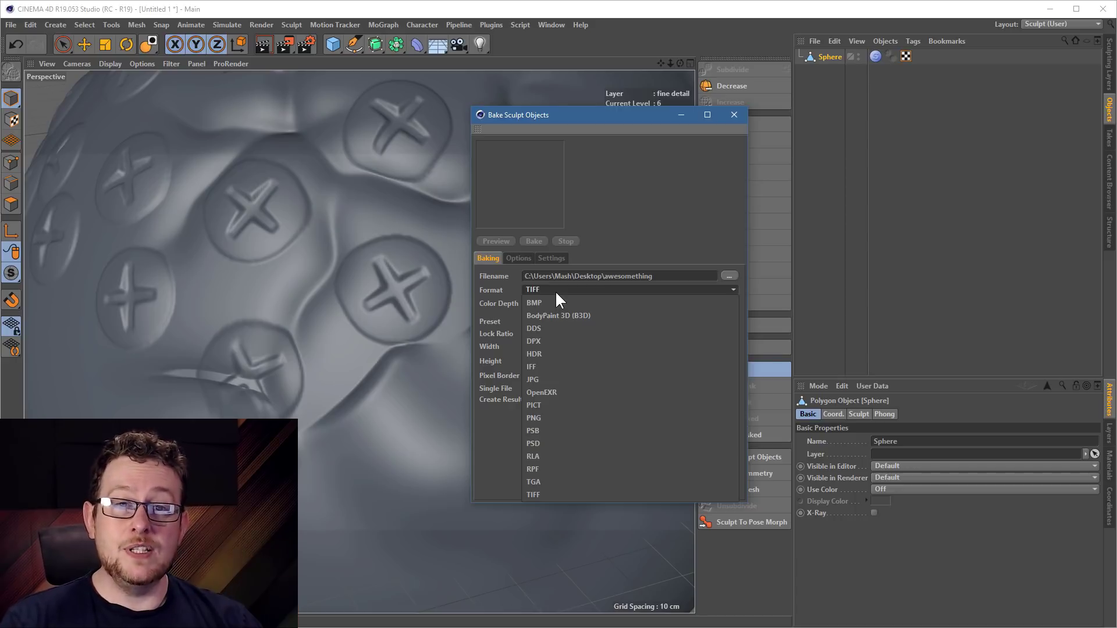
{"action": "left_click", "coordinate": [623, 218]}
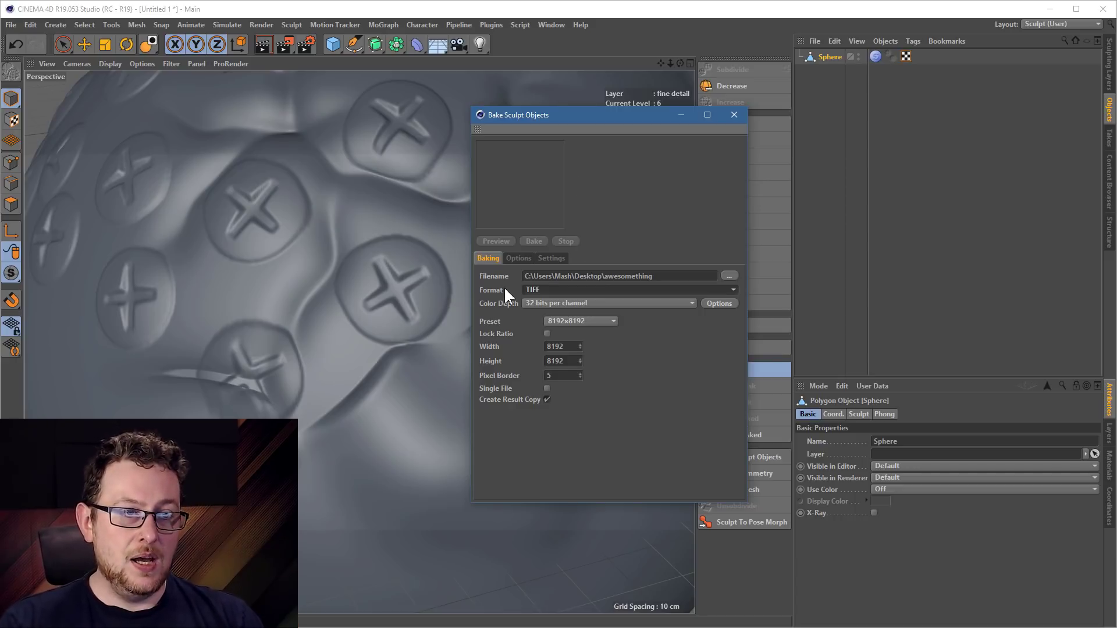
{"action": "left_click", "coordinate": [550, 304]}
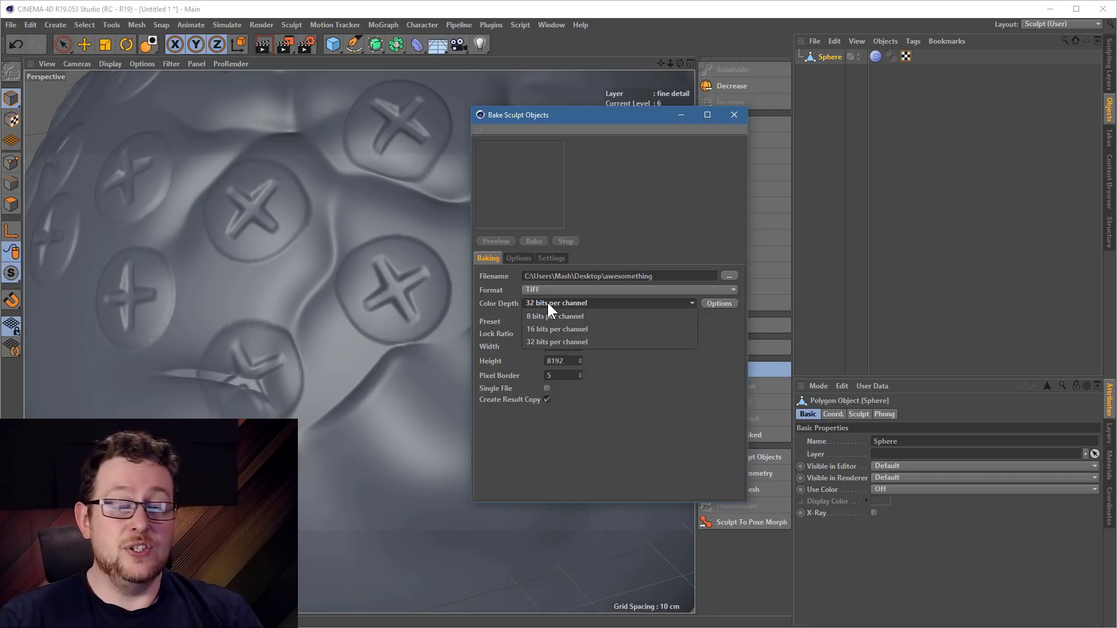
{"action": "left_click", "coordinate": [568, 328]}
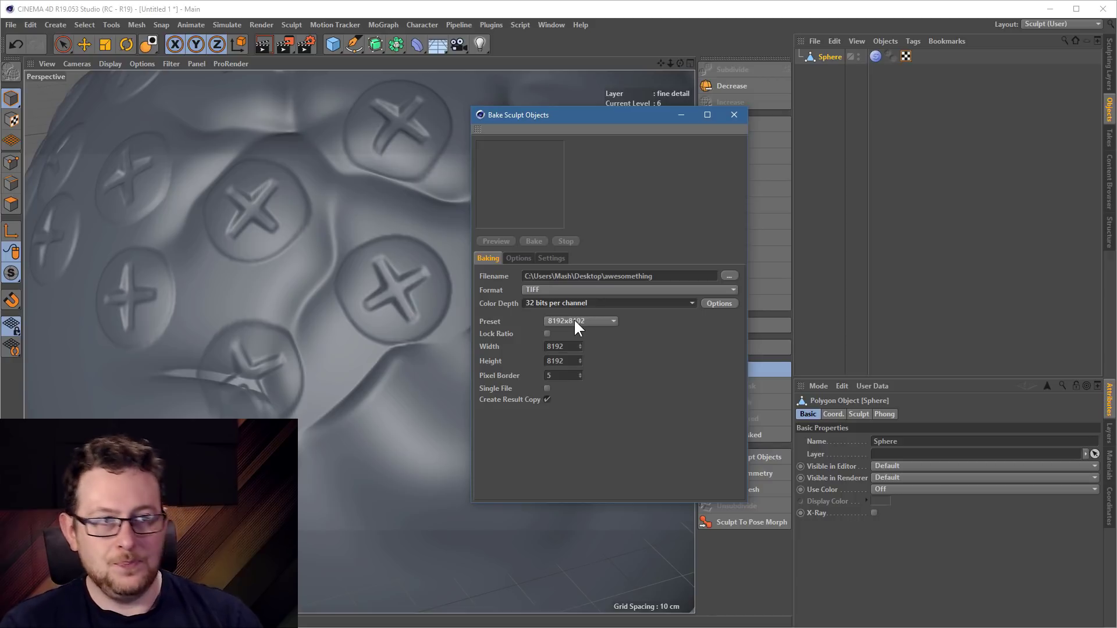
{"action": "mouse_move", "coordinate": [617, 119]}
{"action": "left_mouse_down"}
{"action": "mouse_move", "coordinate": [552, 163]}
{"action": "mouse_move", "coordinate": [586, 162]}
{"action": "left_mouse_up"}
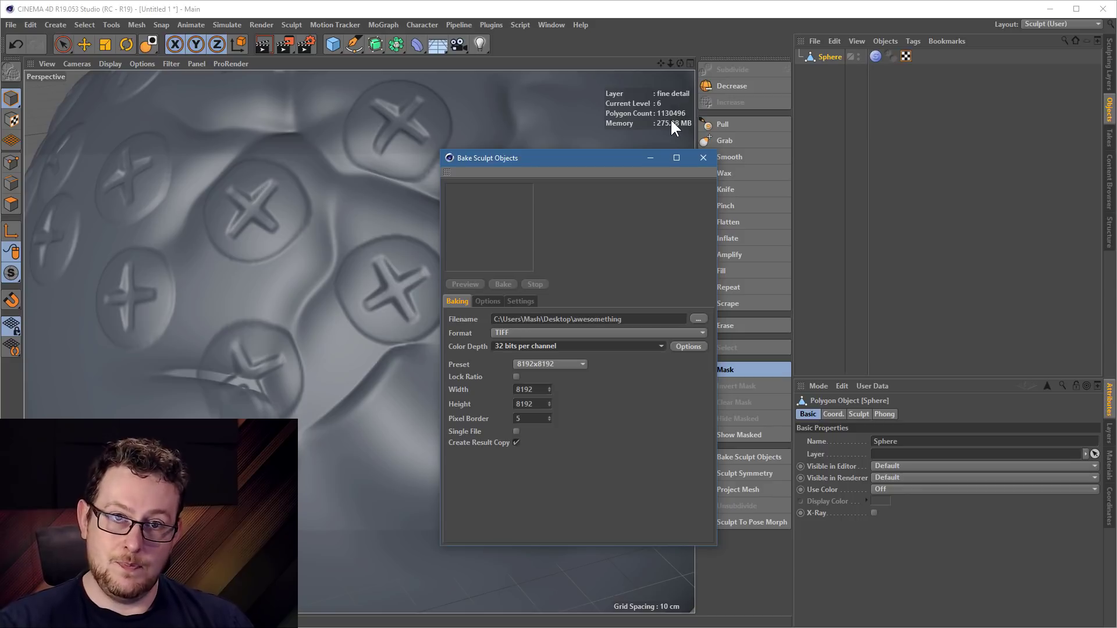
{"action": "left_click", "coordinate": [553, 363]}
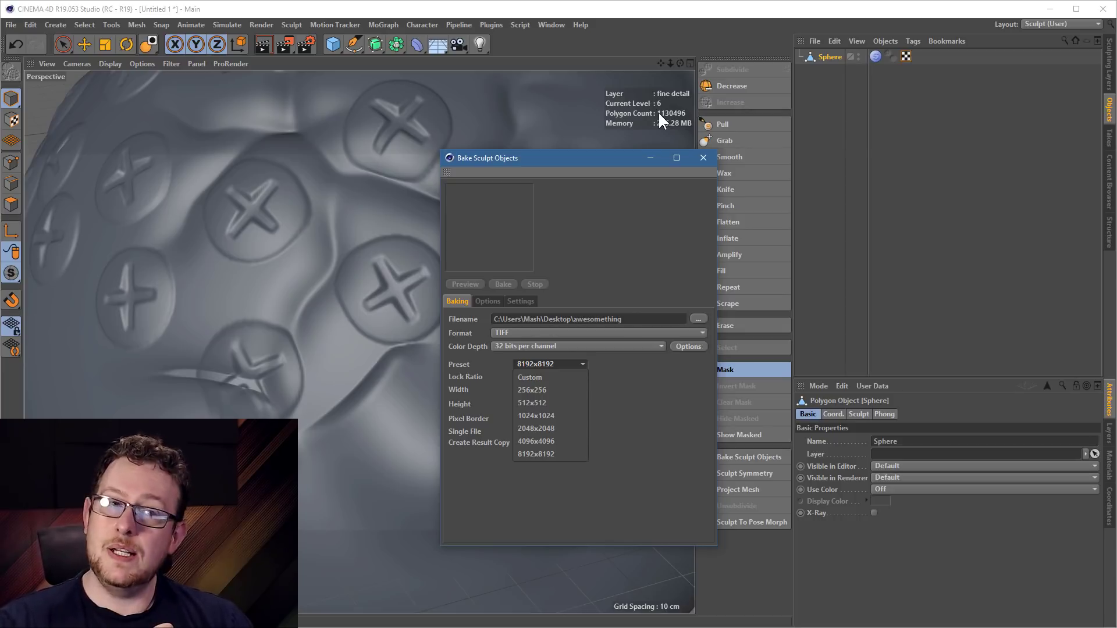
{"action": "left_click", "coordinate": [556, 433]}
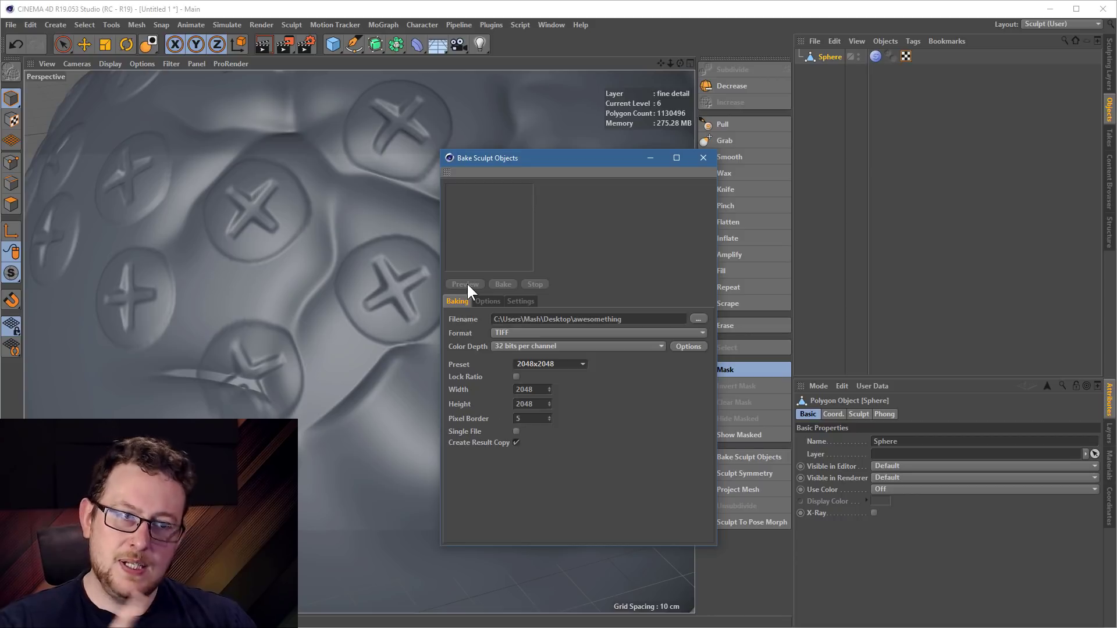
Enable the Displacement and Normal maps in the bake options
{"action": "left_click", "coordinate": [498, 300]}
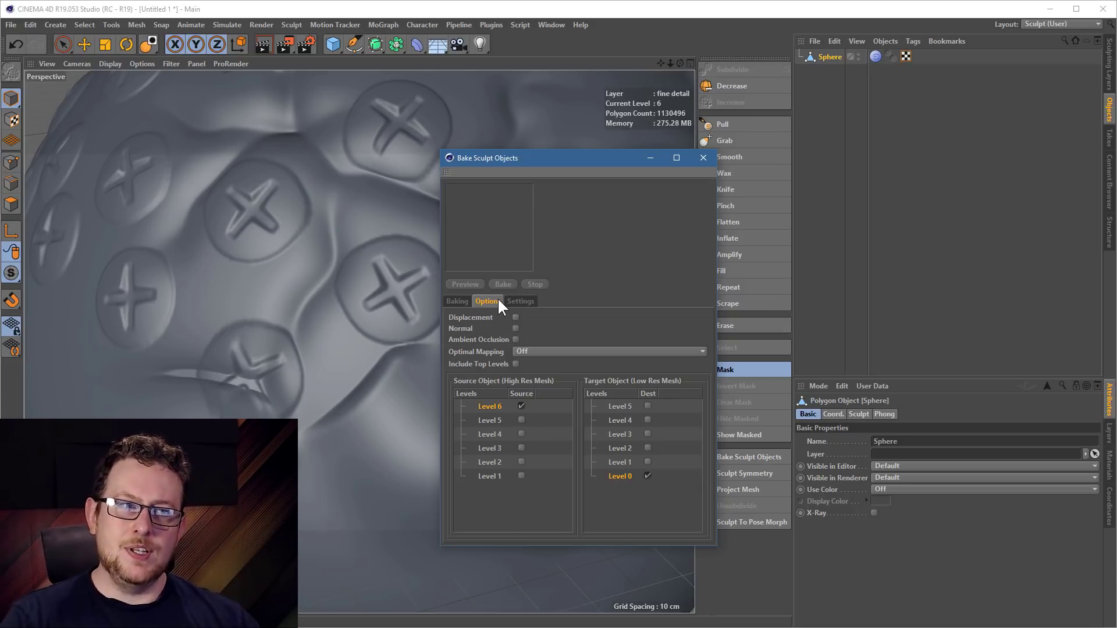
{"action": "left_click", "coordinate": [516, 318]}
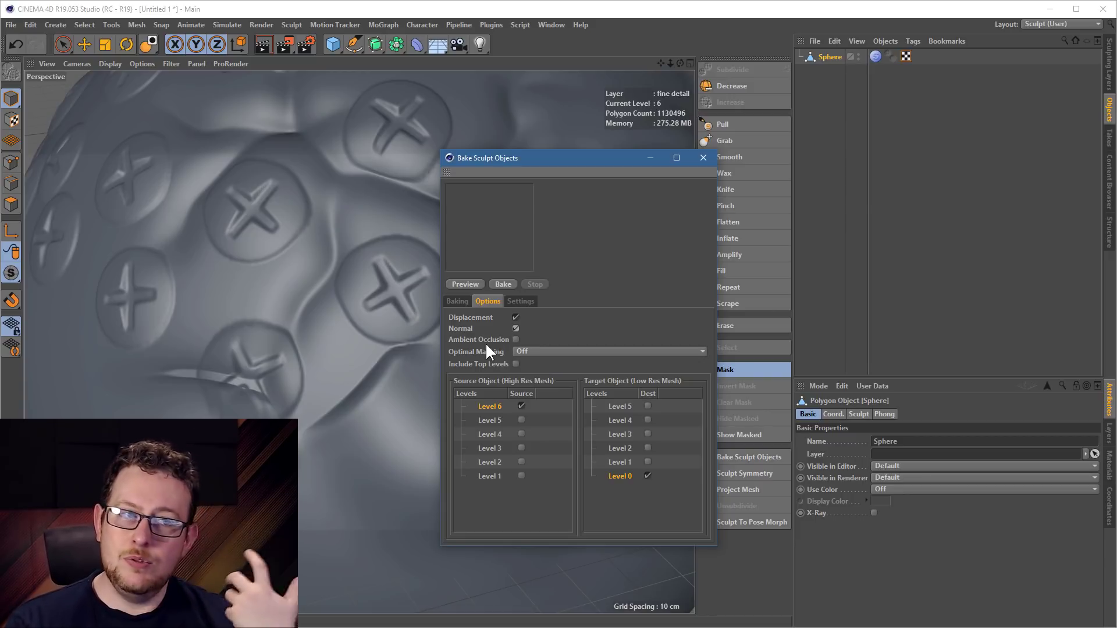
Look through the available render effects, including Ambient Occlusion, in the render settings and close them
{"action": "left_click", "coordinate": [306, 43]}
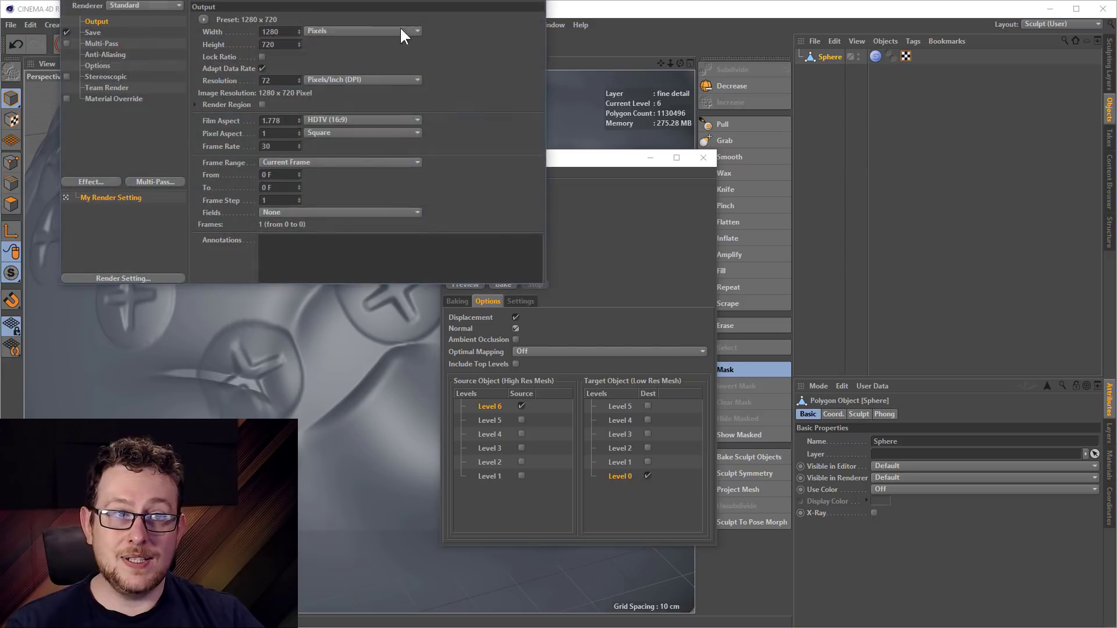
{"action": "left_click_drag", "start_coordinate": [400, 26], "coordinate": [532, 121]}
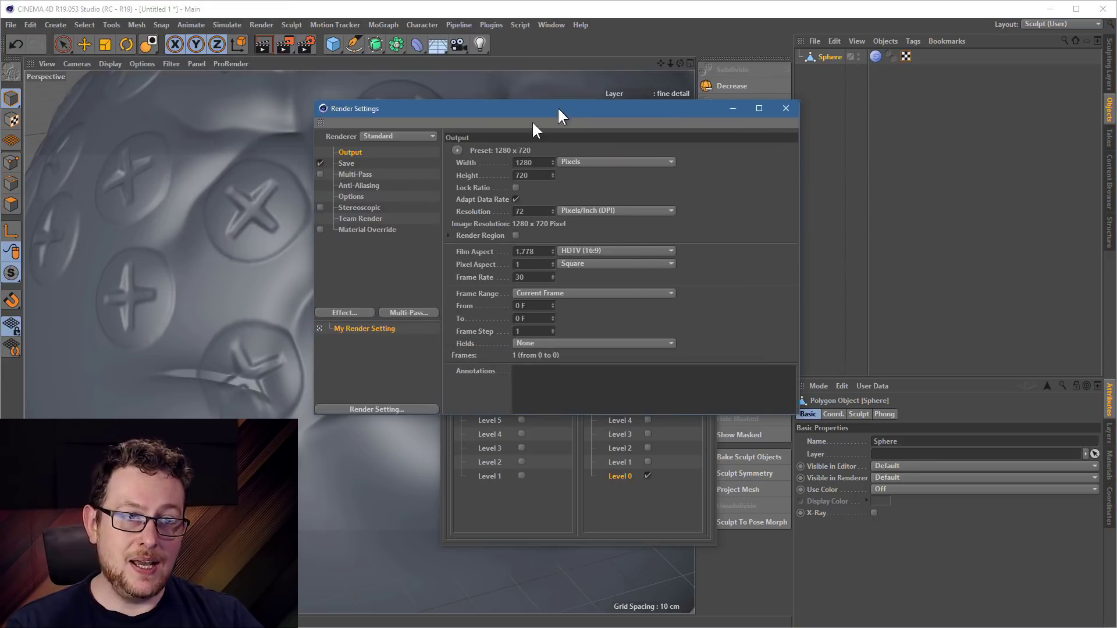
{"action": "left_click", "coordinate": [331, 313]}
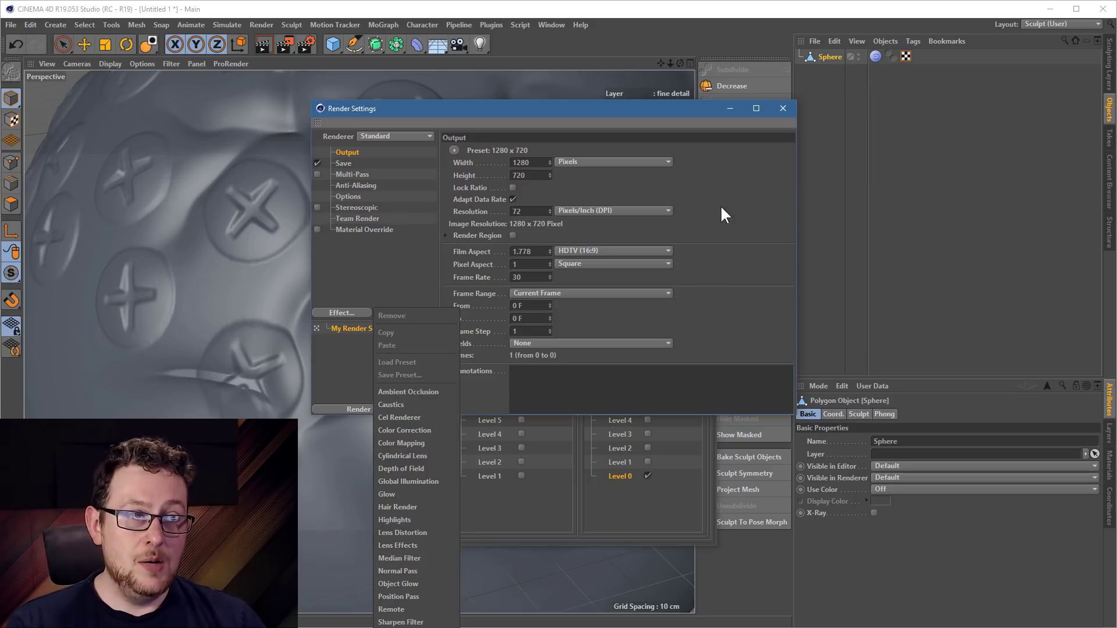
{"action": "left_click", "coordinate": [790, 124]}
{"action": "left_click", "coordinate": [783, 109]}
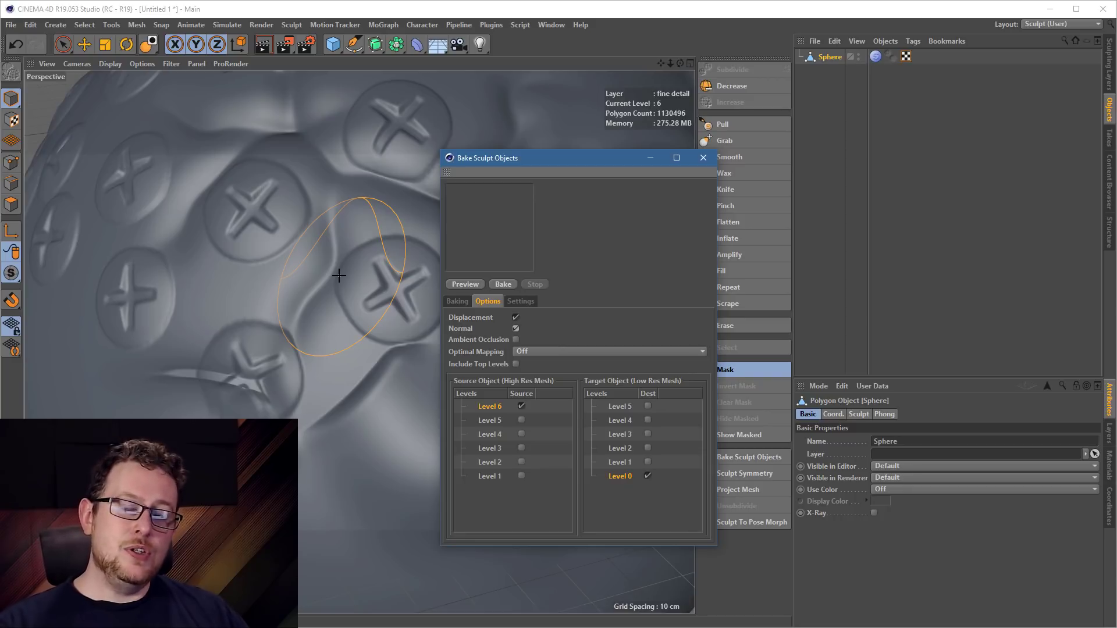
Review the Optimal Mapping choices for the bake and leave the mapping Off
{"action": "left_click", "coordinate": [335, 42]}
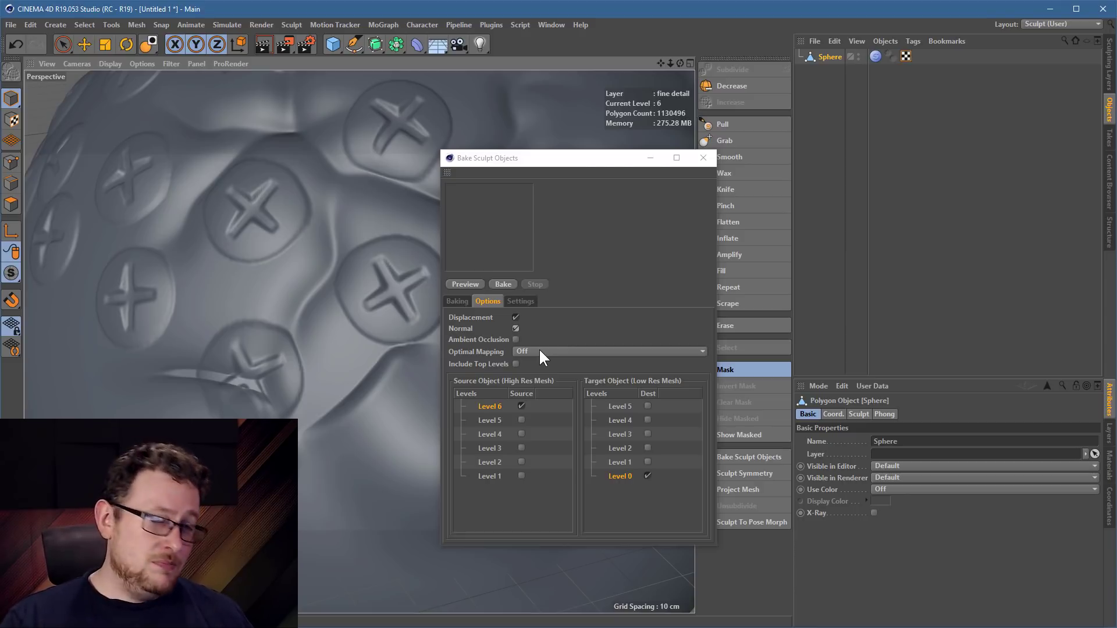
{"action": "left_click", "coordinate": [540, 351]}
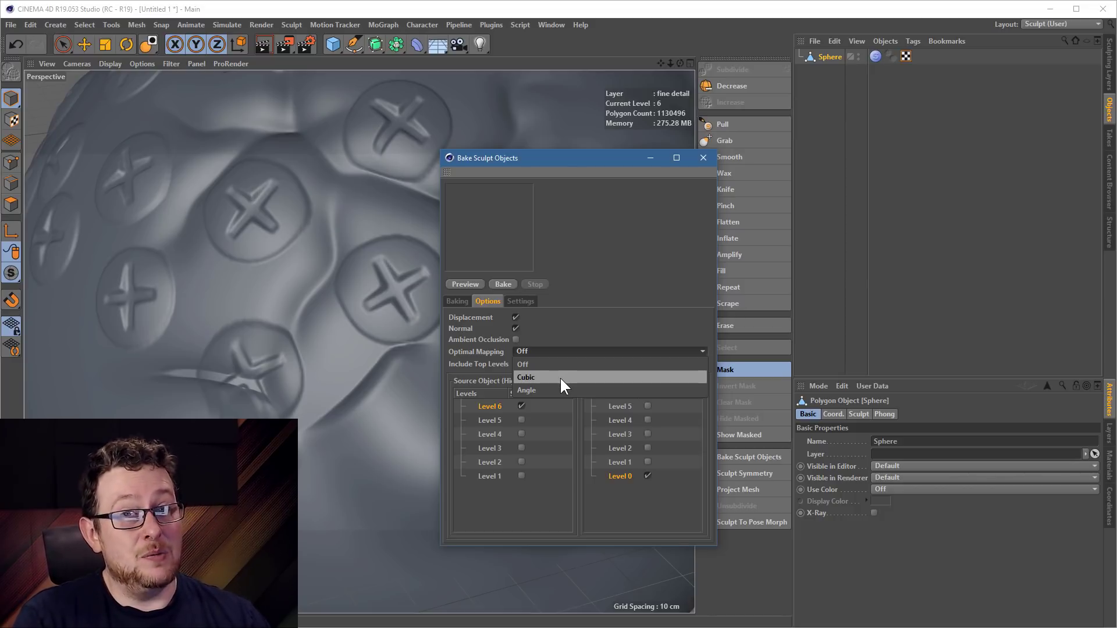
{"action": "left_click", "coordinate": [626, 277]}
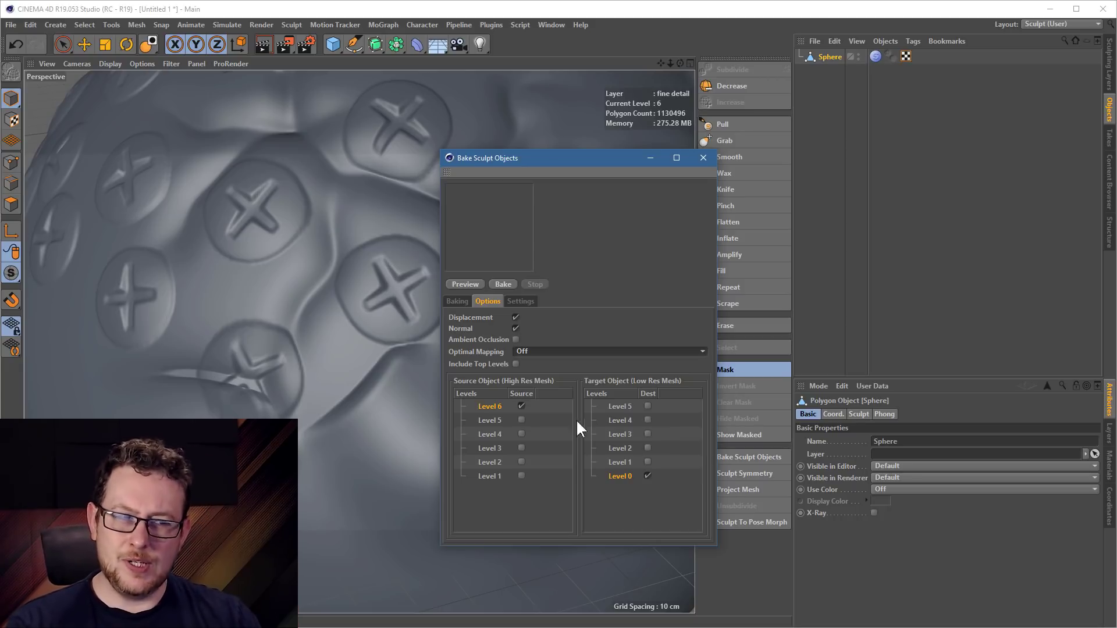
Review the displacement method choices in the bake settings and leave the method at RGB (XYZ Object)
{"action": "left_click", "coordinate": [521, 301]}
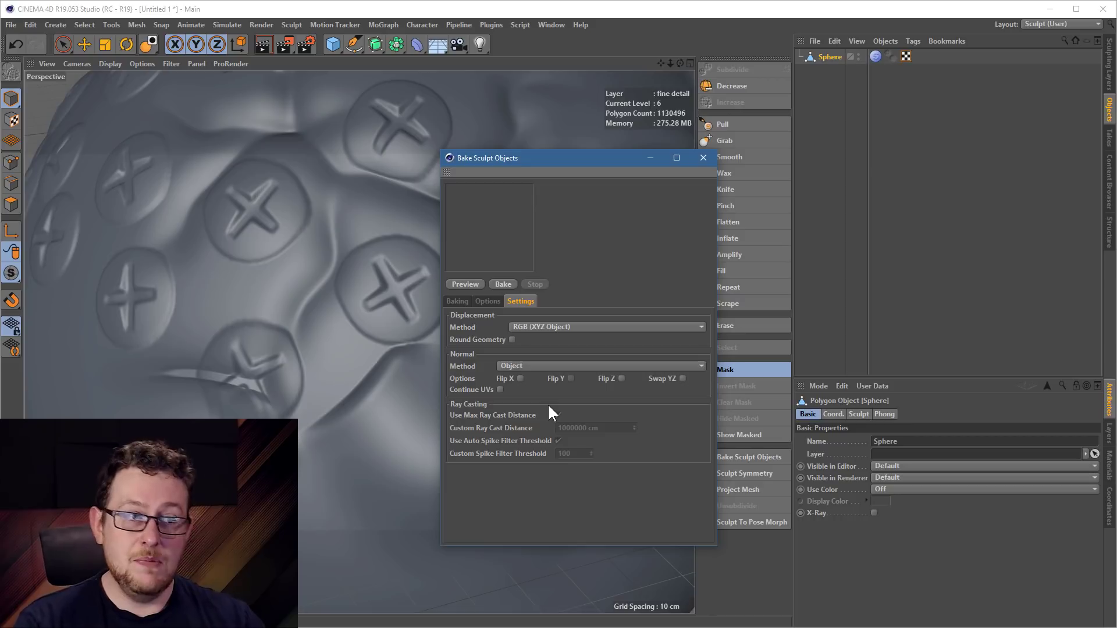
{"action": "left_click", "coordinate": [550, 327]}
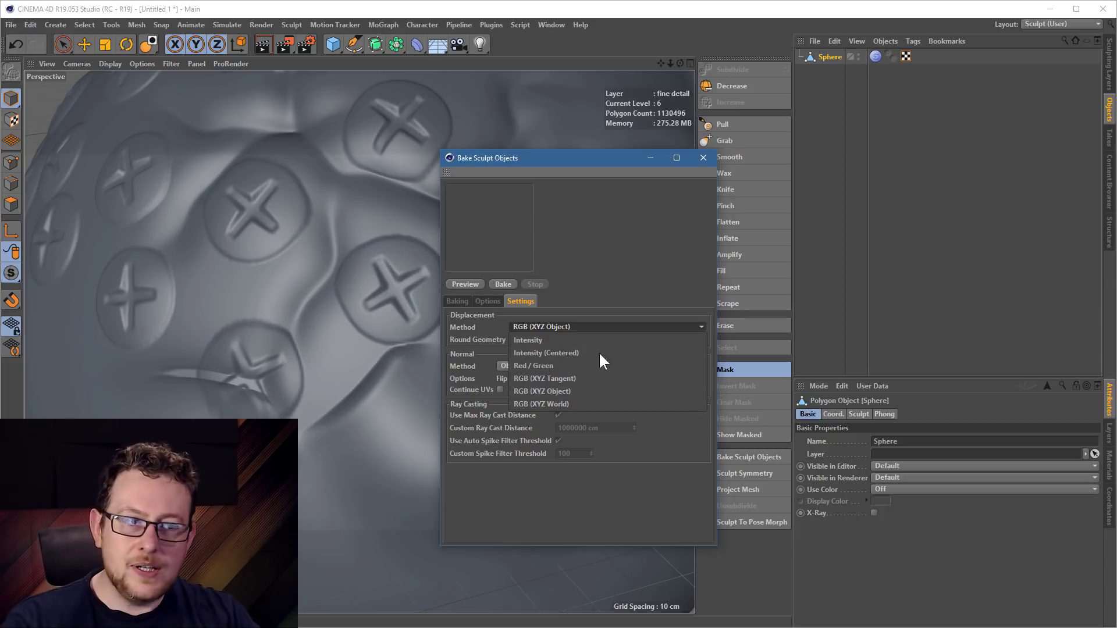
{"action": "left_click", "coordinate": [616, 463]}
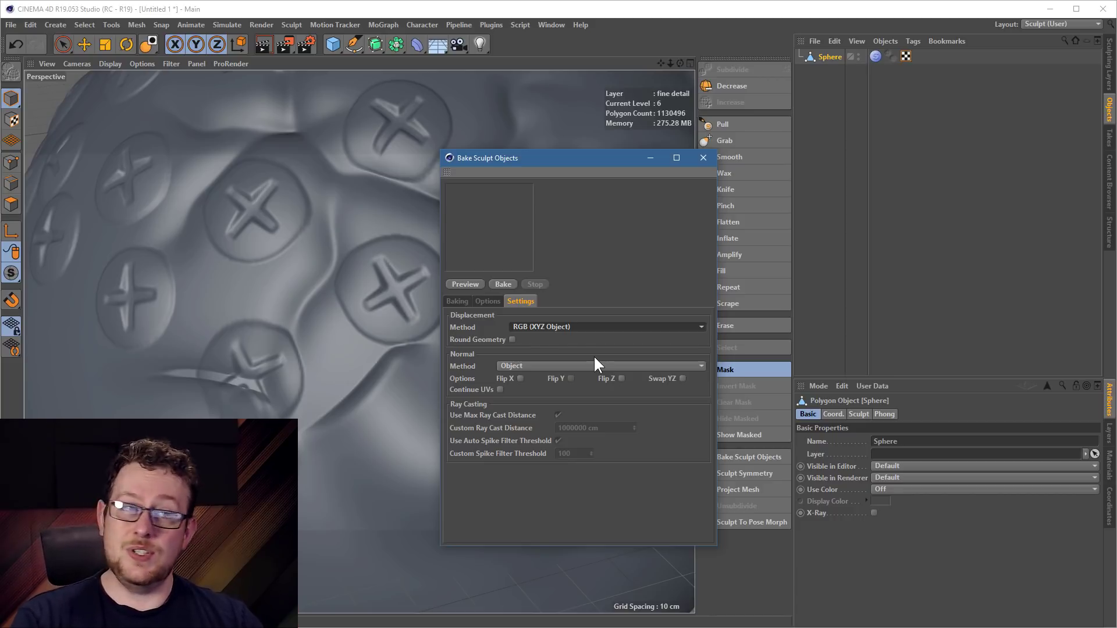
{"action": "left_click", "coordinate": [580, 325]}
{"action": "left_click", "coordinate": [596, 305]}
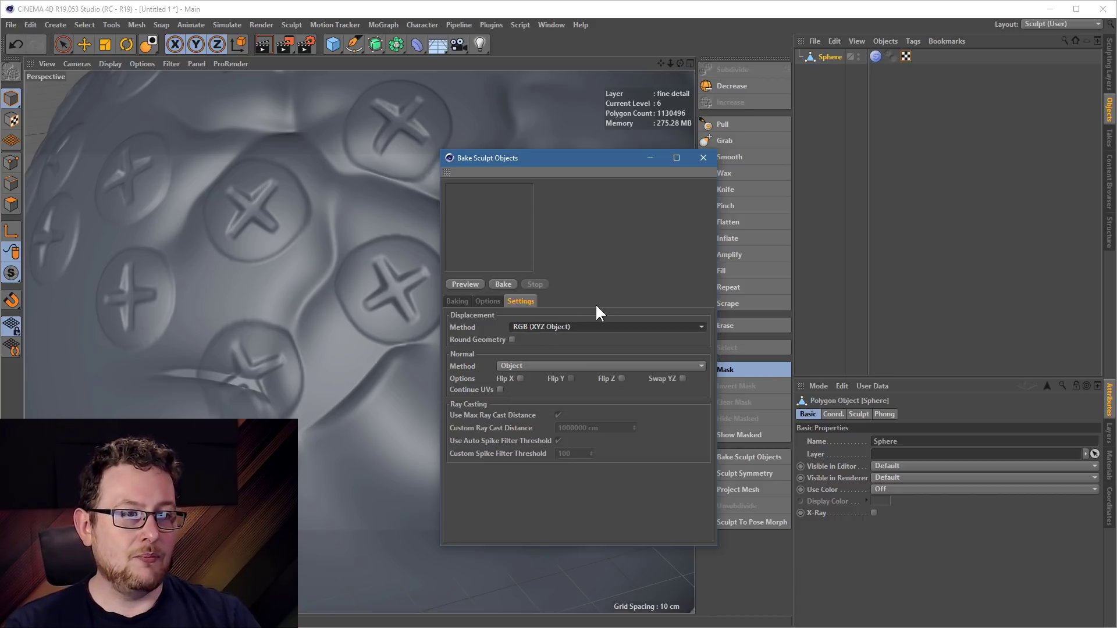
Bake the sphere's displacement and normal maps from level 6 to level 0 with a result copy, and close the bake window
{"action": "left_click", "coordinate": [456, 302]}
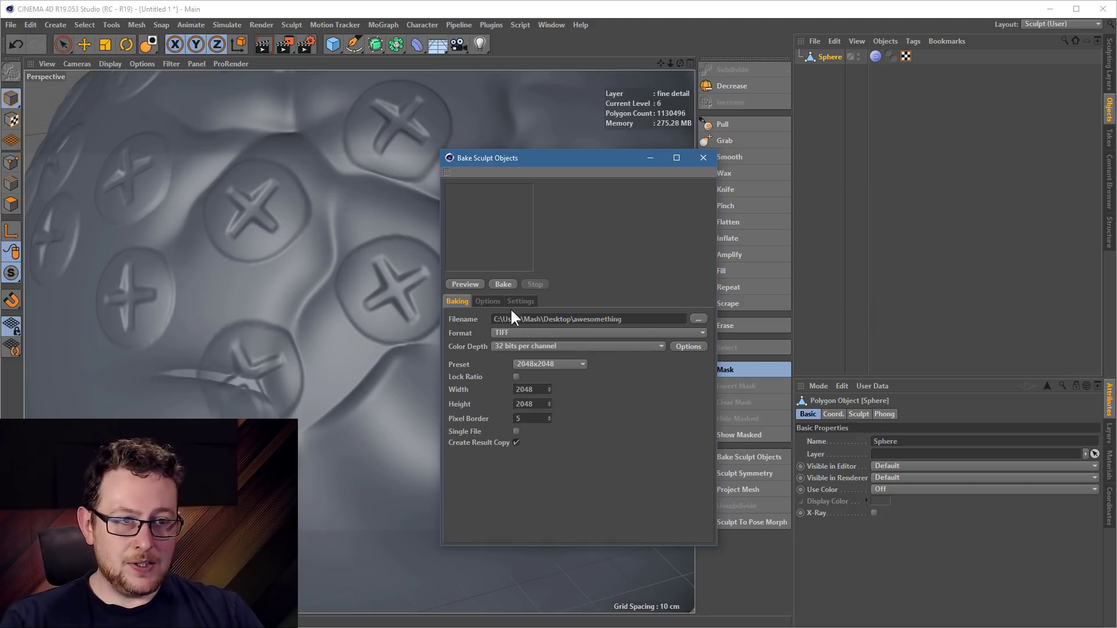
{"action": "left_click", "coordinate": [487, 303]}
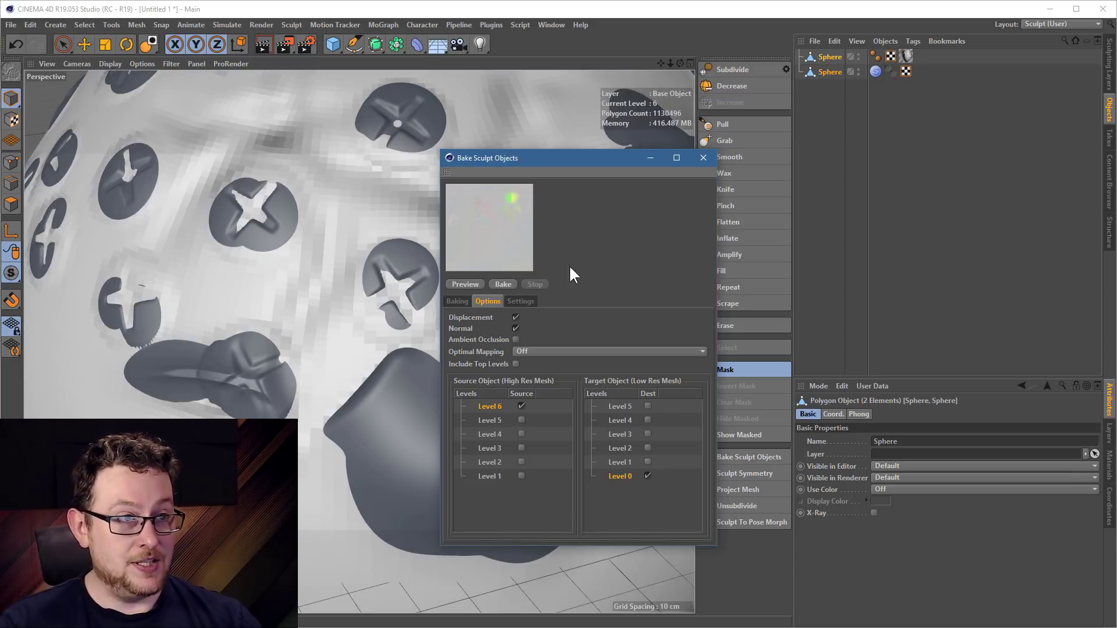
{"action": "left_click", "coordinate": [704, 157]}
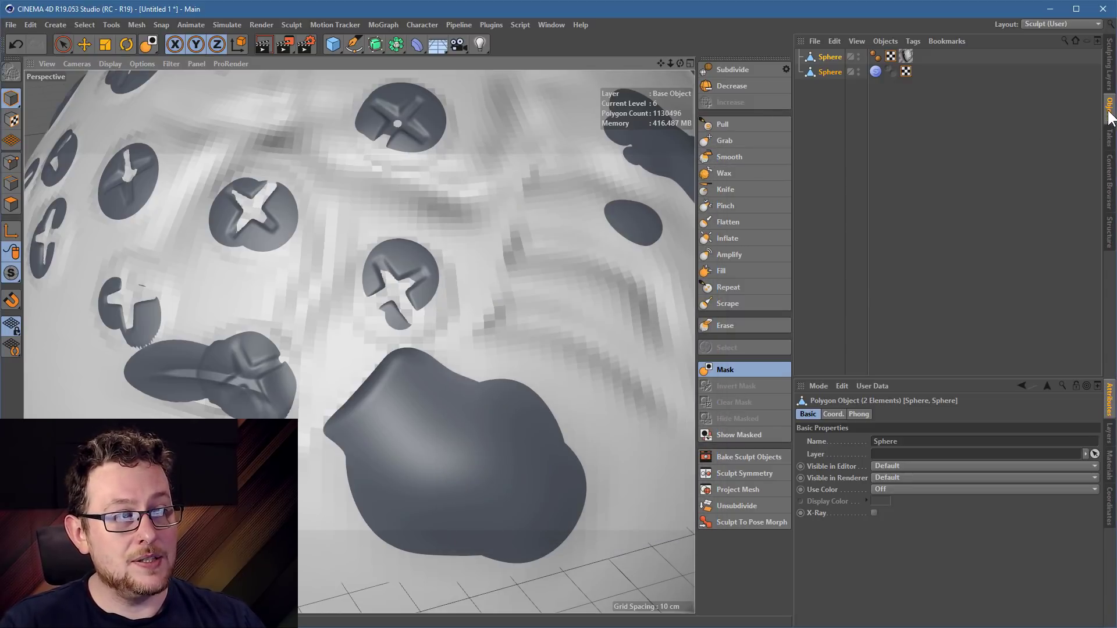
Move the original sculpted sphere about 218 cm along X so it stands beside the baked copy
{"action": "left_click", "coordinate": [830, 71]}
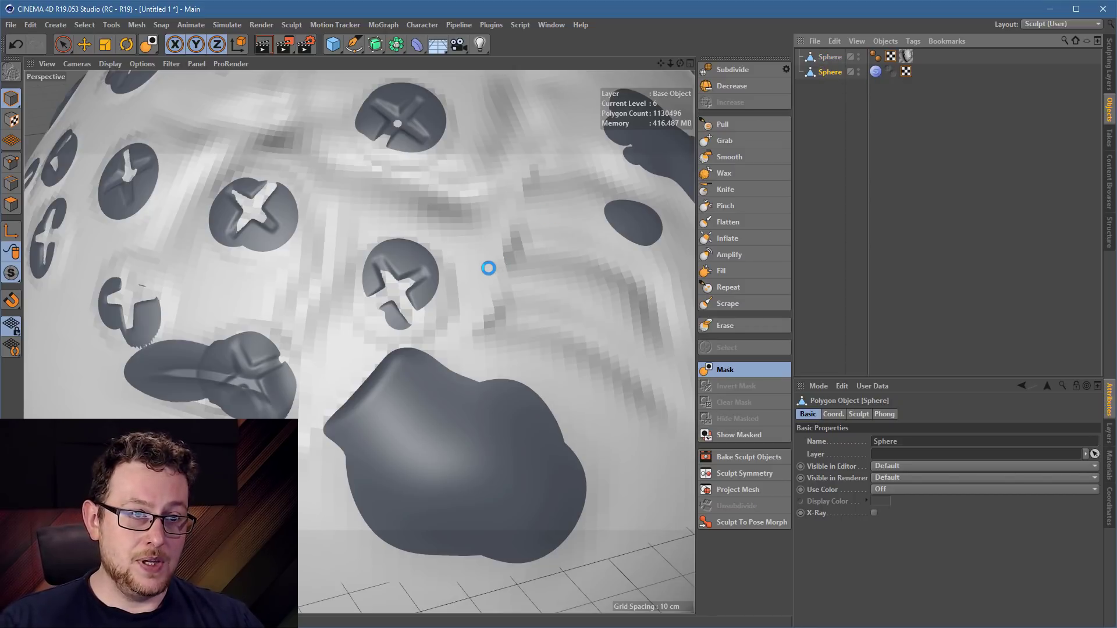
{"action": "right_click_drag", "start_coordinate": [492, 305], "coordinate": [336, 336], "text": "alt"}
{"action": "left_click", "coordinate": [84, 44]}
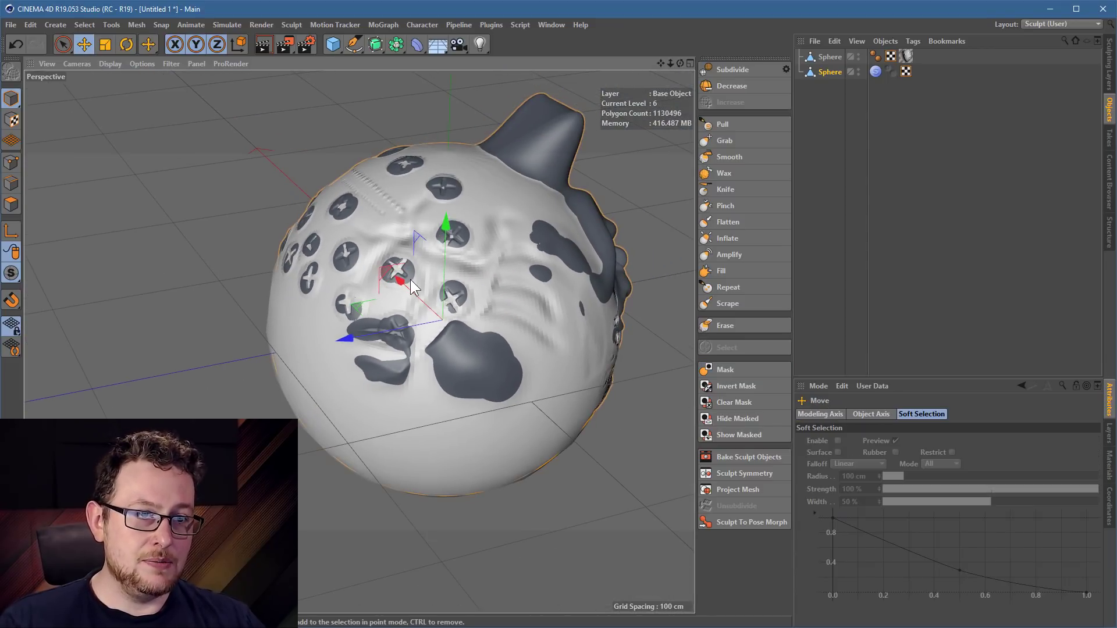
{"action": "left_click_drag", "start_coordinate": [399, 277], "coordinate": [185, 157]}
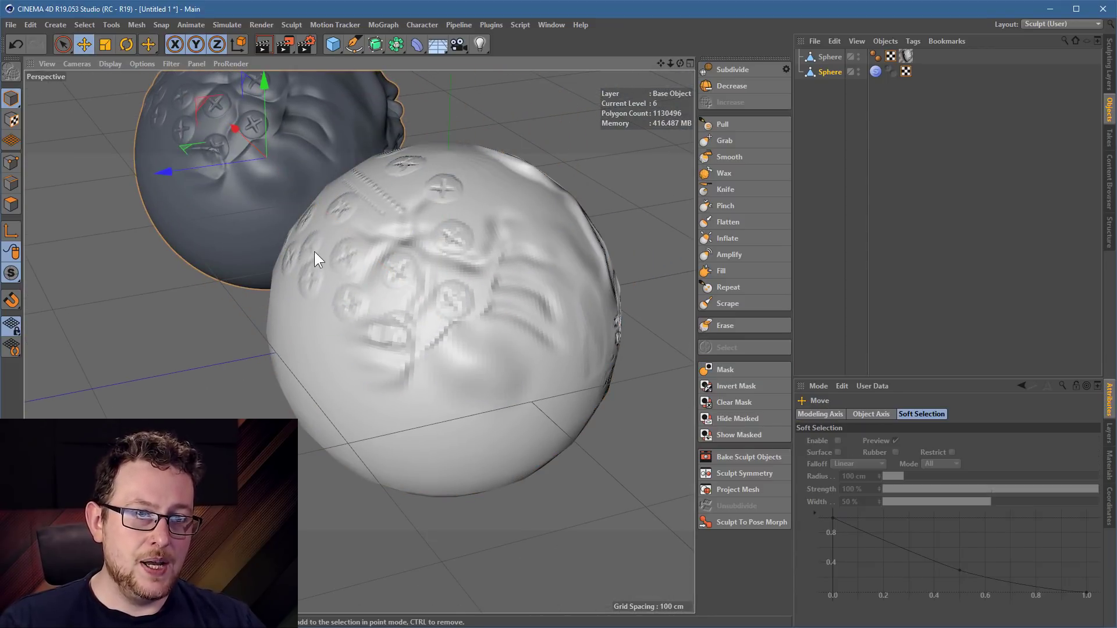
{"action": "left_click_drag", "start_coordinate": [315, 251], "coordinate": [407, 195], "text": "alt"}
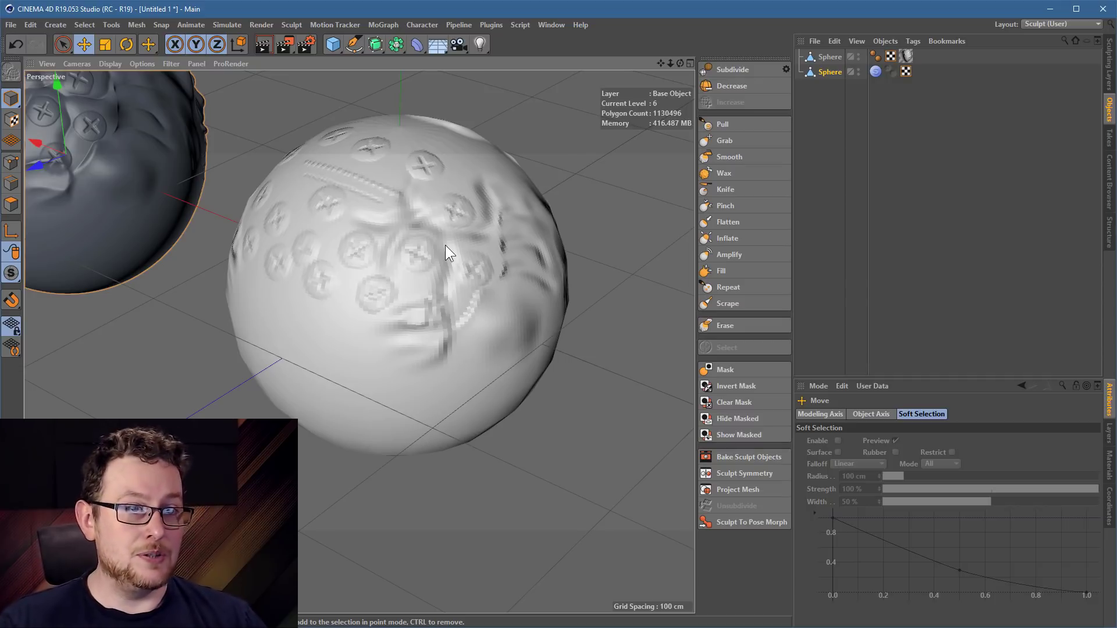
{"action": "left_click_drag", "start_coordinate": [396, 243], "coordinate": [502, 361], "text": "alt"}
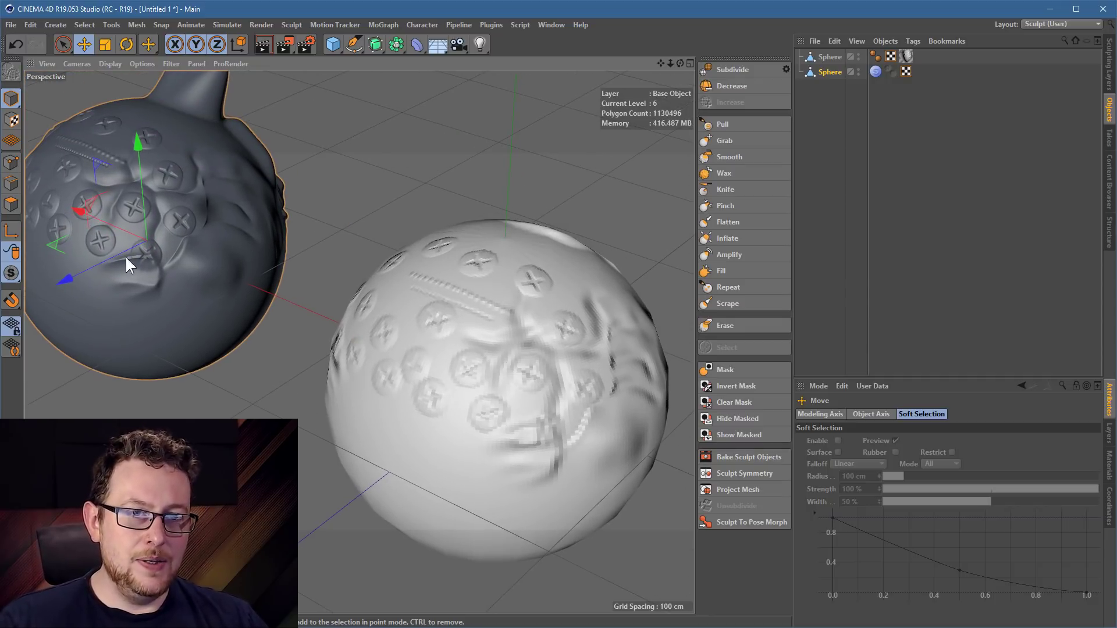
{"action": "left_click_drag", "start_coordinate": [74, 214], "coordinate": [156, 243]}
{"action": "right_click_drag", "start_coordinate": [439, 321], "coordinate": [415, 309], "text": "alt"}
{"action": "middle_click_drag", "start_coordinate": [415, 308], "coordinate": [424, 315], "text": "alt"}
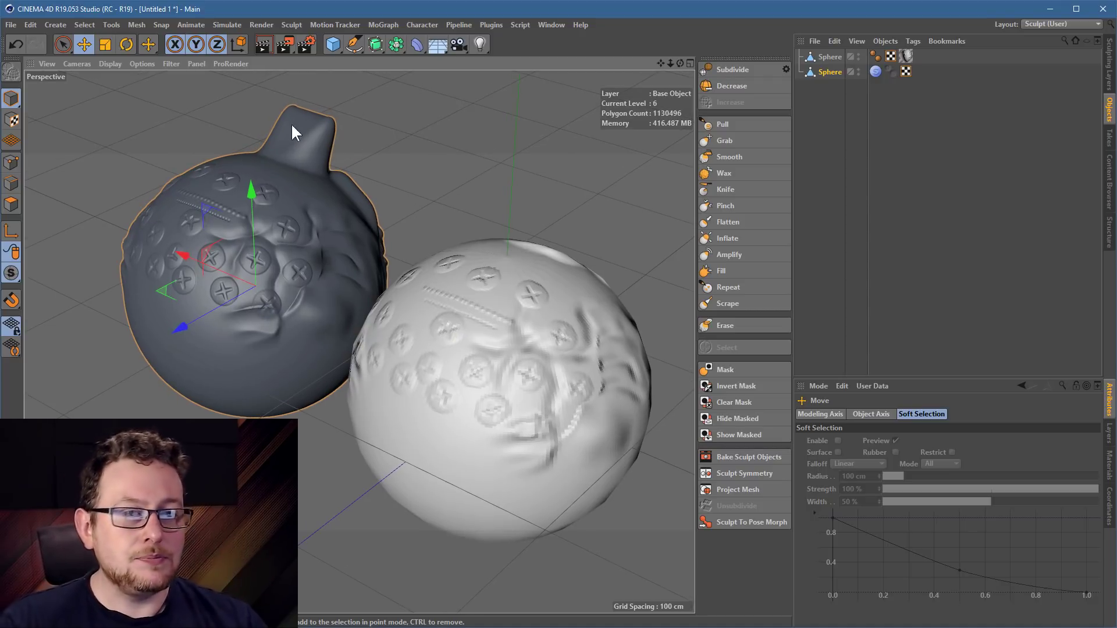
{"action": "mouse_move", "coordinate": [431, 320]}
{"action": "right_mouse_down", "text": "alt"}
{"action": "mouse_move", "coordinate": [521, 302]}
{"action": "mouse_move", "coordinate": [438, 329]}
{"action": "right_mouse_up", "text": "alt"}
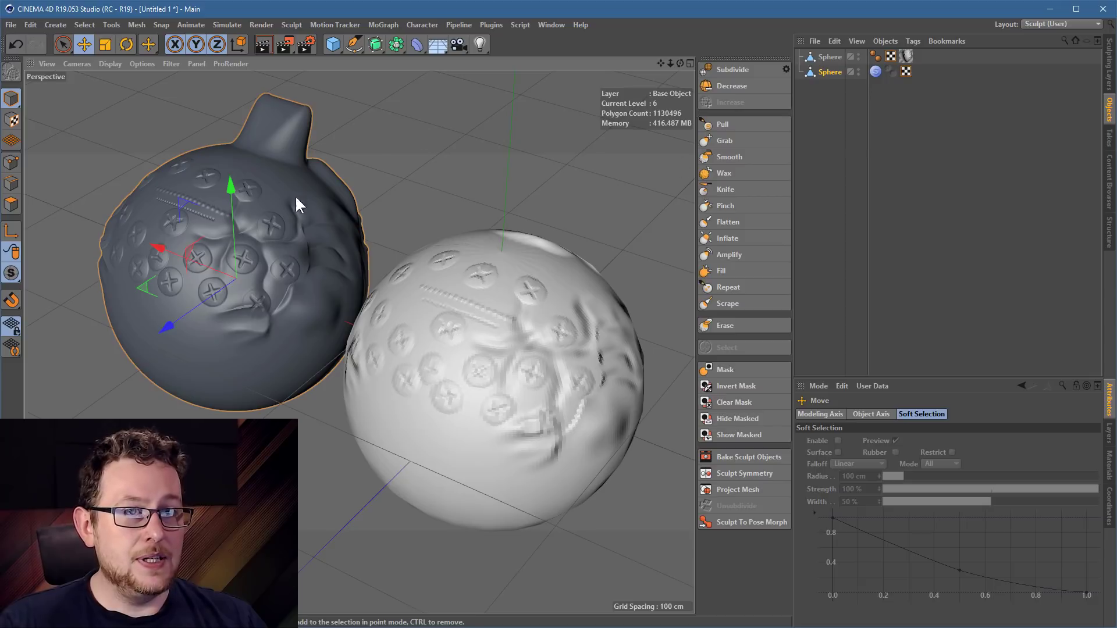
Switch to the Startup (User) layout and inspect the Normal and Displacement channels of BakedMaterial
{"action": "left_click", "coordinate": [1077, 23]}
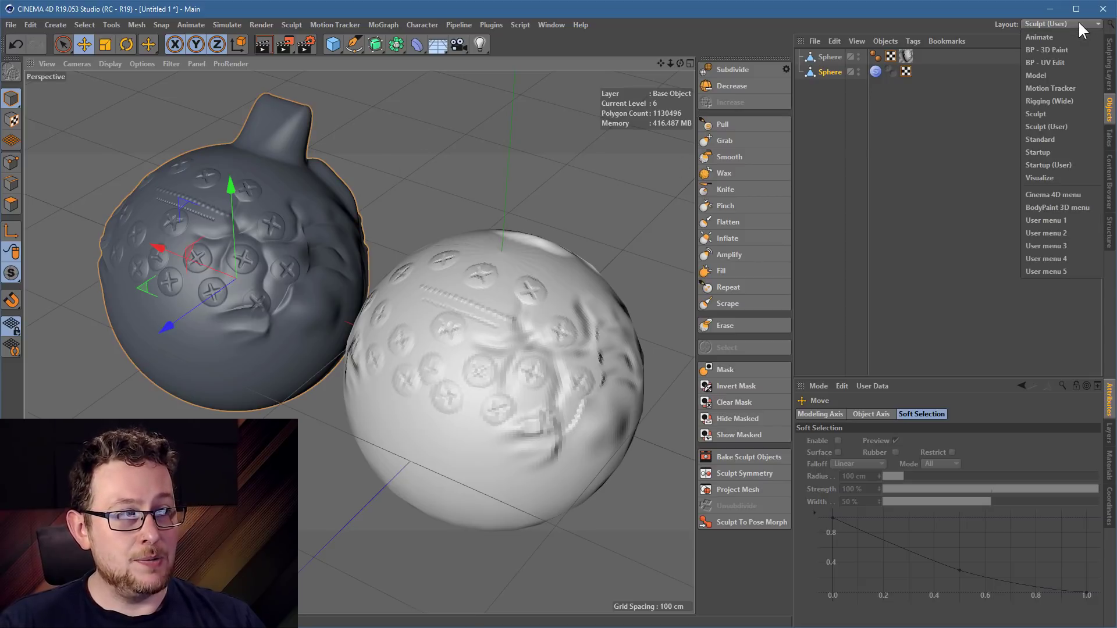
{"action": "left_click", "coordinate": [1062, 165]}
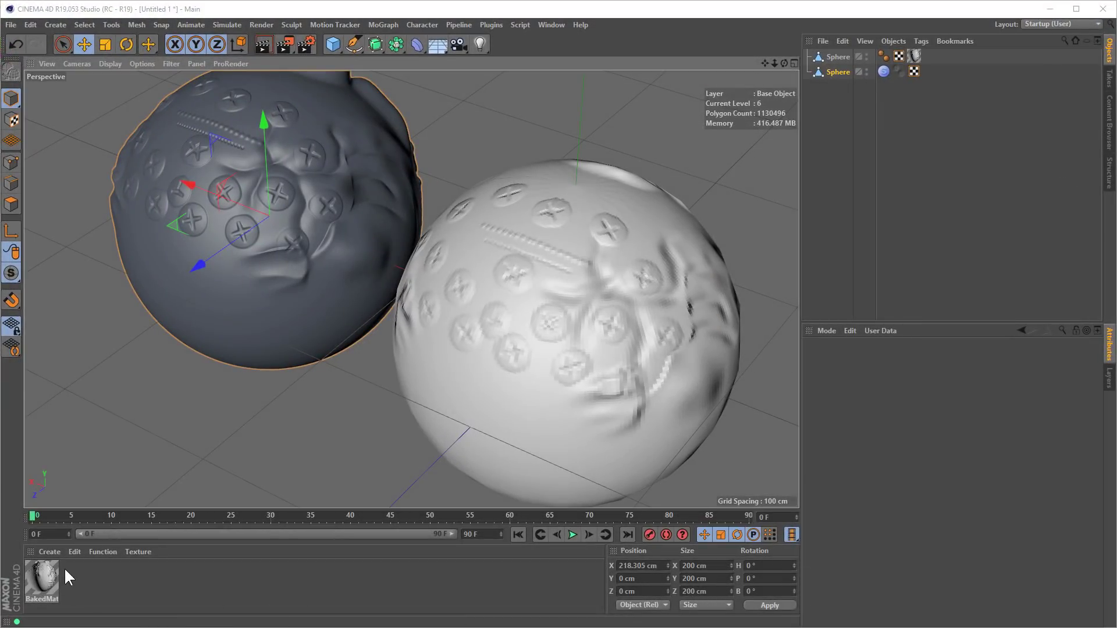
{"action": "double_click", "coordinate": [47, 574]}
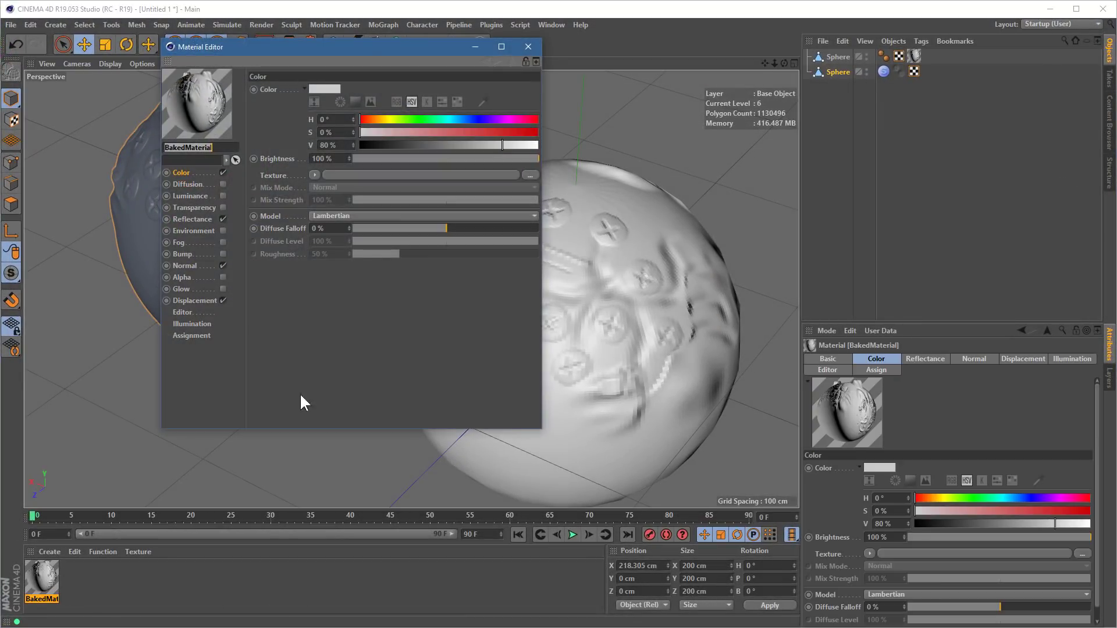
{"action": "left_click_drag", "start_coordinate": [272, 46], "coordinate": [762, 68]}
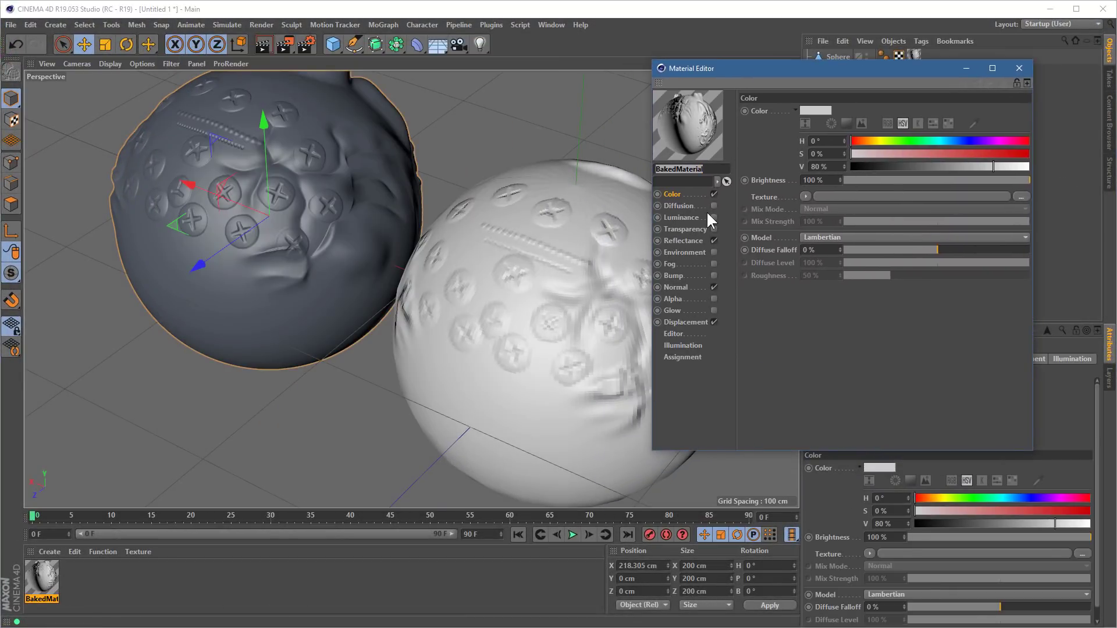
{"action": "left_click", "coordinate": [676, 286]}
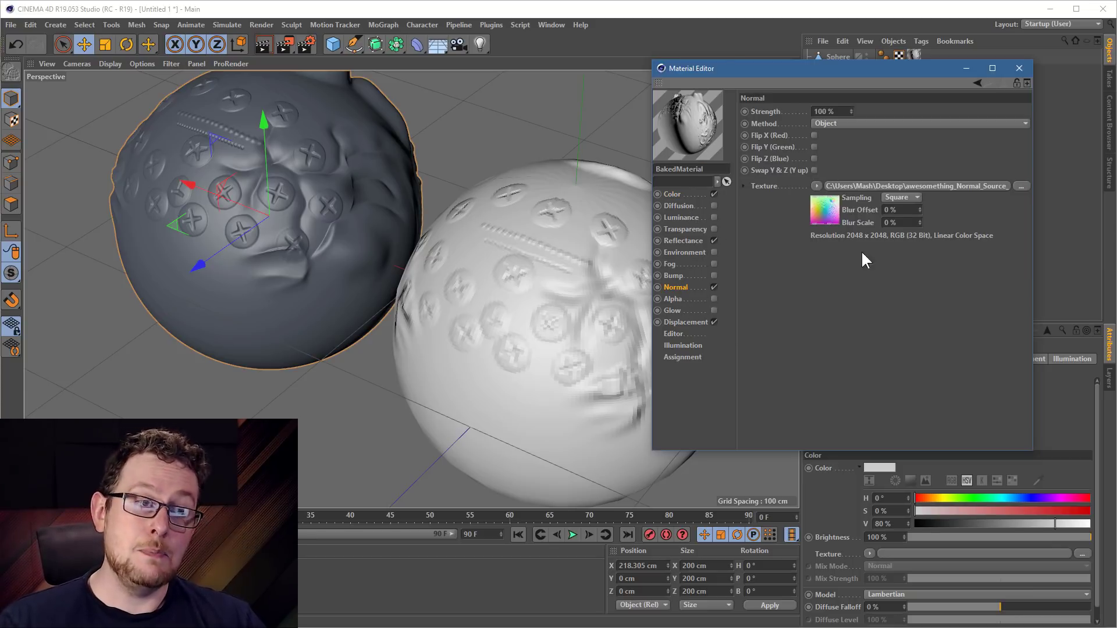
{"action": "left_click", "coordinate": [685, 323]}
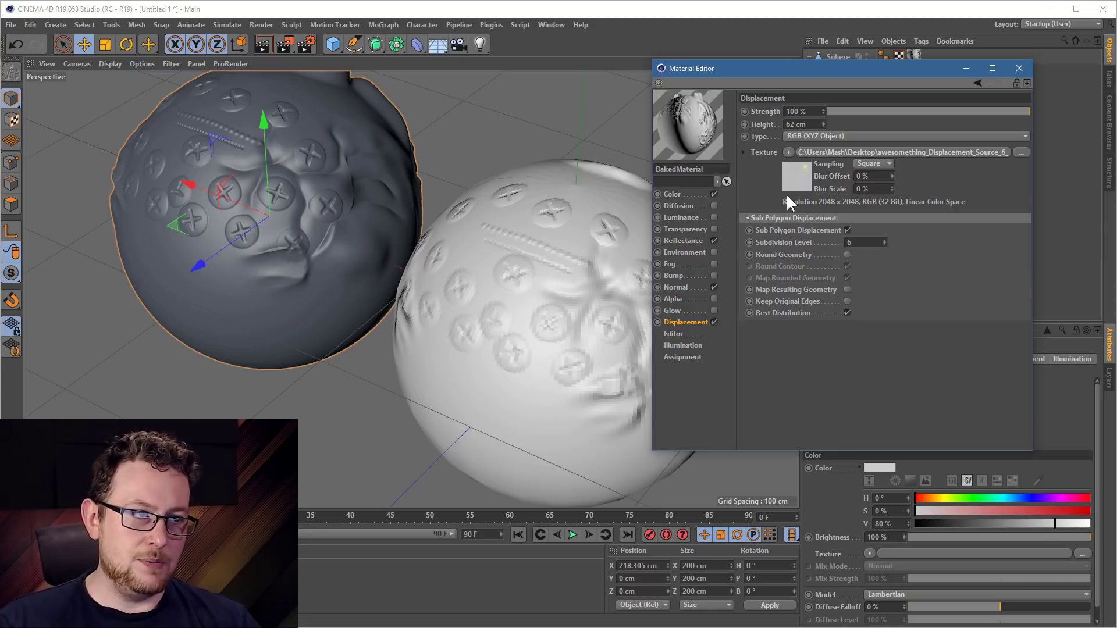
{"action": "left_click", "coordinate": [1018, 68]}
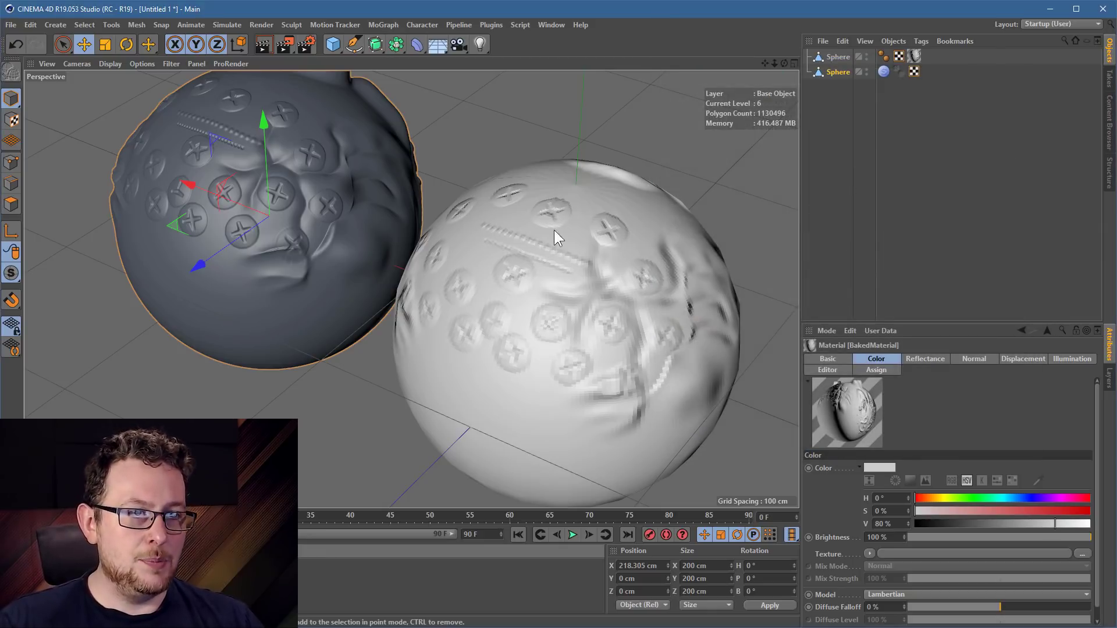
Compare the polygon density of both spheres with Gouraud Shading (Lines), and return the display to Gouraud Shading
{"action": "left_click", "coordinate": [119, 63]}
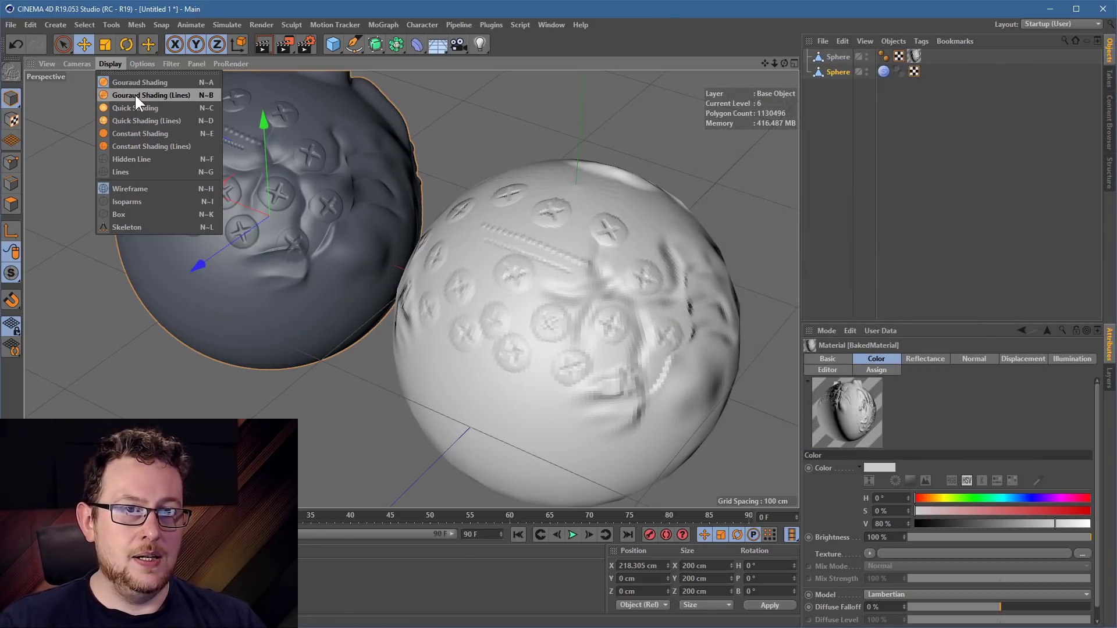
{"action": "left_click", "coordinate": [135, 93]}
{"action": "right_click_drag", "start_coordinate": [205, 196], "coordinate": [501, 185], "text": "alt"}
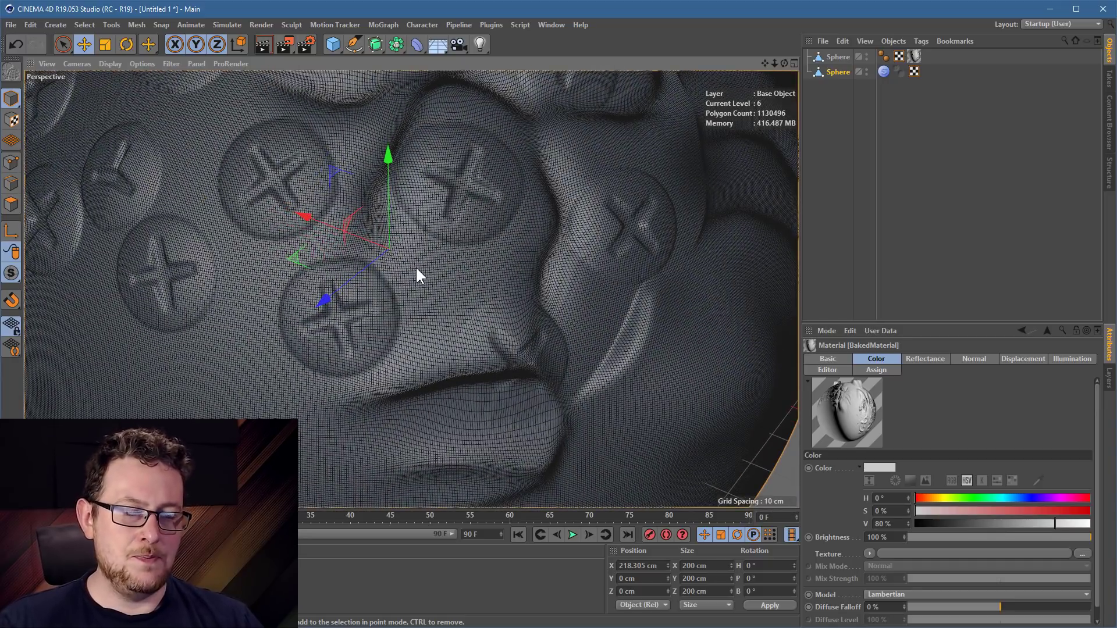
{"action": "right_click_drag", "start_coordinate": [561, 265], "coordinate": [330, 281], "text": "alt"}
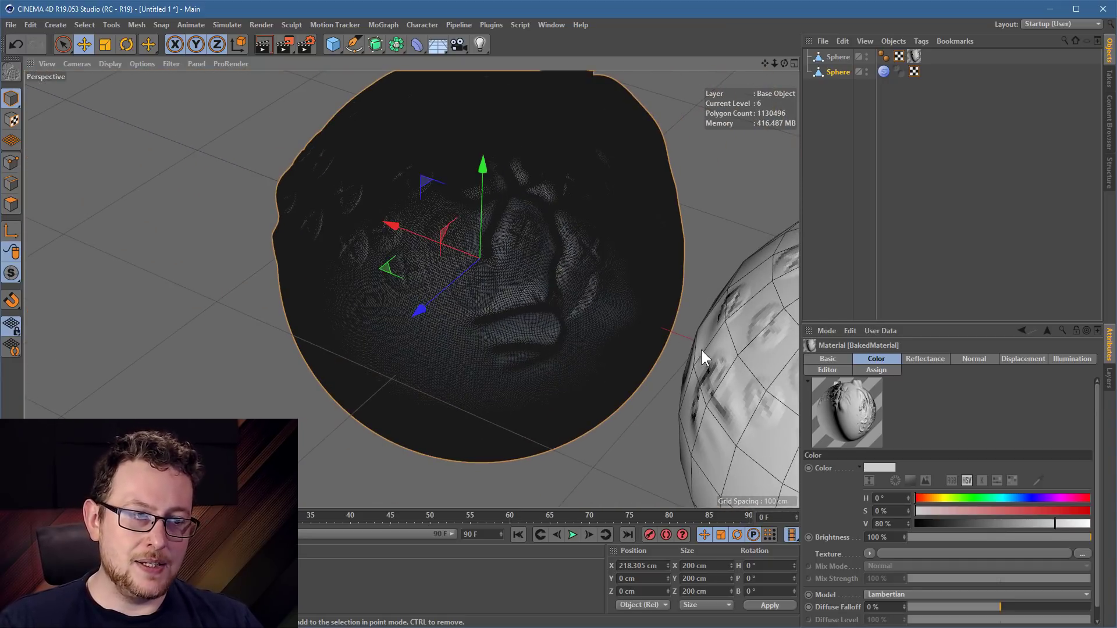
{"action": "middle_click_drag", "start_coordinate": [750, 378], "coordinate": [299, 243], "text": "alt"}
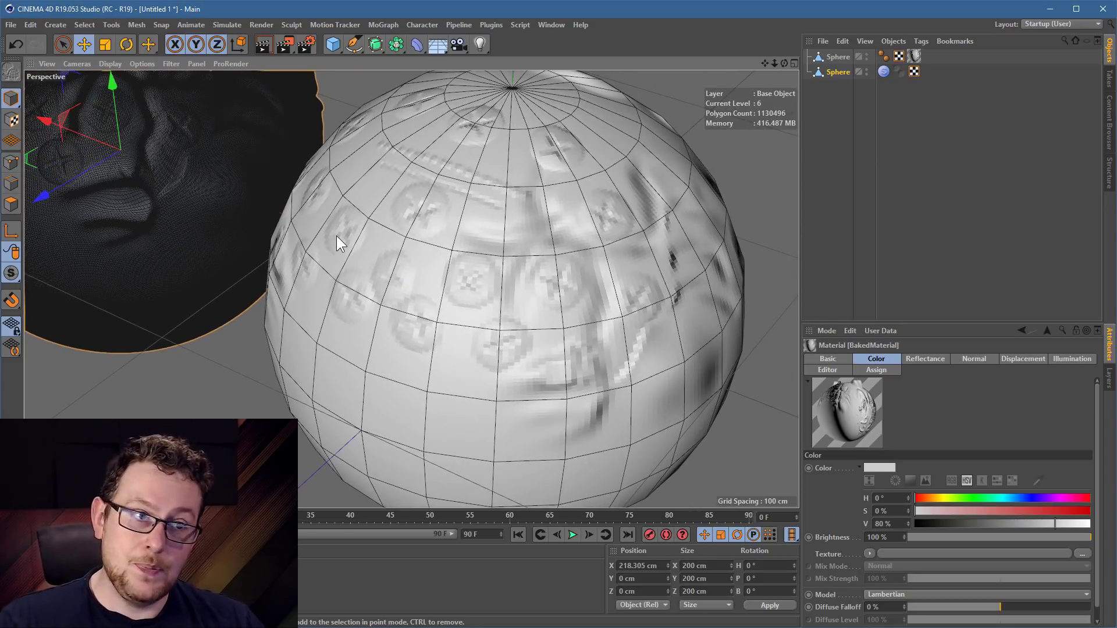
{"action": "left_click", "coordinate": [111, 64]}
{"action": "left_click", "coordinate": [121, 75]}
Frame both spheres side by side and render the view to compare the original sculpt with the baked copy
{"action": "right_click_drag", "start_coordinate": [304, 250], "coordinate": [260, 205], "text": "alt"}
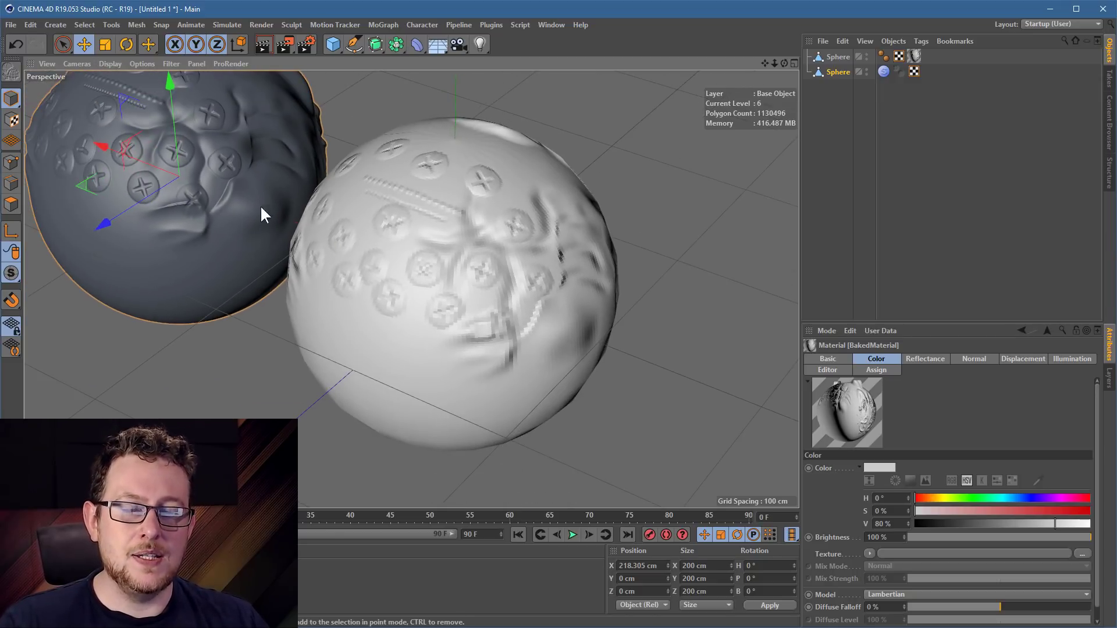
{"action": "middle_click_drag", "start_coordinate": [360, 234], "coordinate": [470, 276], "text": "alt"}
{"action": "mouse_move", "coordinate": [464, 275]}
{"action": "left_mouse_down", "text": "alt"}
{"action": "mouse_move", "coordinate": [497, 244]}
{"action": "mouse_move", "coordinate": [493, 229]}
{"action": "left_mouse_up", "text": "alt"}
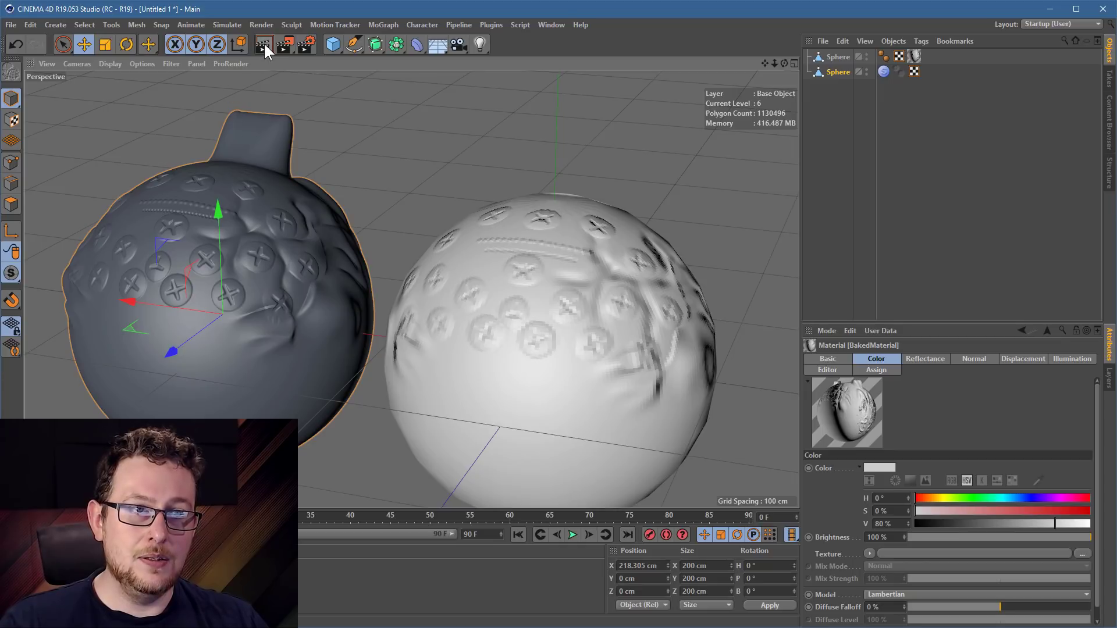
{"action": "key", "text": "alt+r"}
{"action": "key", "text": "ctrl+r"}
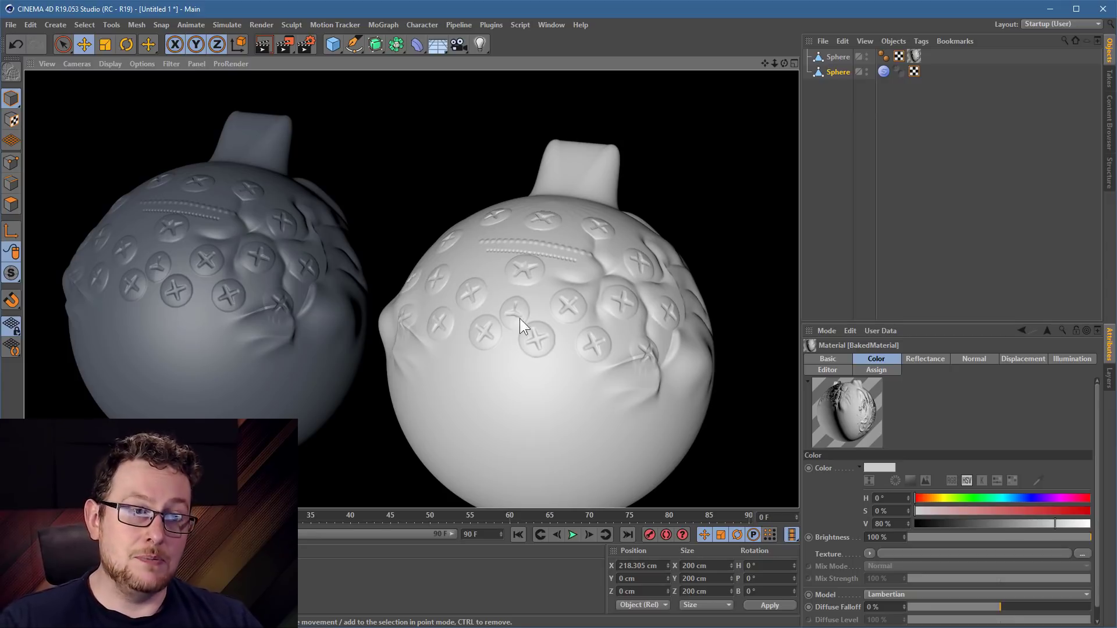
Render a close-up of the baked sphere's cross stamps and creases to check the fine detail
{"action": "right_click_drag", "start_coordinate": [267, 311], "coordinate": [411, 290], "text": "alt"}
{"action": "middle_click_drag", "start_coordinate": [529, 314], "coordinate": [141, 265], "text": "alt"}
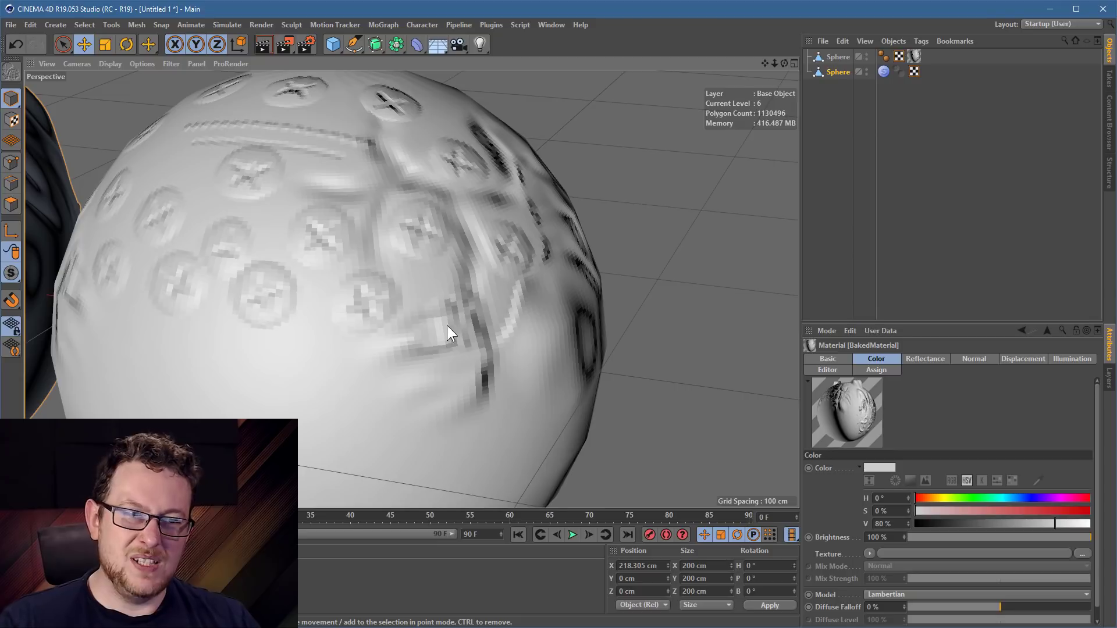
{"action": "right_click_drag", "start_coordinate": [446, 325], "coordinate": [512, 250], "text": "alt"}
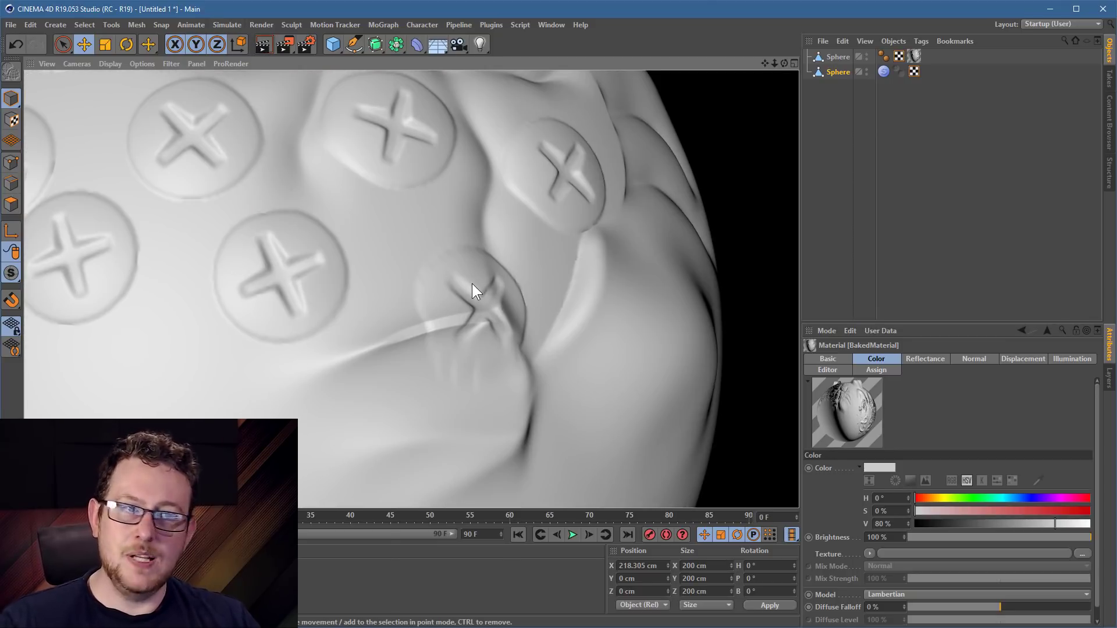
Compare the baked copy and the original sculpt side by side from the opposite side of the spheres
{"action": "right_click_drag", "start_coordinate": [444, 296], "coordinate": [137, 324], "text": "alt"}
{"action": "right_click_drag", "start_coordinate": [367, 325], "coordinate": [333, 321], "text": "alt"}
{"action": "middle_click_drag", "start_coordinate": [332, 321], "coordinate": [547, 308], "text": "alt"}
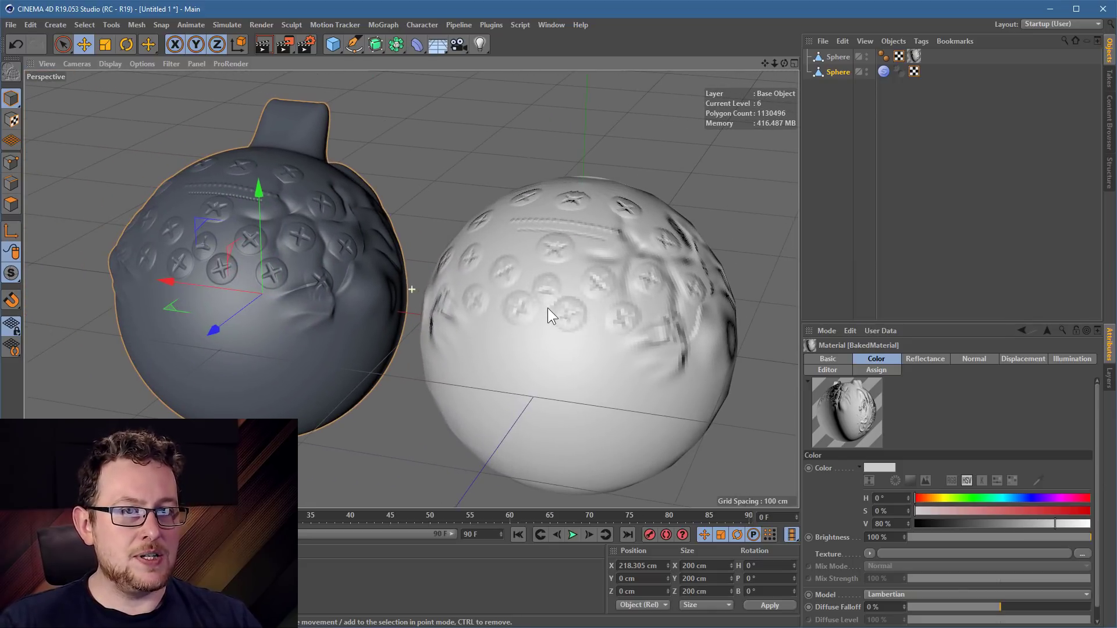
{"action": "left_click_drag", "start_coordinate": [544, 224], "coordinate": [300, 227], "text": "alt"}
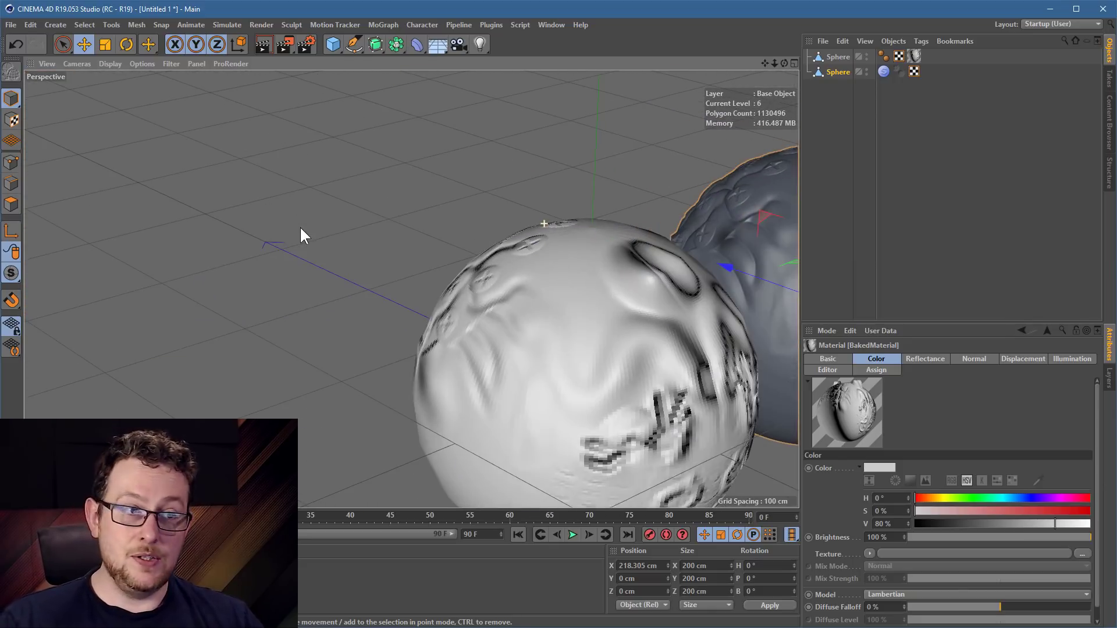
{"action": "middle_click_drag", "start_coordinate": [619, 333], "coordinate": [342, 285], "text": "alt"}
{"action": "left_click_drag", "start_coordinate": [549, 296], "coordinate": [484, 280], "text": "alt"}
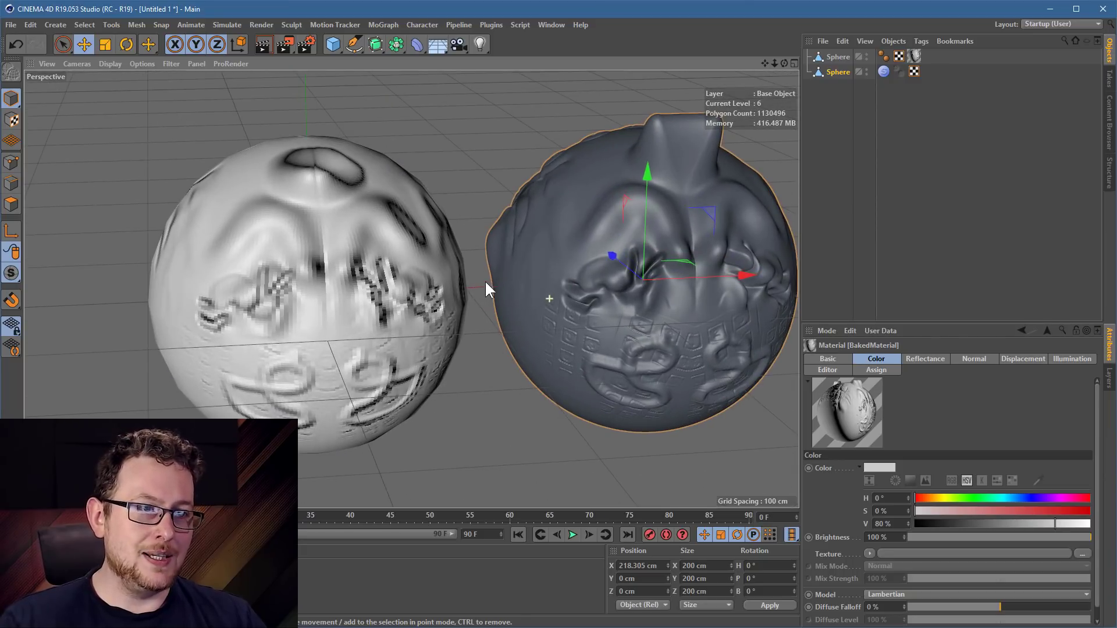
{"action": "middle_click_drag", "start_coordinate": [554, 288], "coordinate": [502, 270], "text": "alt"}
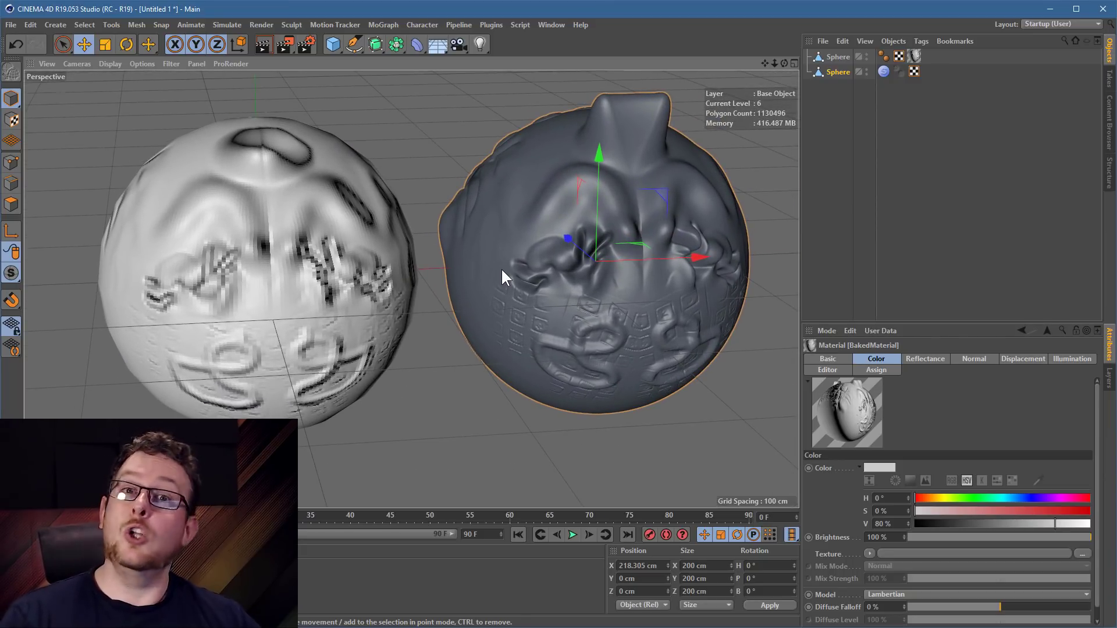